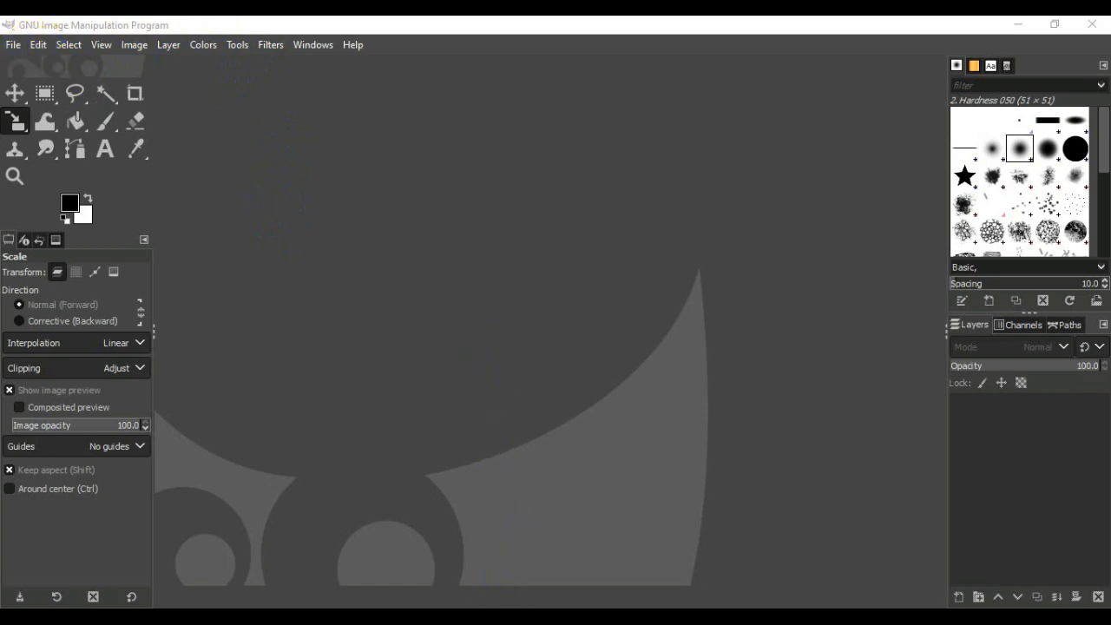
Open File Explorer and browse to the Kebutuhan Animasi GIMP folder inside Materi TIK on Local Disk (D:).
key(super+e)
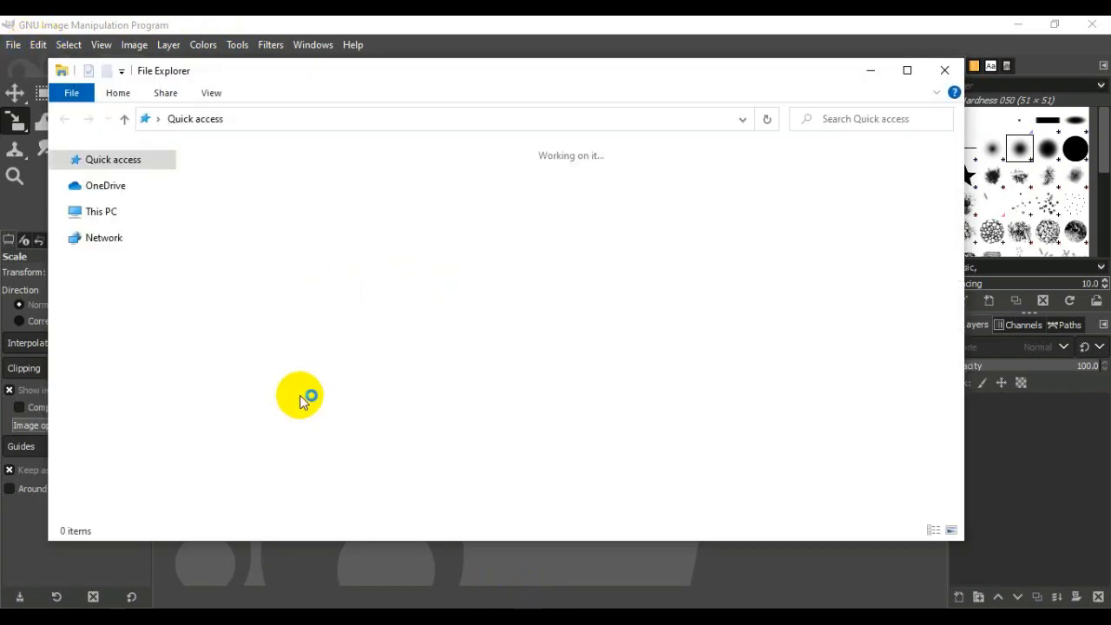
click(147, 388)
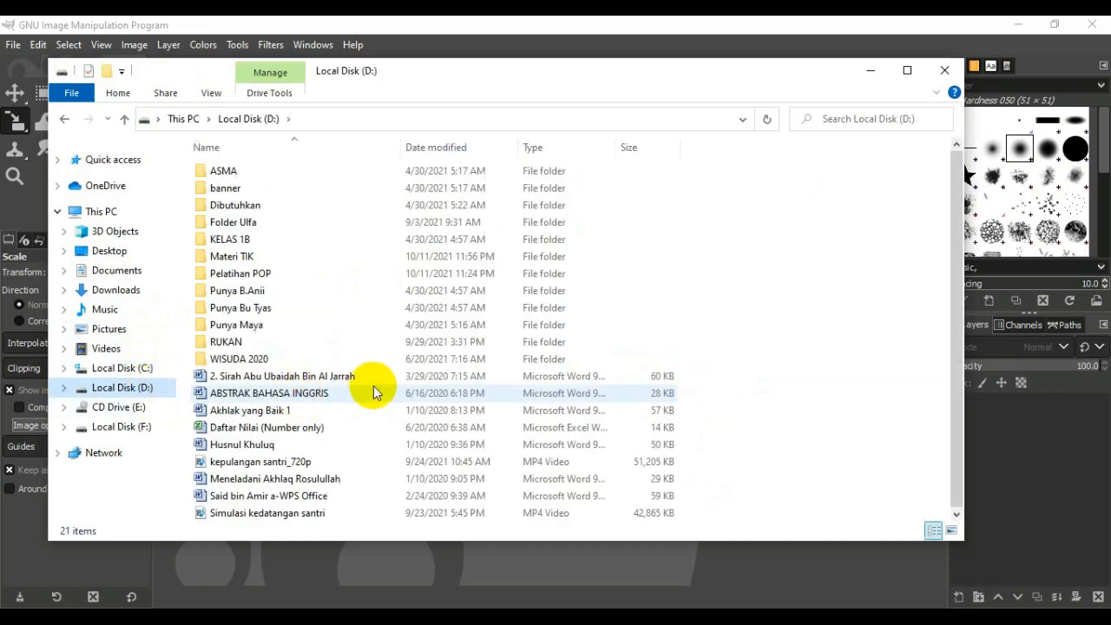
click(247, 259)
double_click(247, 259)
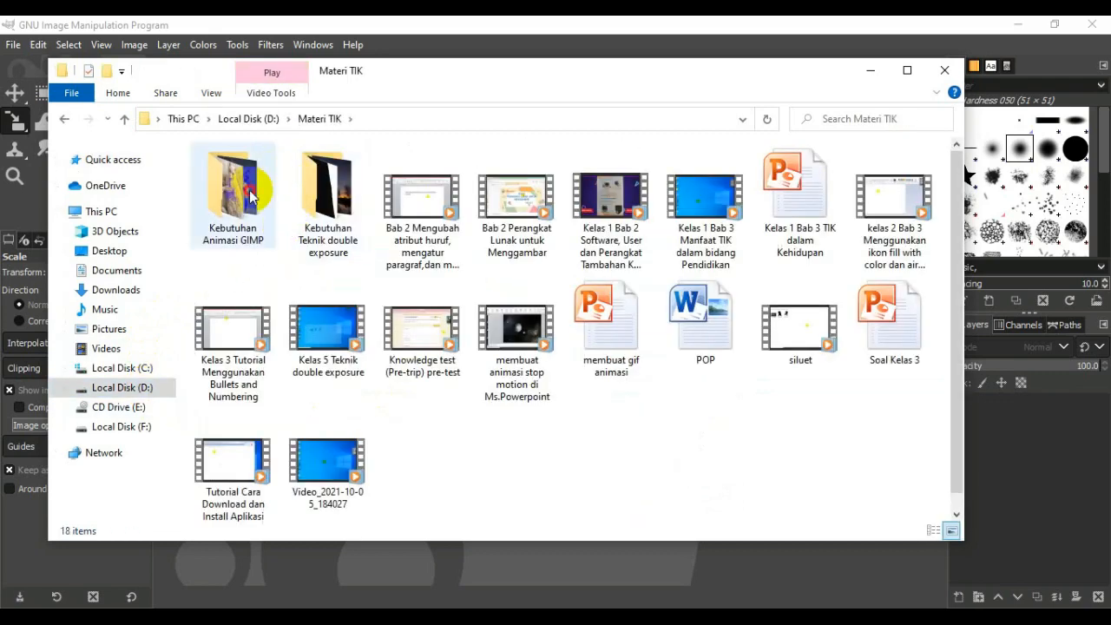
double_click(250, 194)
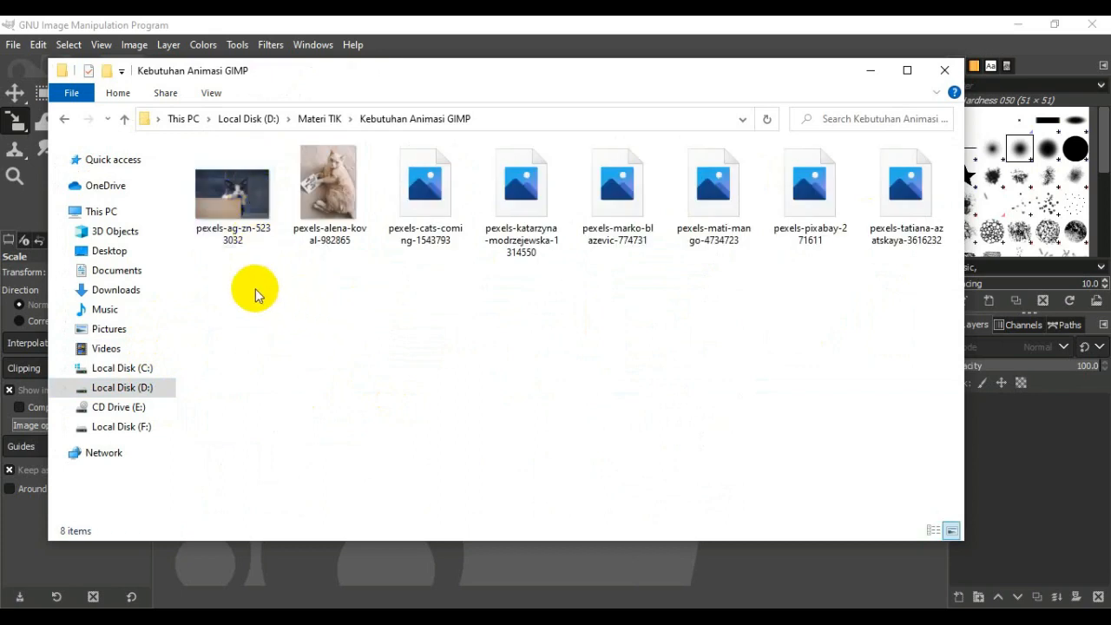
Look over the cat photos in the Kebutuhan Animasi GIMP folder, select them all, and minimize File Explorer to return to GIMP.
click(252, 232)
drag(252, 233, 917, 208)
click(854, 385)
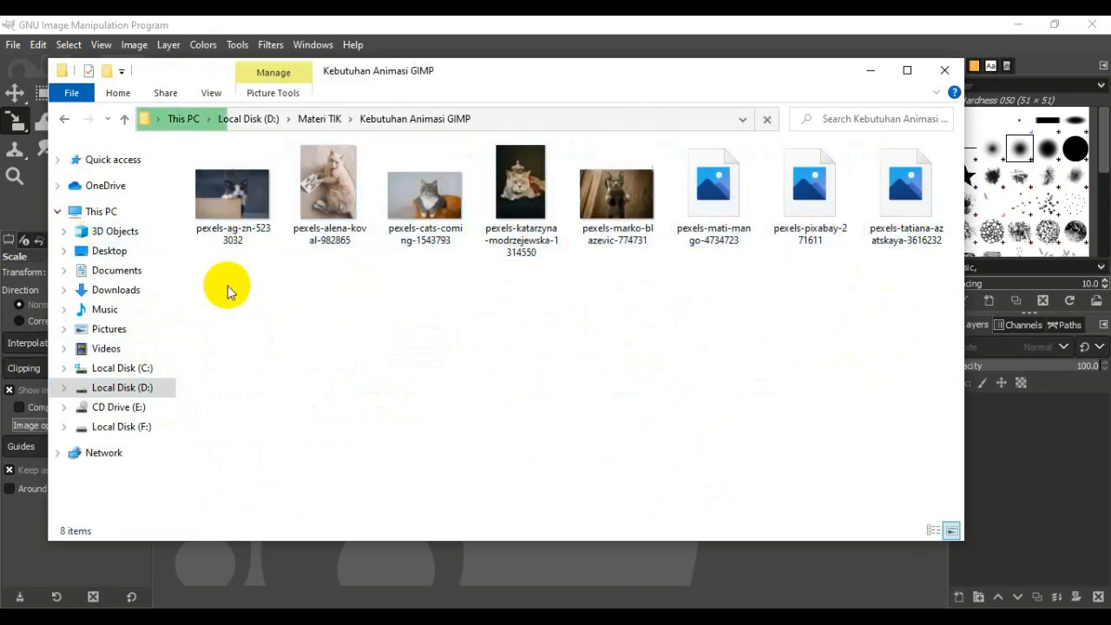
drag(259, 290, 908, 189)
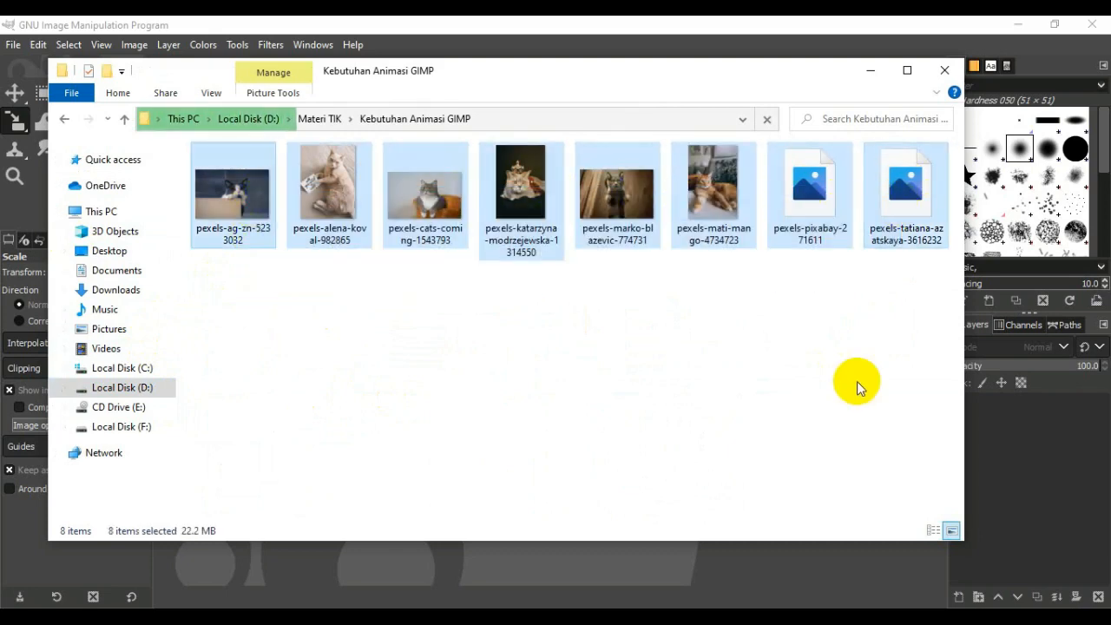
click(235, 295)
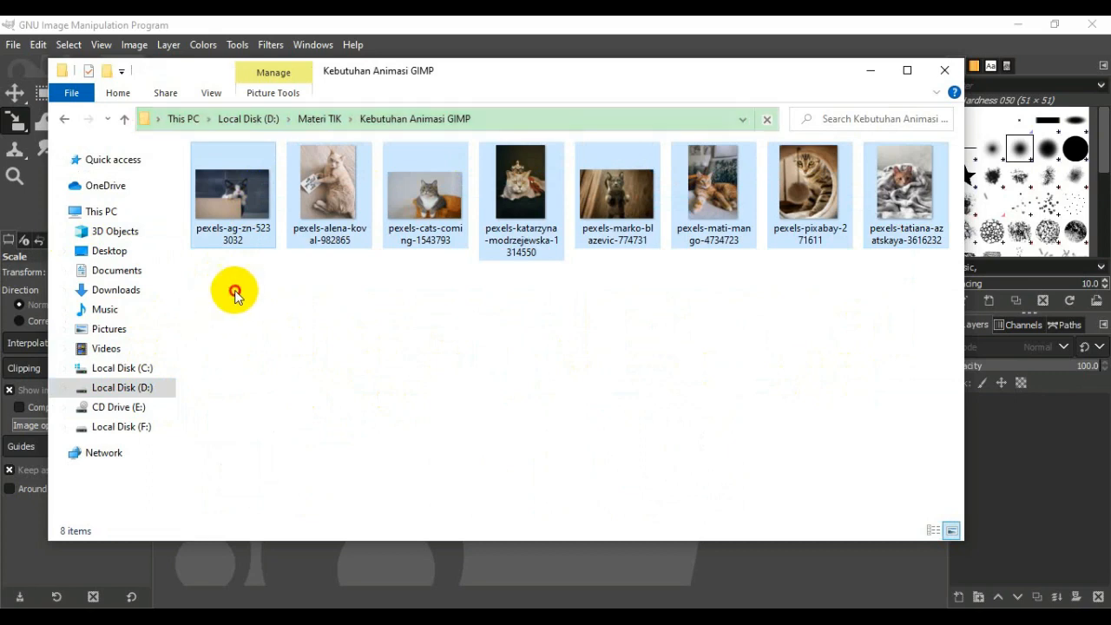
drag(219, 303, 892, 189)
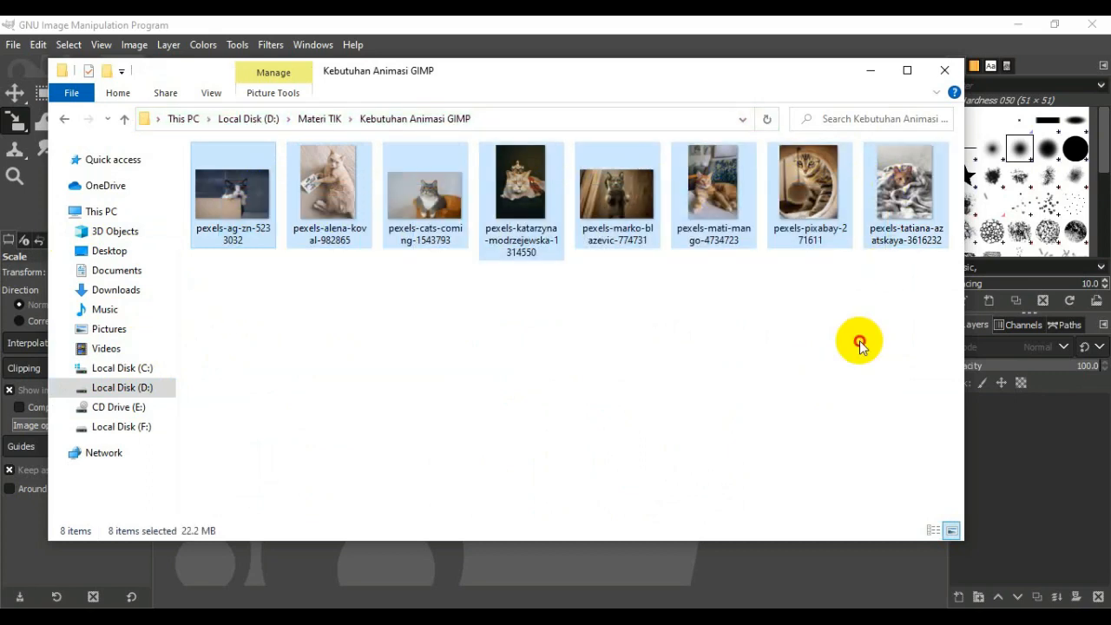
click(859, 343)
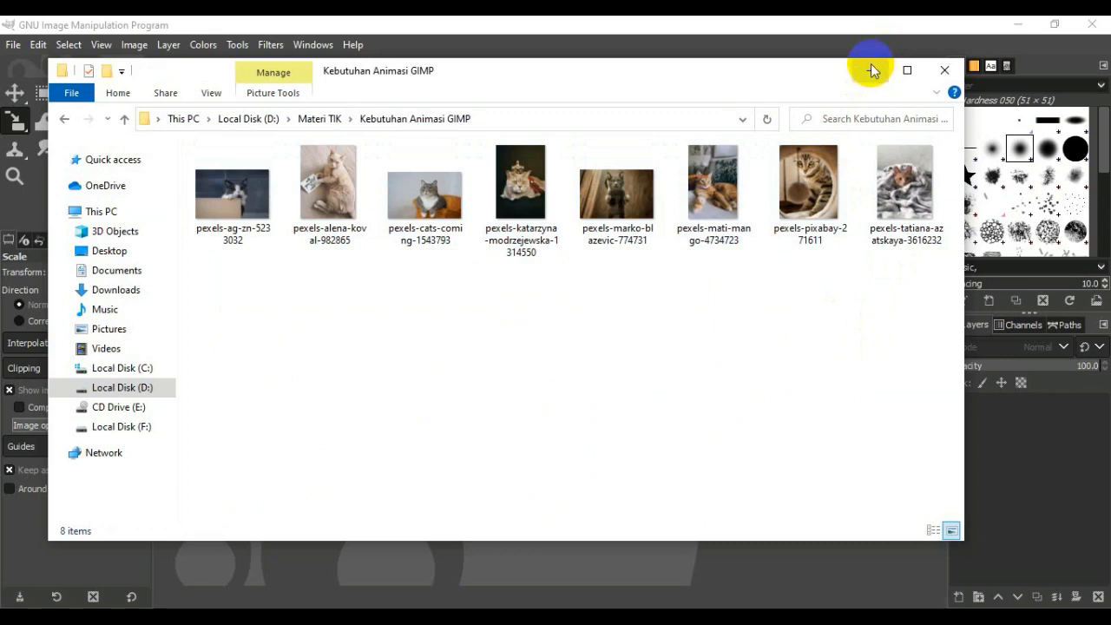
drag(226, 303, 882, 174)
click(856, 322)
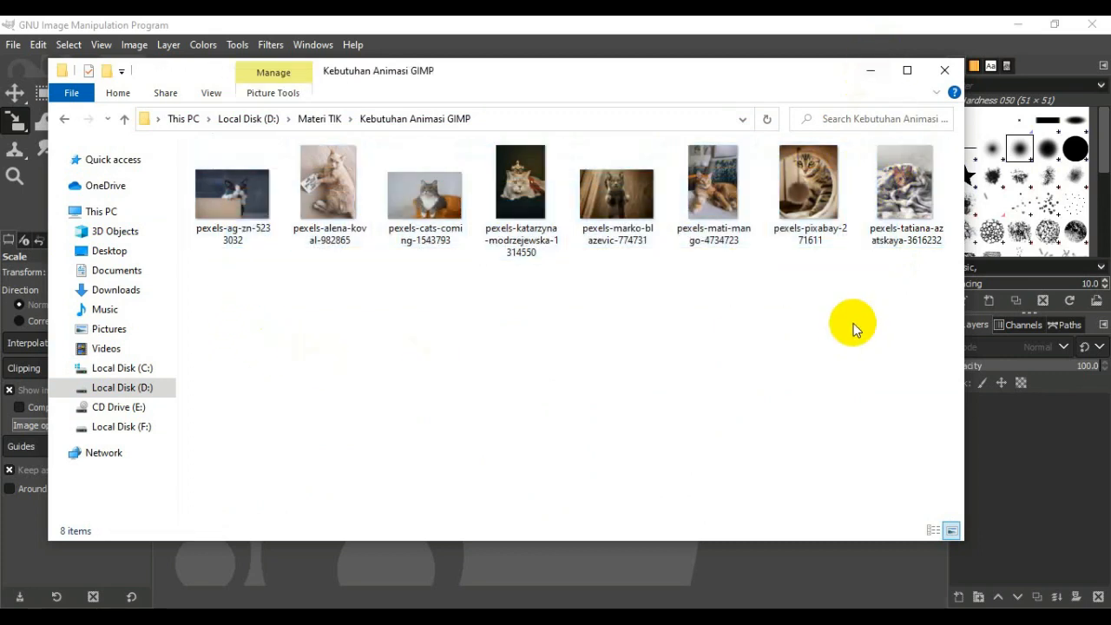
drag(217, 317, 893, 179)
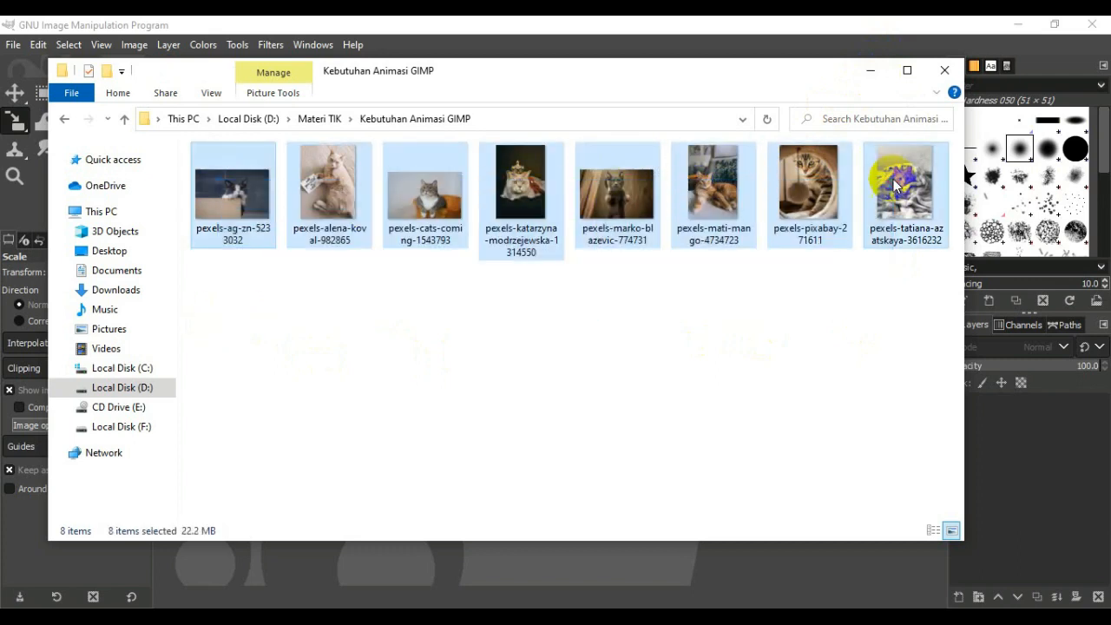
click(858, 76)
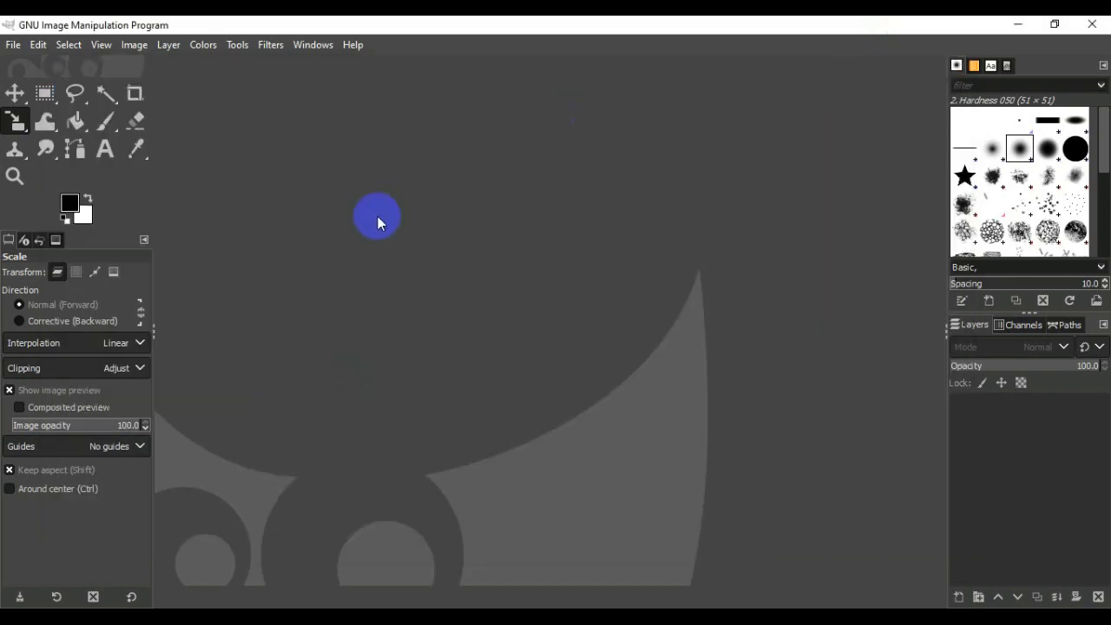
Open pexels-ag-zn-5233032.jpg as layers from D:\Materi TIK\Kebutuhan Animasi GIMP and close the image again.
click(13, 51)
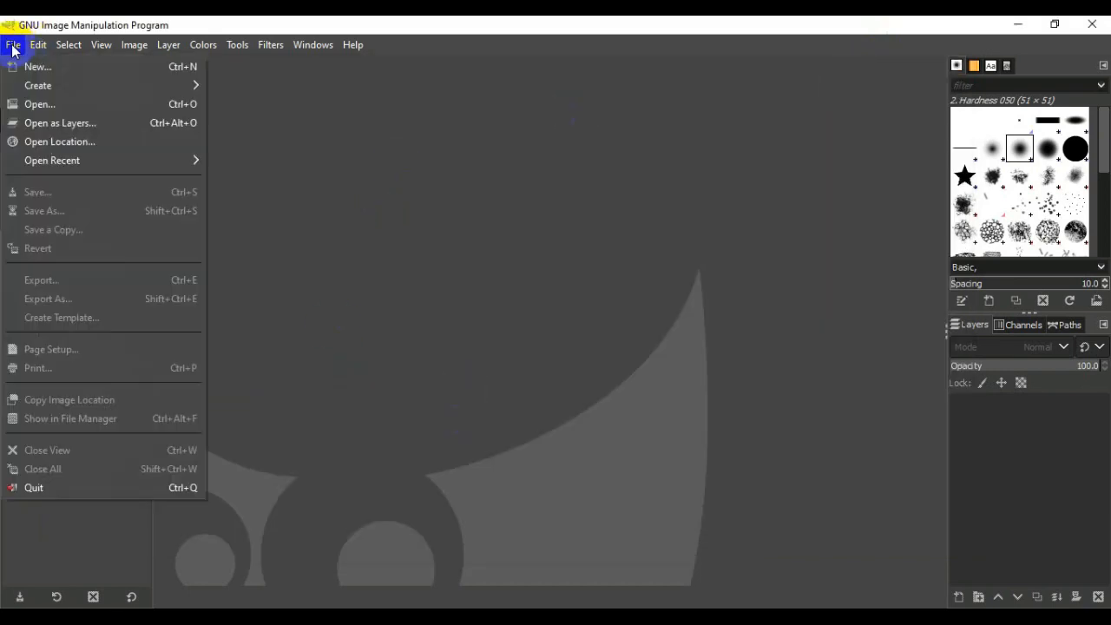
click(46, 123)
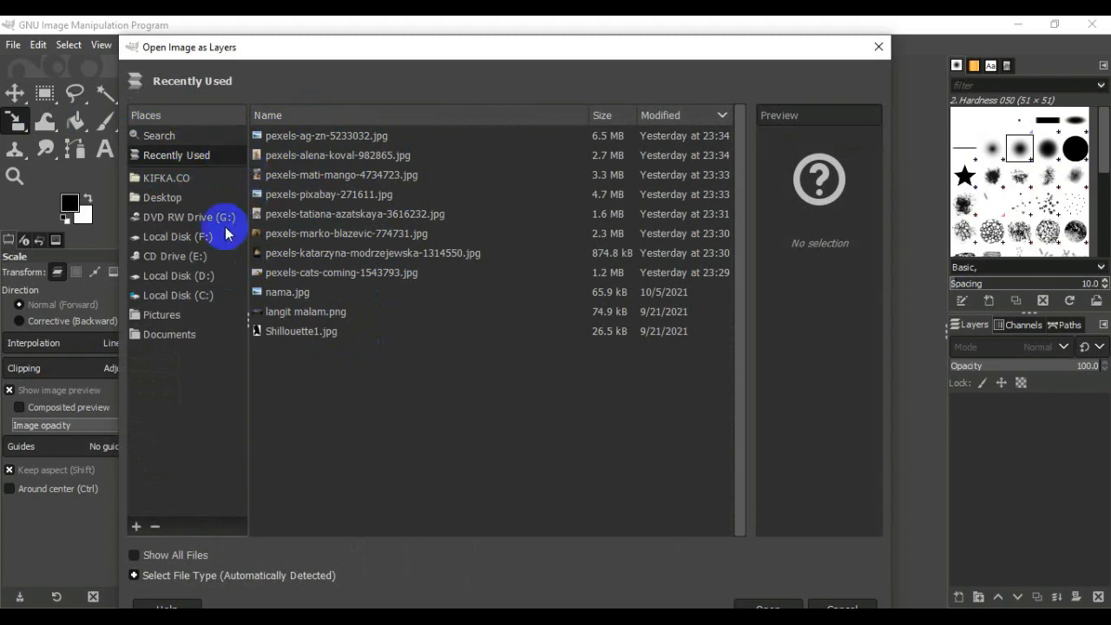
click(200, 275)
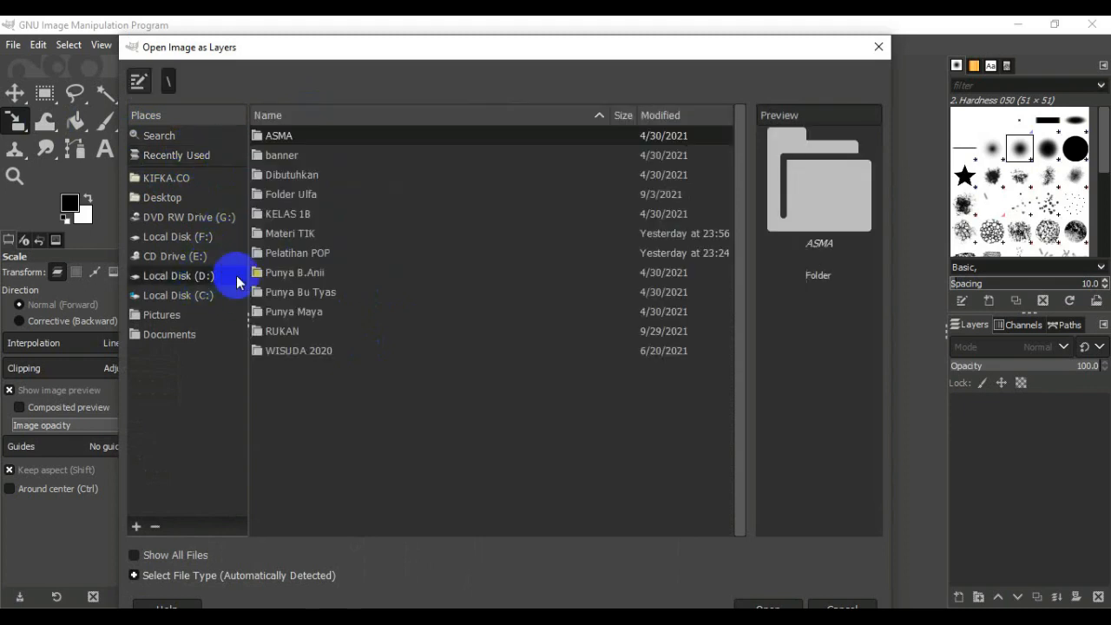
double_click(296, 234)
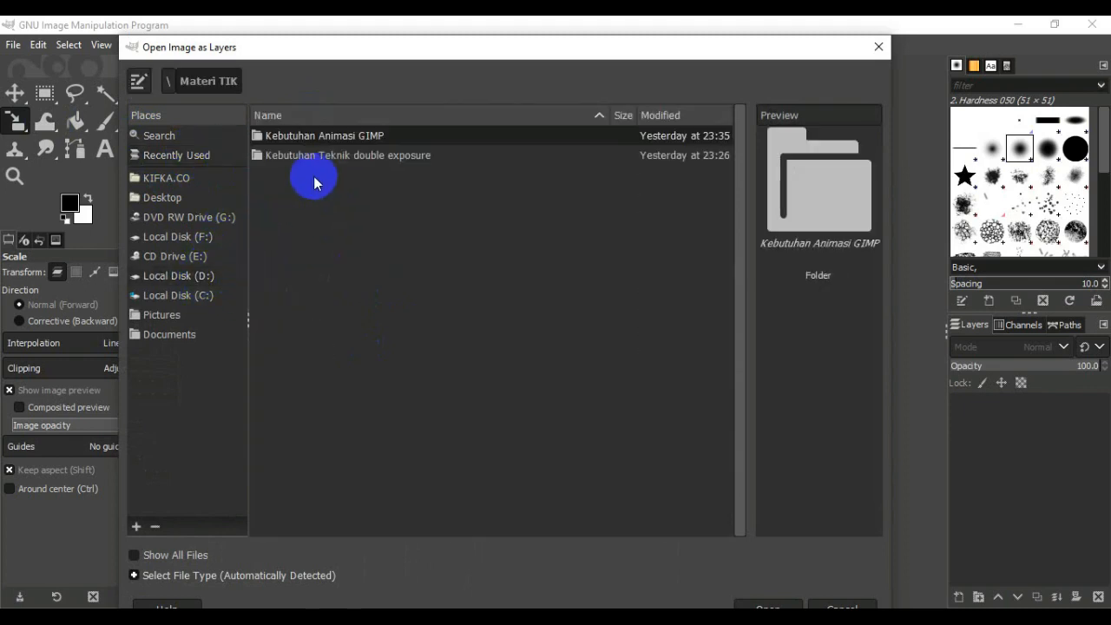
double_click(310, 136)
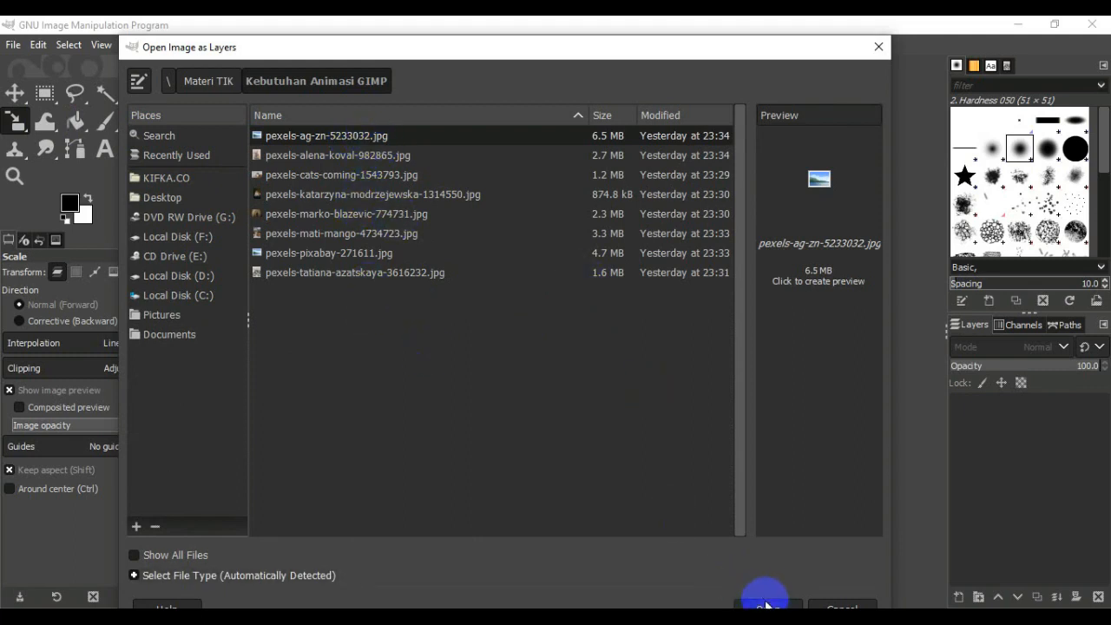
click(360, 323)
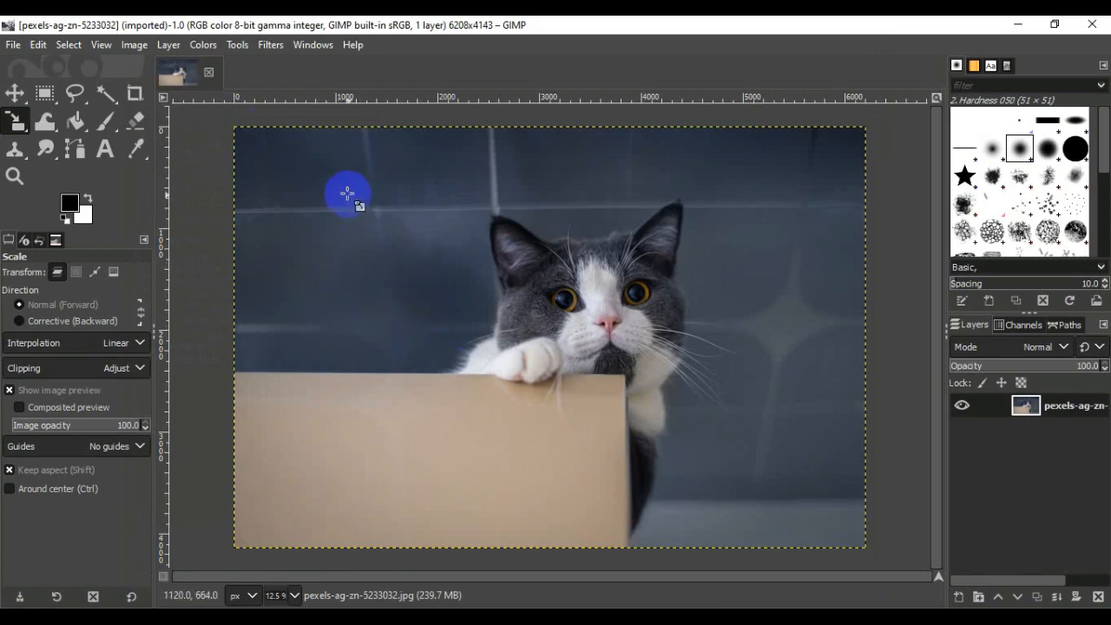
click(210, 74)
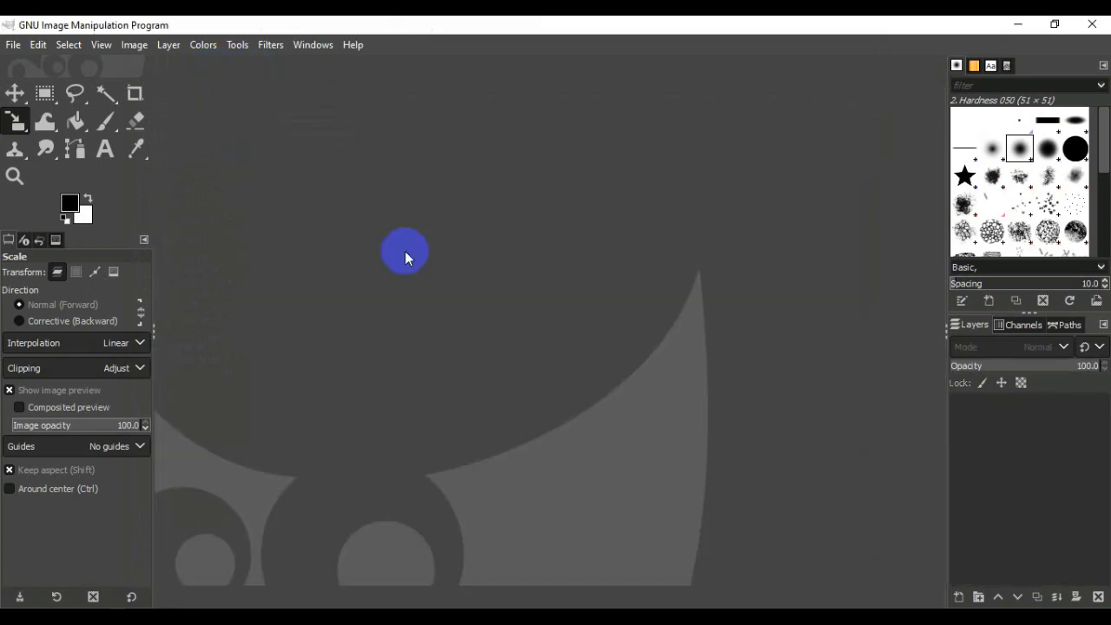
Create a new image with a width of 150 px and a height of 150 px.
click(10, 46)
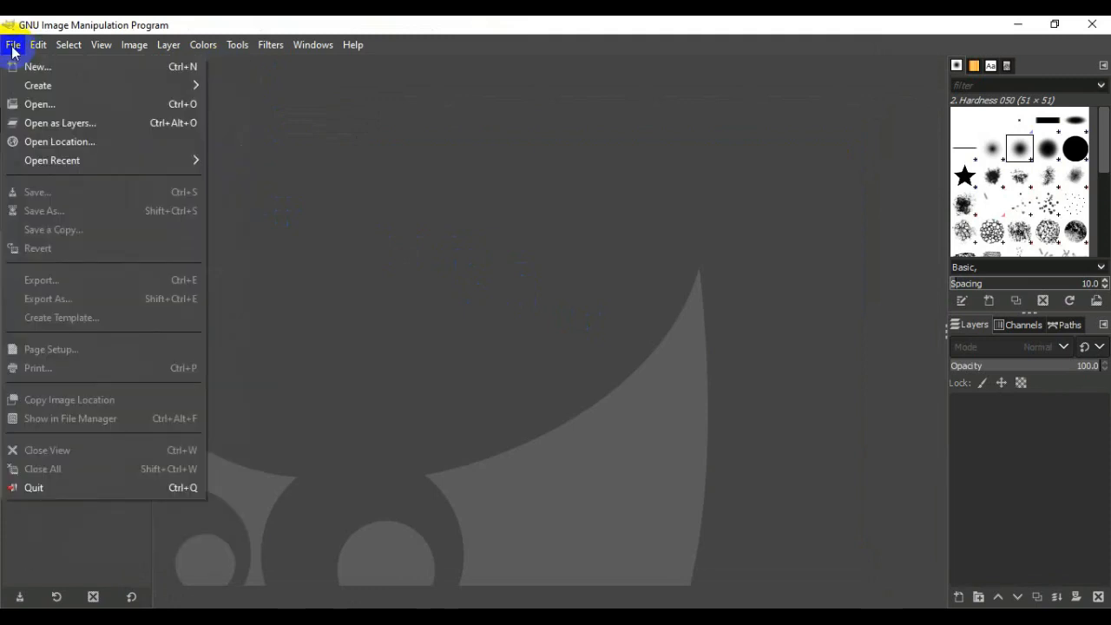
click(18, 67)
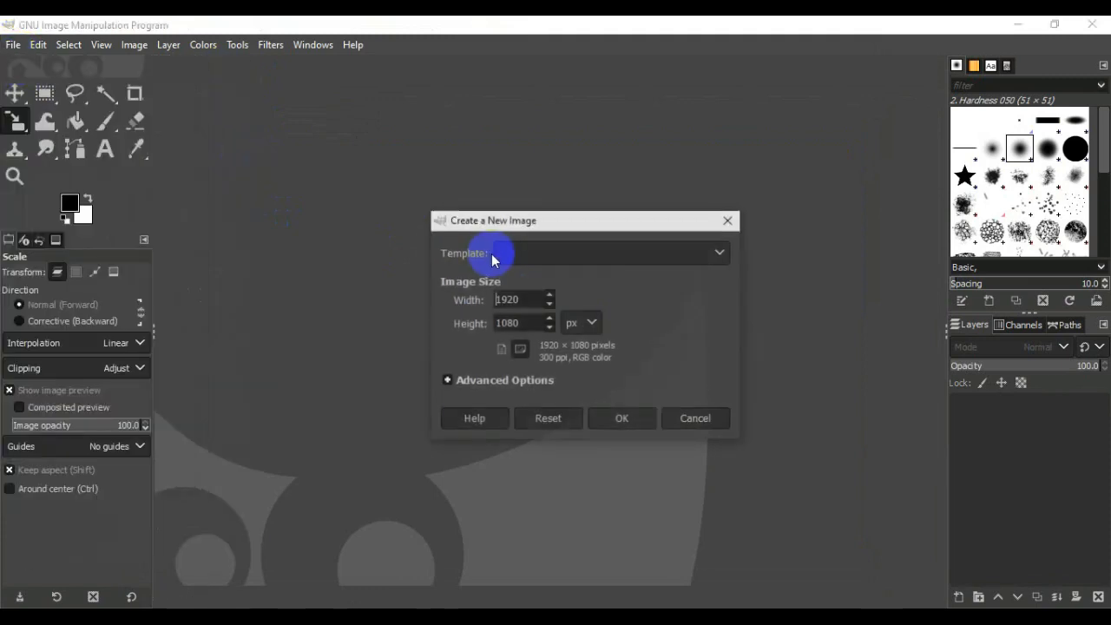
drag(523, 299, 475, 300)
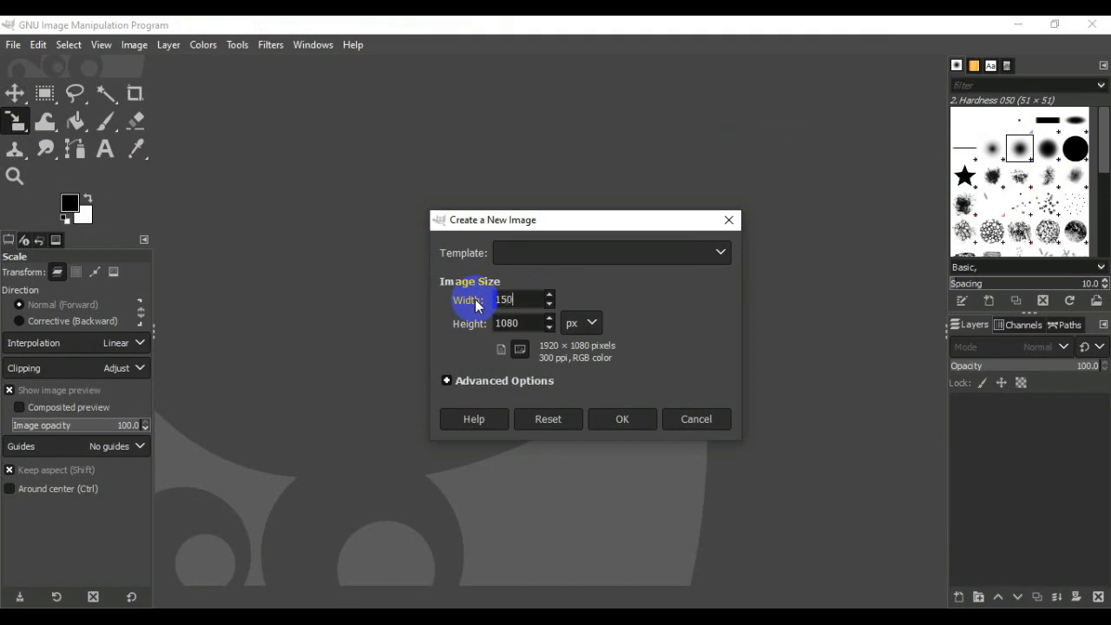
drag(521, 319, 491, 317)
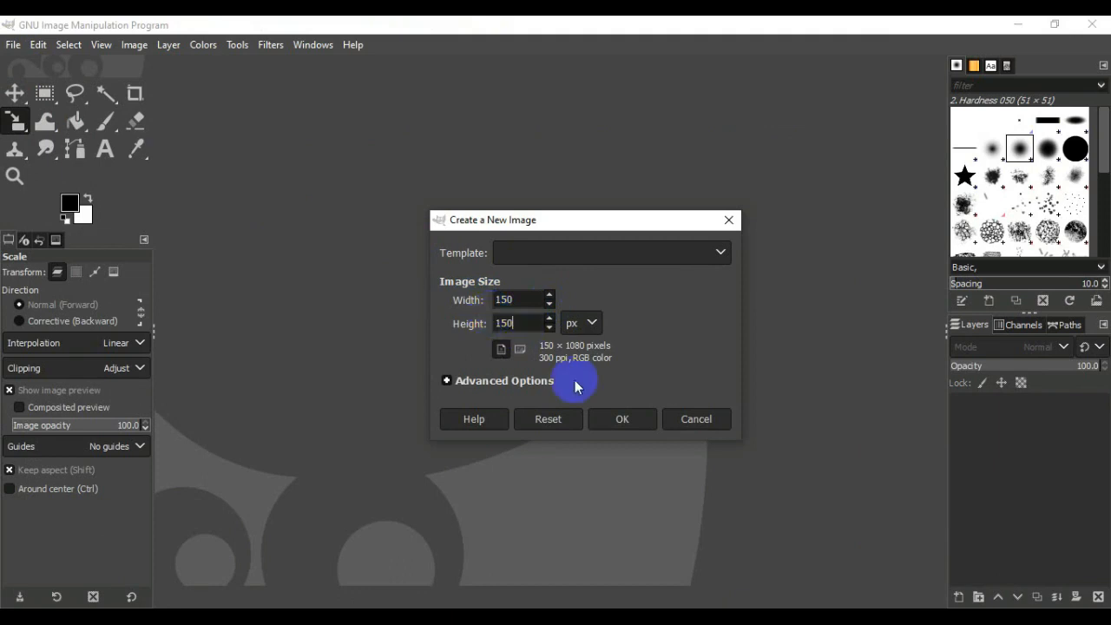
click(644, 422)
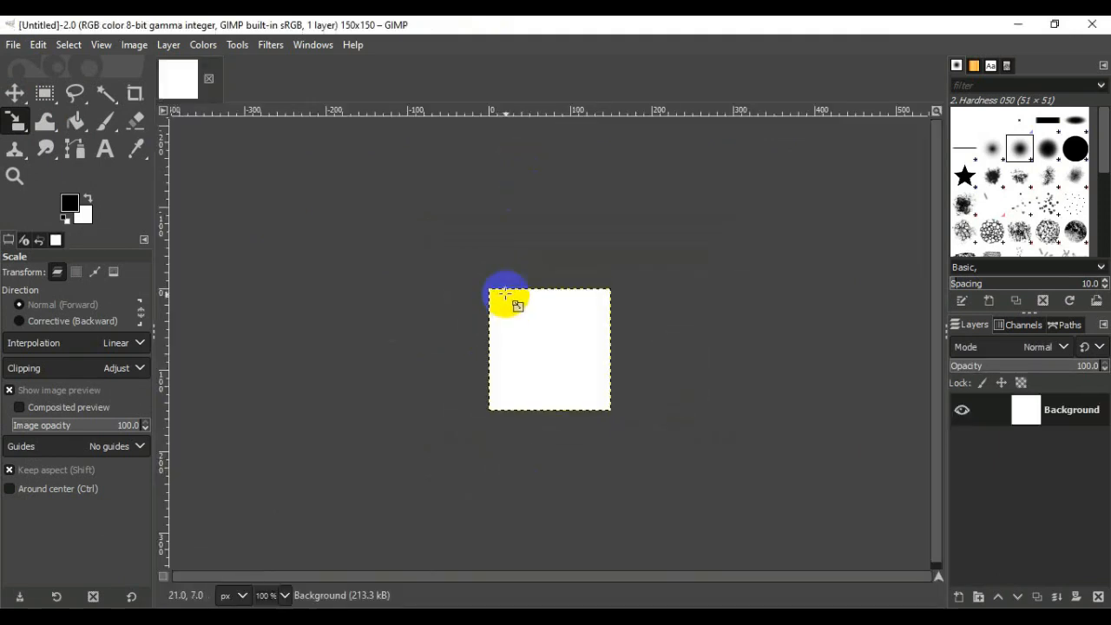
Add pexels-ag-zn-5233032.jpg from the Kebutuhan Animasi GIMP folder to the blank image as a new layer.
click(13, 46)
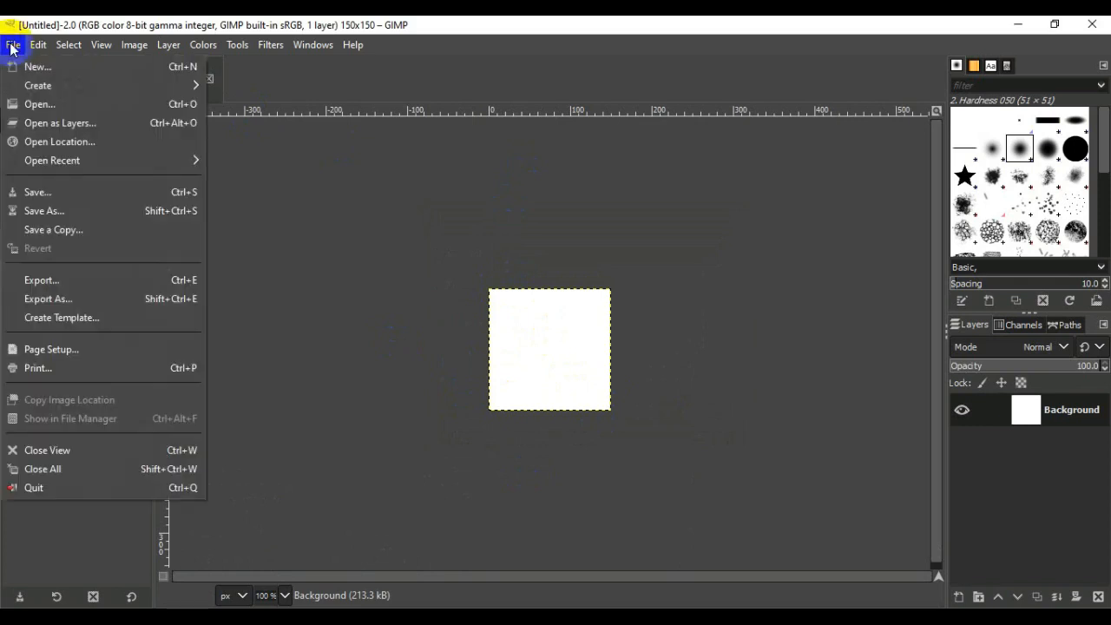
click(49, 127)
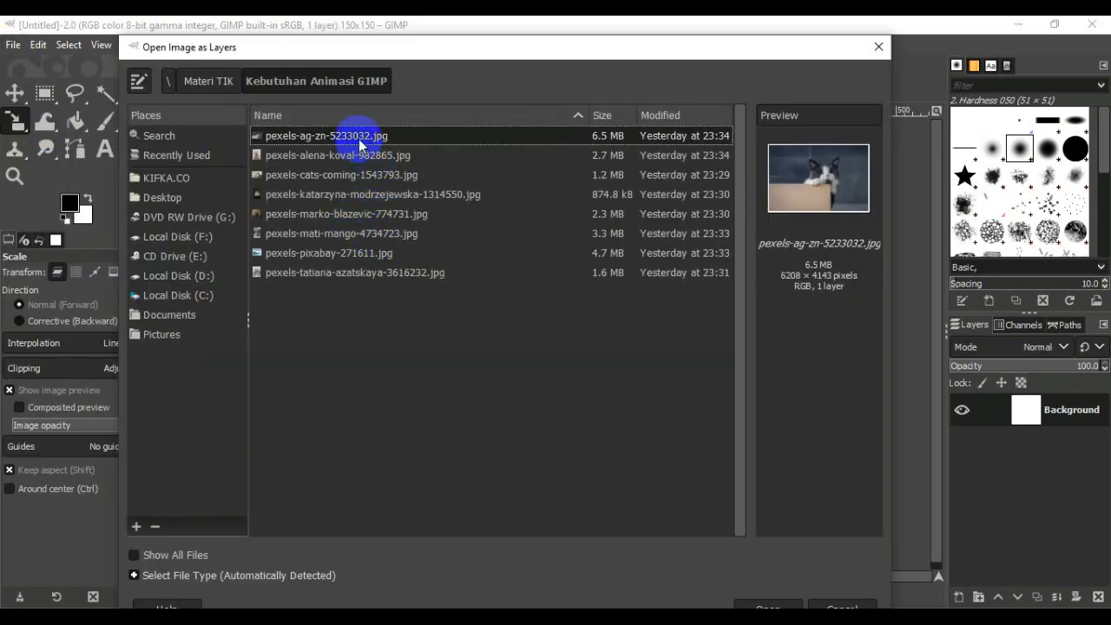
click(359, 154)
click(359, 136)
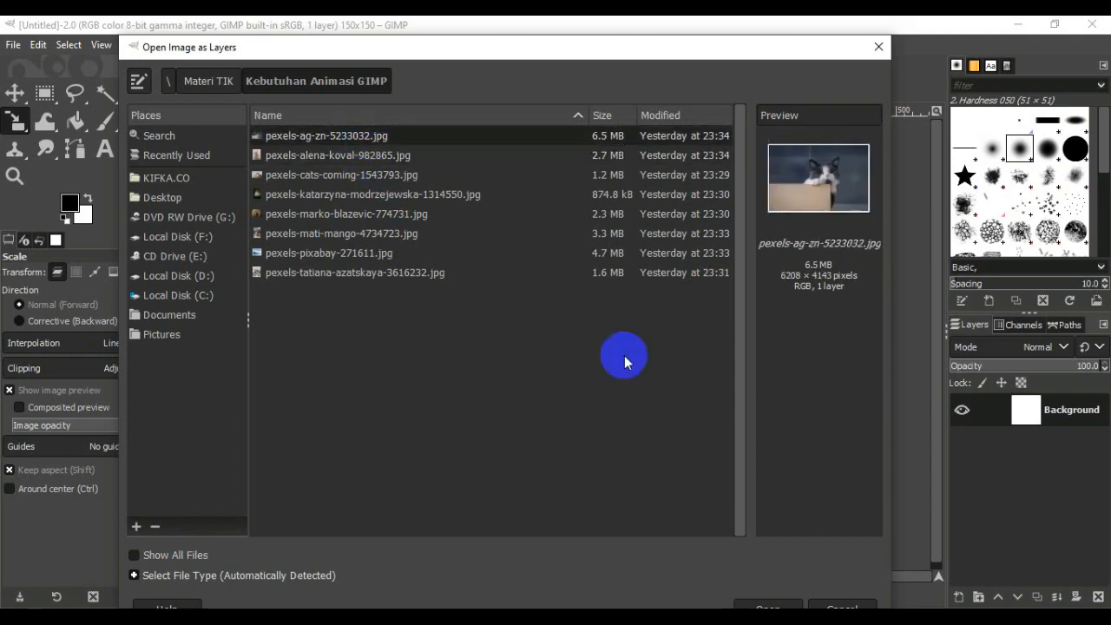
click(744, 599)
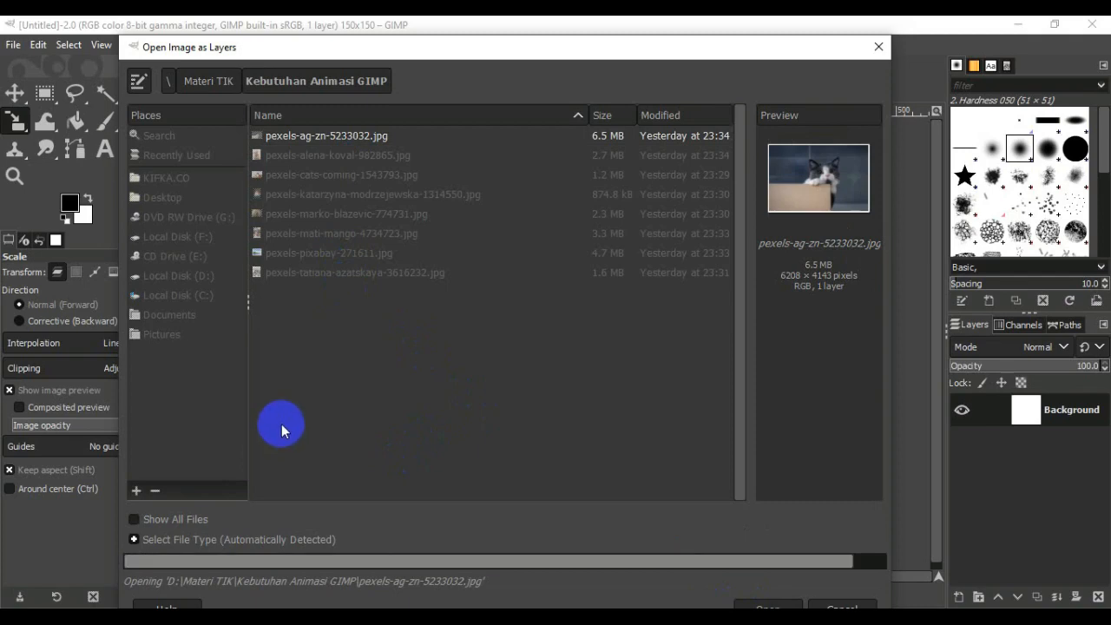
click(386, 385)
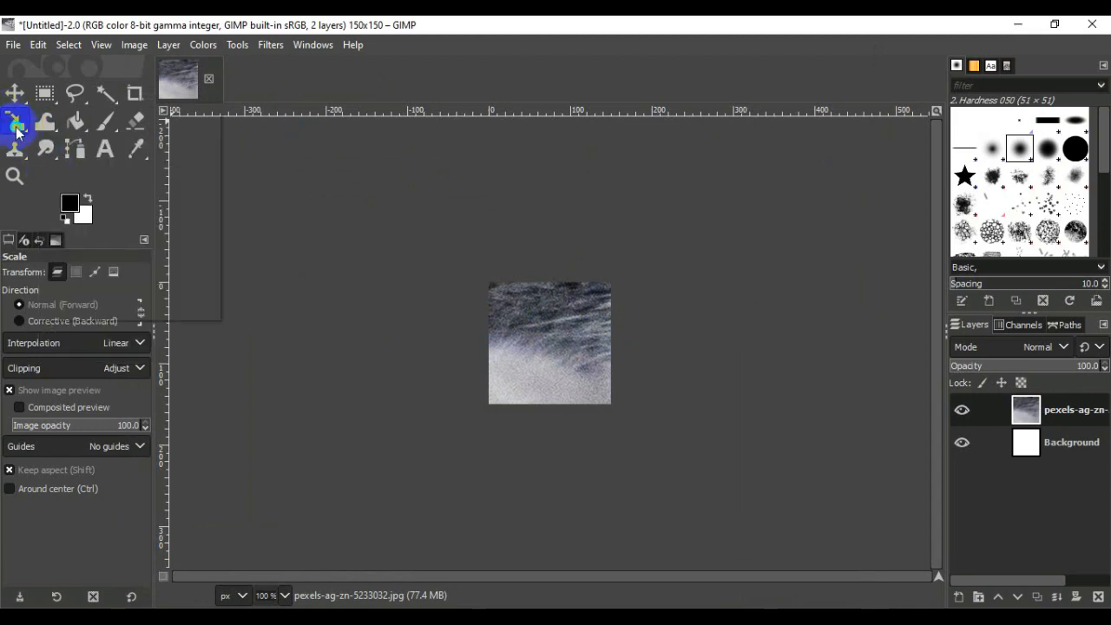
Scale the pexels-ag-zn-5233032.jpg layer proportionally down to about 649 × 433 px and move it over the white canvas.
right_click(27, 139)
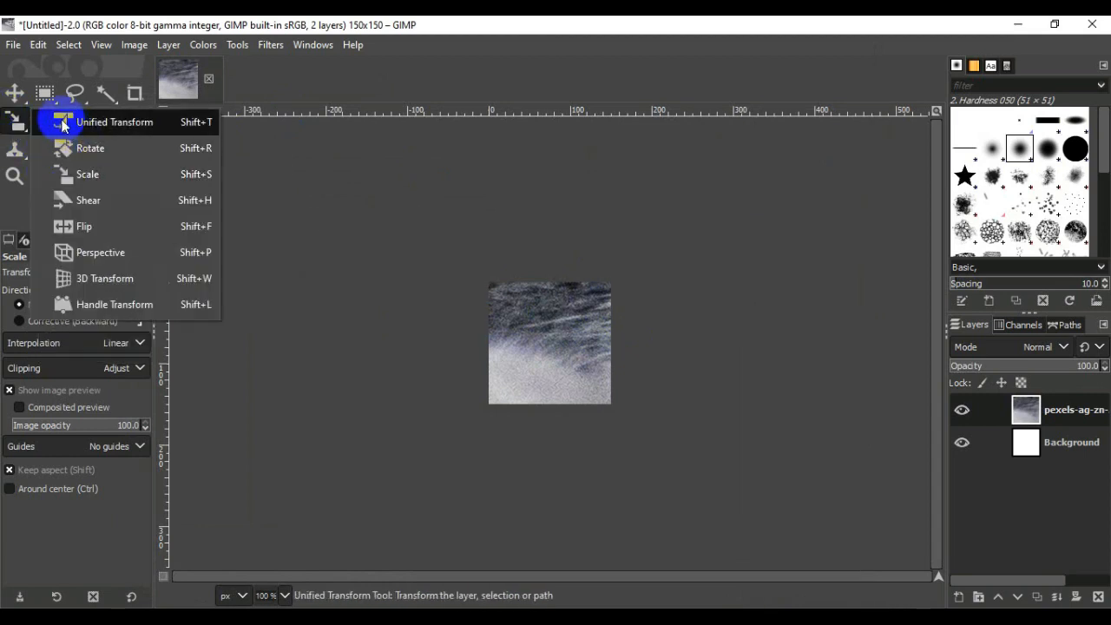
click(84, 179)
right_click(18, 124)
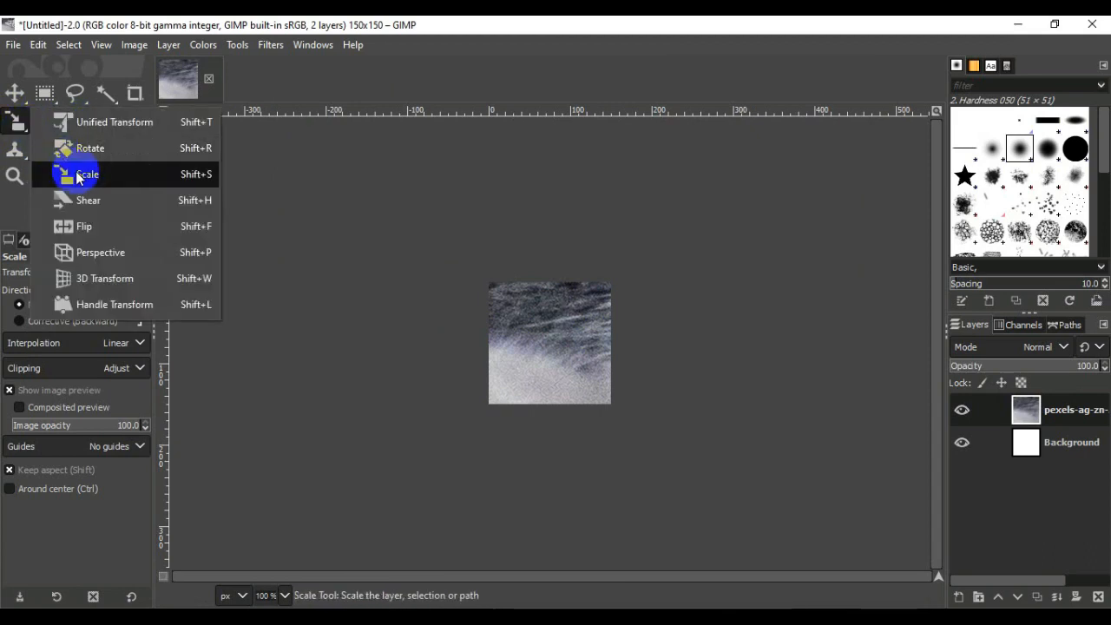
click(80, 176)
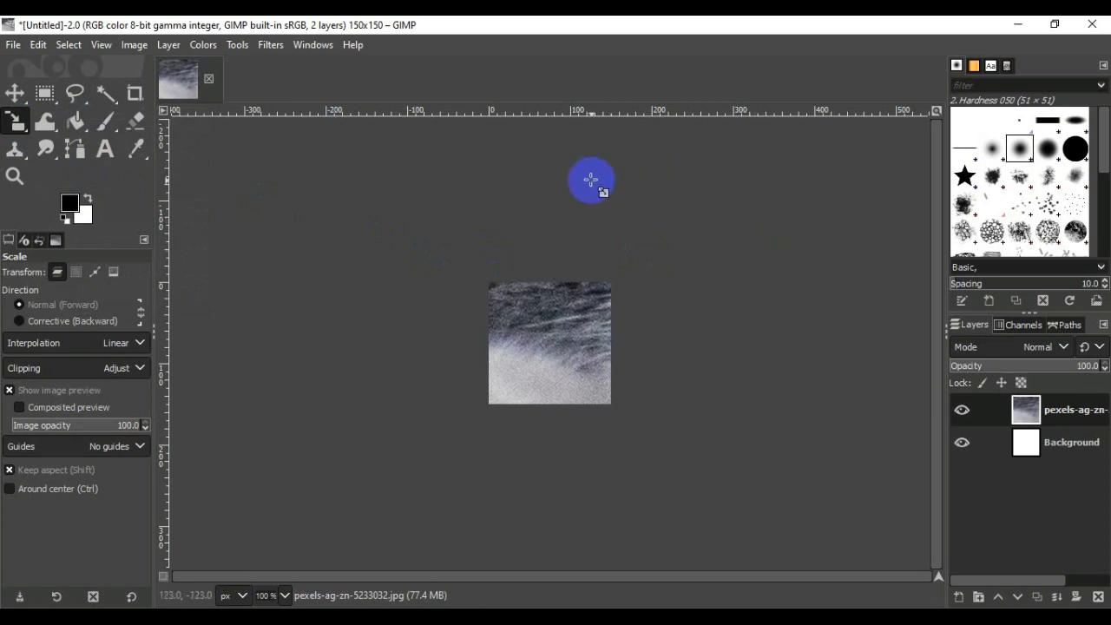
click(557, 410)
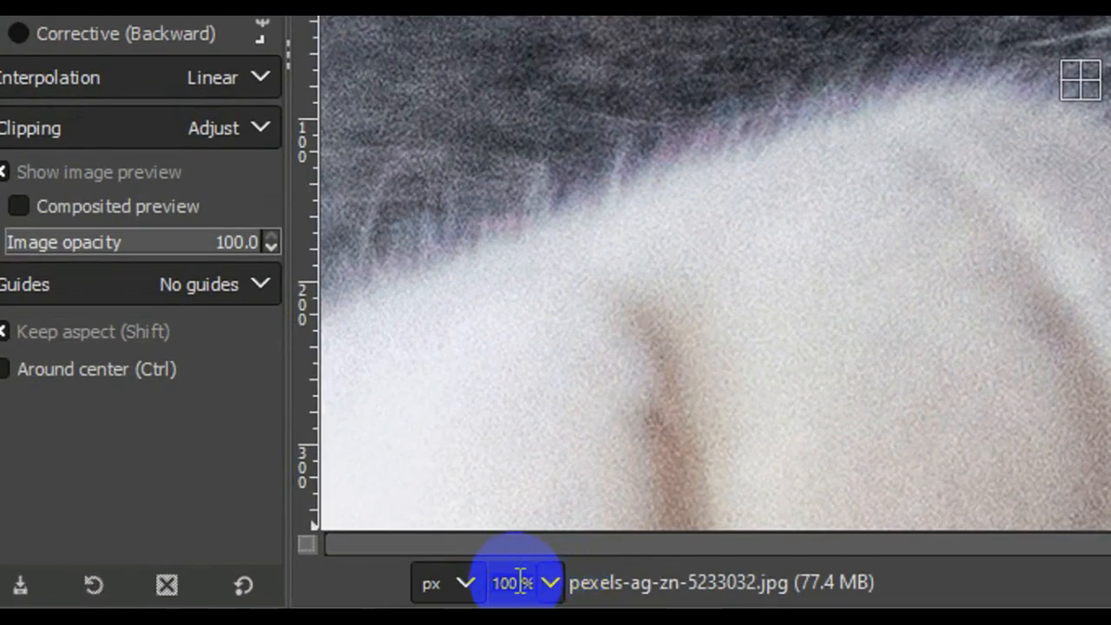
click(552, 584)
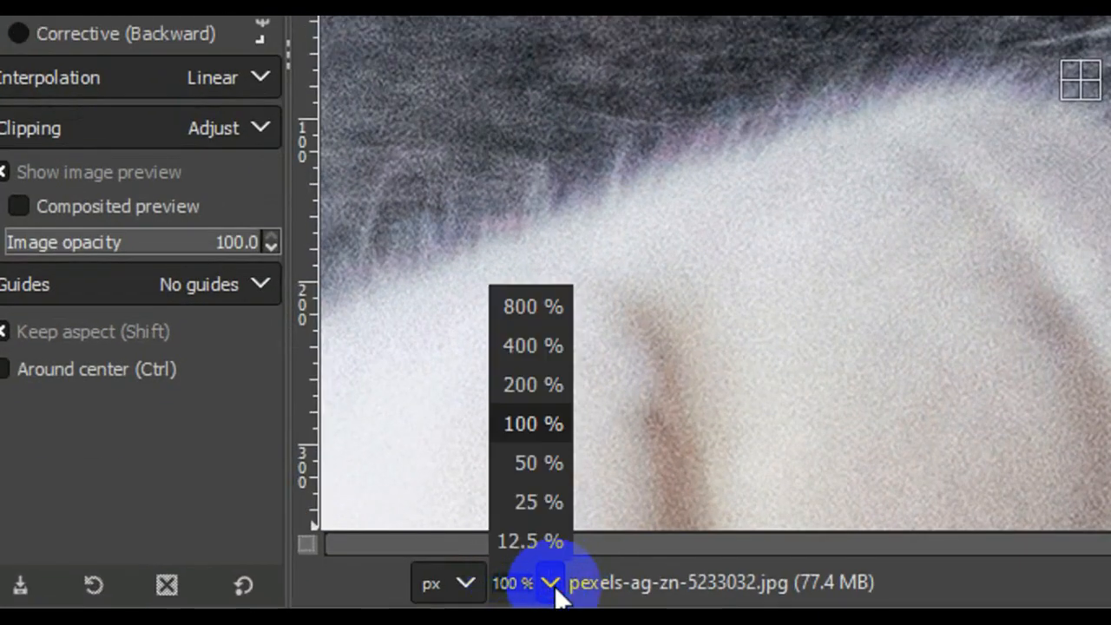
click(525, 542)
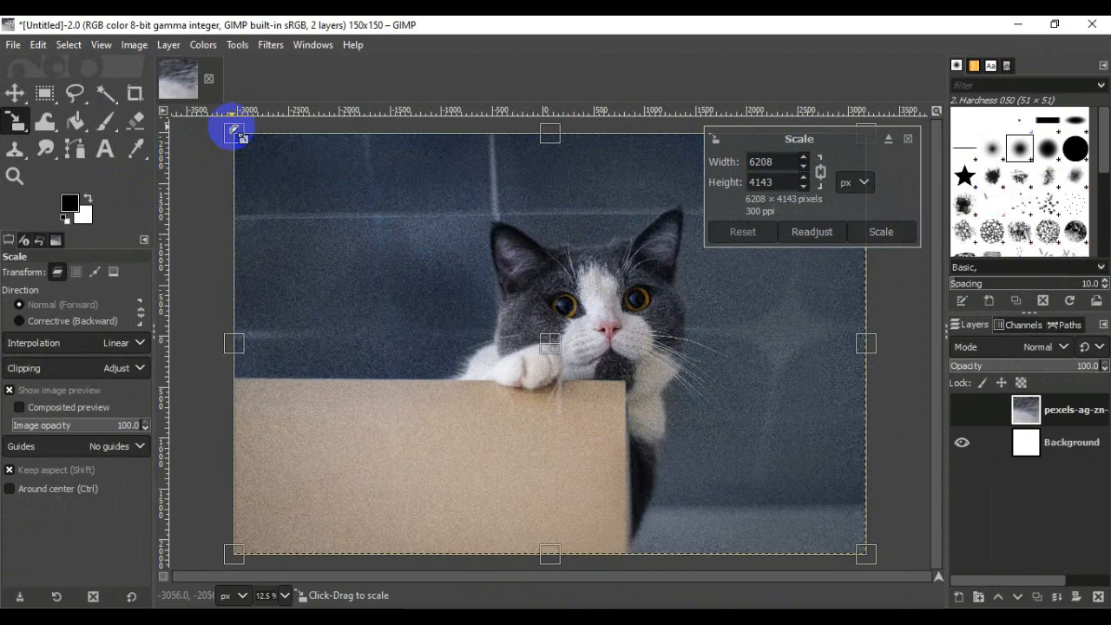
drag(234, 130, 303, 194)
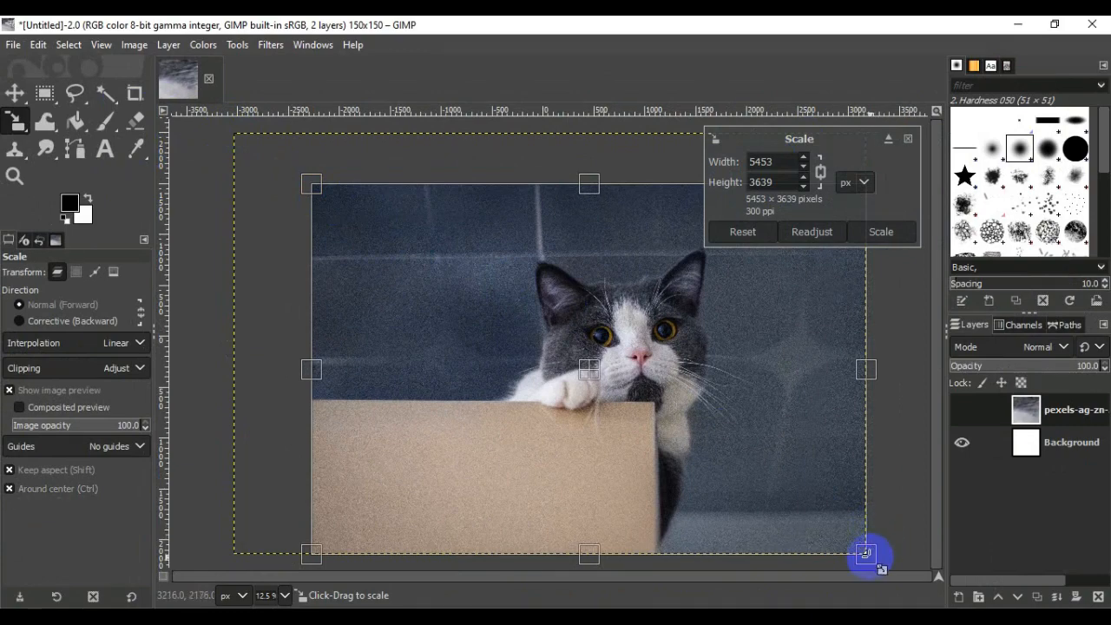
drag(865, 556, 608, 374)
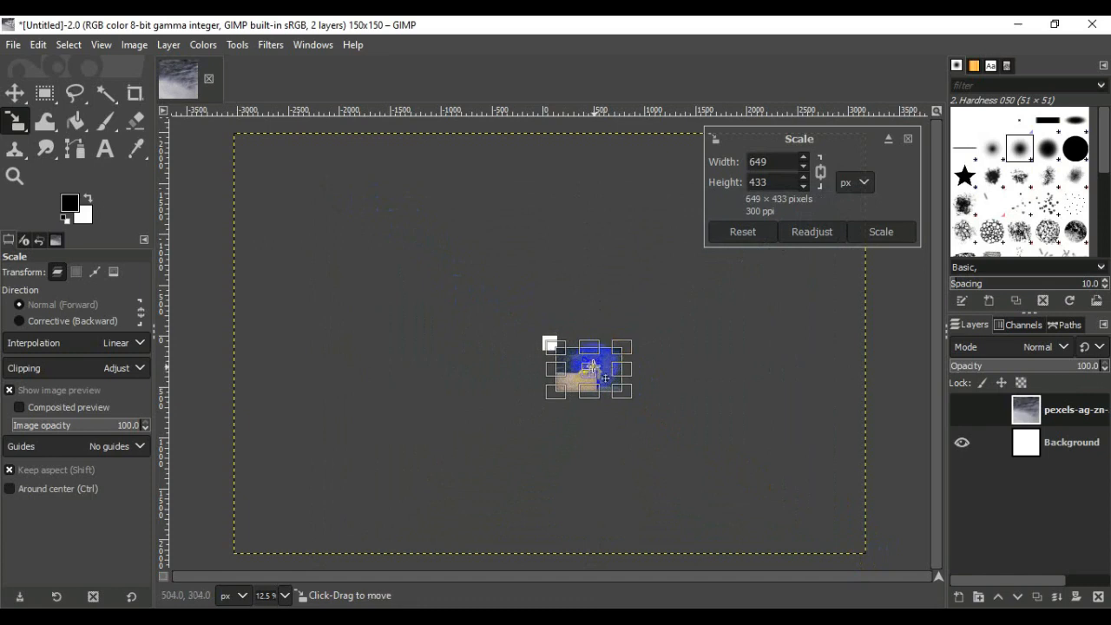
drag(568, 352, 527, 329)
Shrink the grey-and-white cat photo further to about 238 × 159 px, position the cat over the canvas, and apply the scaling.
click(286, 595)
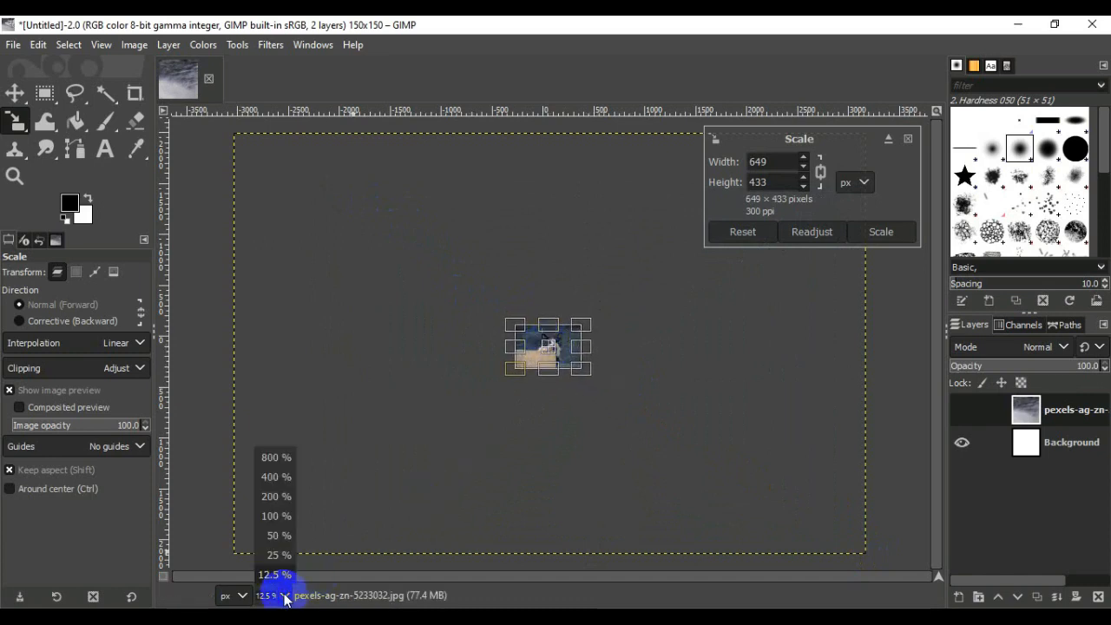
click(272, 516)
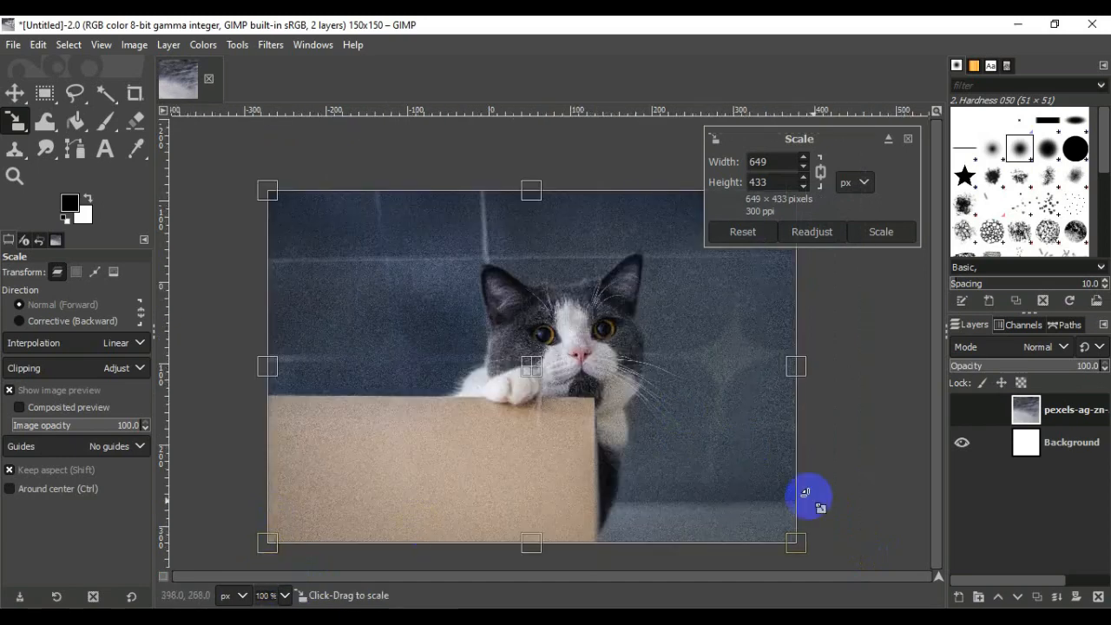
drag(795, 544, 519, 325)
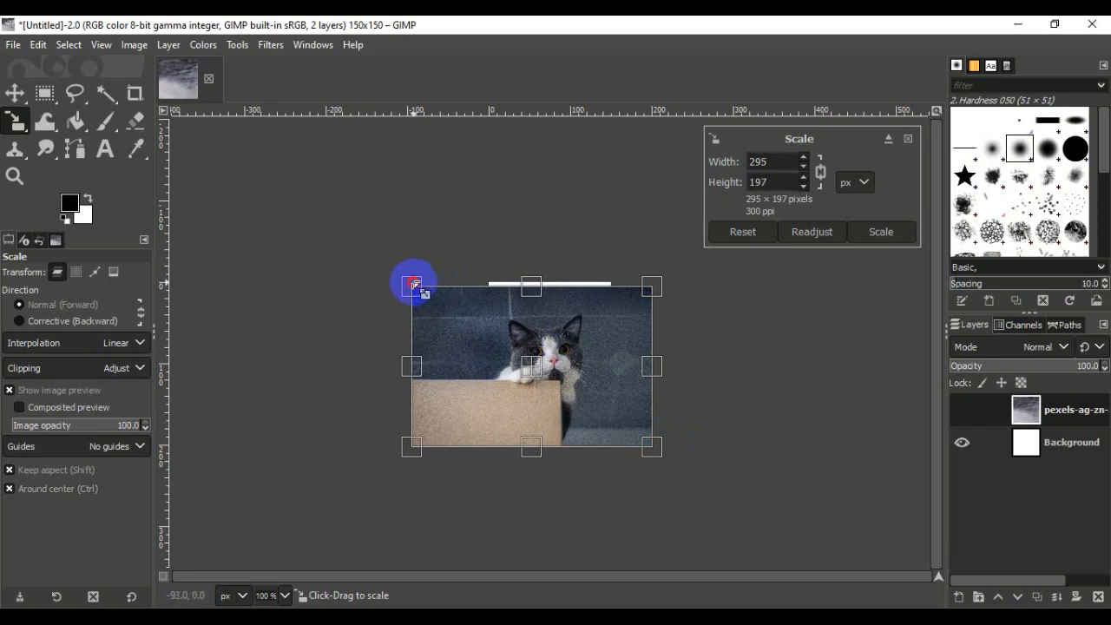
mouse_move(418, 286)
mouse_down()
mouse_move(446, 307)
mouse_move(397, 281)
mouse_up()
drag(529, 368, 543, 343)
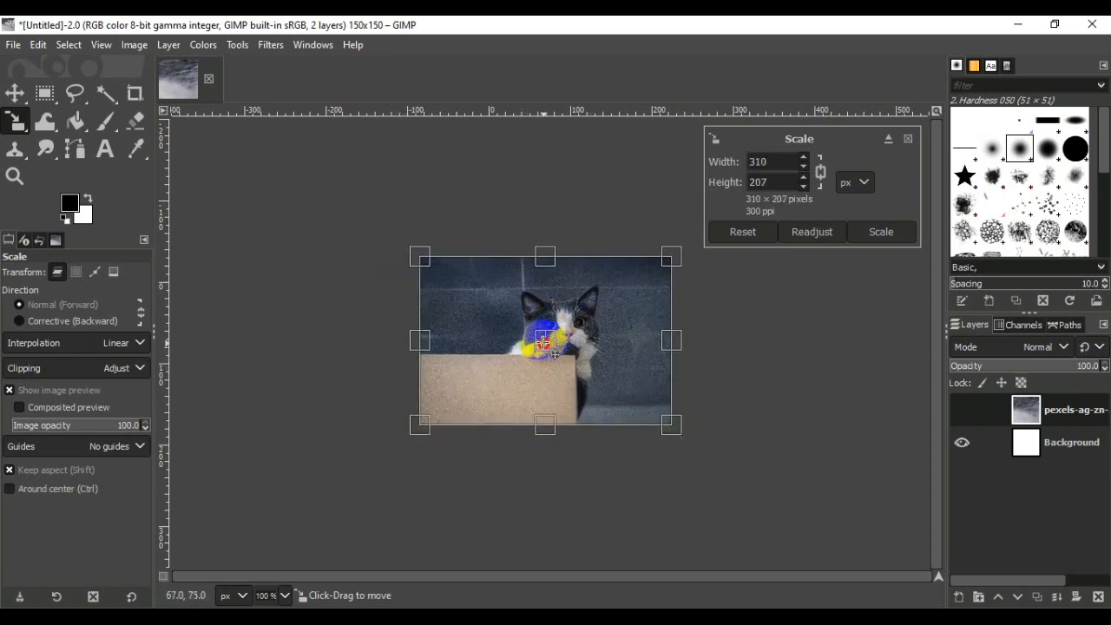
key(ctrl)
drag(669, 423, 616, 372)
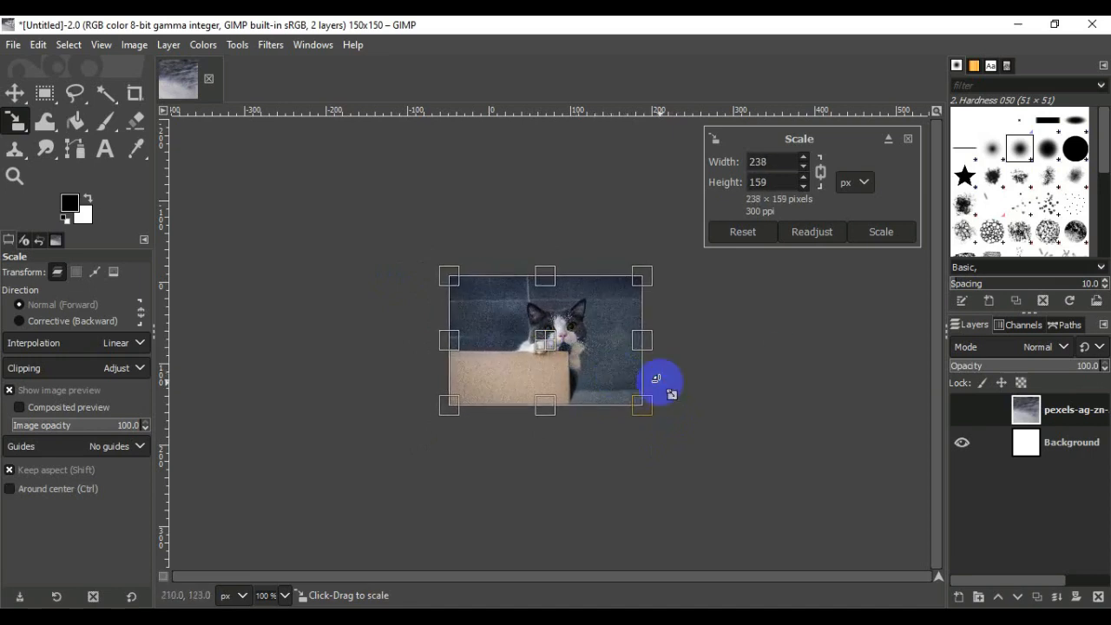
click(881, 232)
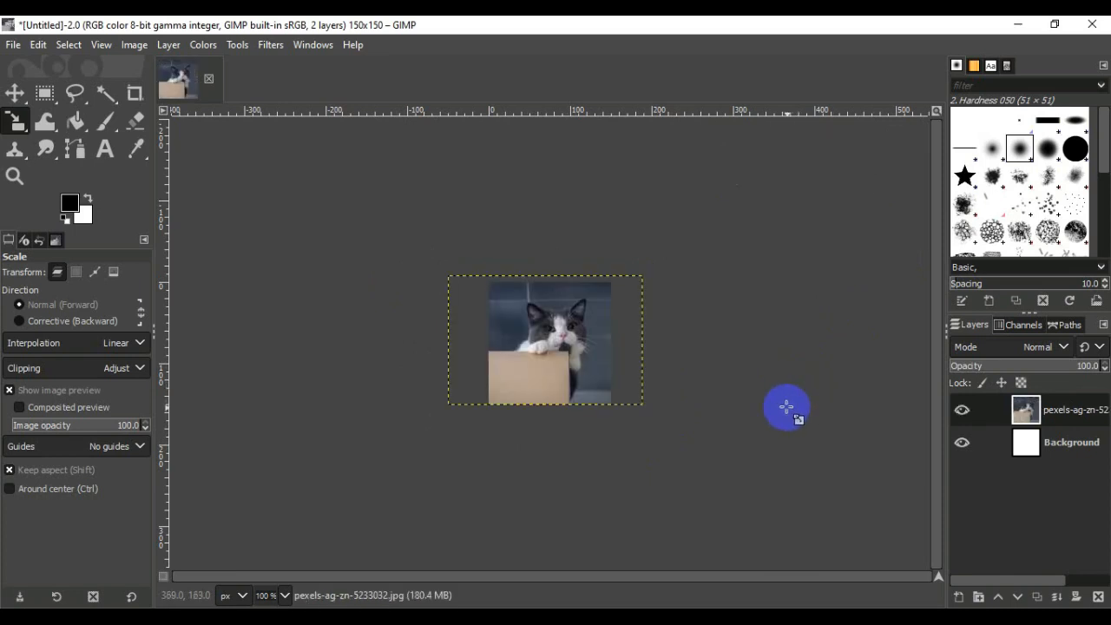
Add pexels-alena-koval-982865.jpg from the Kebutuhan Animasi GIMP folder as a new layer, converting it to the built-in sRGB profile.
click(13, 45)
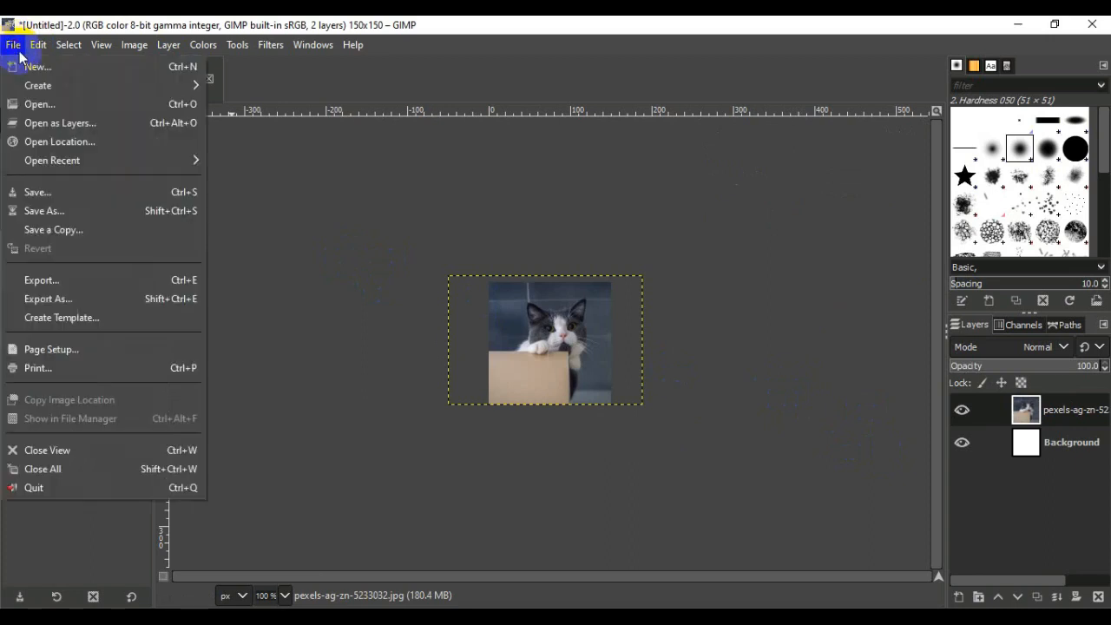
click(52, 123)
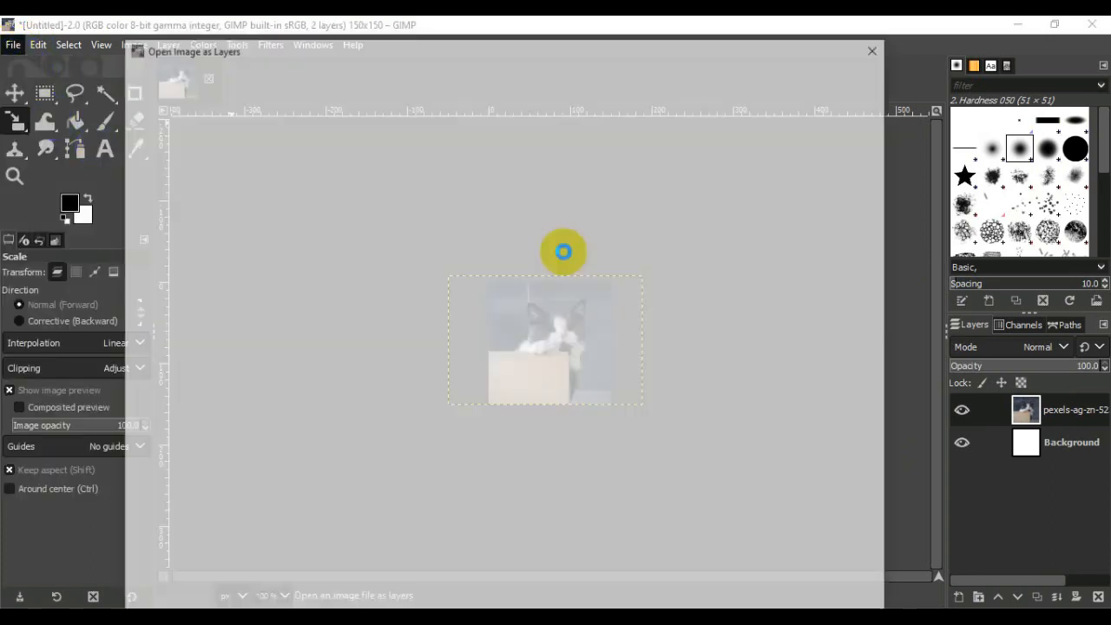
click(349, 163)
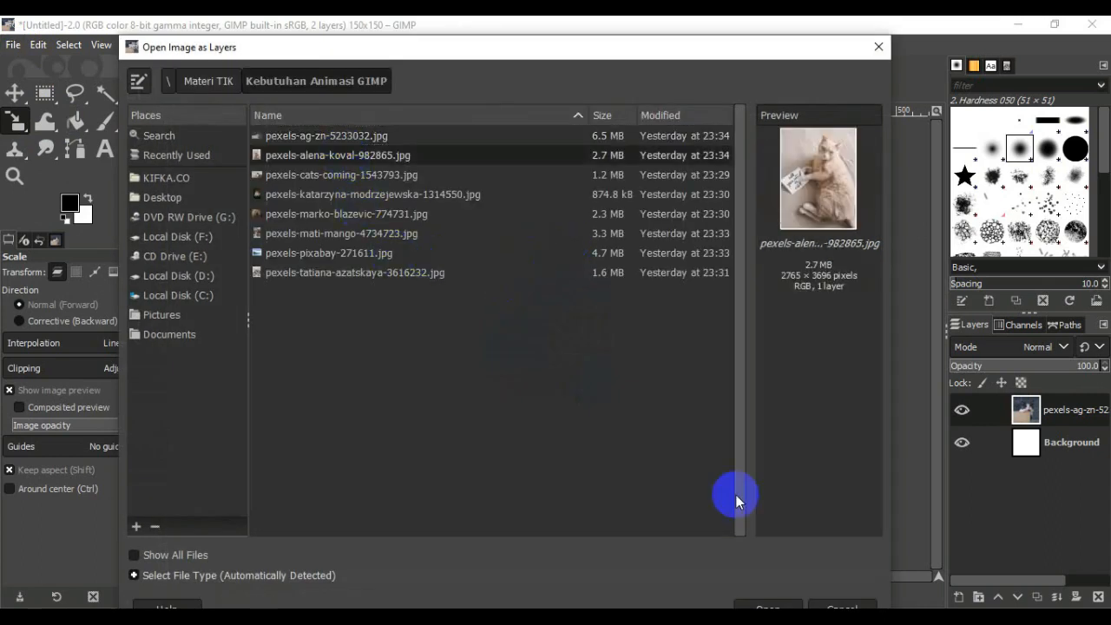
click(759, 605)
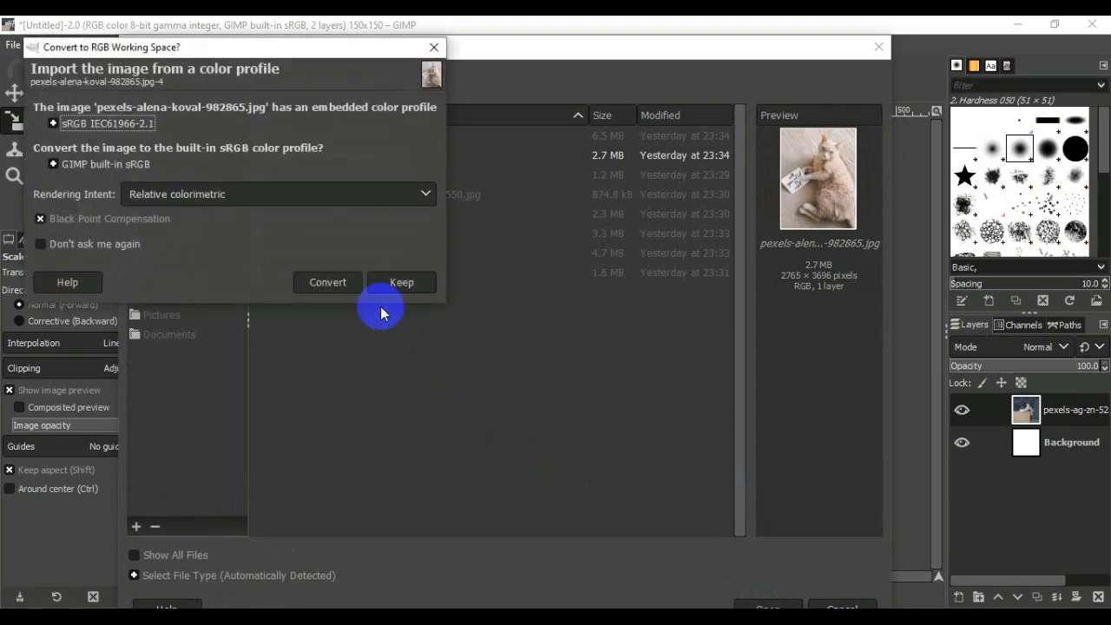
click(328, 281)
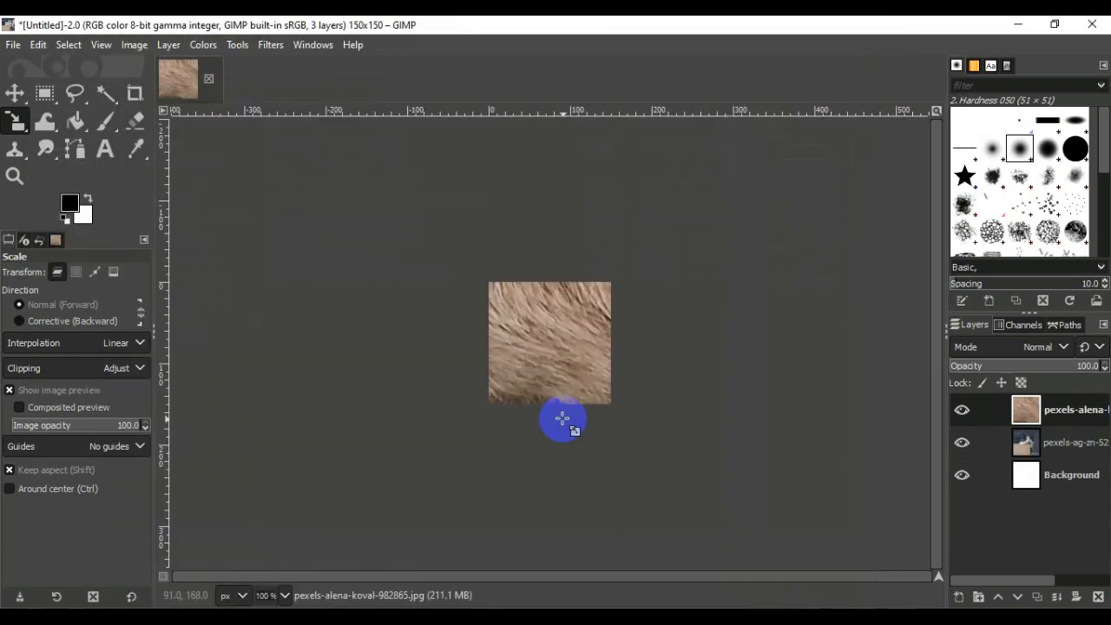
Scale the pexels-alena-koval-982865.jpg layer proportionally around its center to about 351 × 469 px.
click(325, 576)
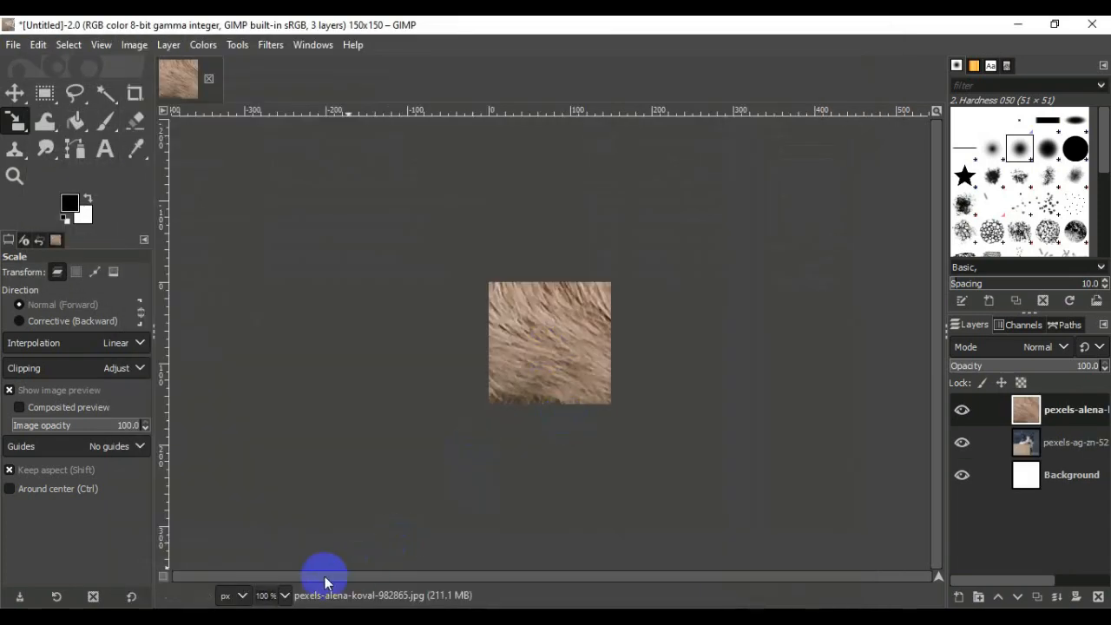
click(285, 596)
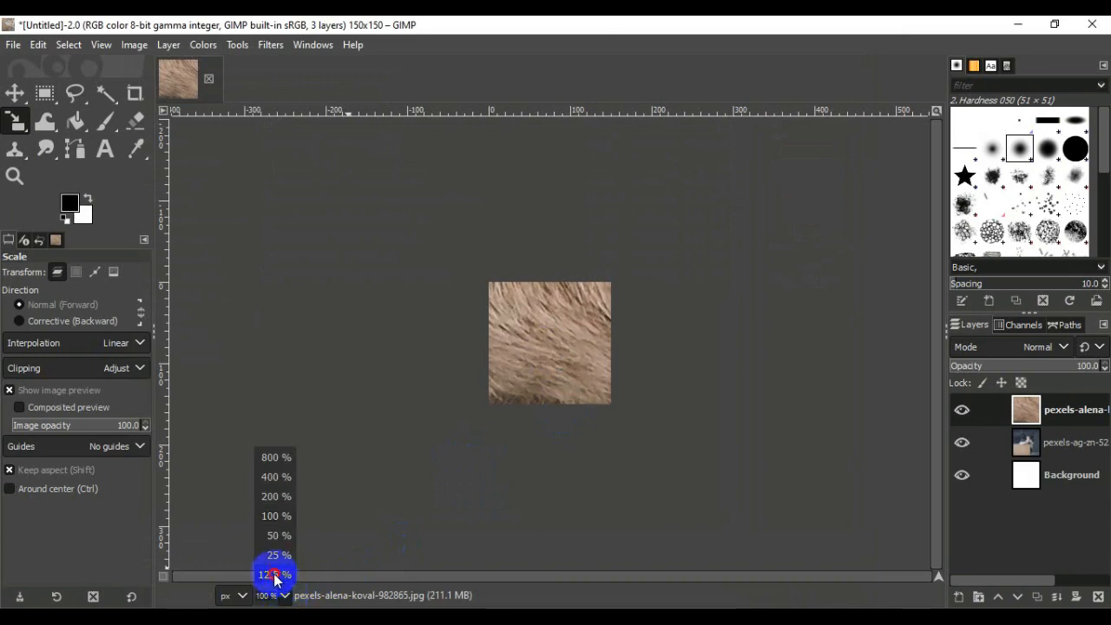
click(274, 575)
click(517, 380)
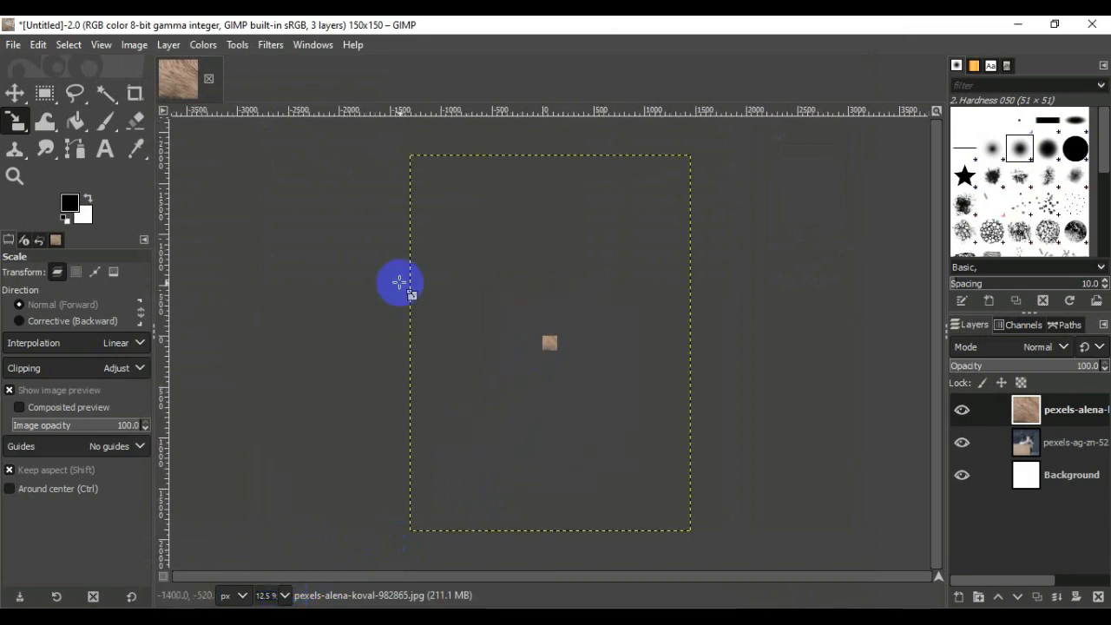
drag(15, 121, 71, 180)
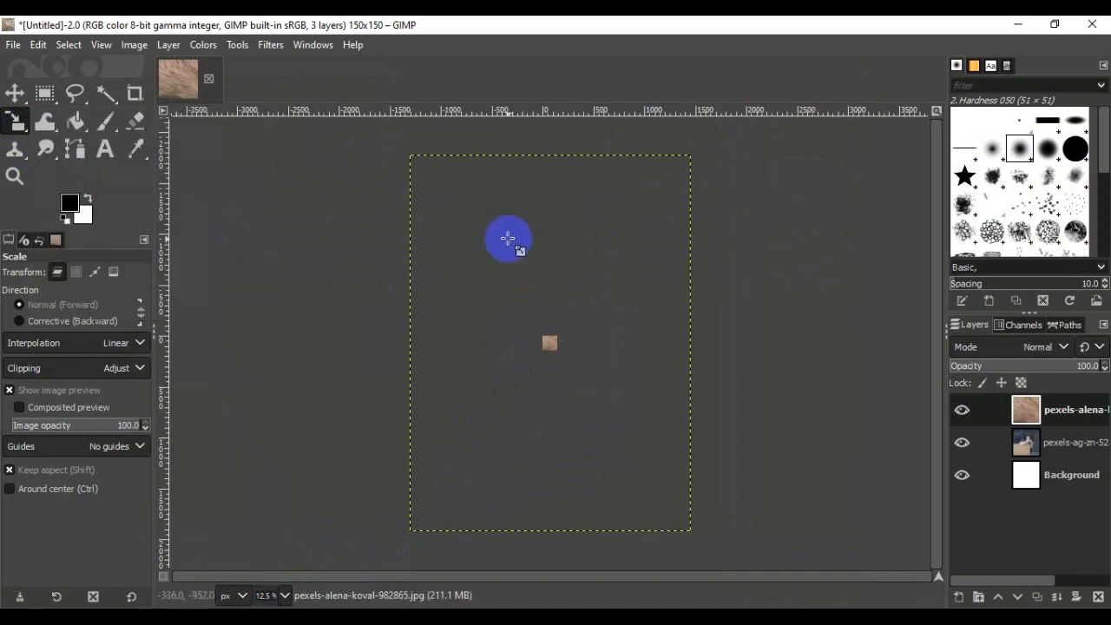
click(549, 343)
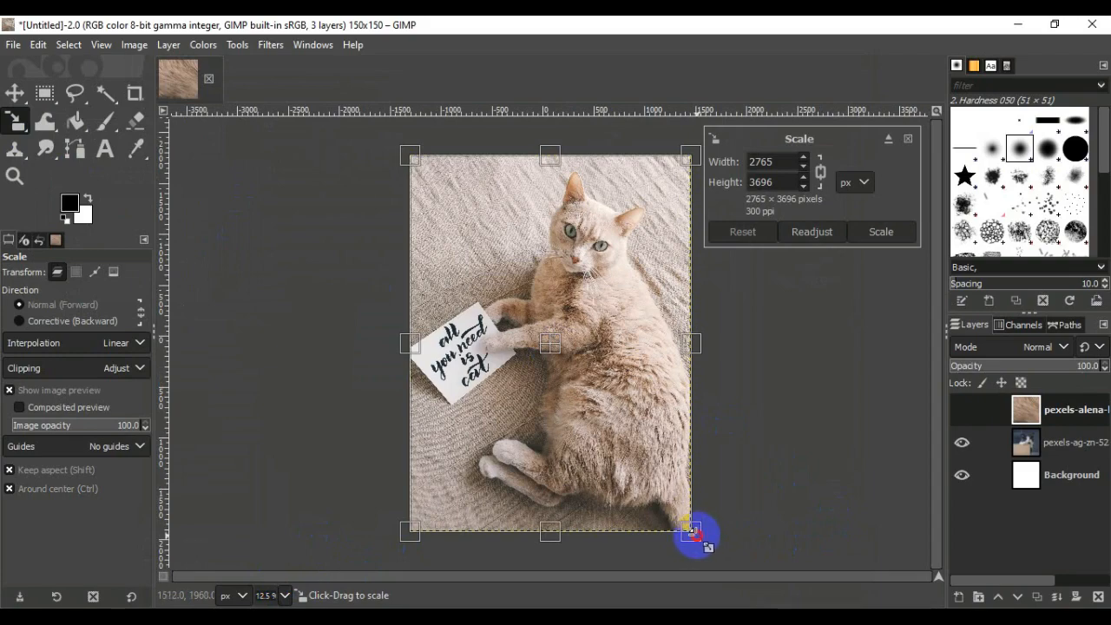
drag(690, 527, 440, 213)
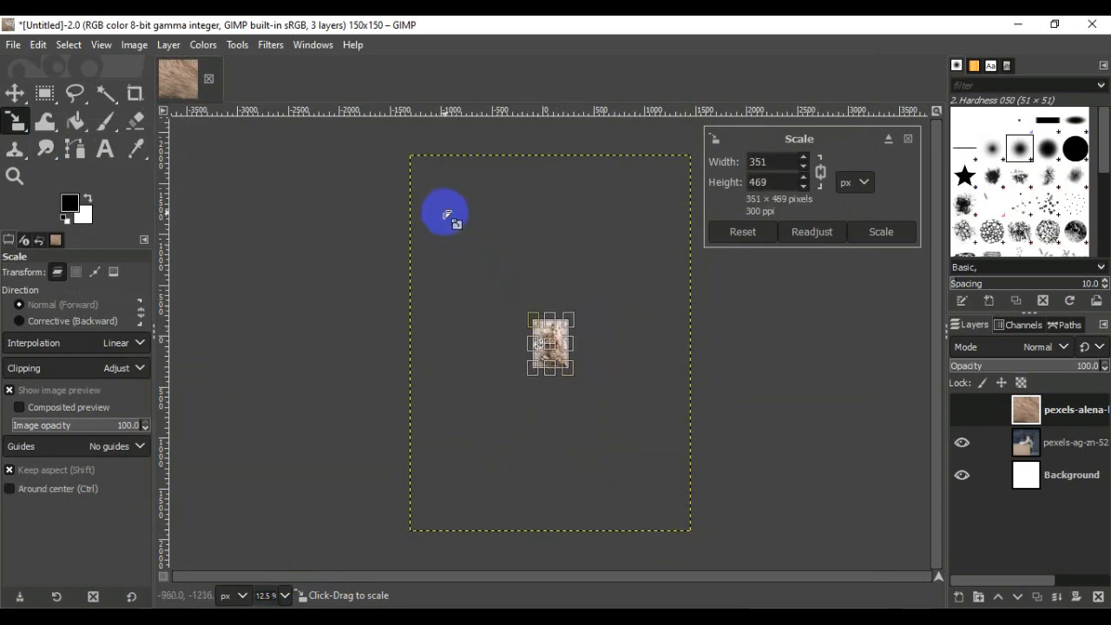
Reduce the ginger cat photo to about 157 × 209 px so it covers the canvas, and apply the scaling.
click(286, 599)
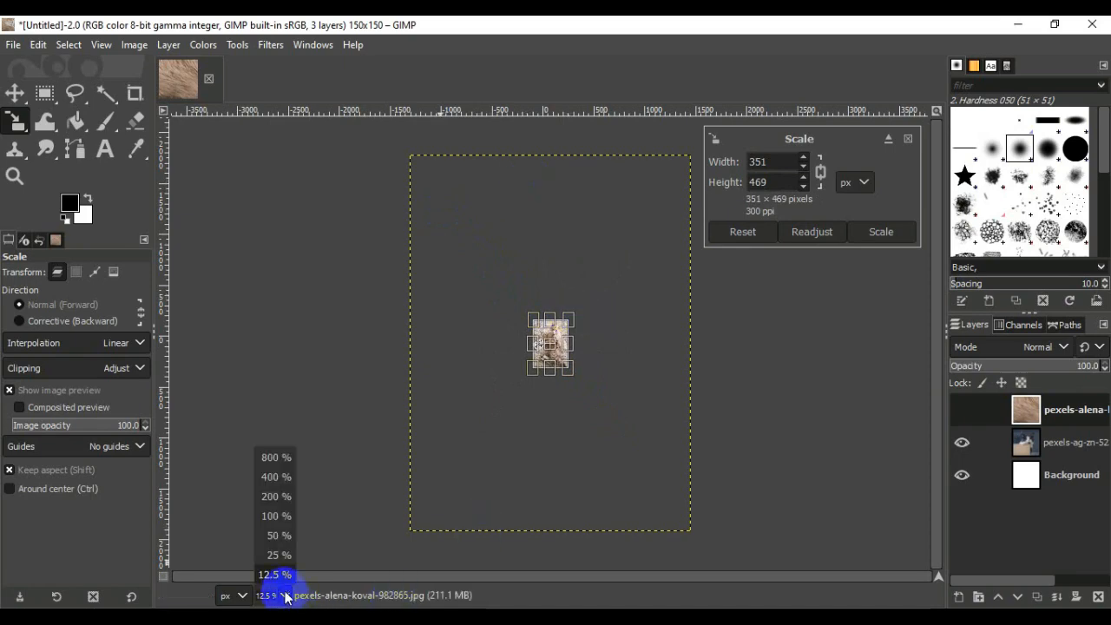
click(276, 521)
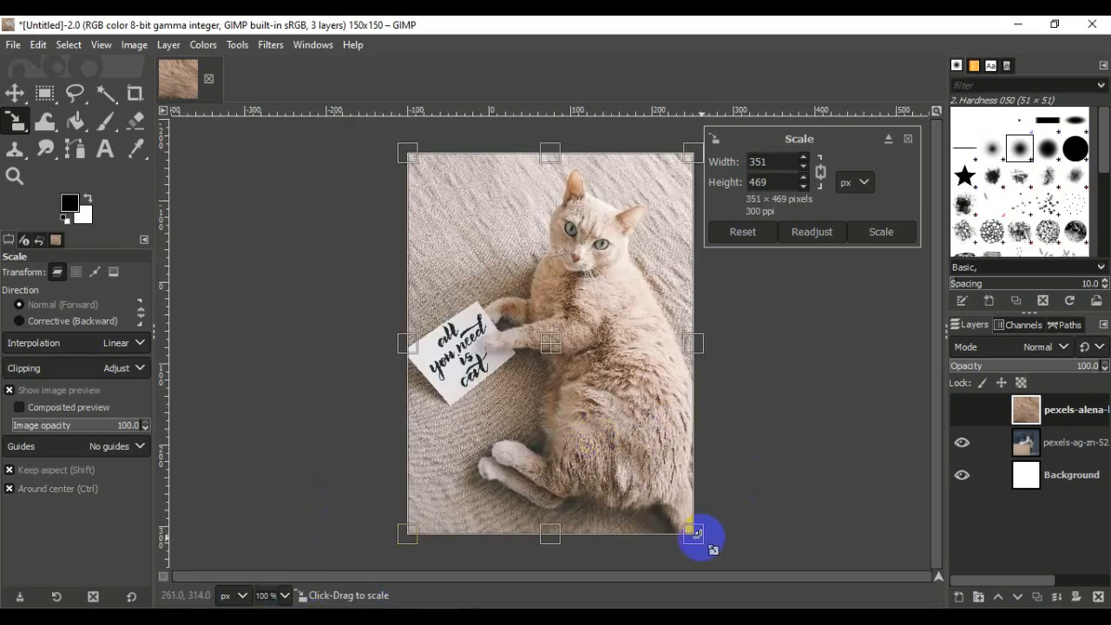
drag(701, 533, 555, 358)
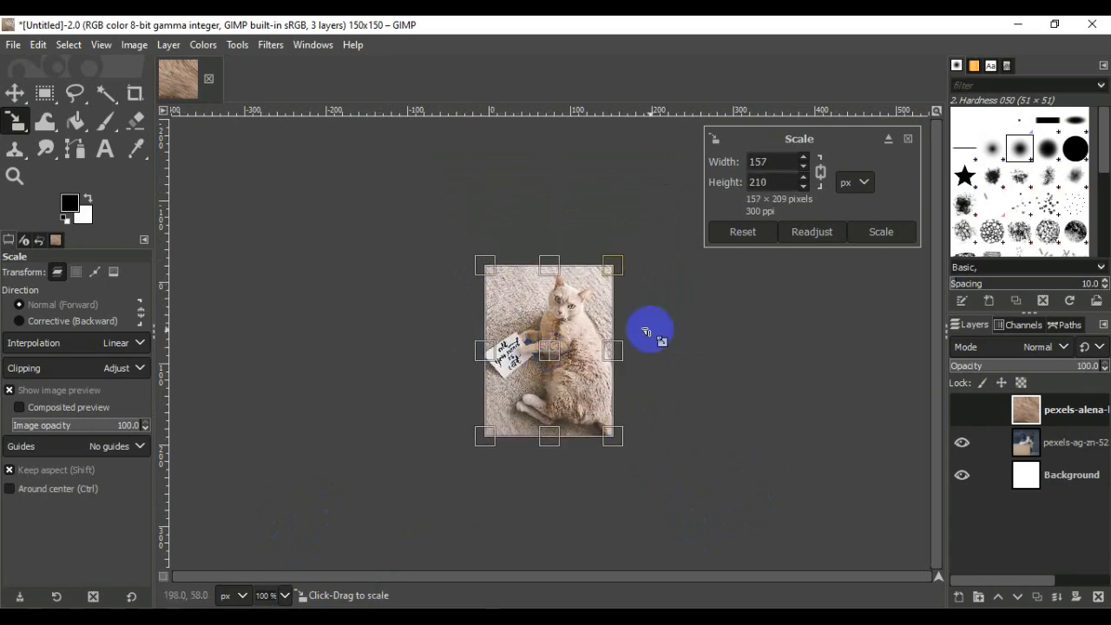
click(902, 235)
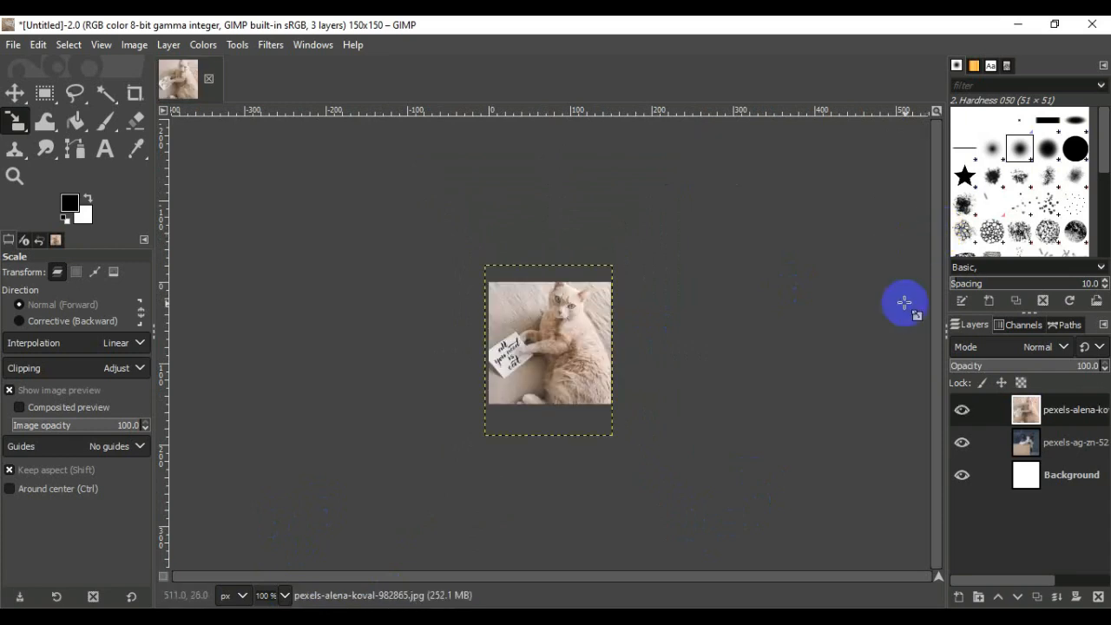
Add pexels-cats-coming-1543793.jpg from the Kebutuhan Animasi GIMP folder as a new layer, converting it to the built-in sRGB profile.
click(16, 43)
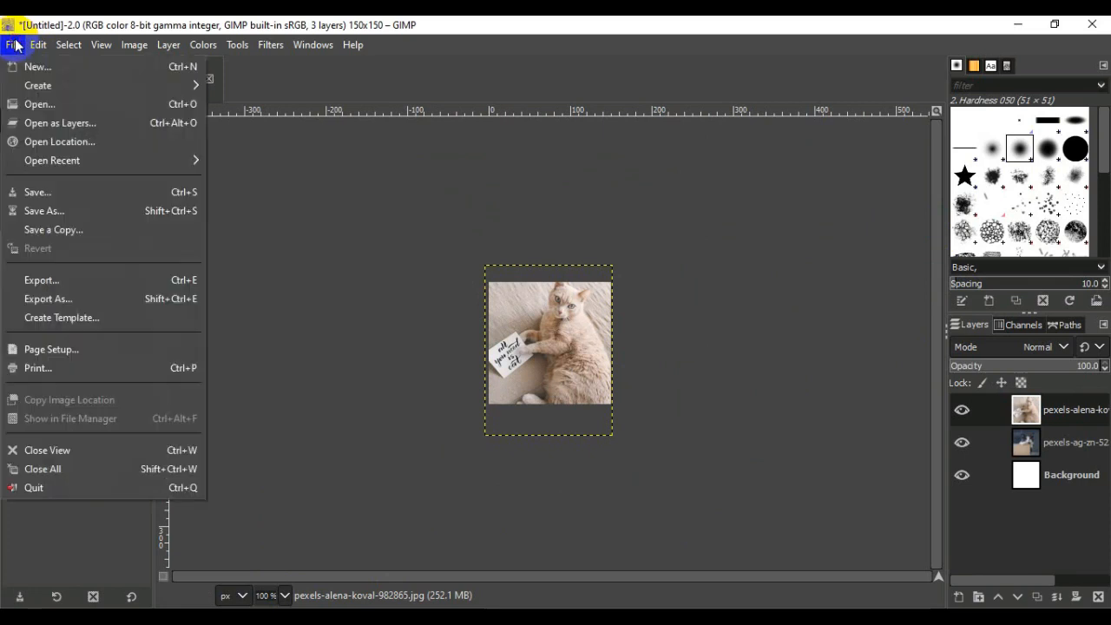
click(57, 126)
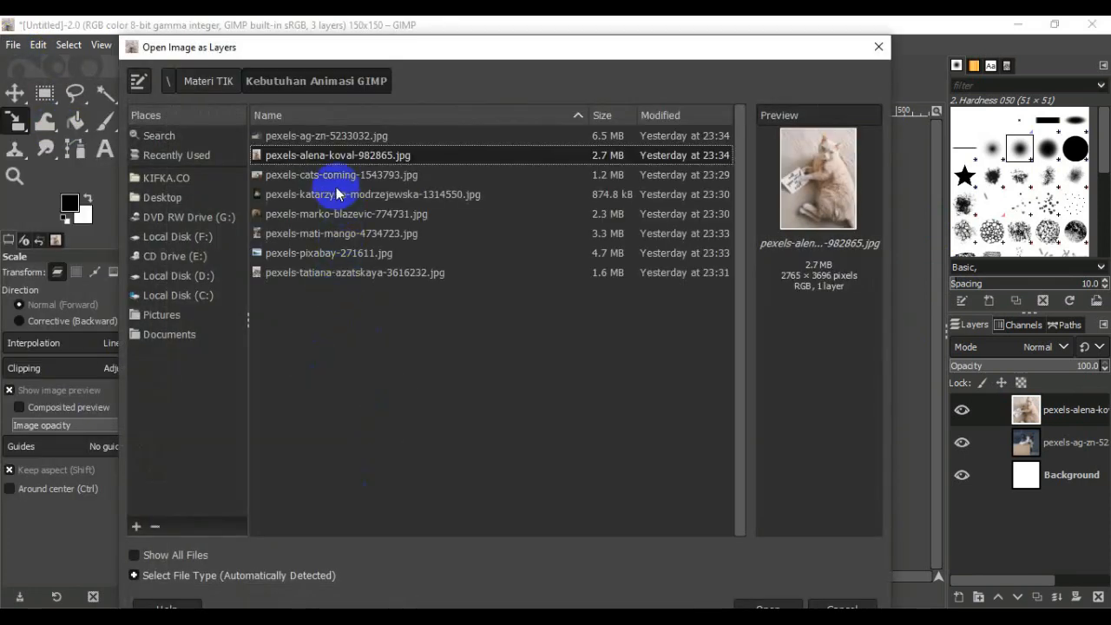
click(329, 176)
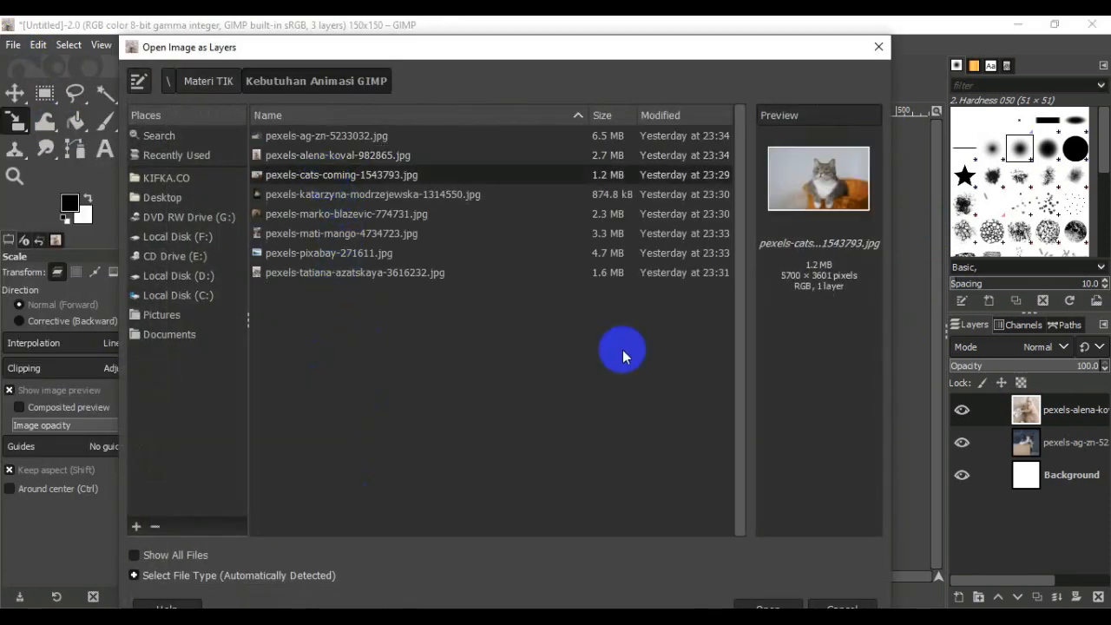
click(778, 605)
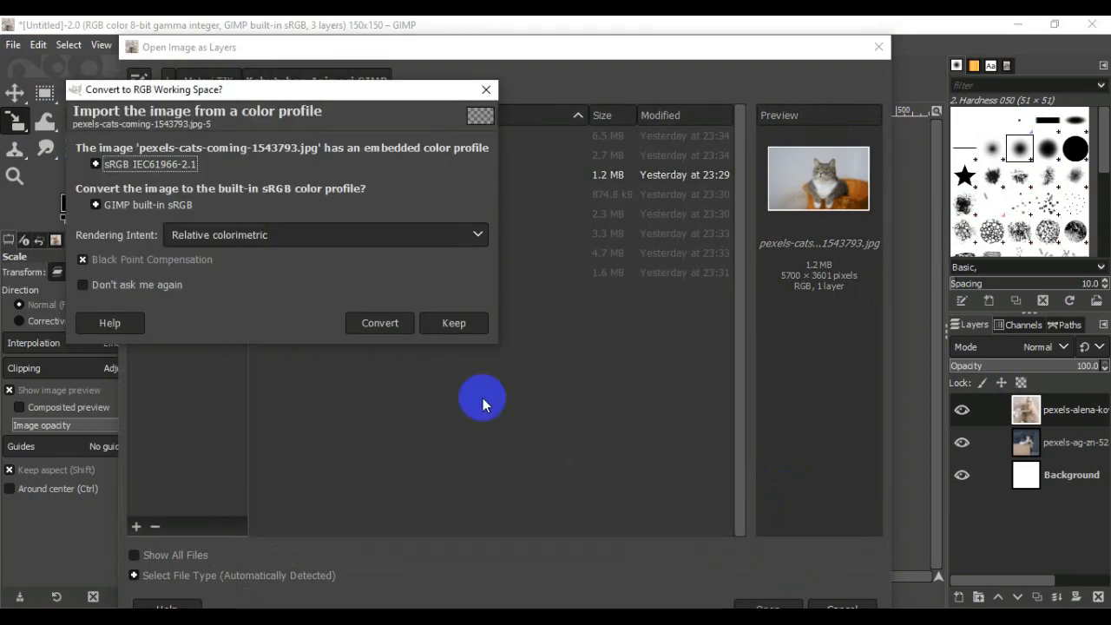
click(376, 318)
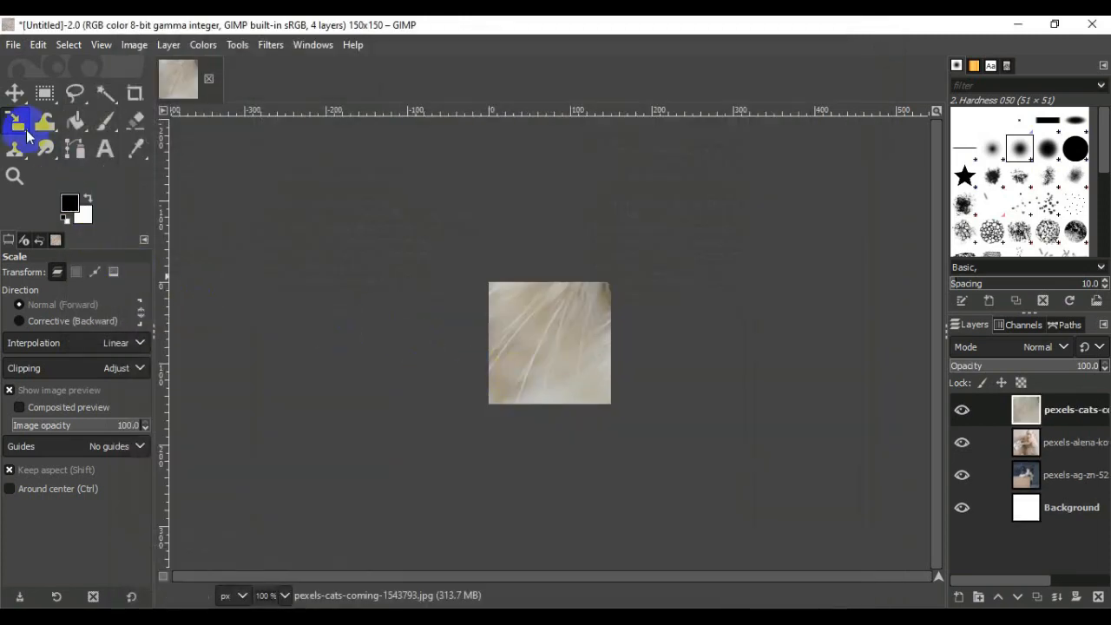
Scale the pexels-cats-coming-1543793.jpg layer proportionally around its center to about 987 × 624 px.
click(568, 355)
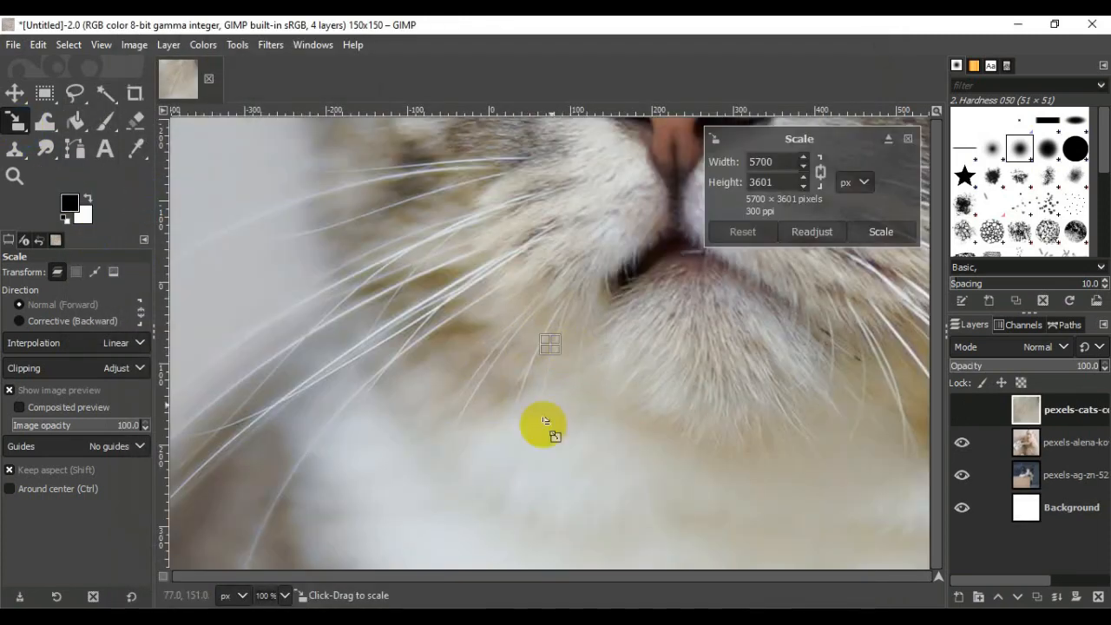
click(285, 595)
click(289, 576)
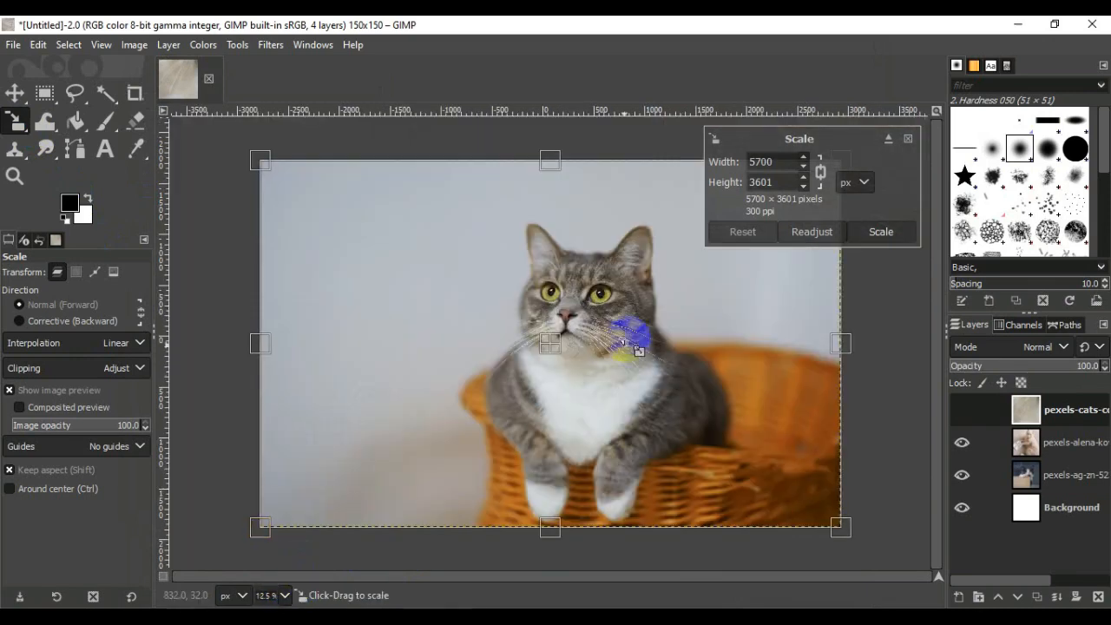
drag(863, 508, 418, 566)
Reduce the photo of the gray cat in the basket to about 248 × 157 px around its center and apply the scaling.
click(285, 597)
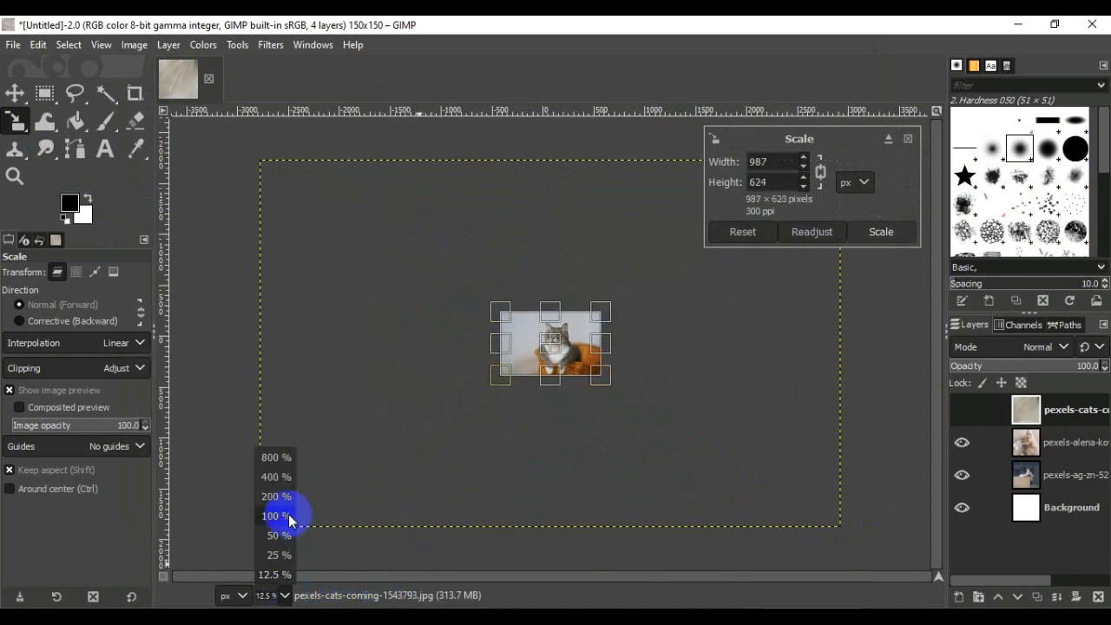
click(285, 509)
click(719, 437)
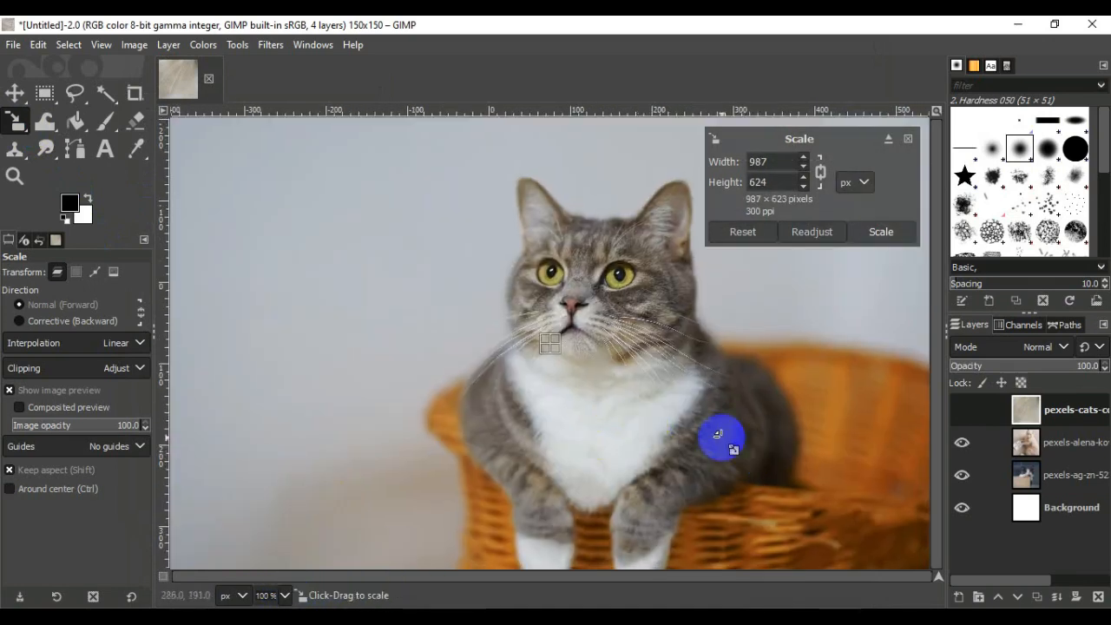
click(285, 595)
click(278, 536)
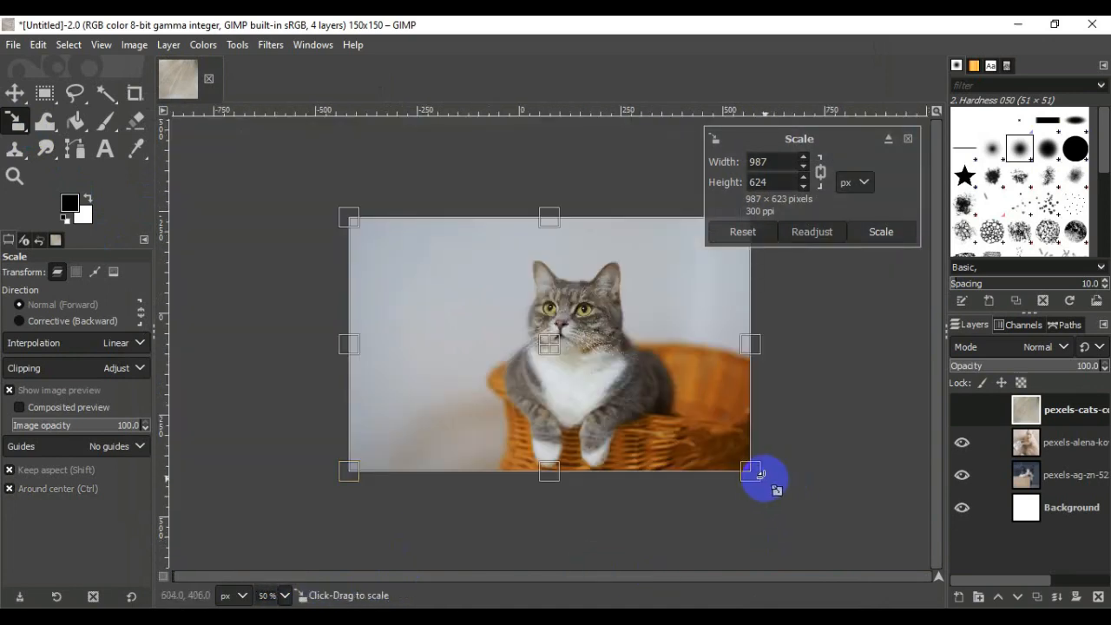
drag(727, 454, 610, 384)
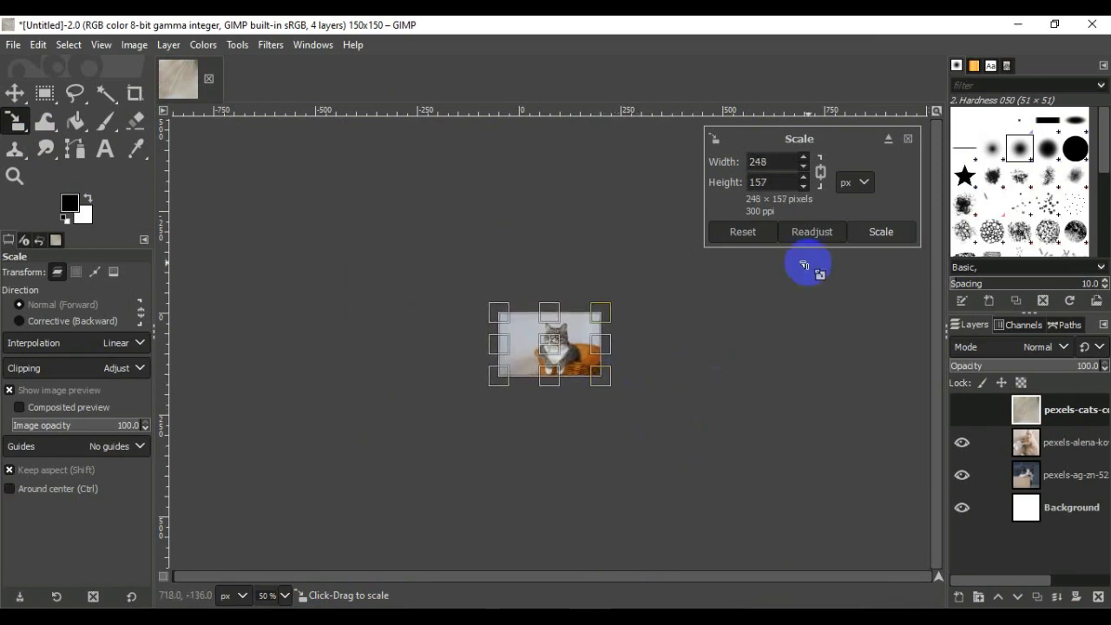
key(Return)
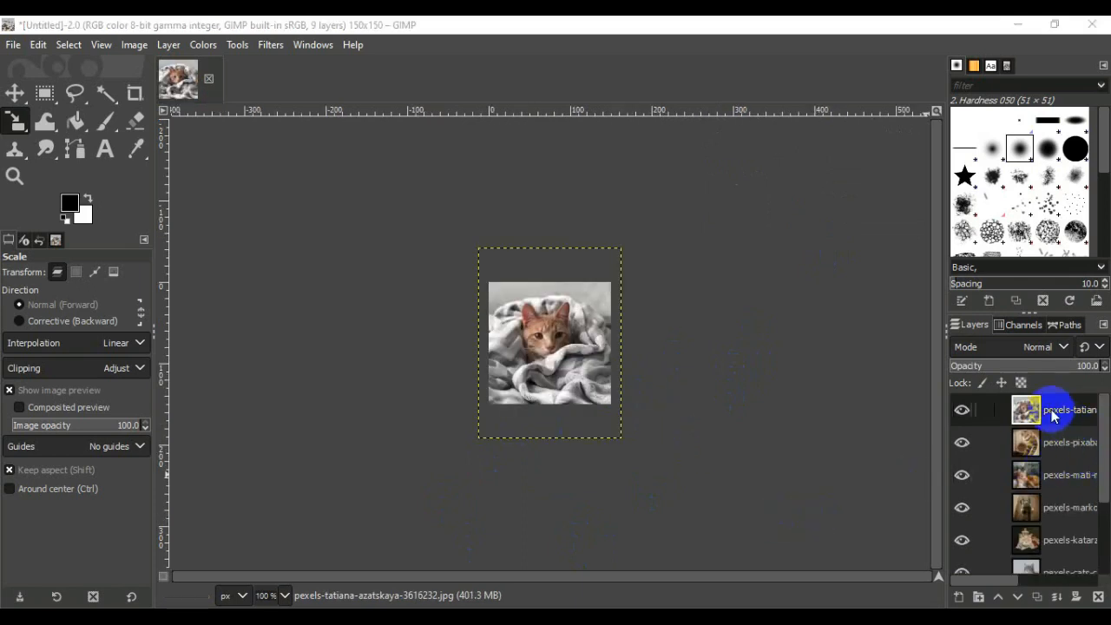
Delete the white Background layer at the bottom of the stack so only the cat photo layers remain.
drag(1105, 429, 1101, 512)
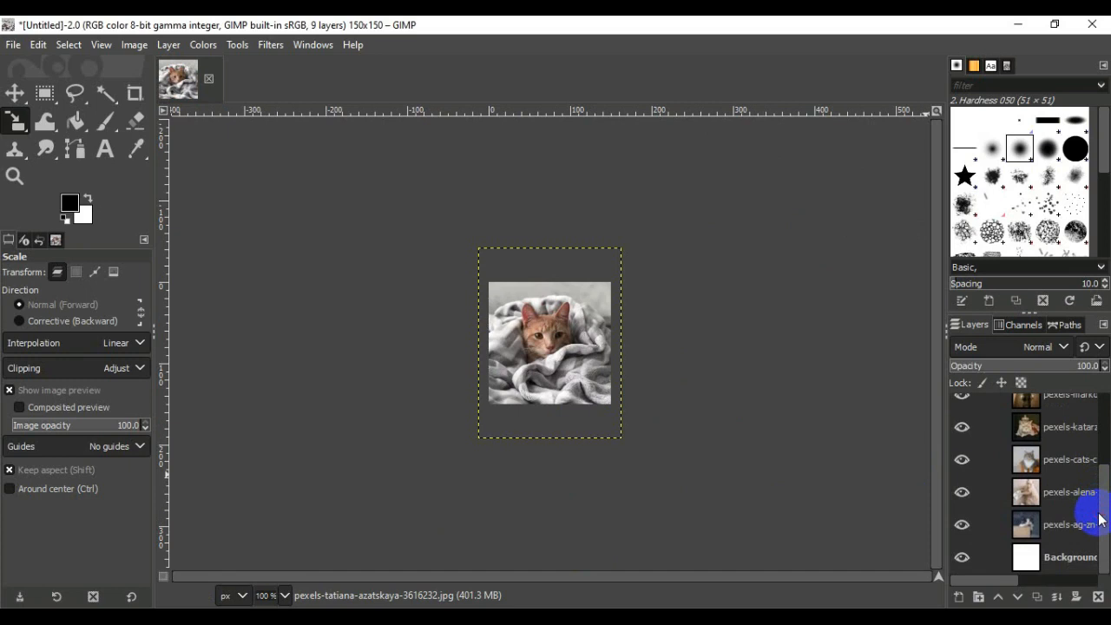
drag(1105, 514, 1099, 417)
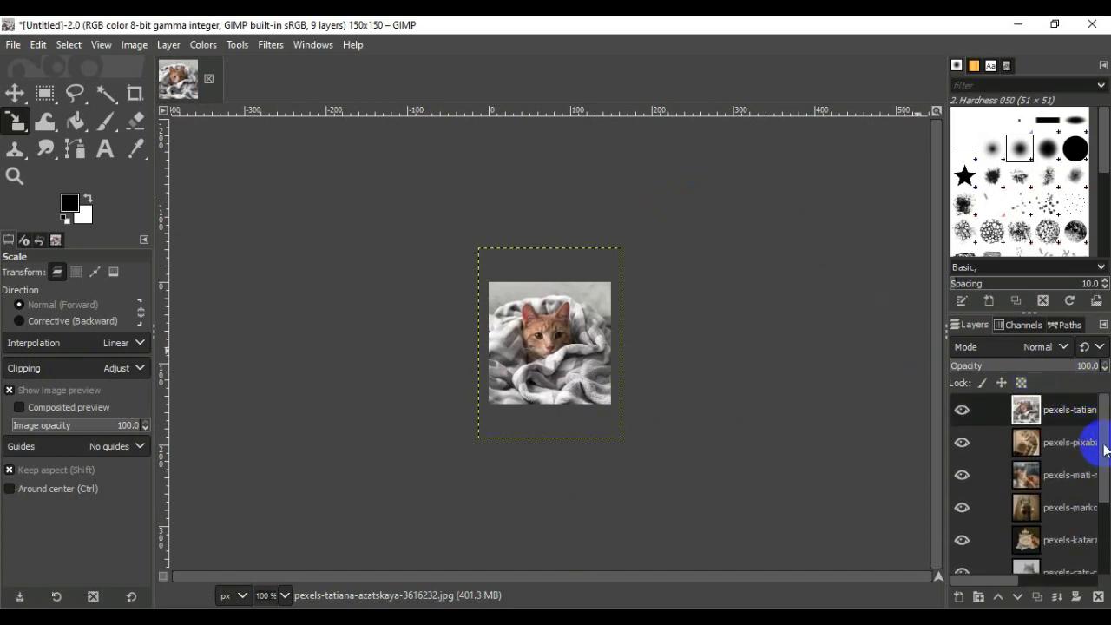
drag(1104, 449, 1107, 522)
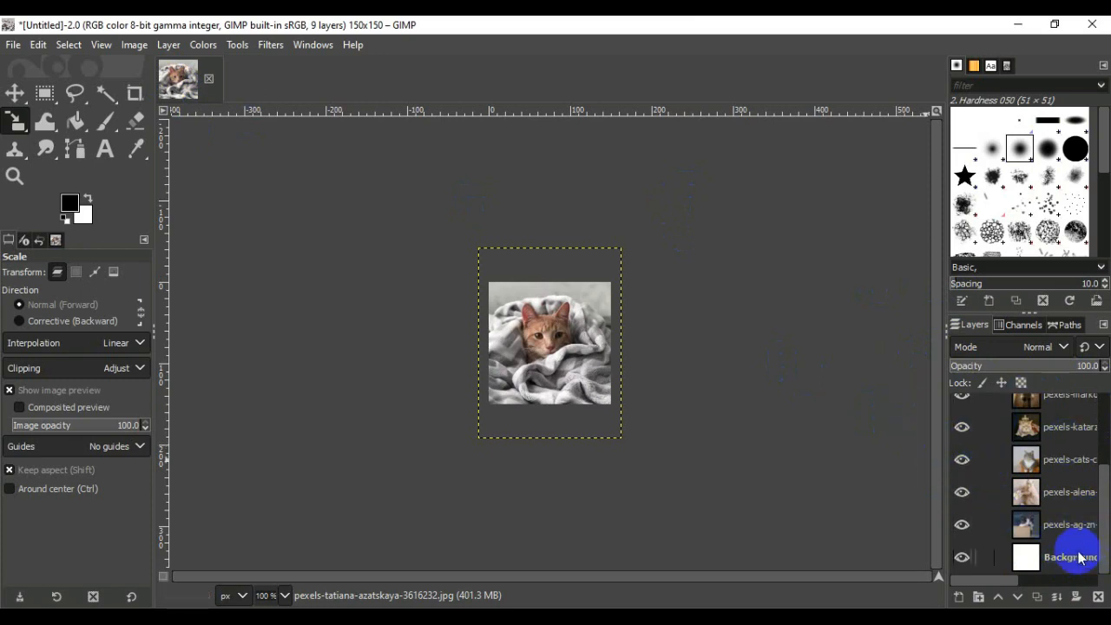
click(1050, 564)
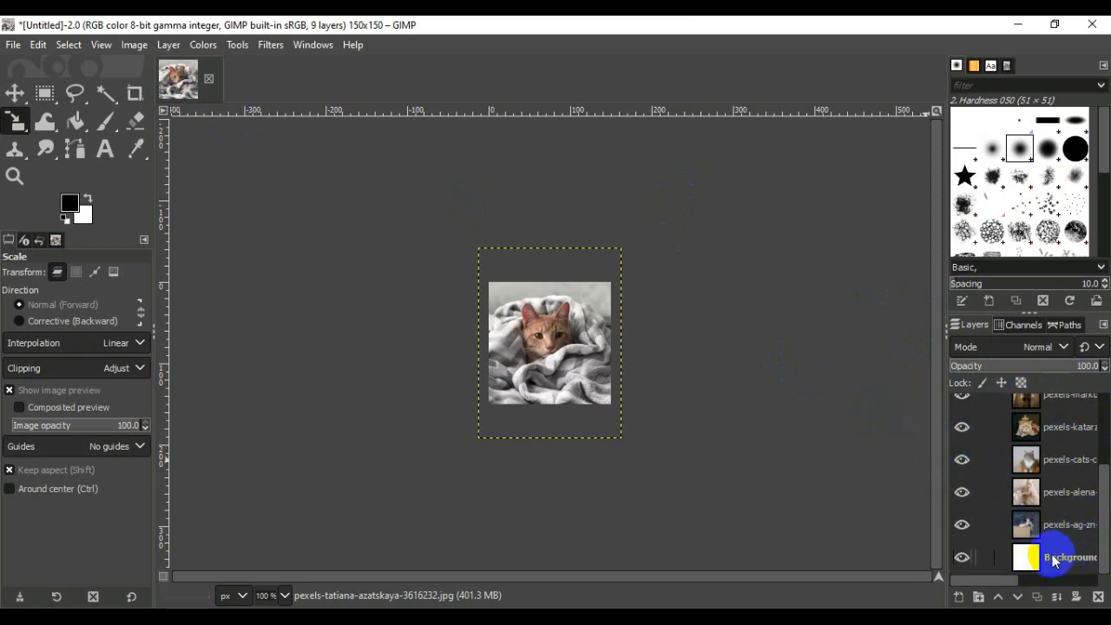
click(1053, 560)
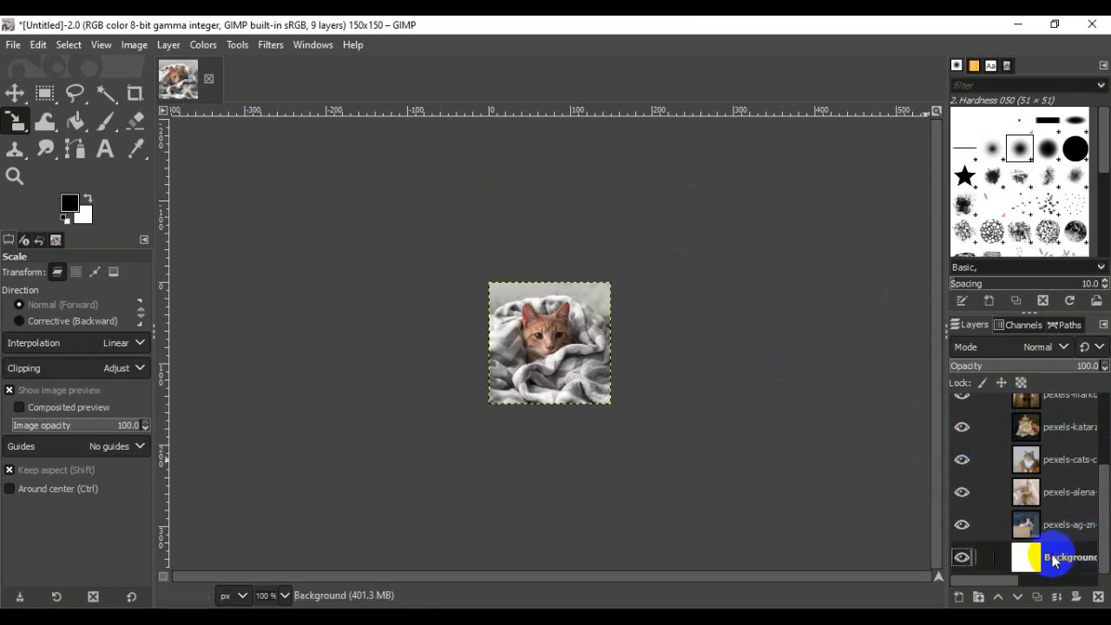
click(1099, 597)
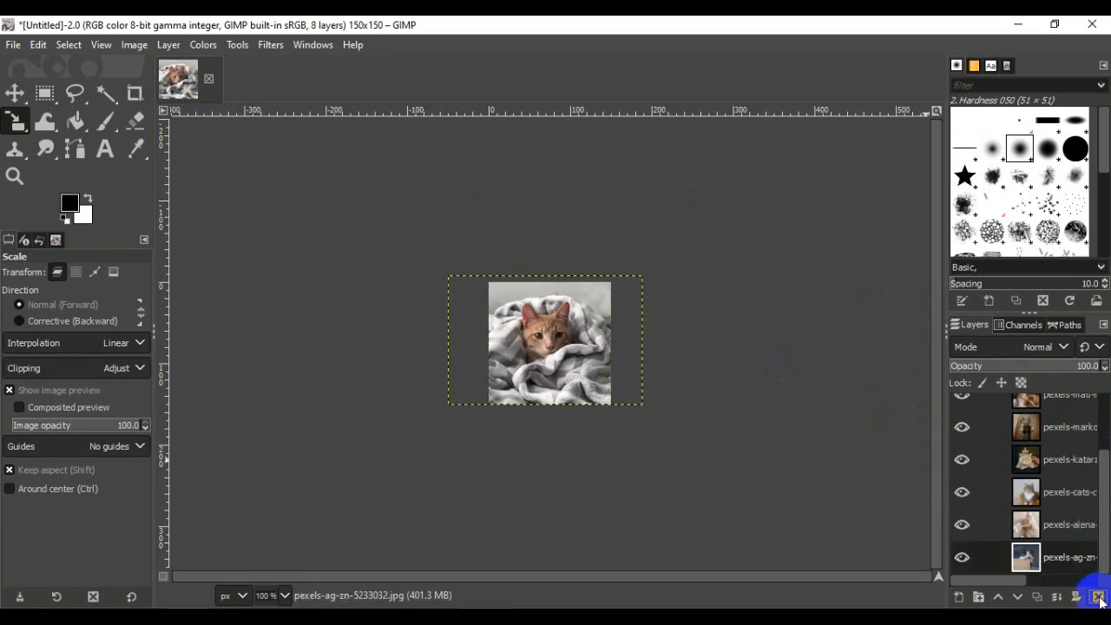
drag(1103, 520, 1107, 446)
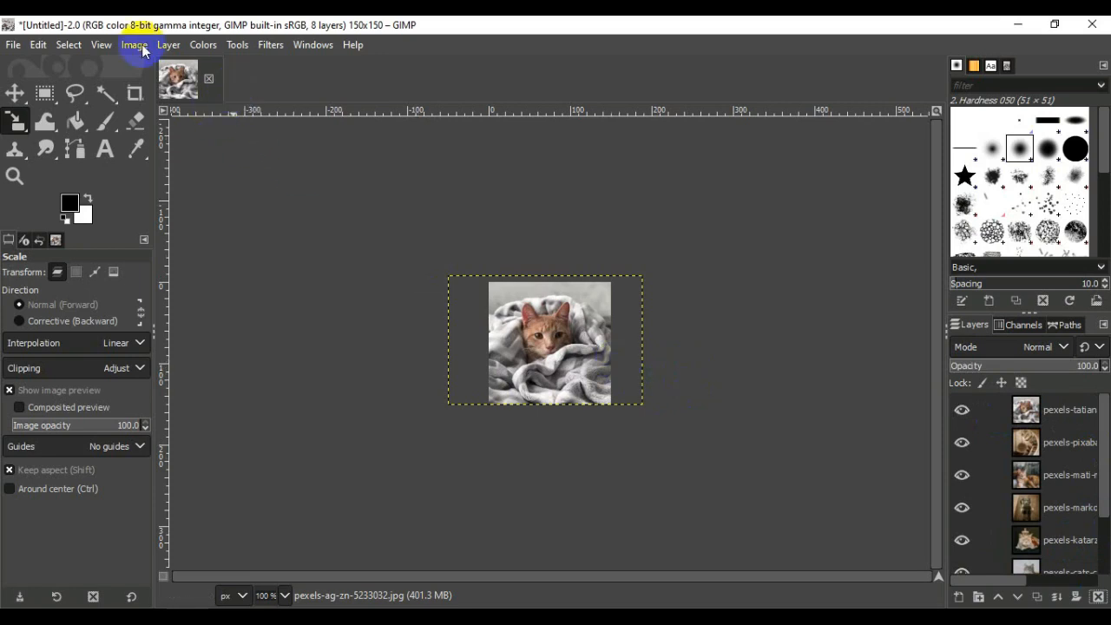
Optimize the cat photo layers for GIF with the Optimize (for GIF) animation filter.
click(272, 46)
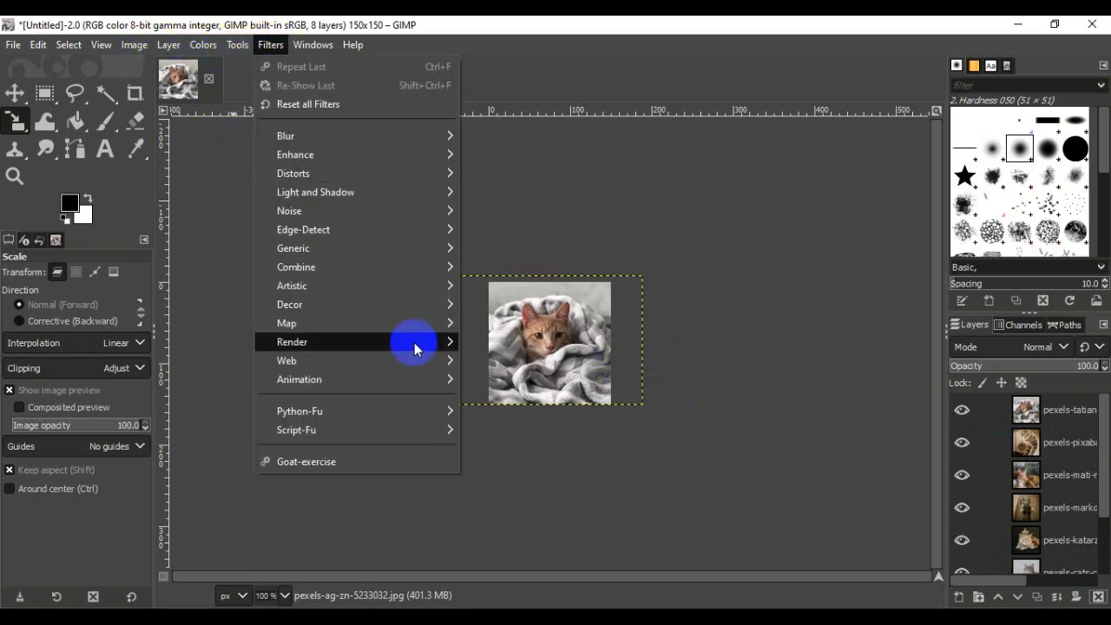
mouse_move(411, 381)
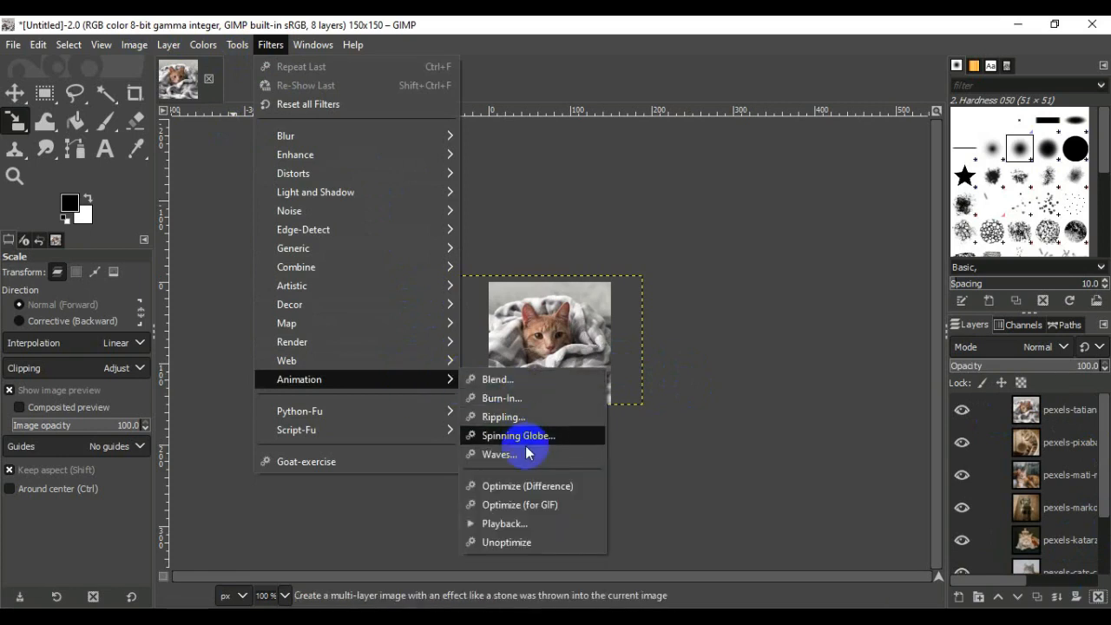
click(538, 506)
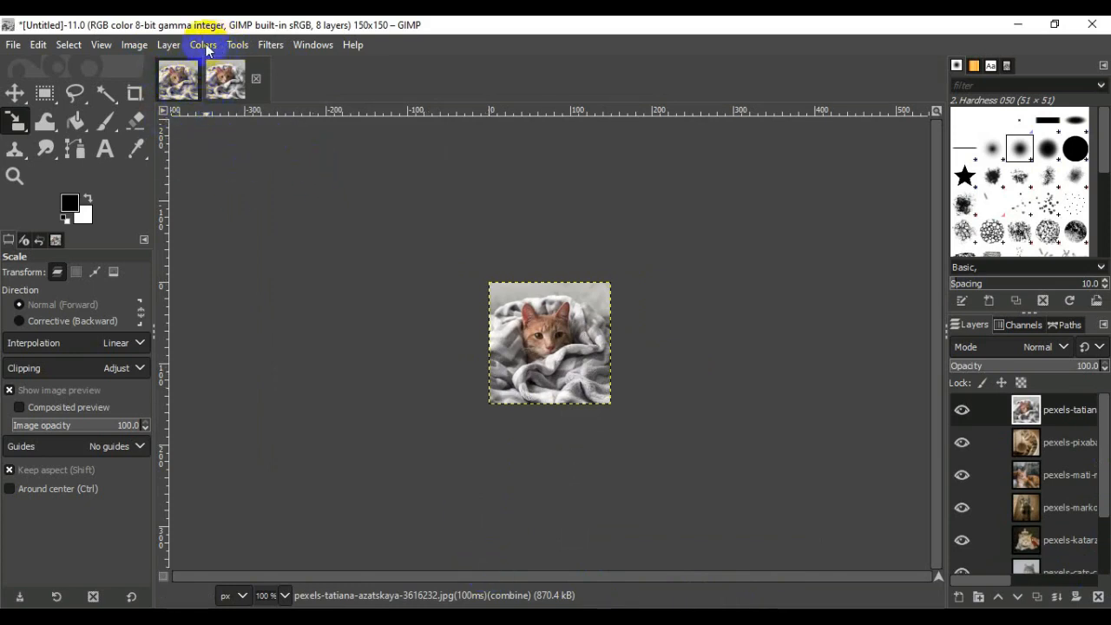
Play the optimized image in the animation playback preview and view the available default frame rates.
click(264, 45)
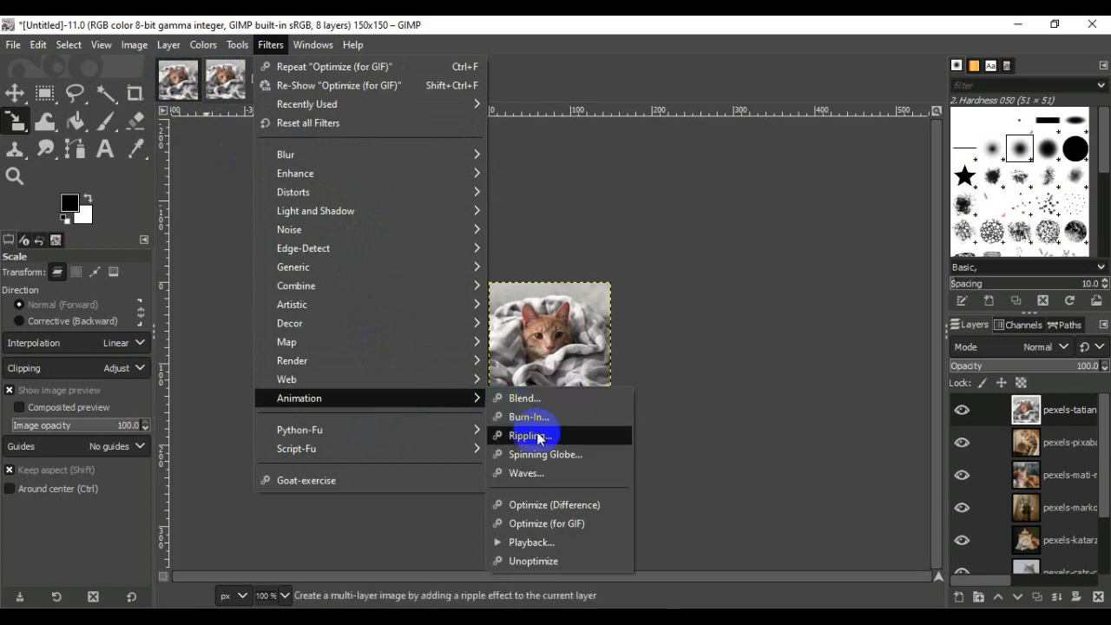
click(541, 542)
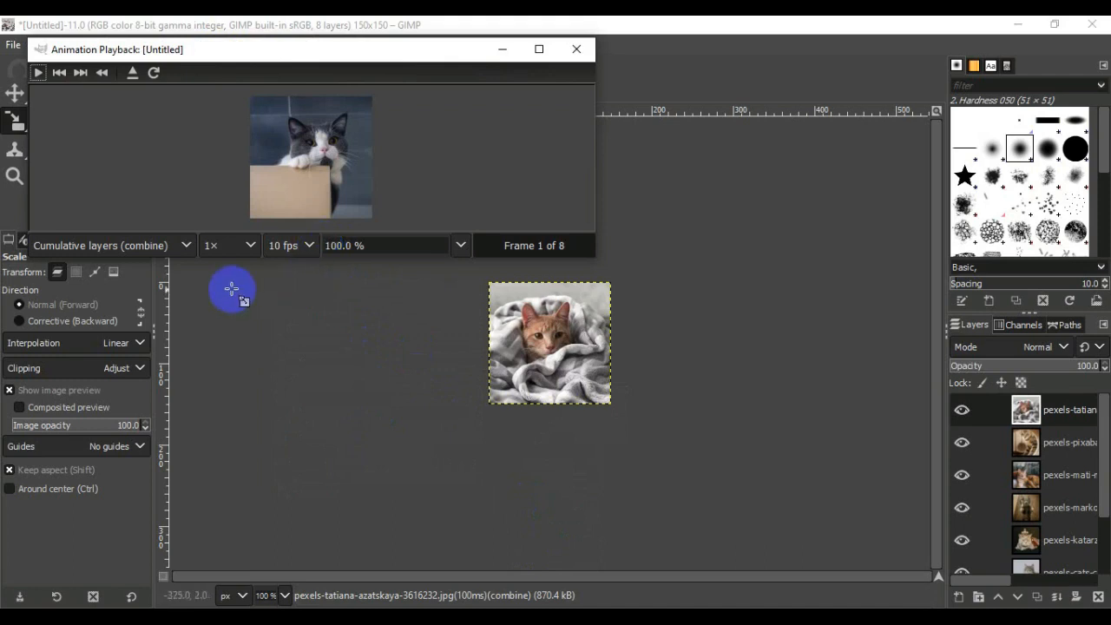
click(38, 73)
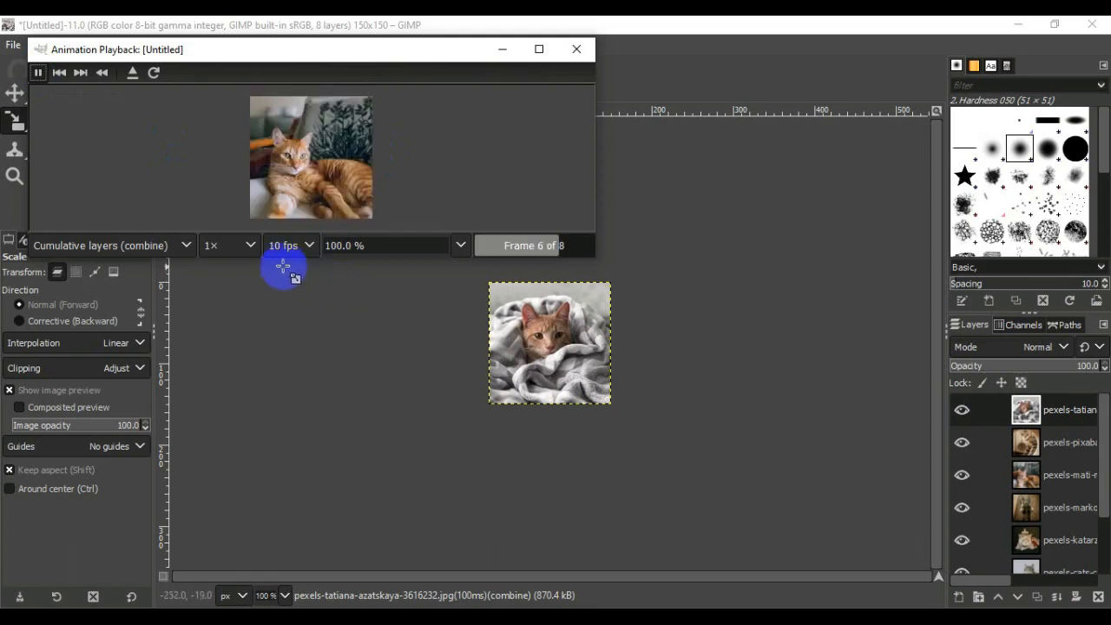
click(309, 245)
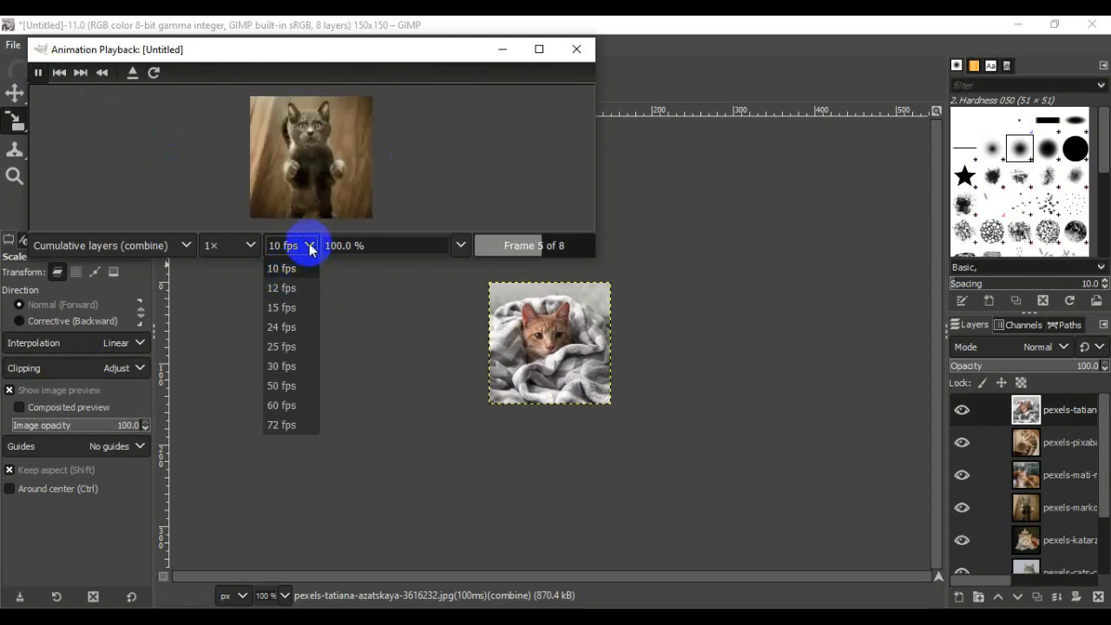
click(310, 246)
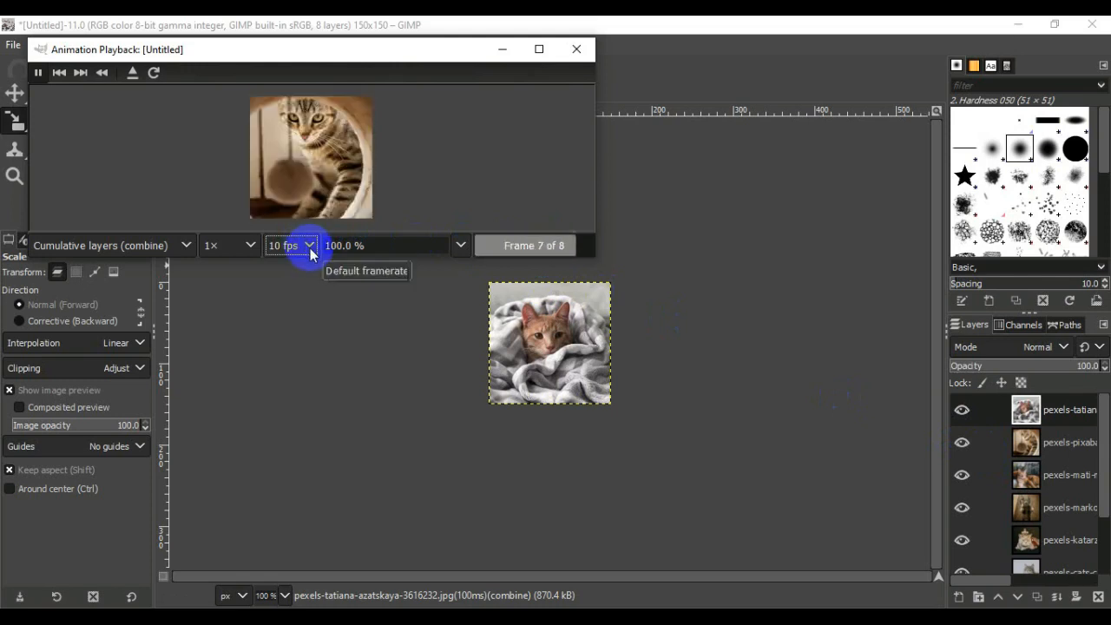
Preview the animation at 2×, 0.5×, 0.25× and 0.125× playback speed, and close the preview.
click(250, 245)
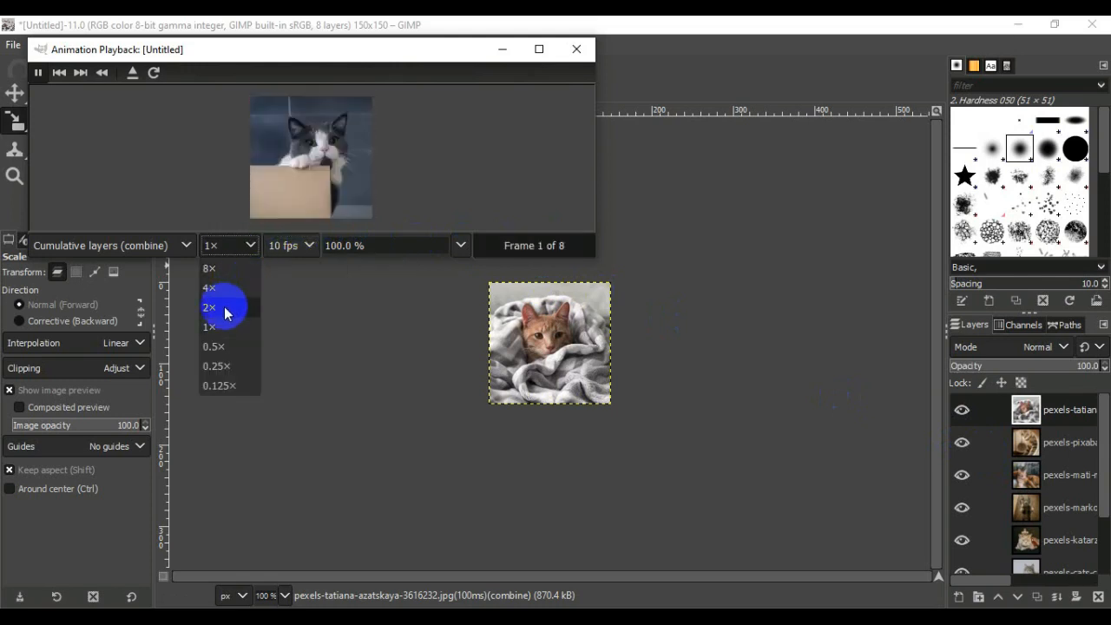
click(224, 306)
click(250, 246)
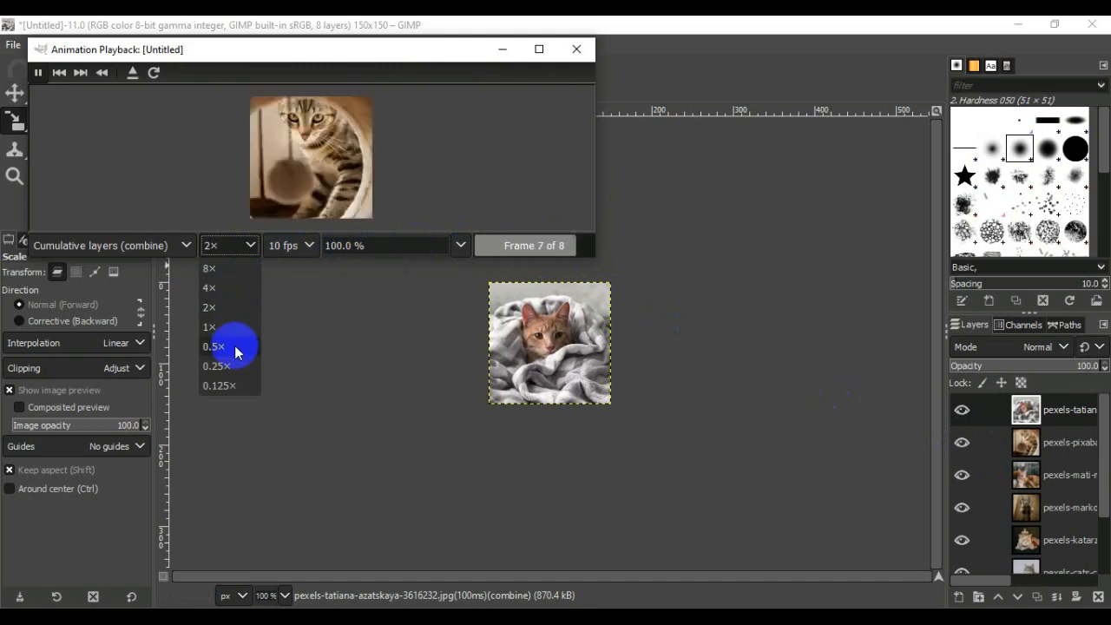
click(235, 347)
click(250, 243)
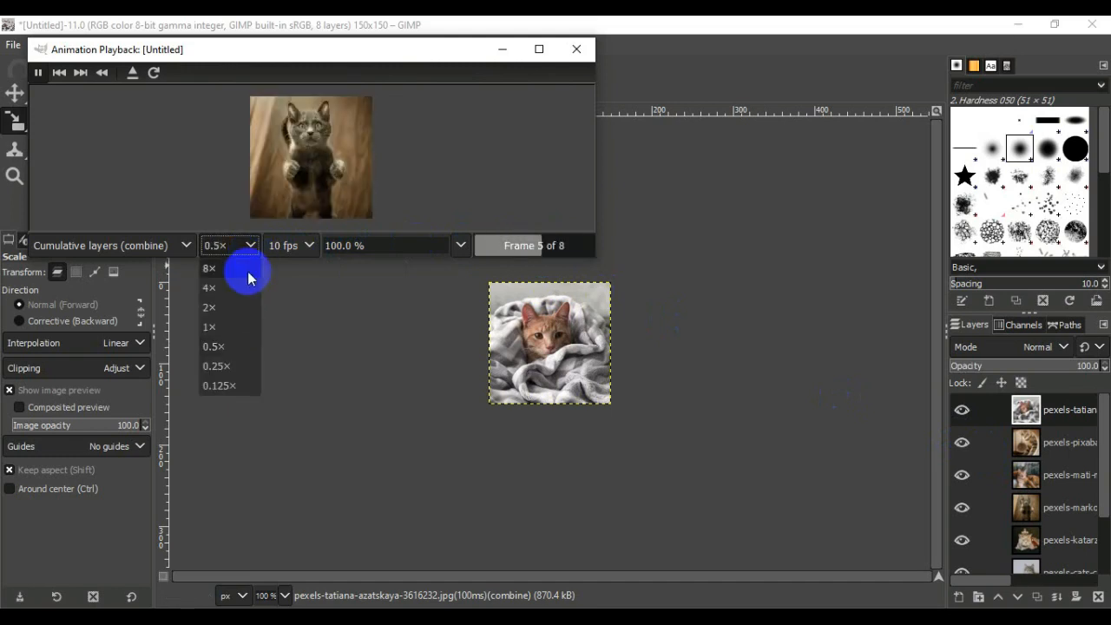
click(237, 366)
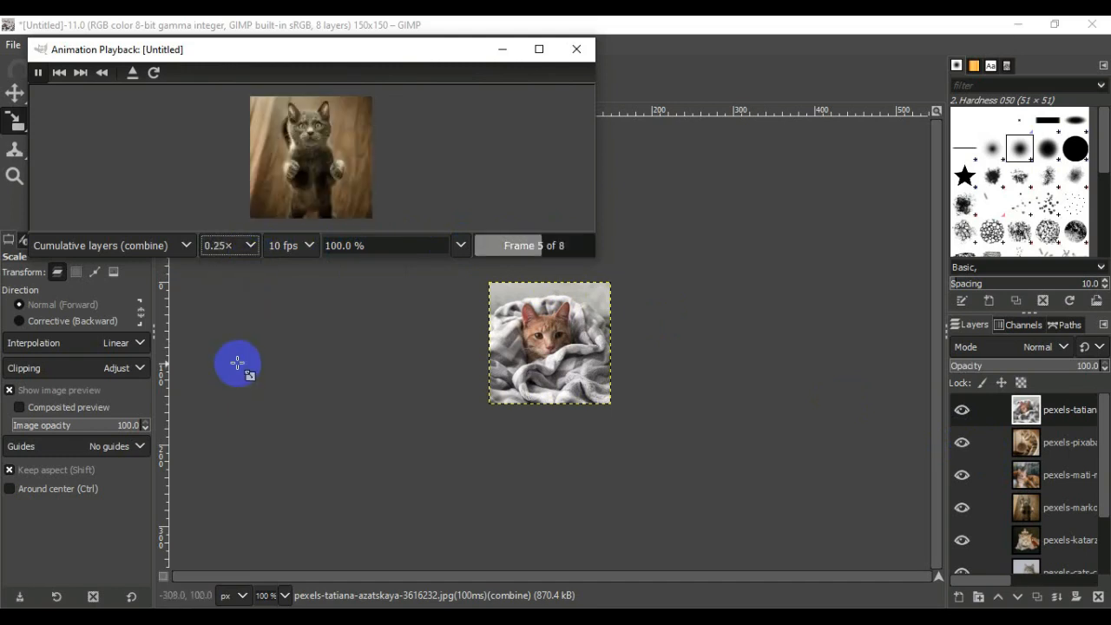
click(251, 248)
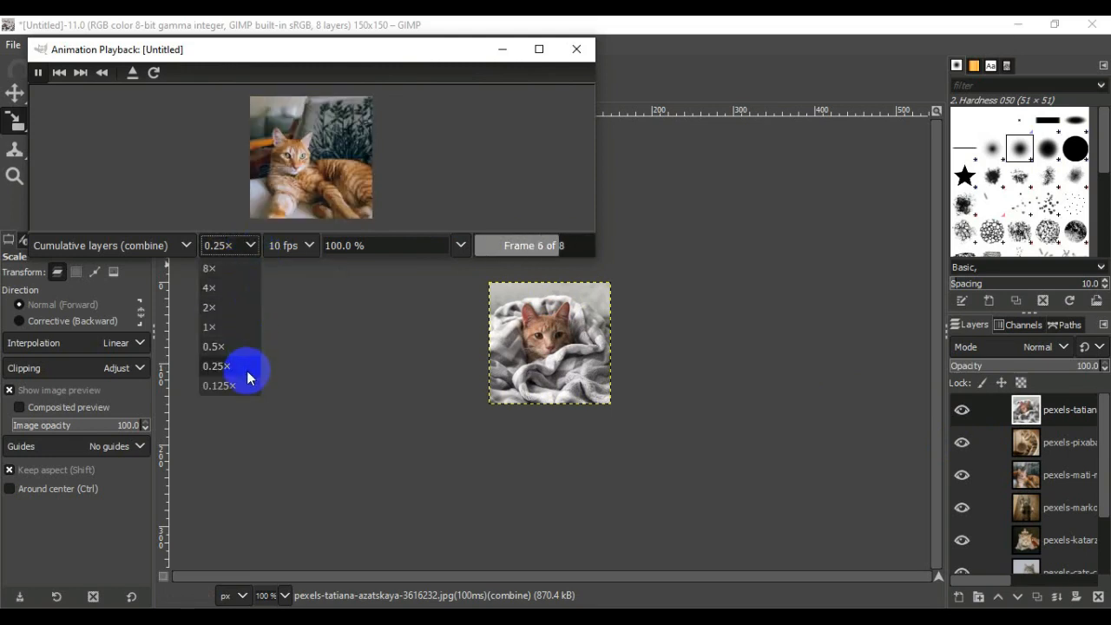
click(218, 385)
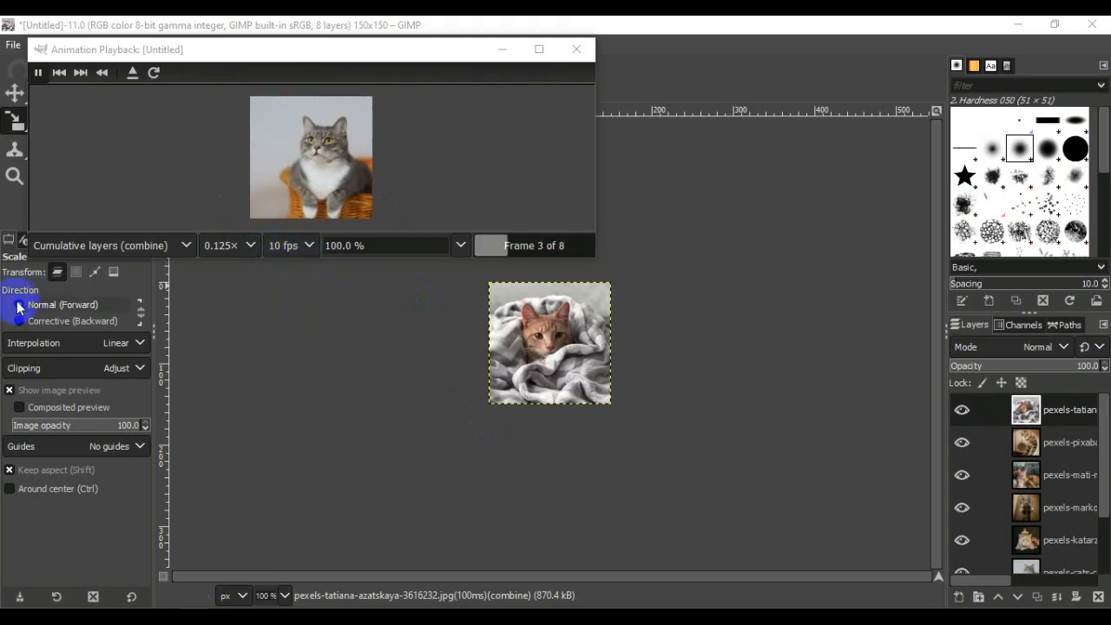
click(569, 54)
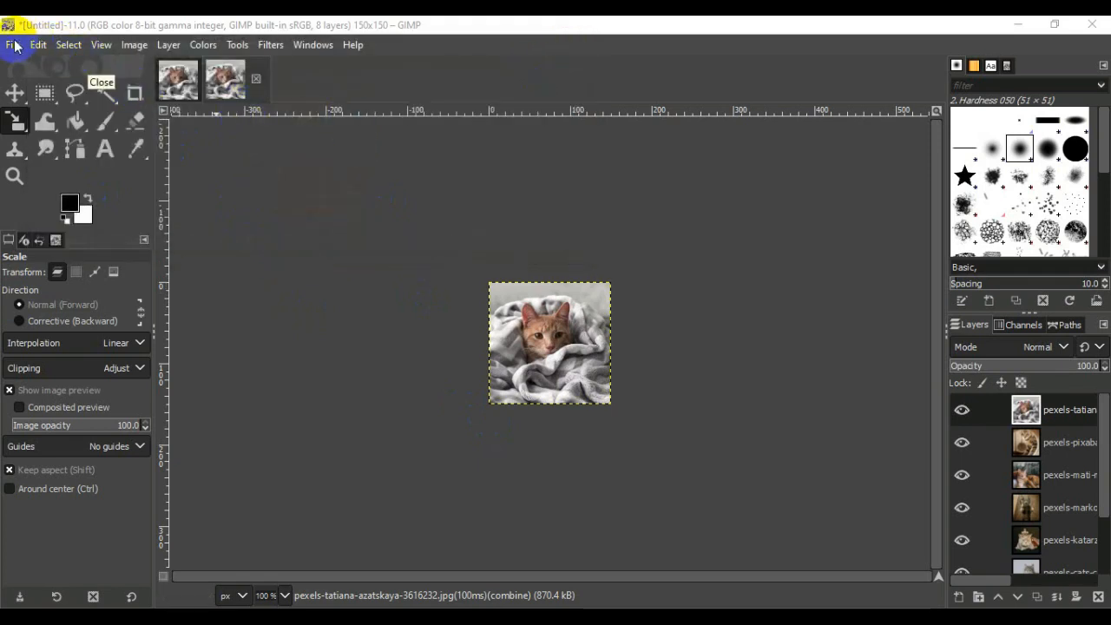
click(568, 363)
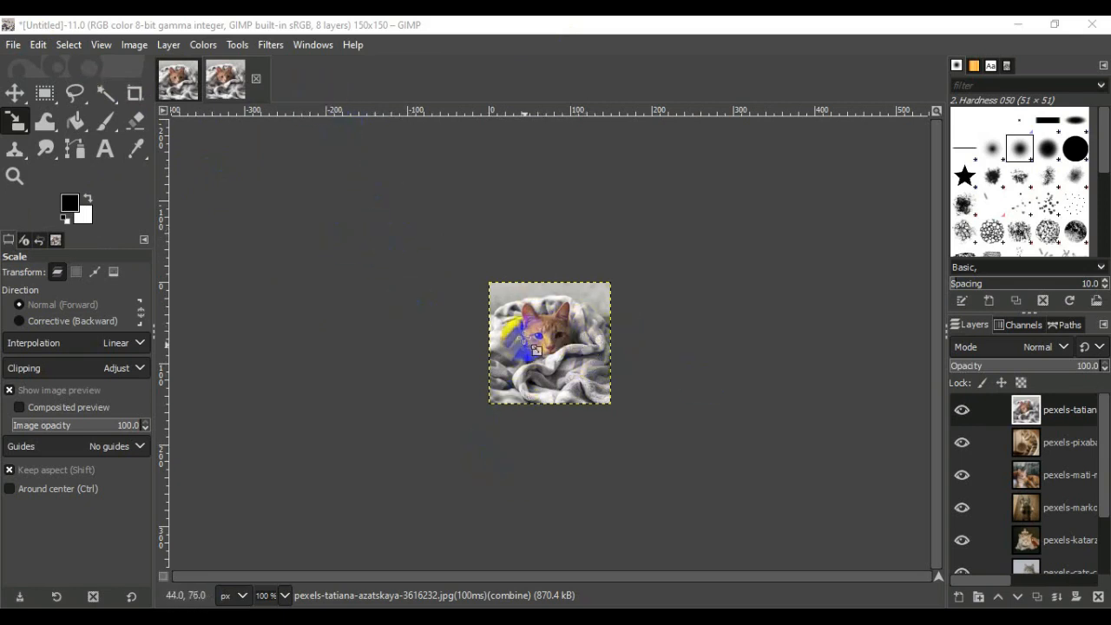
click(76, 26)
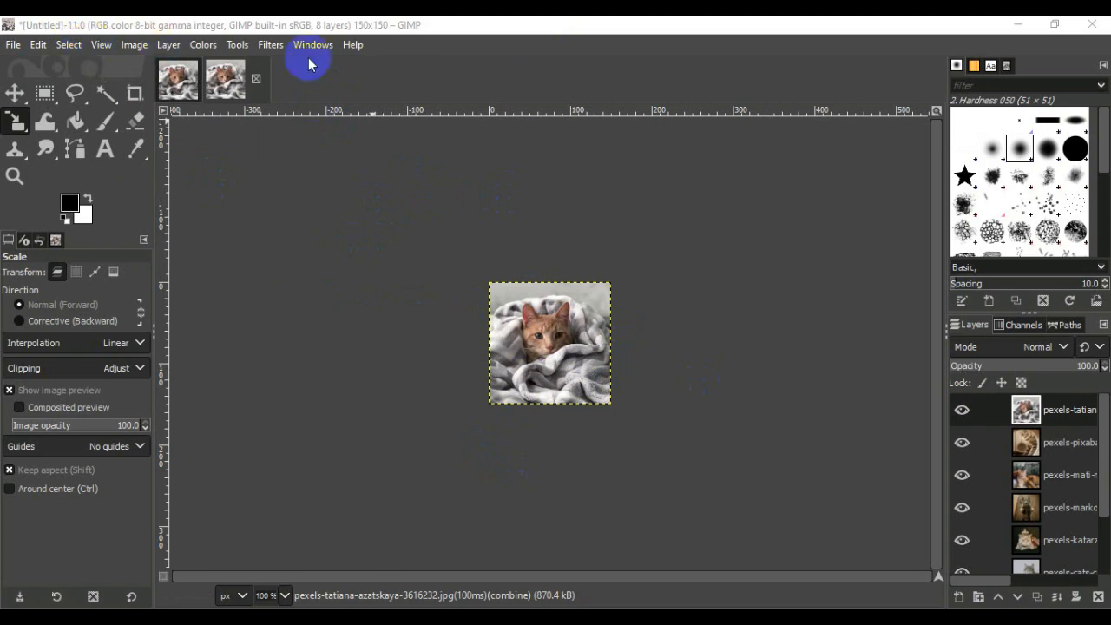
click(489, 298)
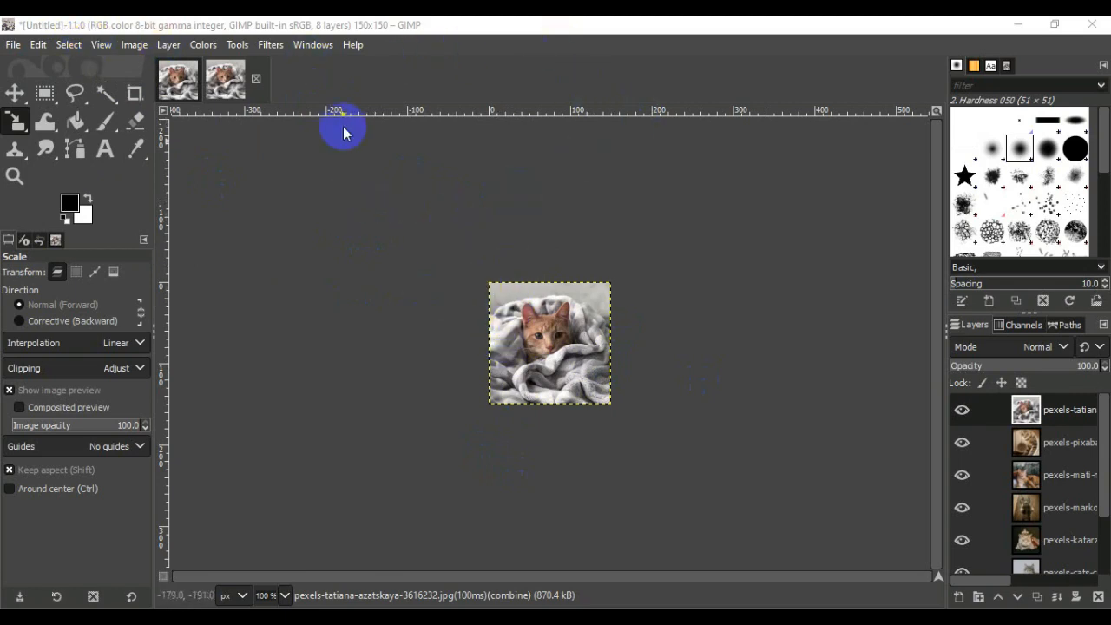
click(70, 26)
Start exporting the optimized image with the GIF image file type and name the file nama,kelas.gif.
click(14, 44)
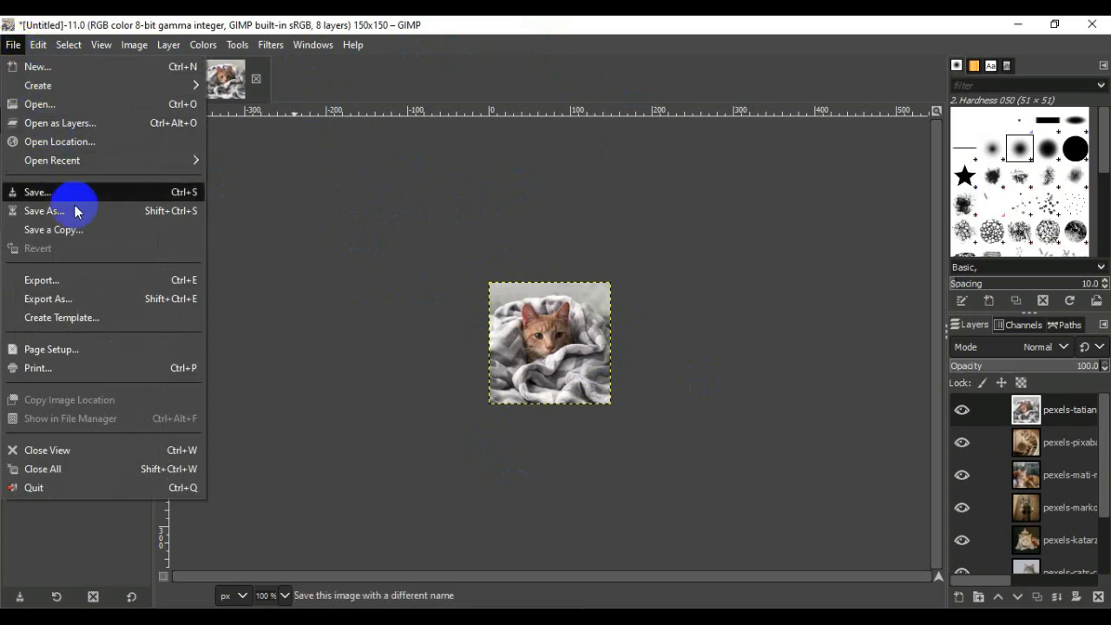
click(54, 281)
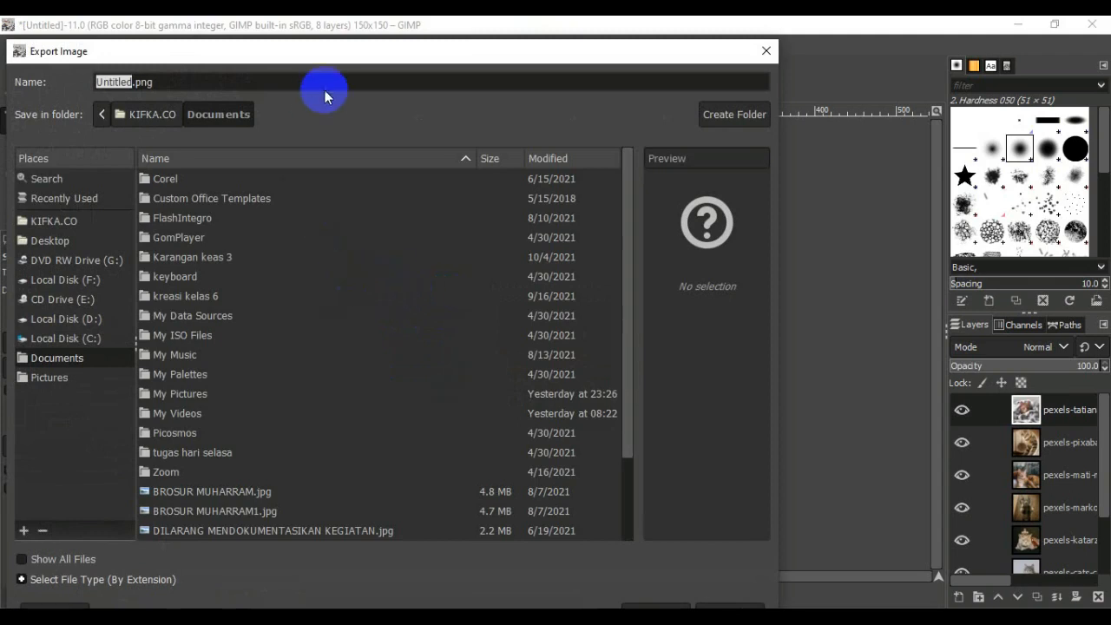
click(48, 582)
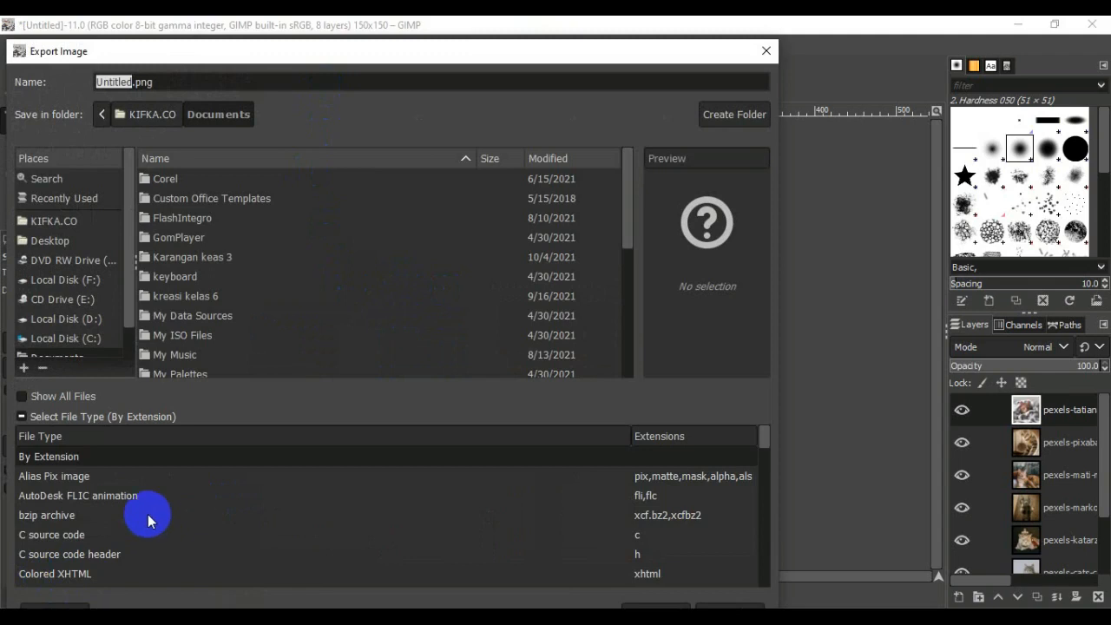
scroll(147, 516, down, 5)
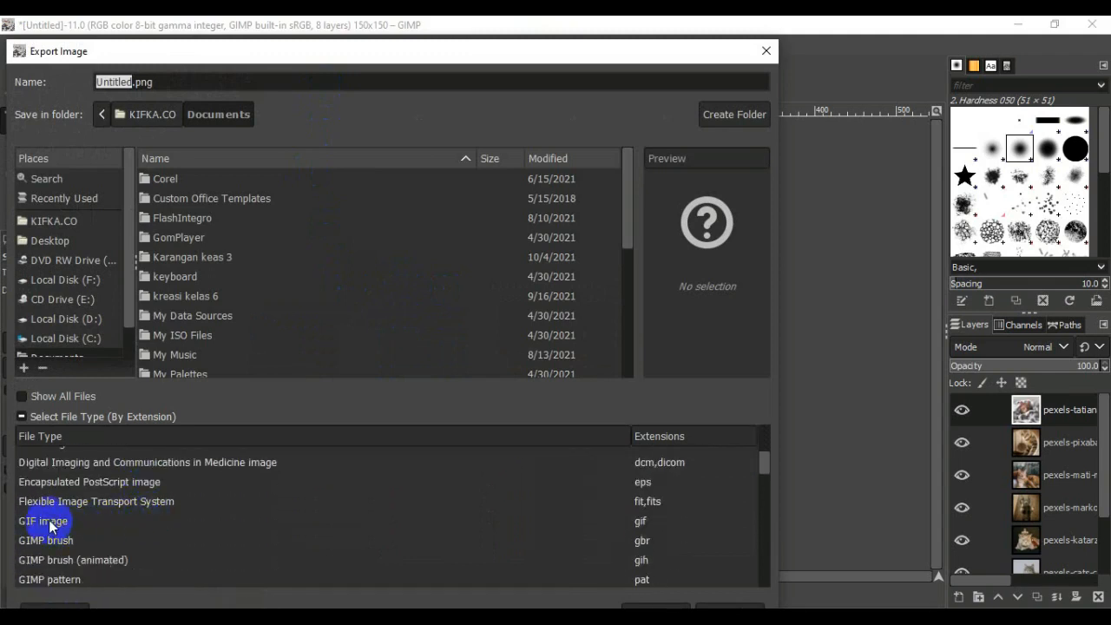
click(52, 523)
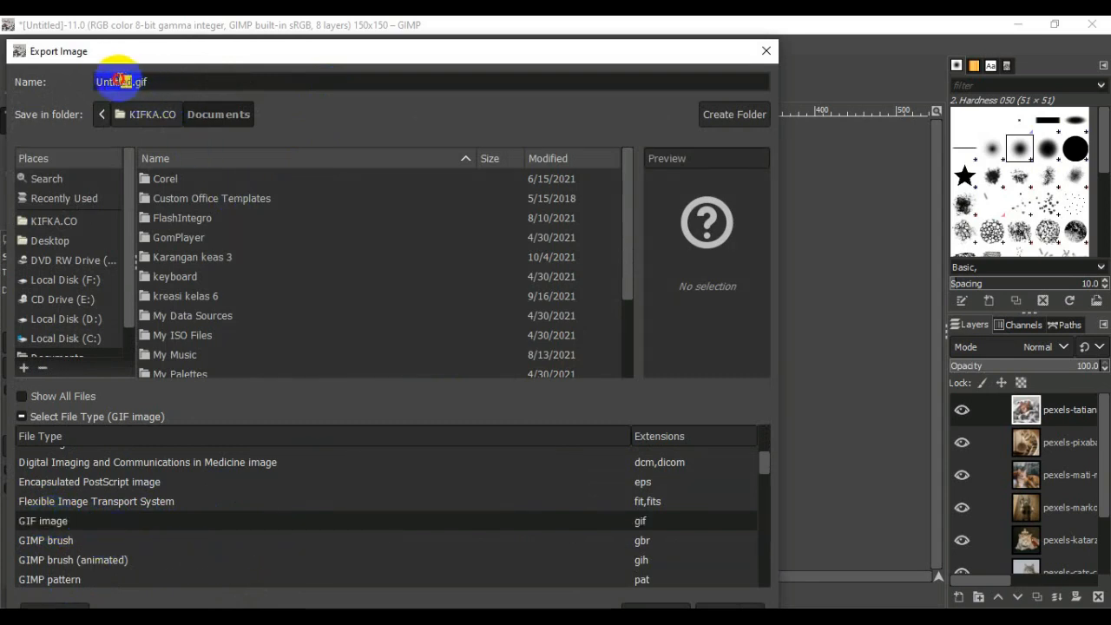
text(nam)
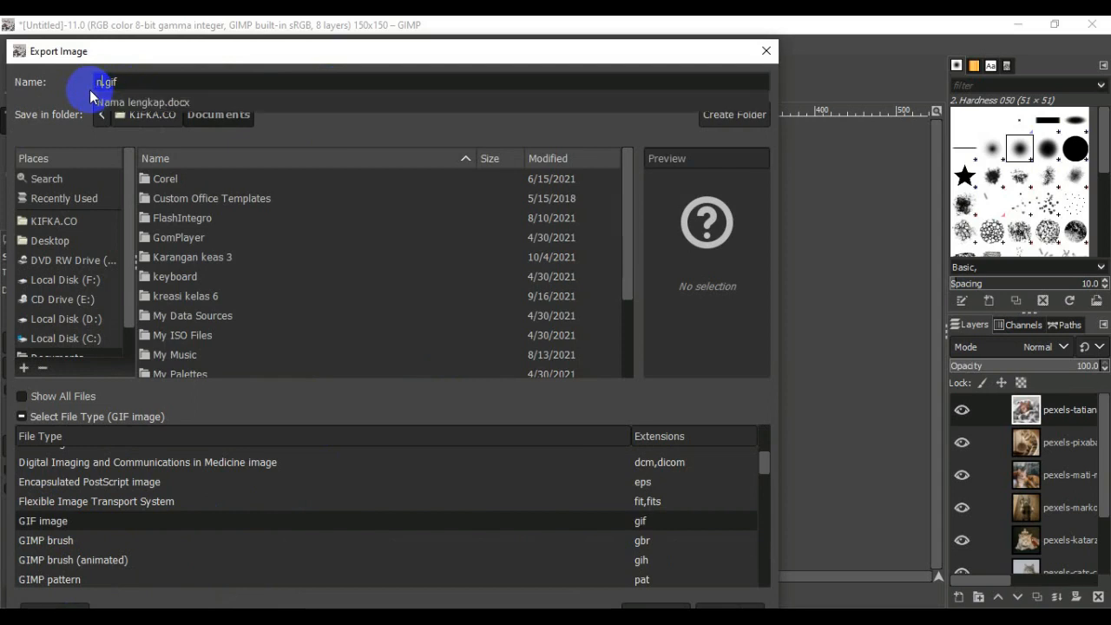
text(a,kelas)
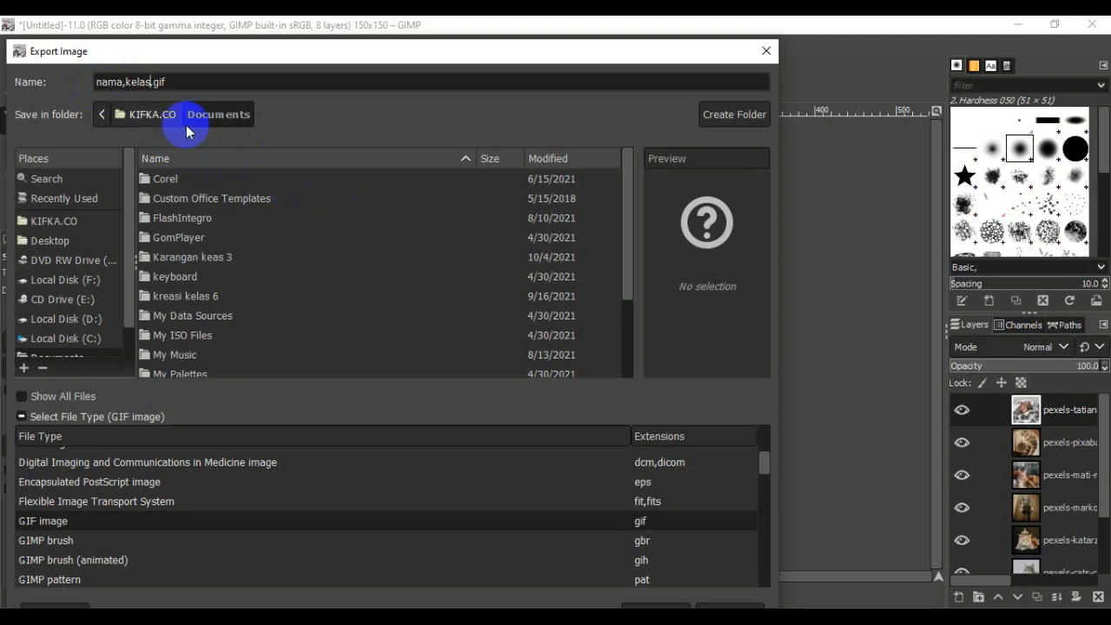
Set the export location to the Kebutuhan Animasi GIMP folder inside Materi TIK on Local Disk (D:).
click(753, 113)
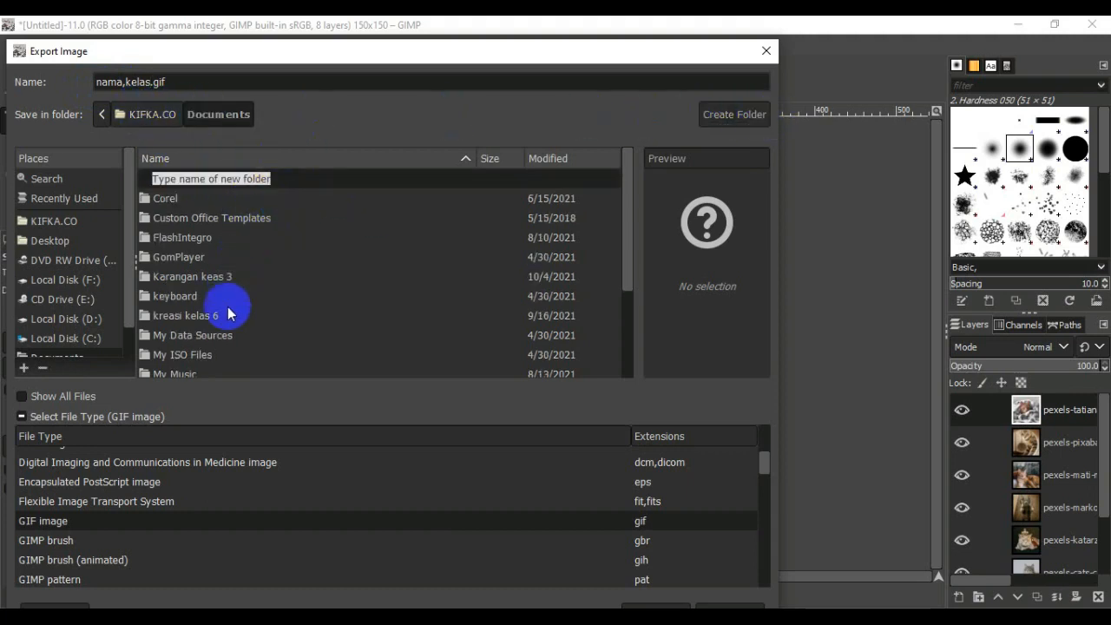
click(90, 317)
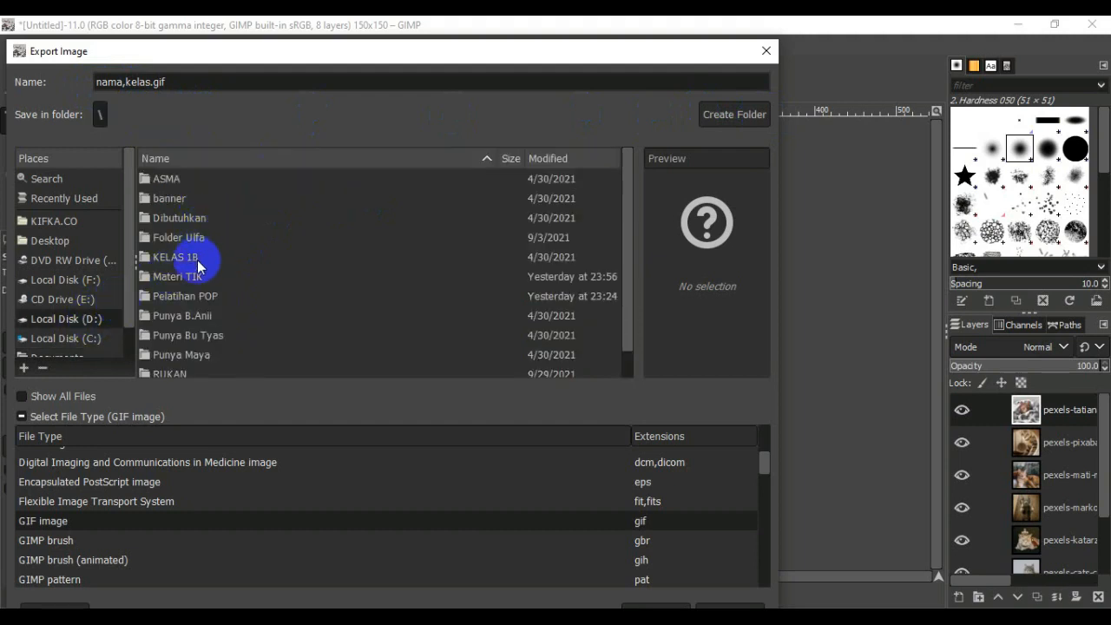
double_click(198, 277)
double_click(218, 178)
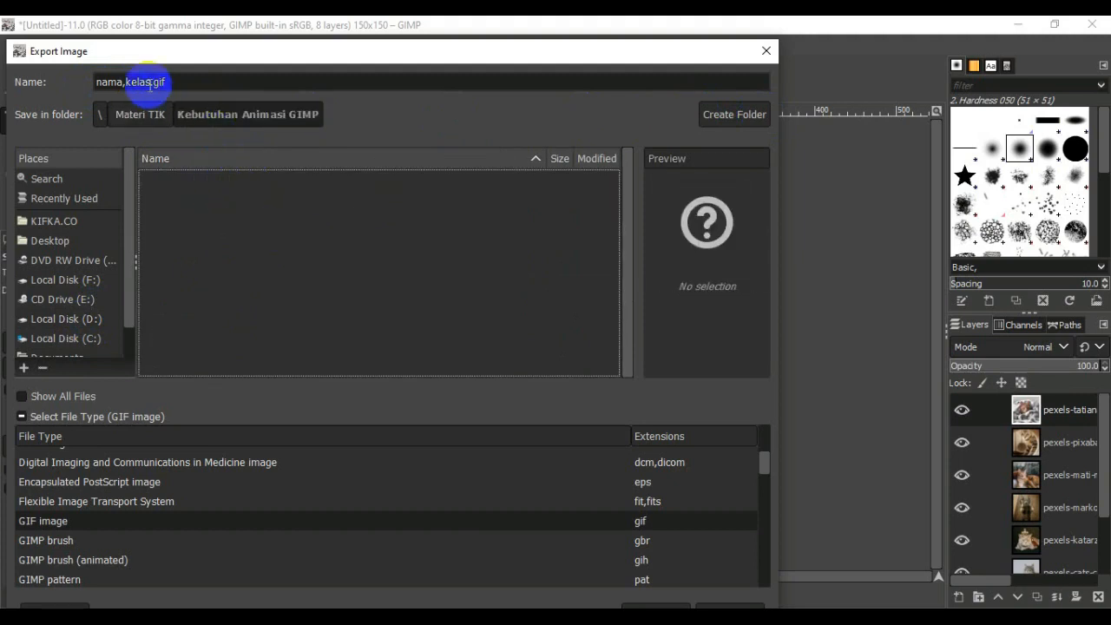
Check the .gif extension in the file name and export the image with the GIF export options.
click(120, 84)
double_click(153, 83)
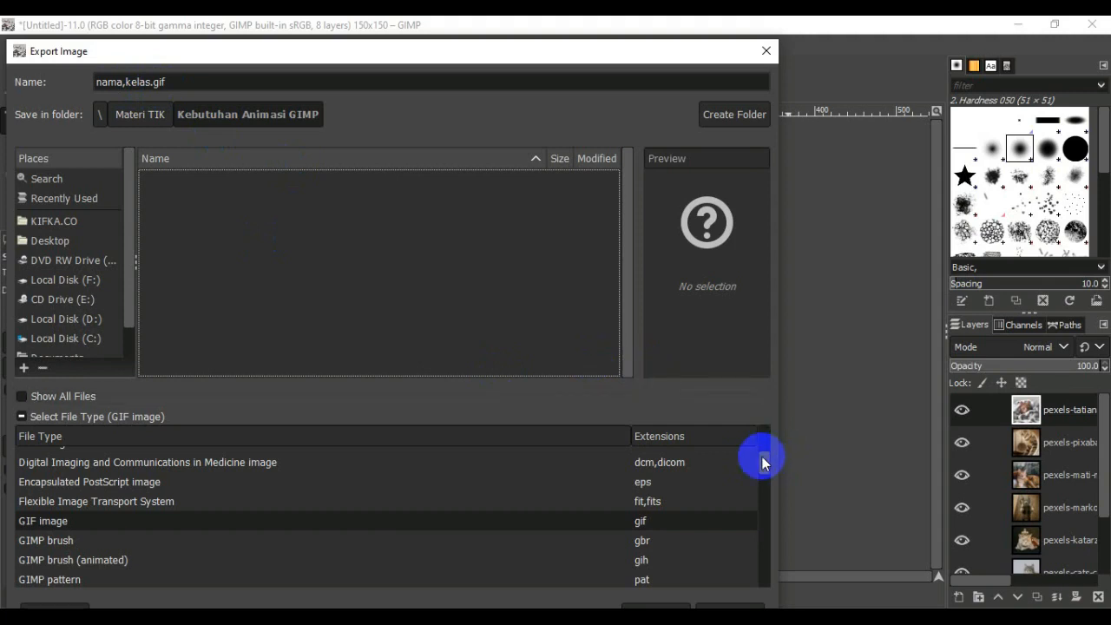
scroll(763, 462, down, 3)
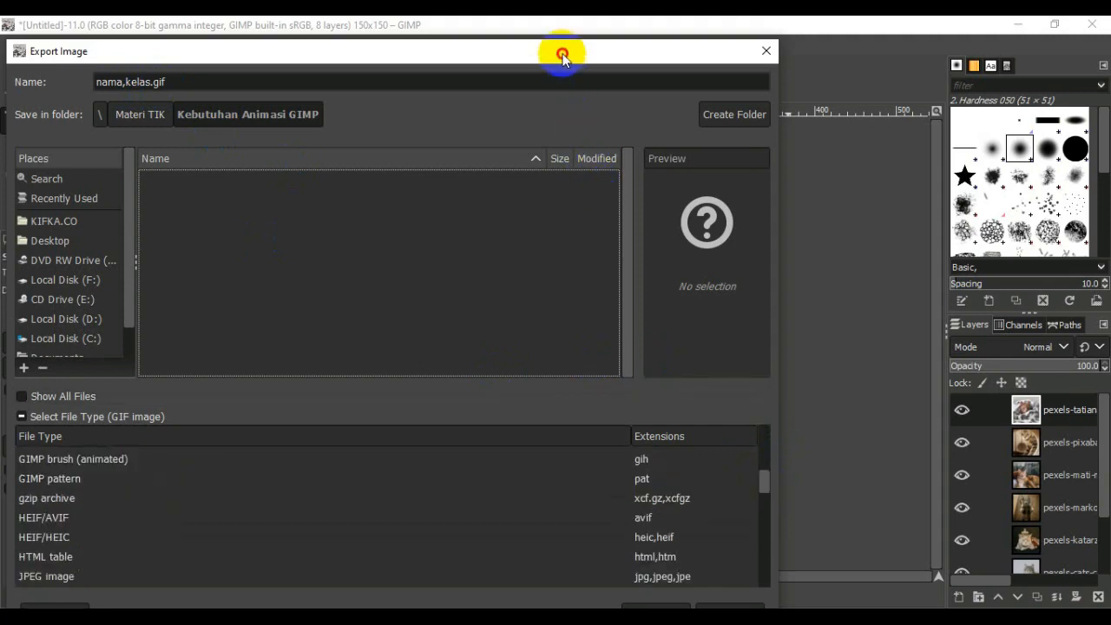
drag(563, 55, 592, 23)
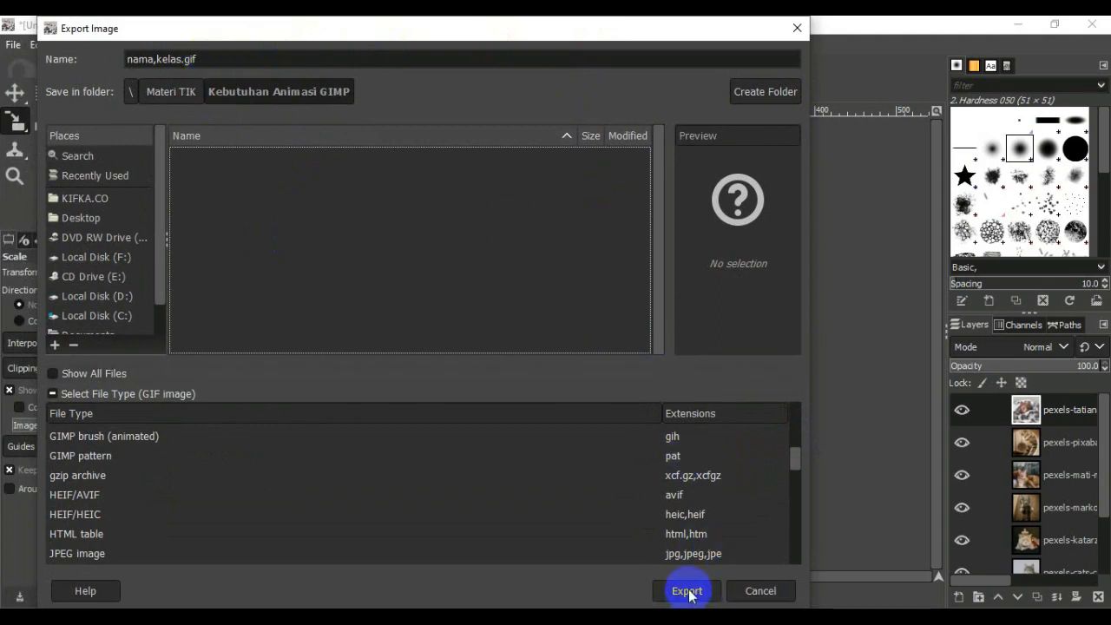
click(198, 58)
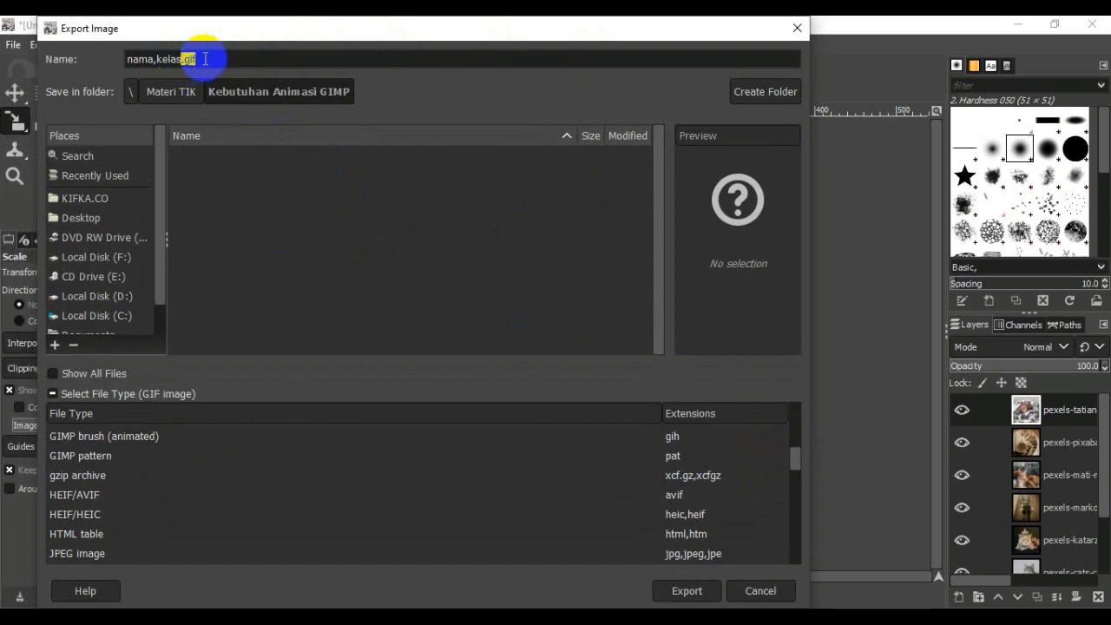
click(706, 592)
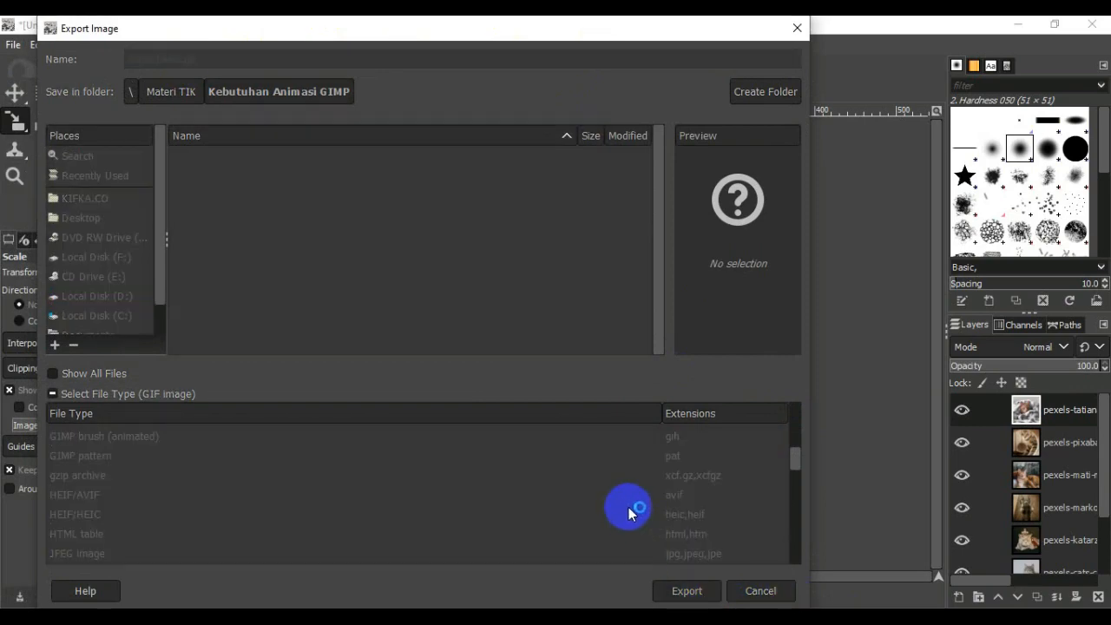
click(620, 474)
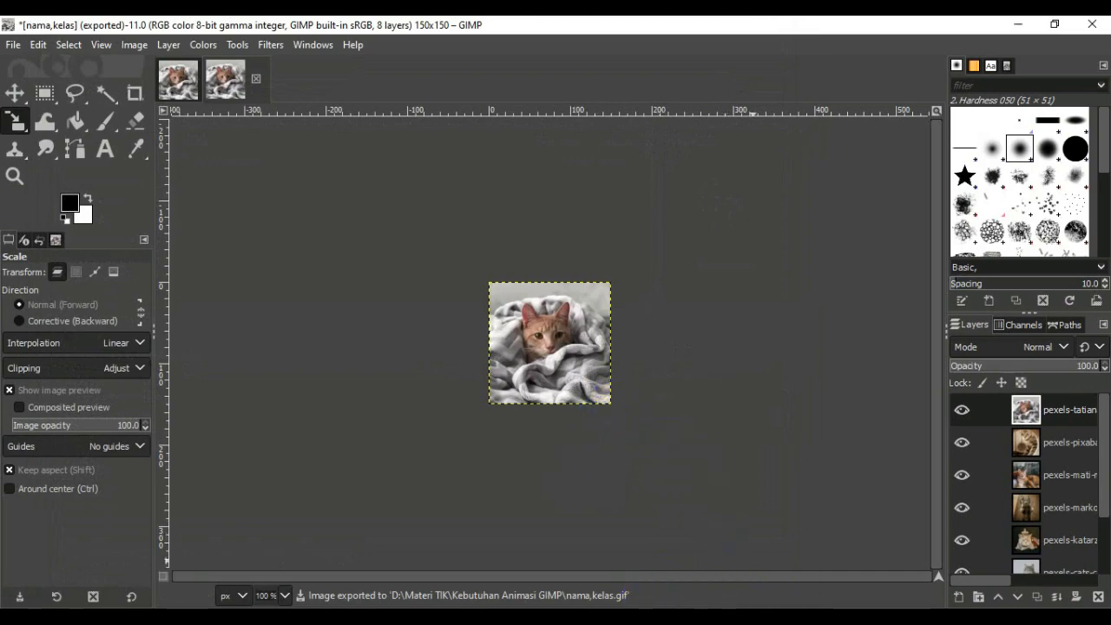
Switch to File Explorer and refresh the Kebutuhan Animasi GIMP folder to check for the exported nama,kelas file.
click(434, 618)
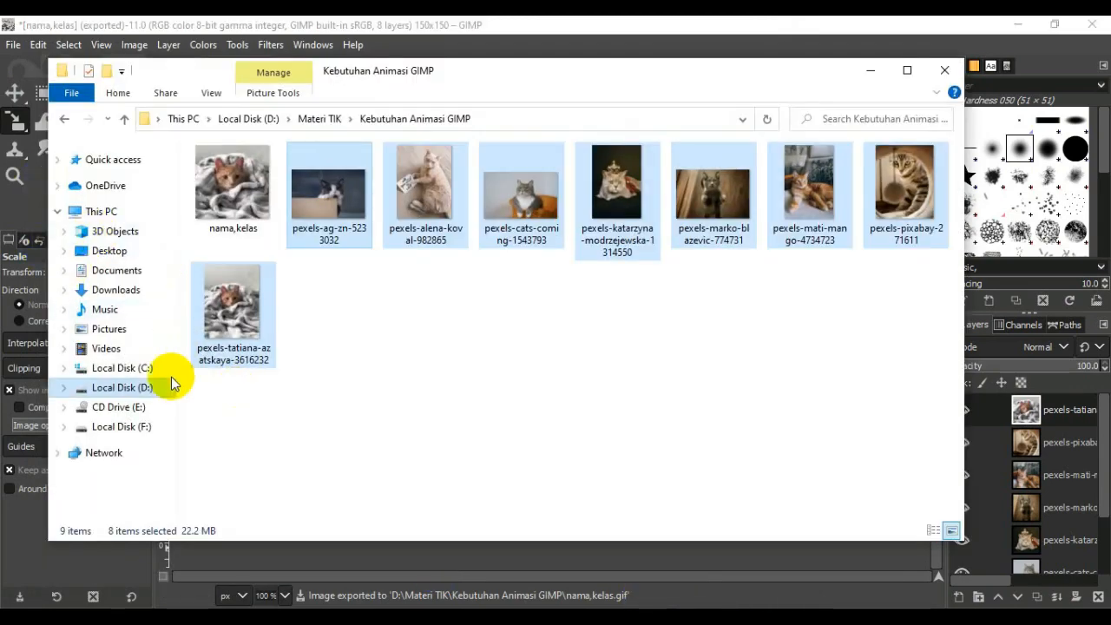
right_click(417, 392)
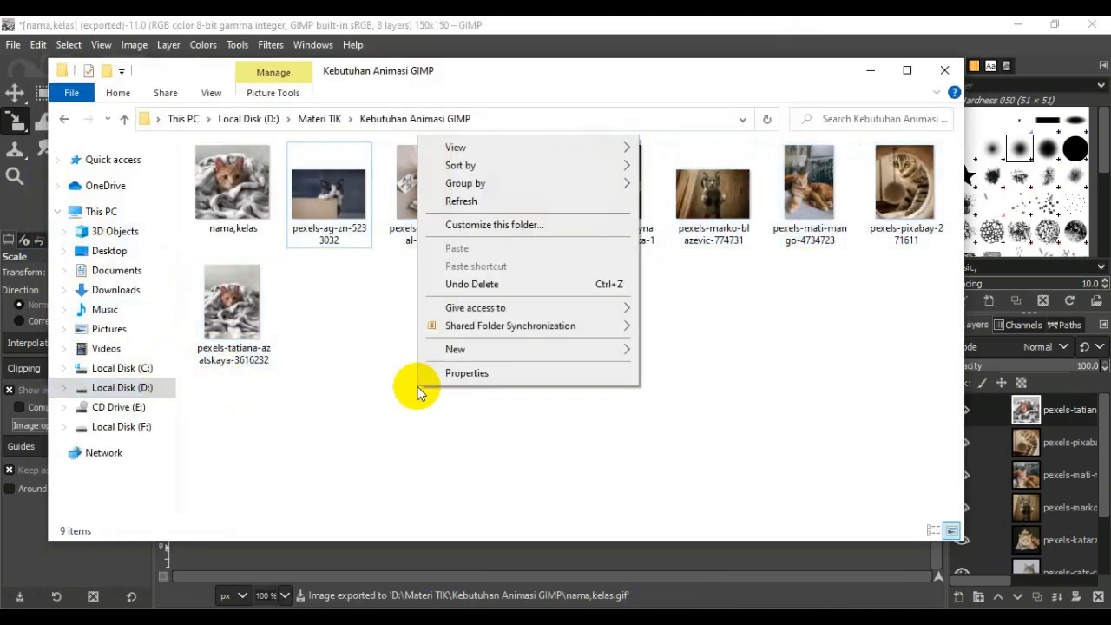
click(470, 202)
right_click(513, 380)
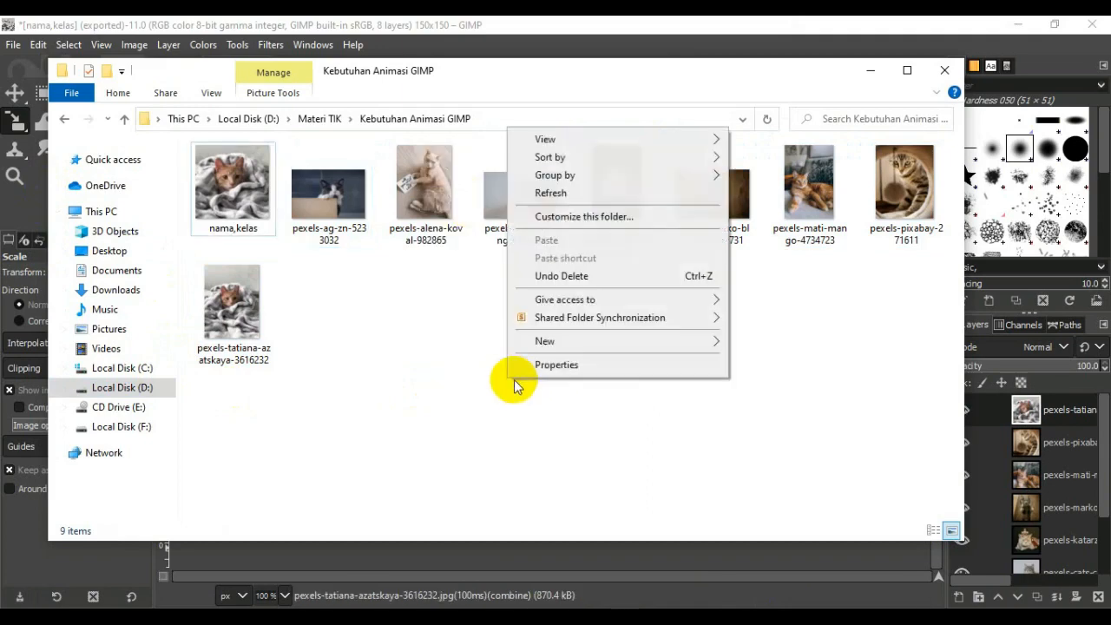
click(576, 193)
Look through the contents of the Pictures folder from beginning to end.
click(130, 329)
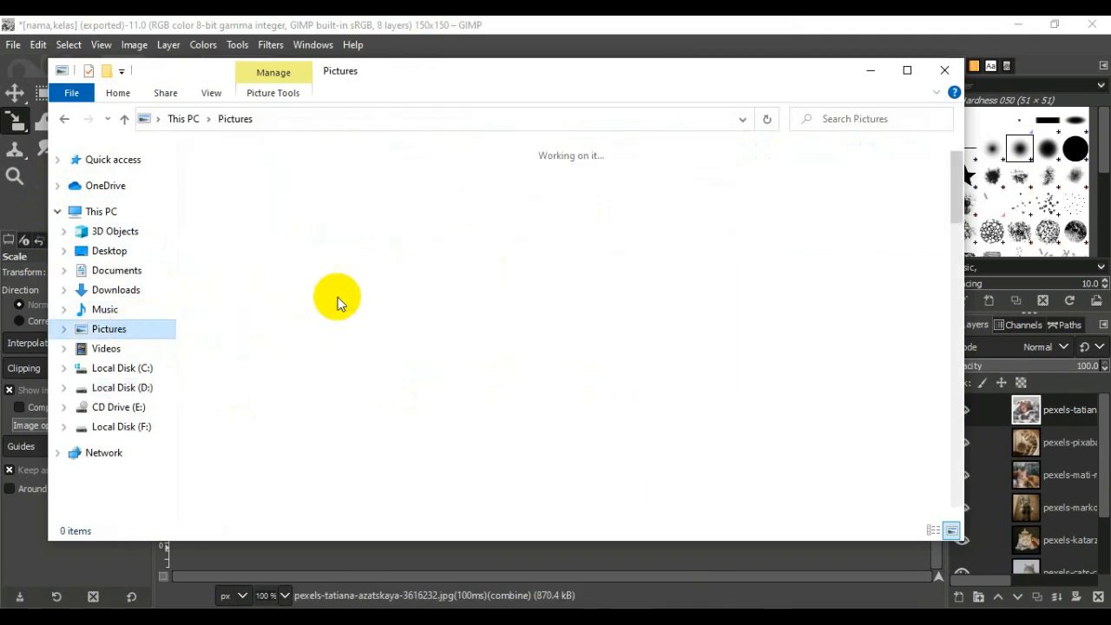
scroll(343, 295, down, 5)
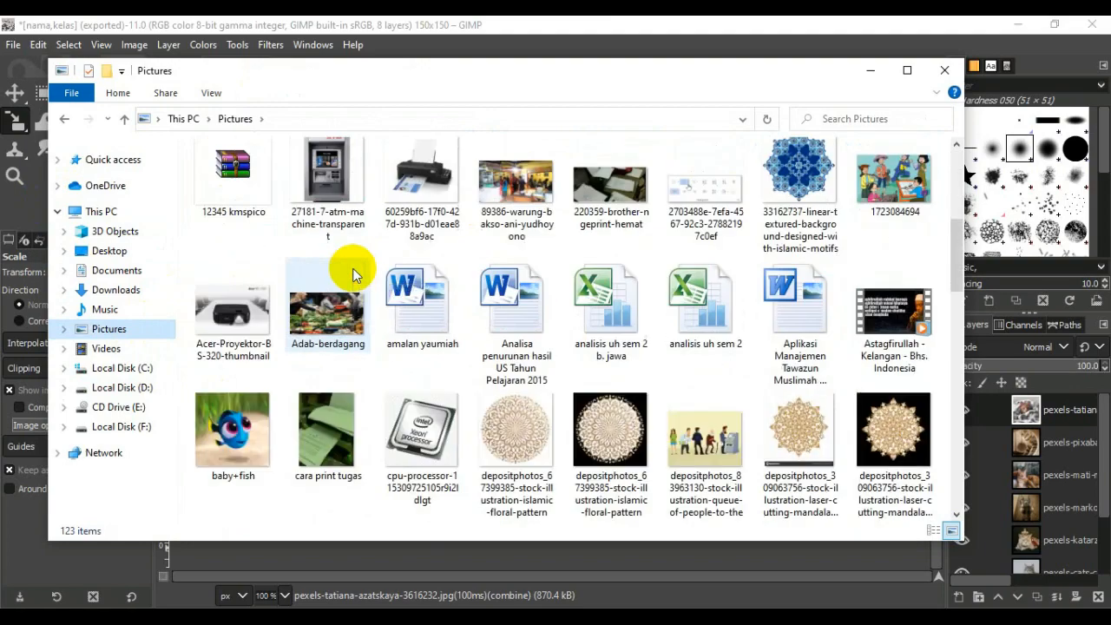
scroll(352, 275, down, 5)
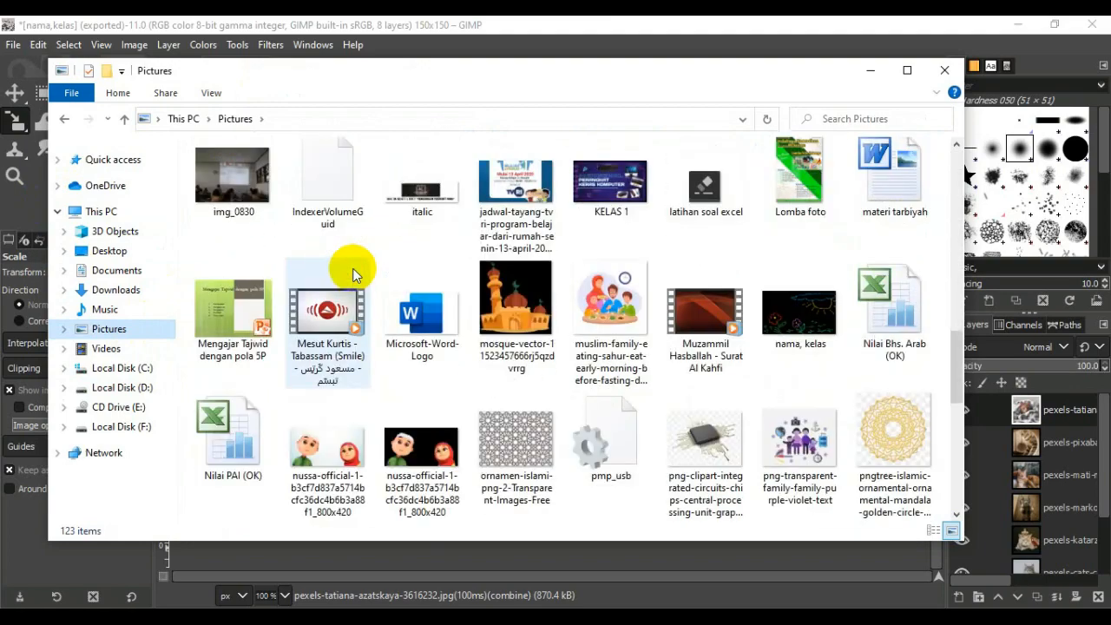
scroll(352, 274, down, 8)
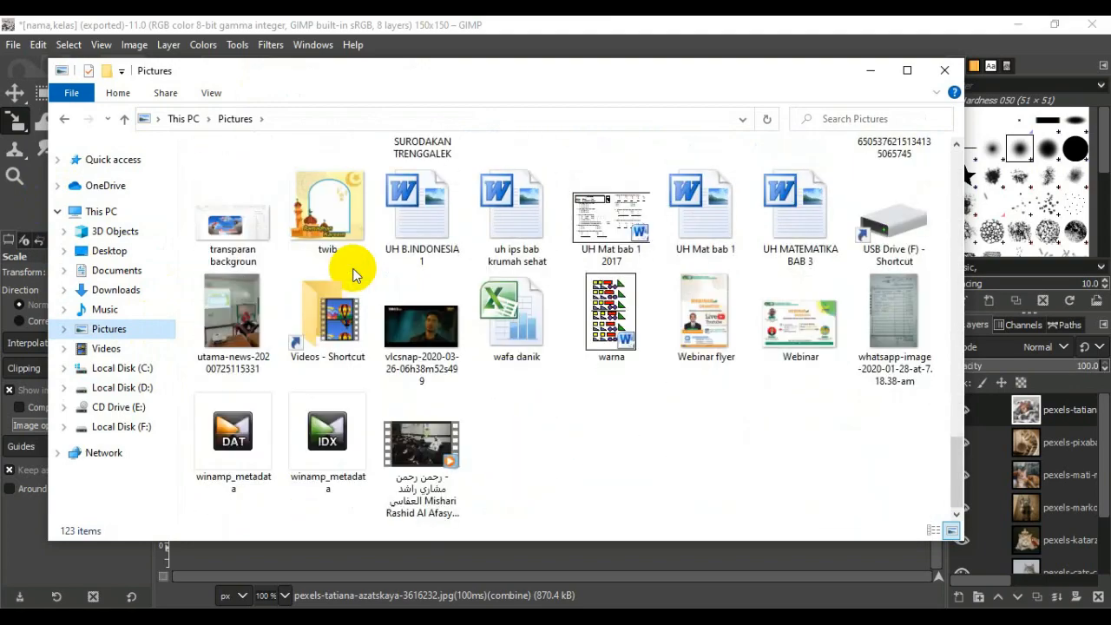
scroll(352, 274, up, 5)
scroll(355, 274, up, 10)
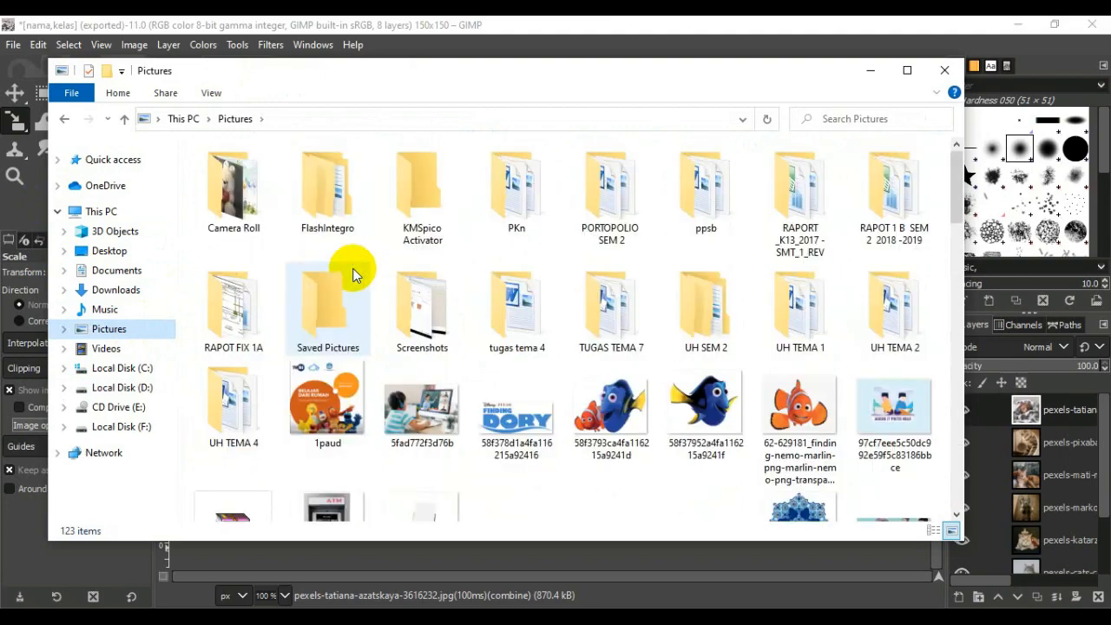
Return to GIMP and export the image again to nama,kelas.gif.
click(868, 69)
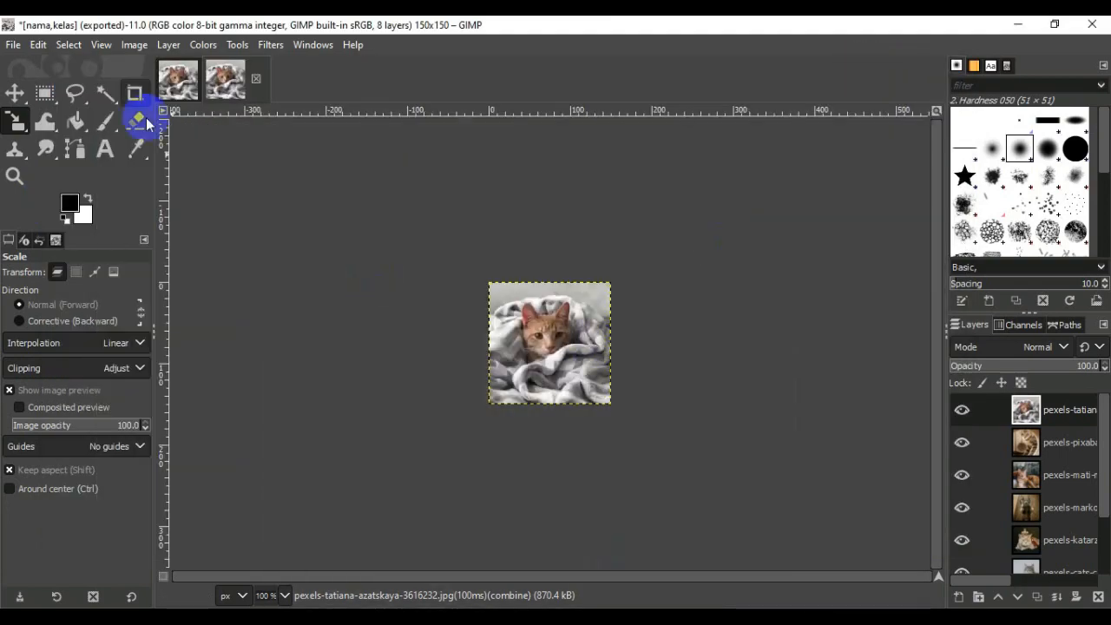
click(19, 45)
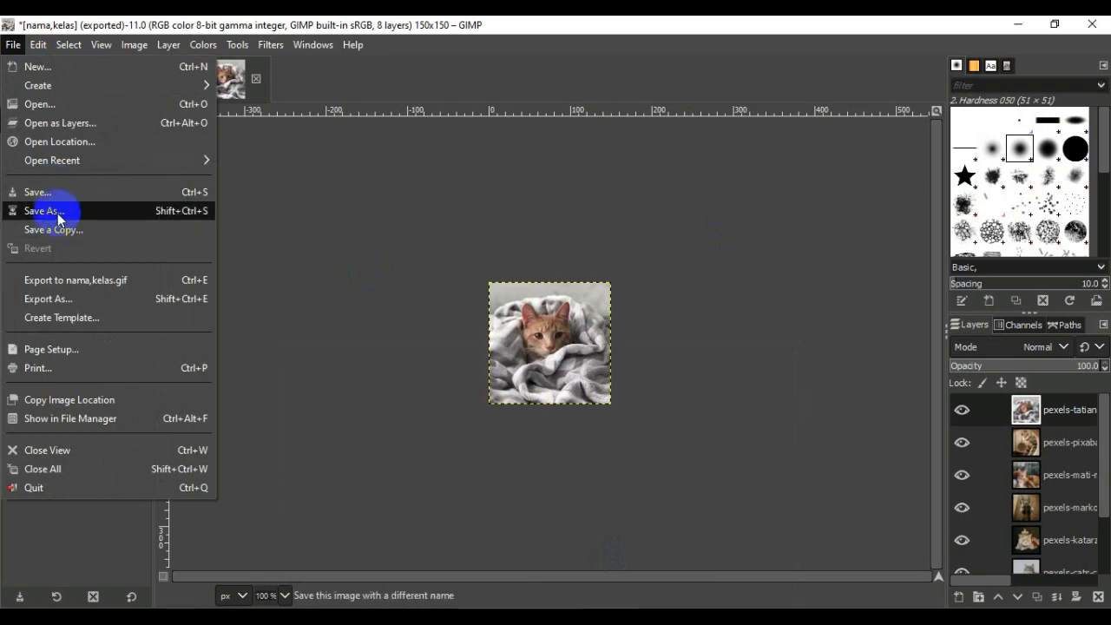
click(75, 282)
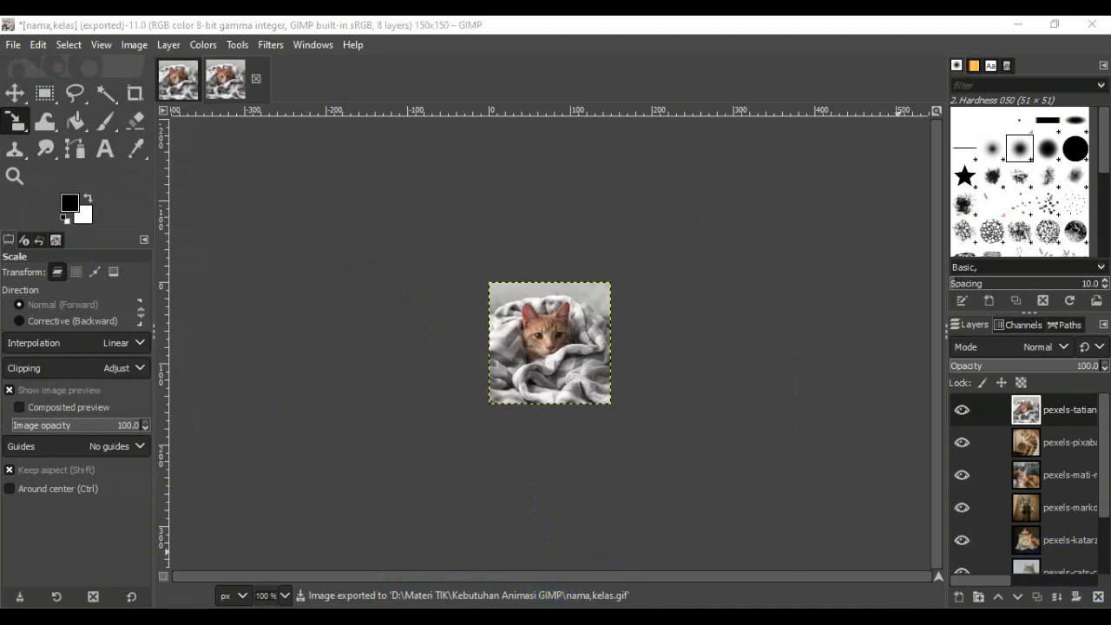
Switch to File Explorer, open Materi TIK > Kebutuhan Animasi GIMP on Local Disk (D:), and refresh the folder to check the exported GIF.
key(alt+Tab)
click(139, 388)
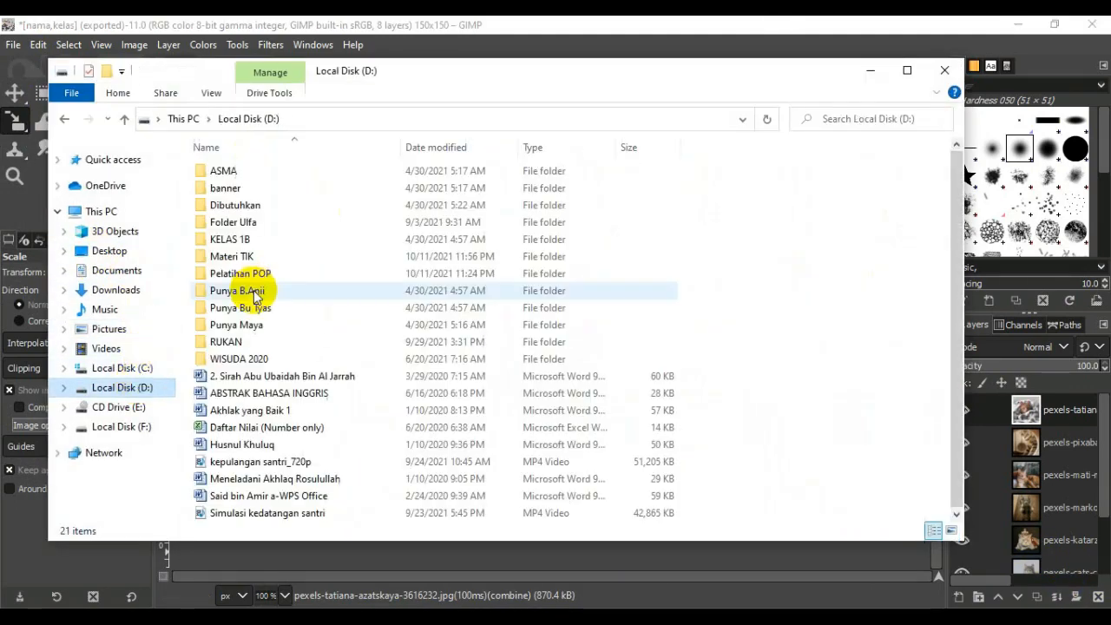
double_click(251, 254)
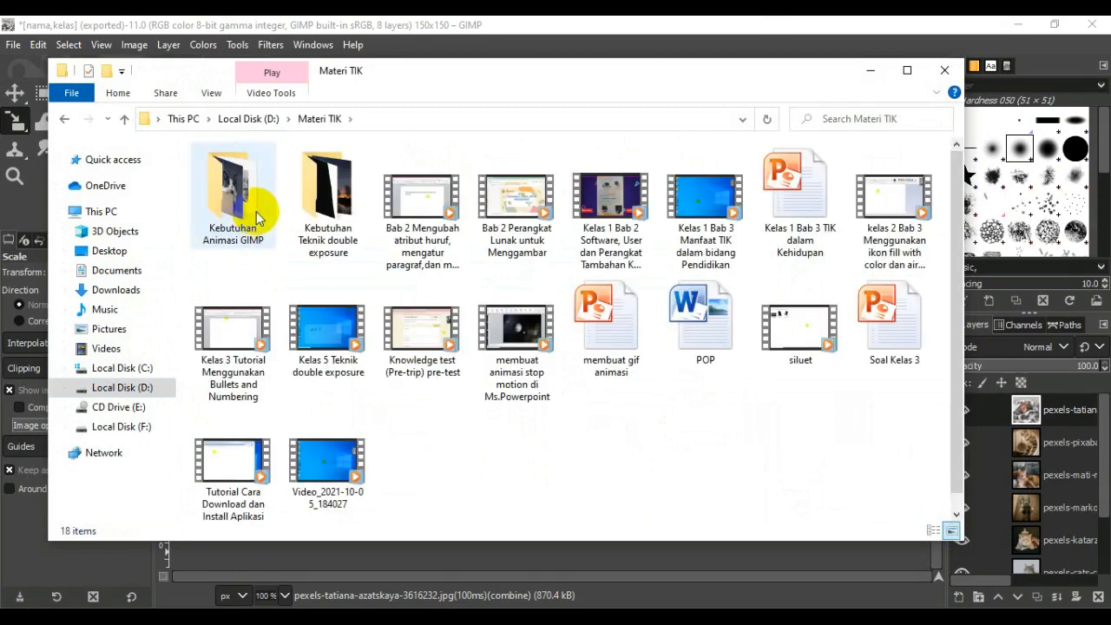
double_click(239, 208)
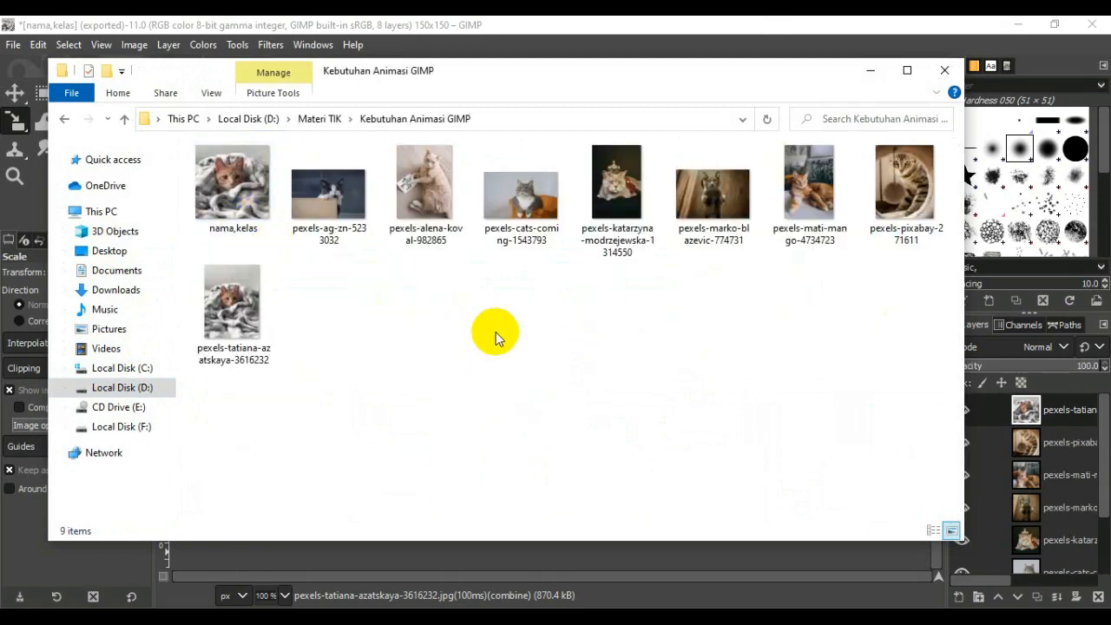
right_click(523, 314)
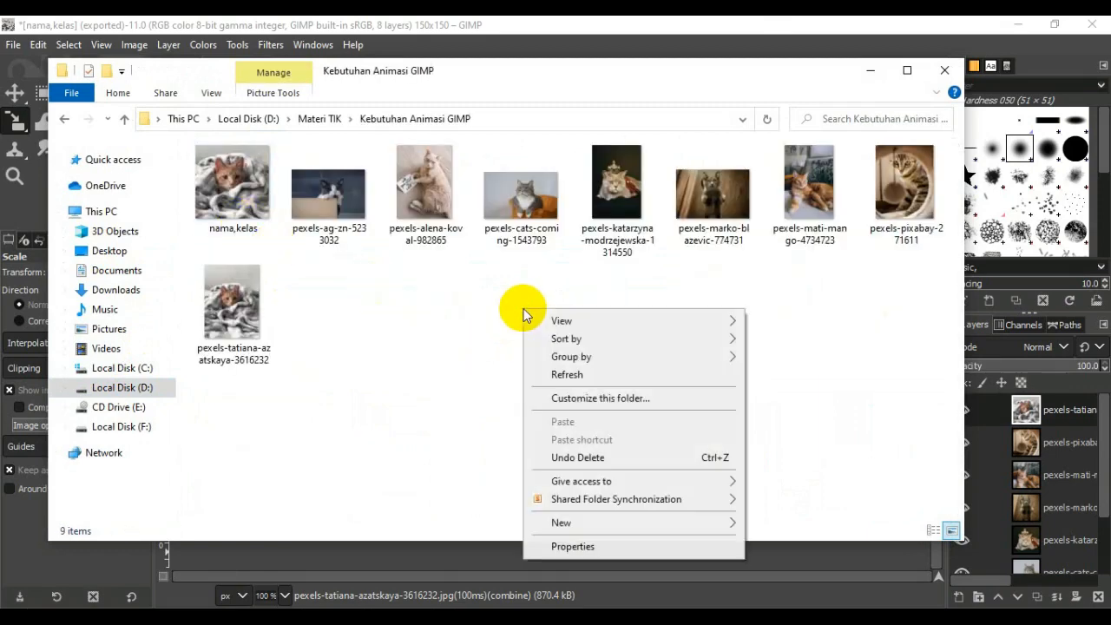
click(594, 379)
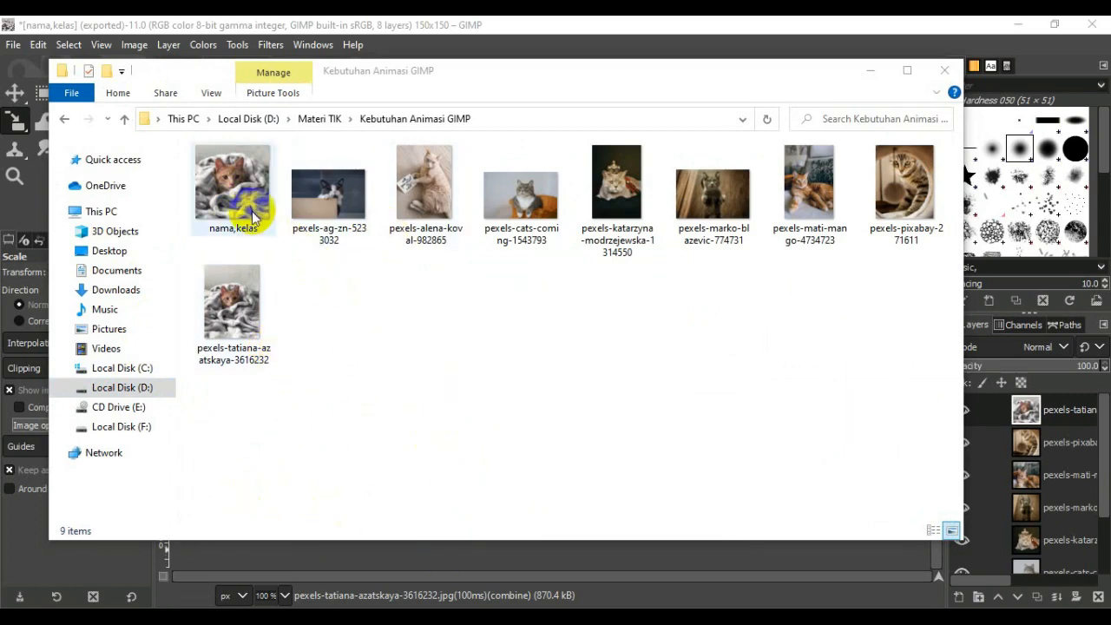
click(337, 203)
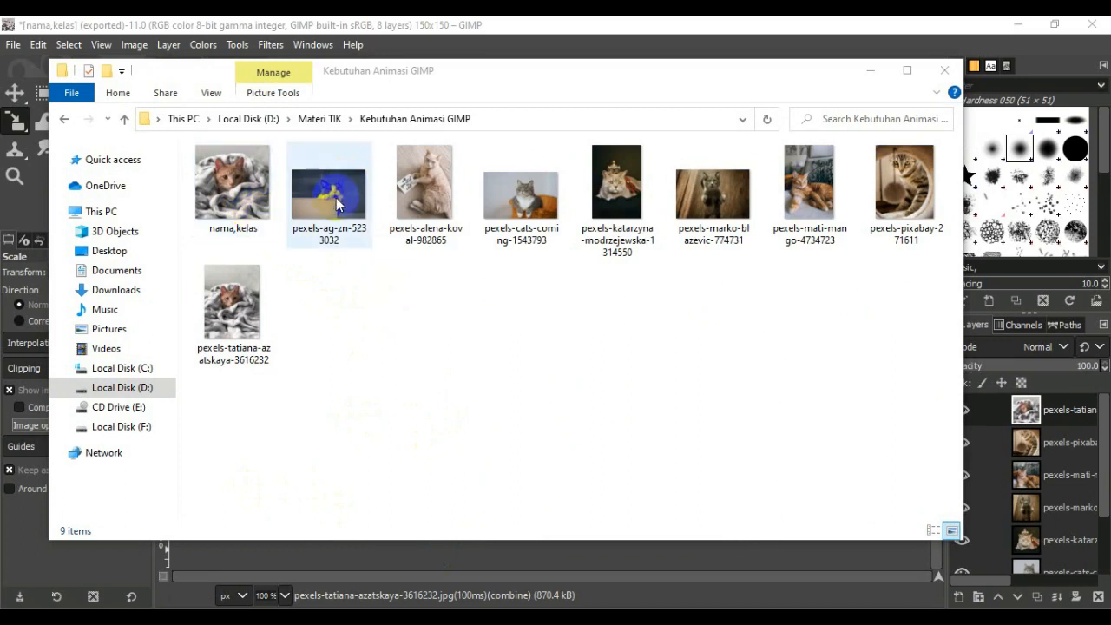
double_click(337, 201)
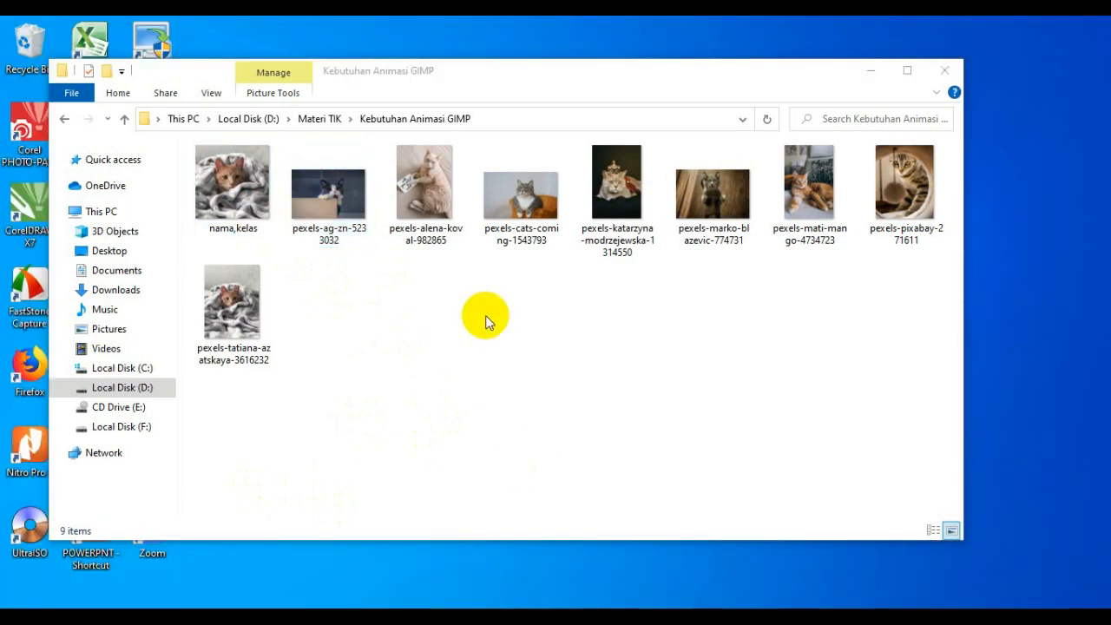
click(487, 340)
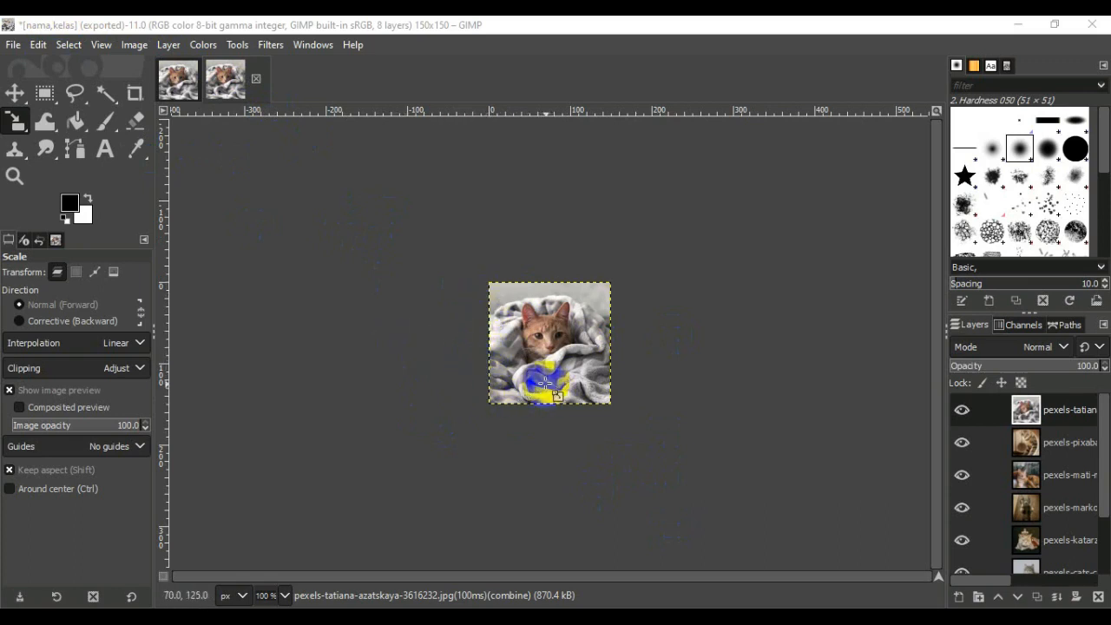
In GIMP, start exporting the image under a chosen format and set the file type to GIF image.
click(13, 44)
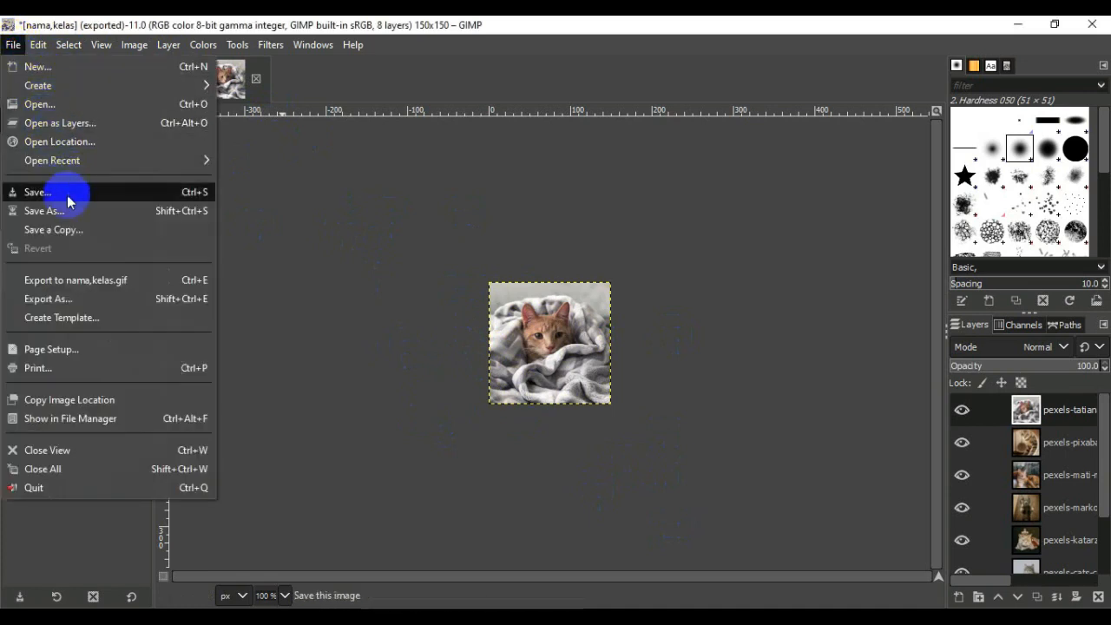
click(43, 304)
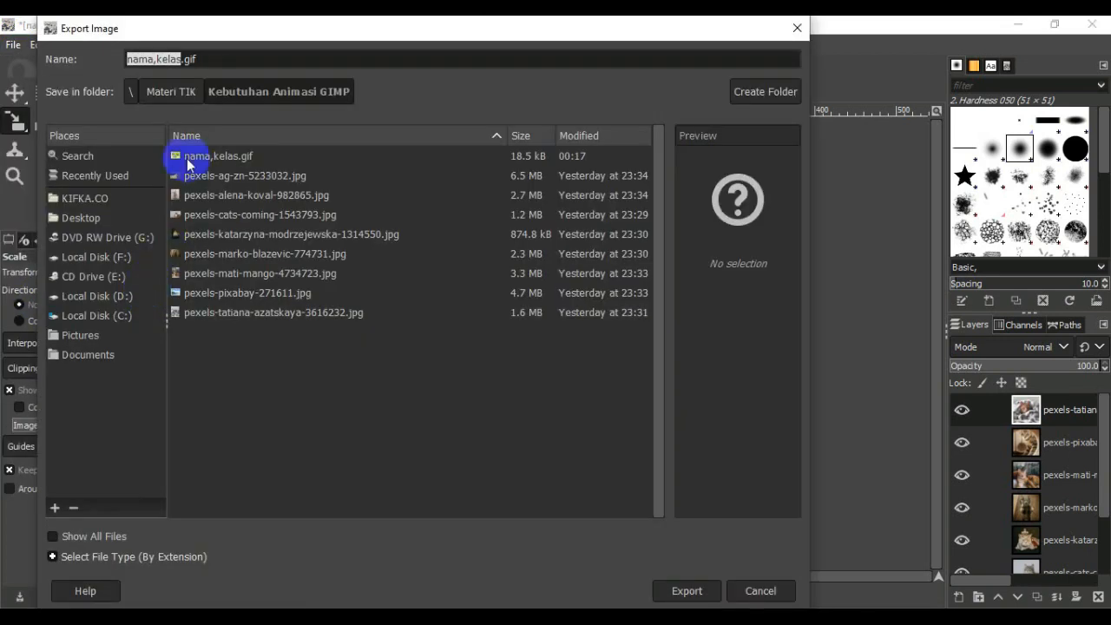
click(182, 58)
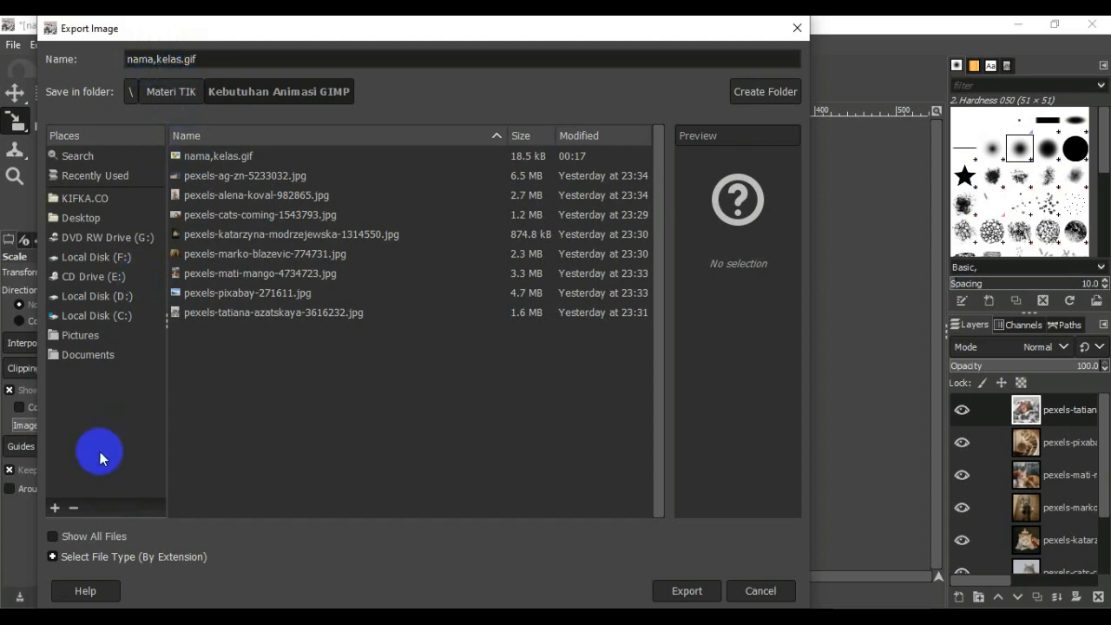
click(67, 559)
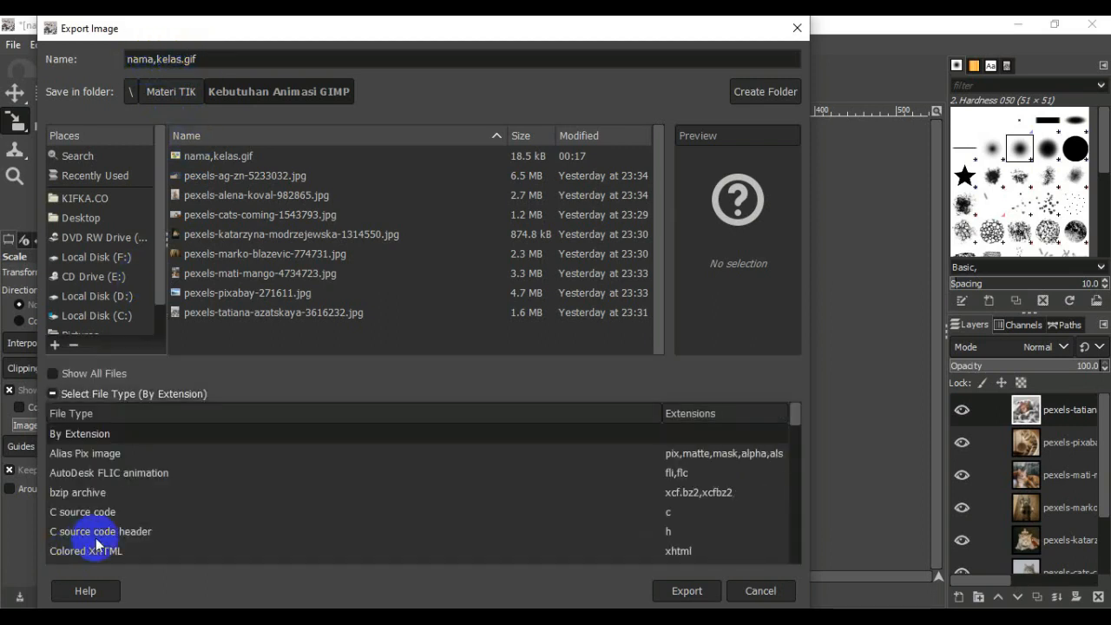
scroll(99, 521, down, 3)
scroll(87, 514, down, 1)
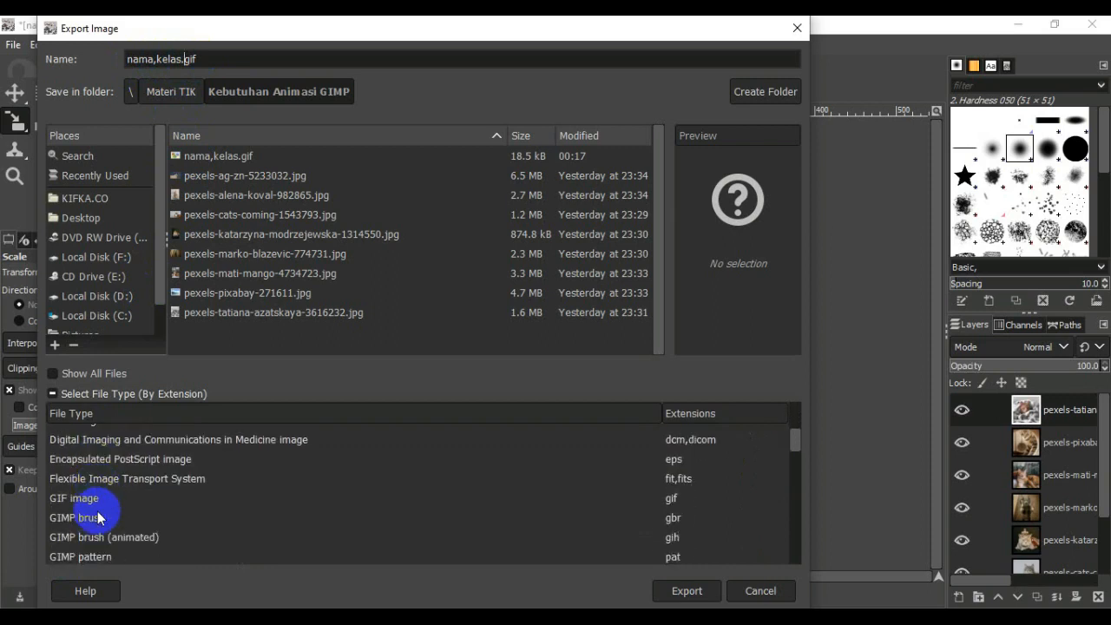
scroll(81, 529, down, 1)
scroll(80, 531, down, 4)
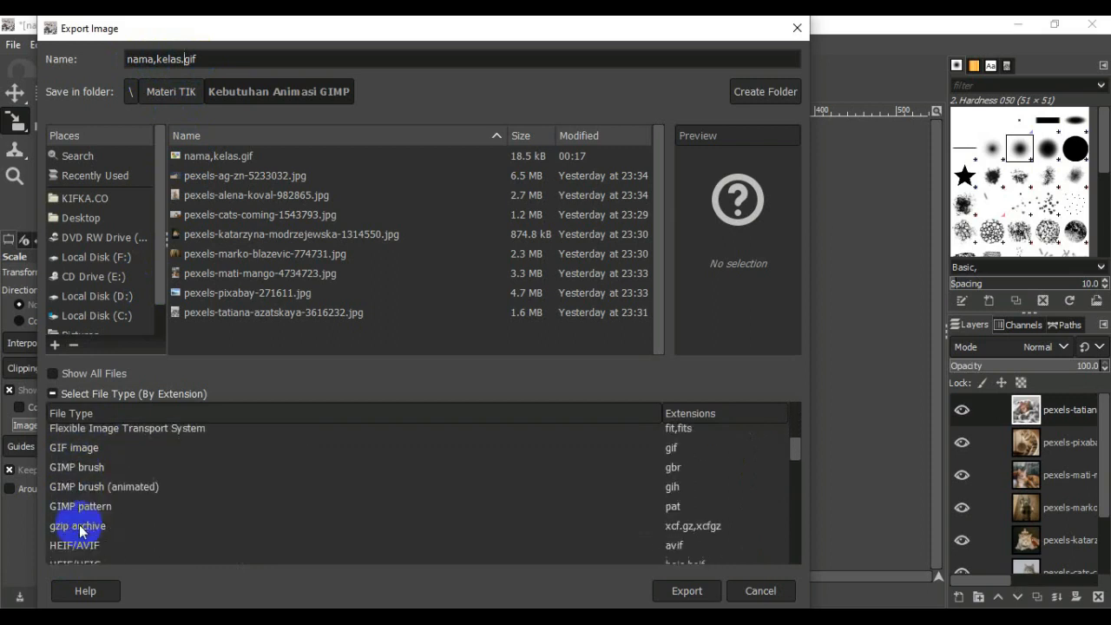
scroll(80, 531, down, 2)
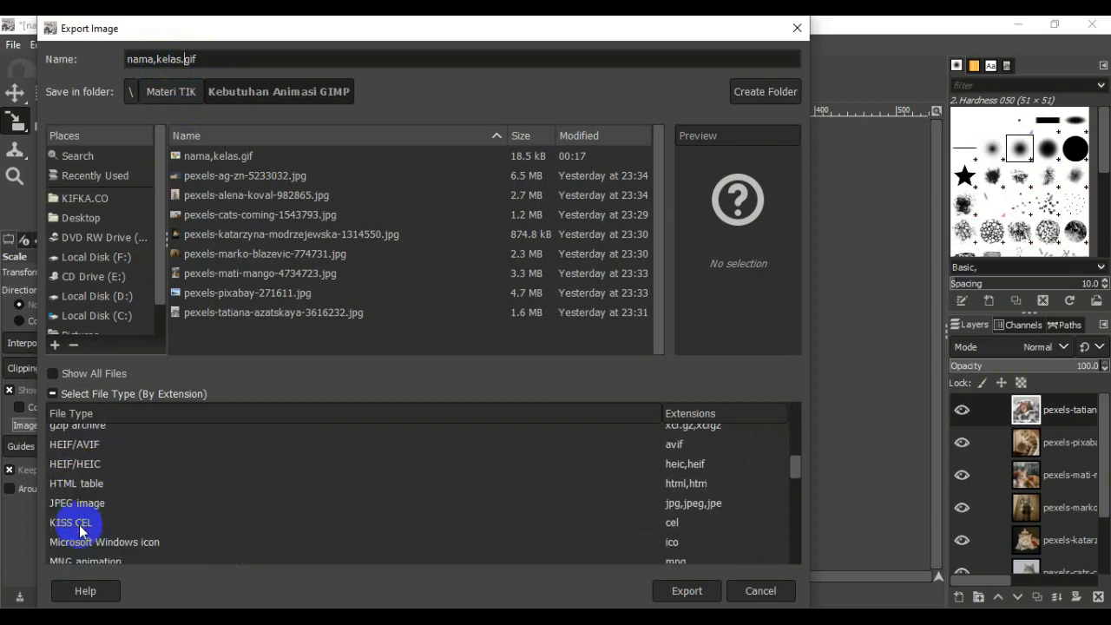
scroll(79, 531, up, 6)
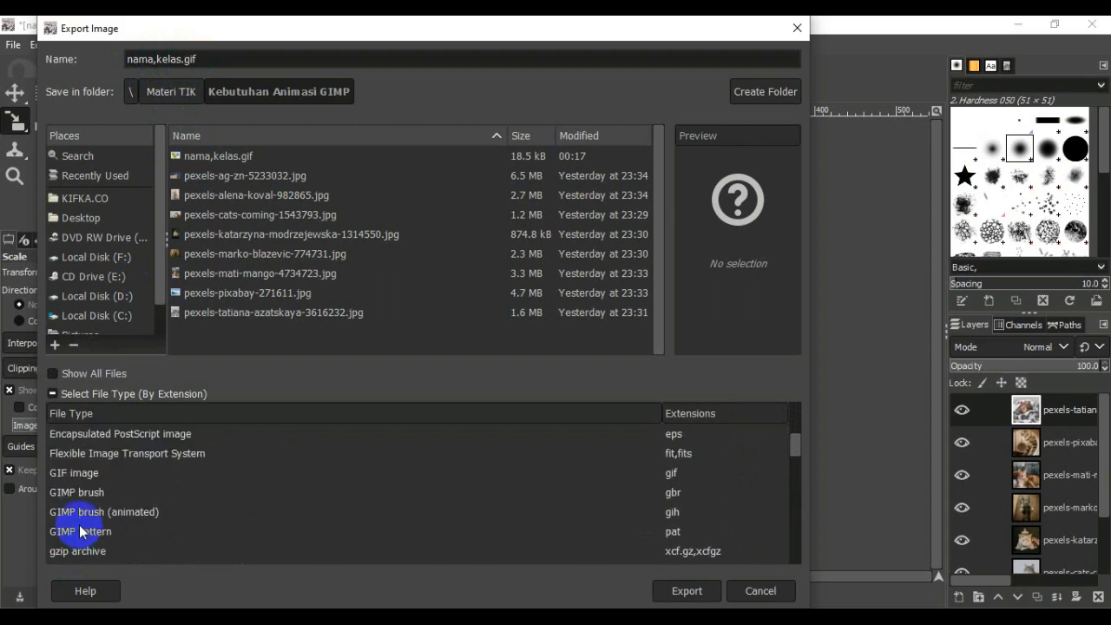
click(77, 474)
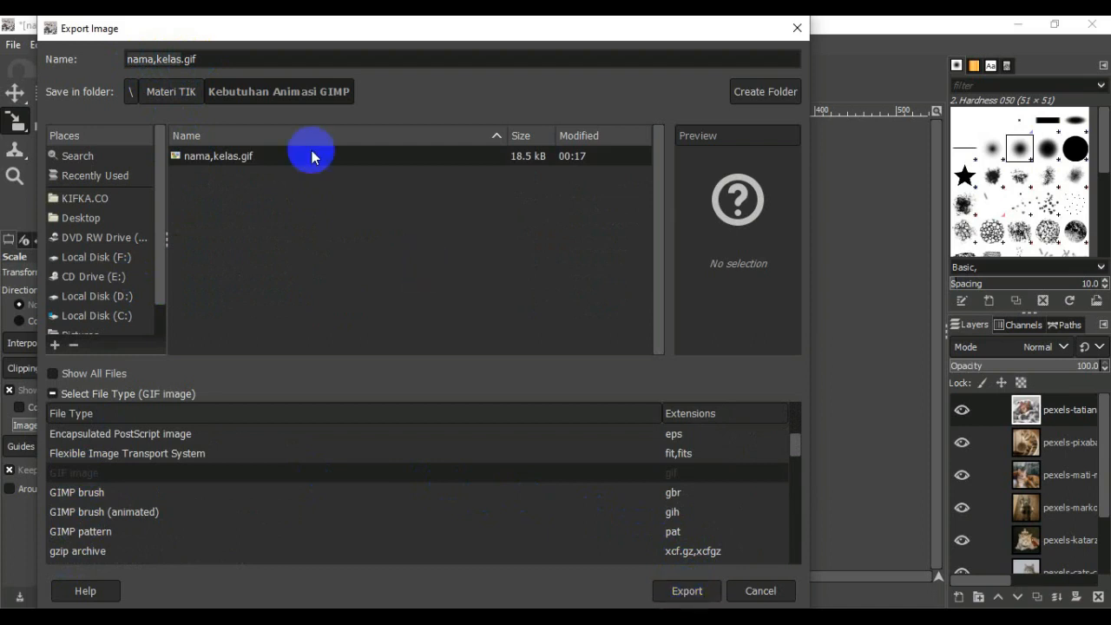
Name the export nama,kelas without the typed extension and replace the existing nama,kelas.gif in Kebutuhan Animasi GIMP.
click(195, 59)
mouse_move(197, 59)
mouse_down()
mouse_move(208, 57)
mouse_move(187, 61)
mouse_up()
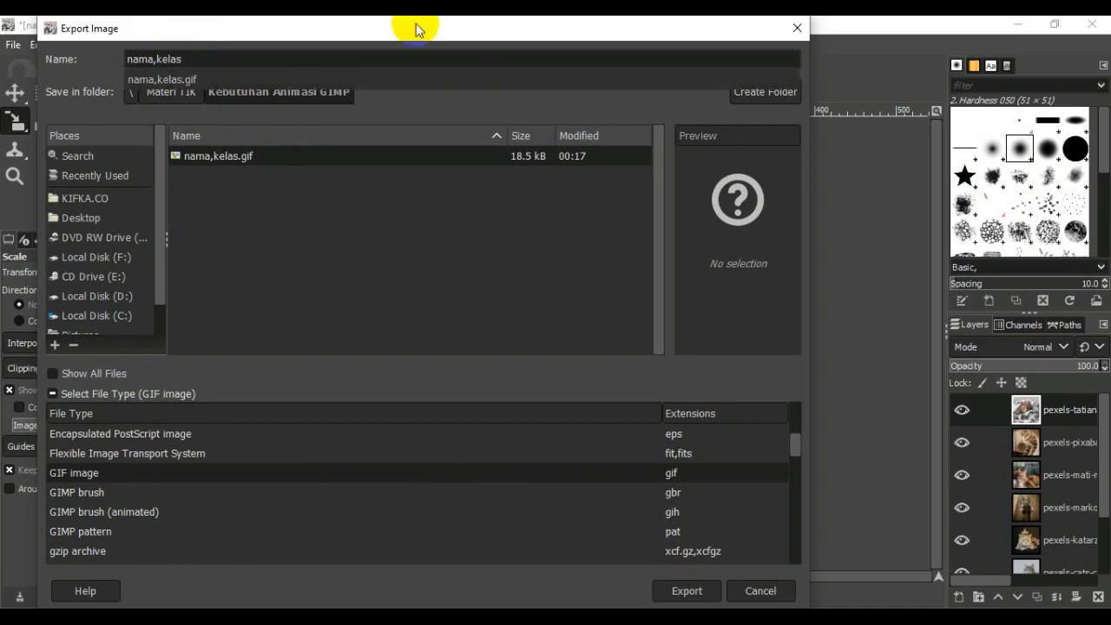
click(689, 594)
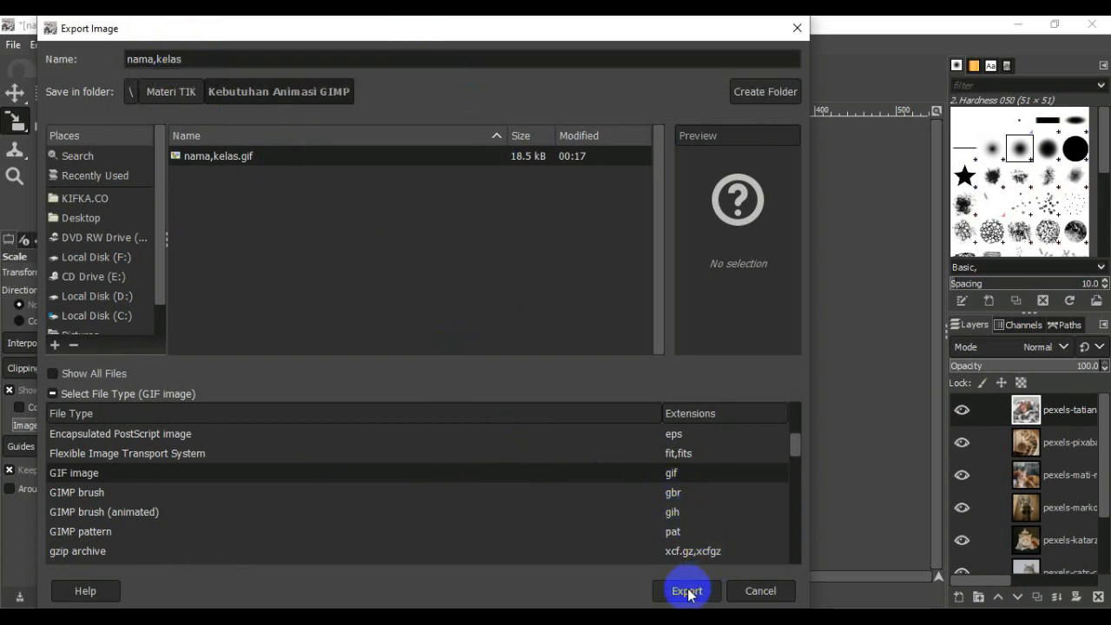
click(687, 592)
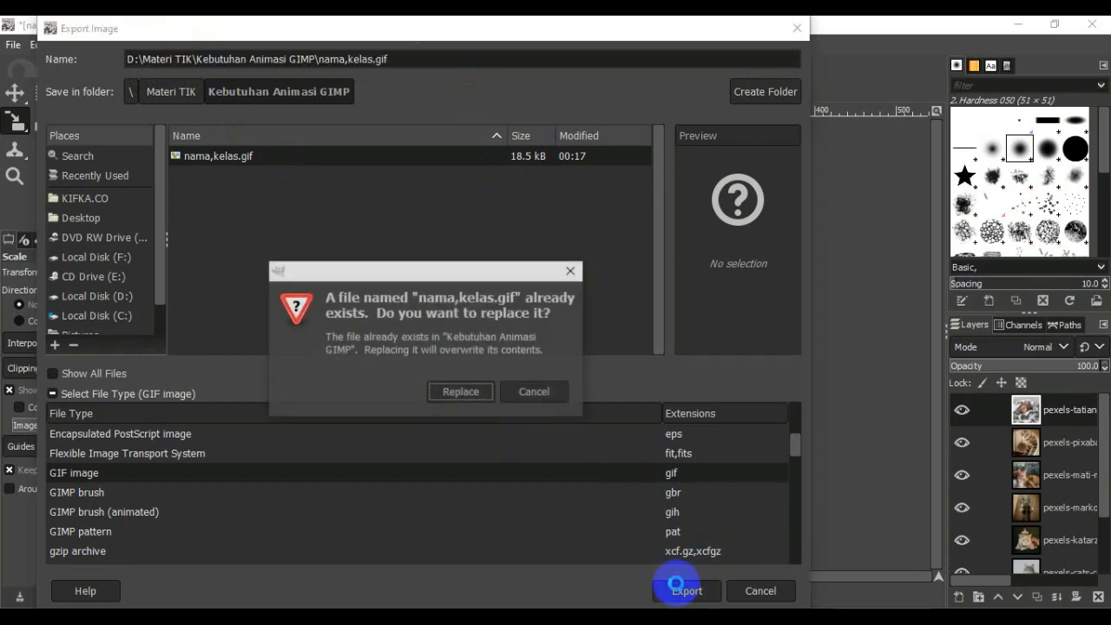
click(538, 392)
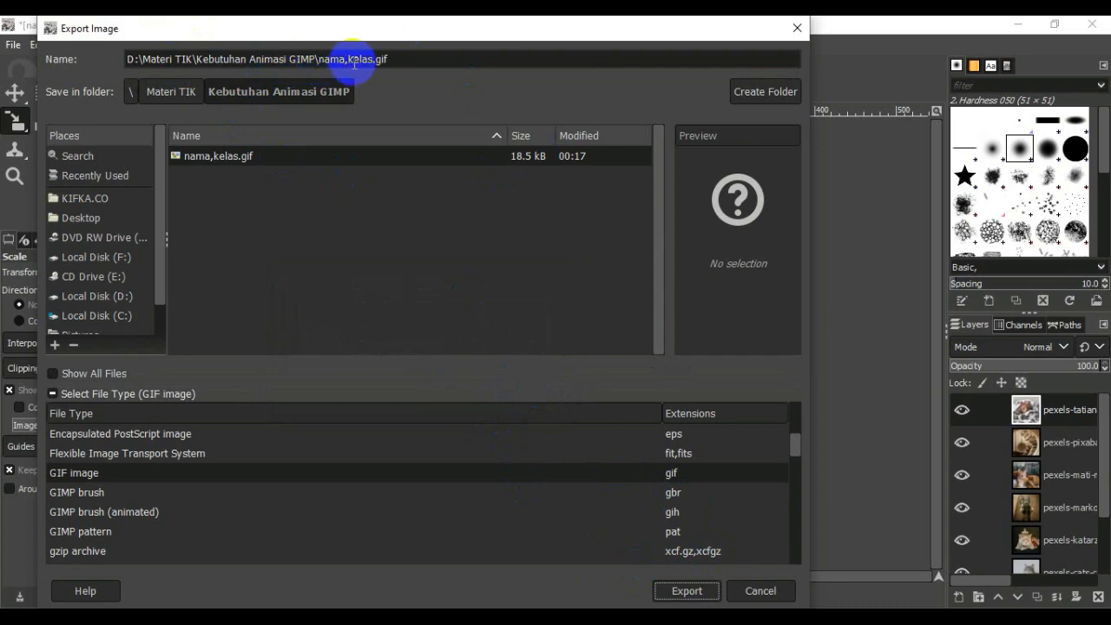
click(398, 57)
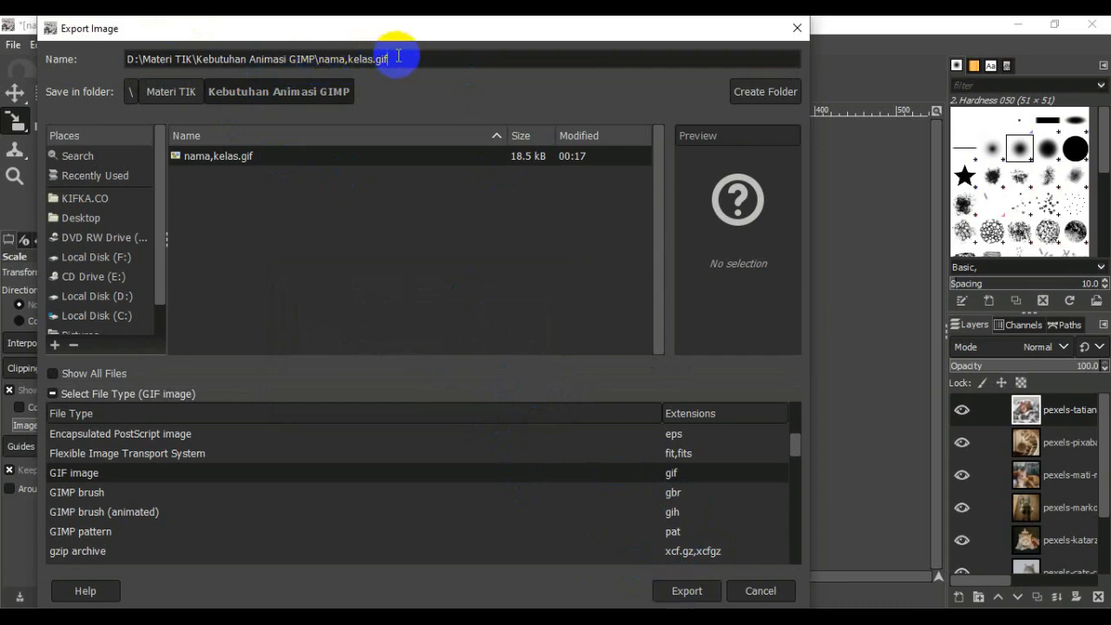
click(677, 590)
click(463, 391)
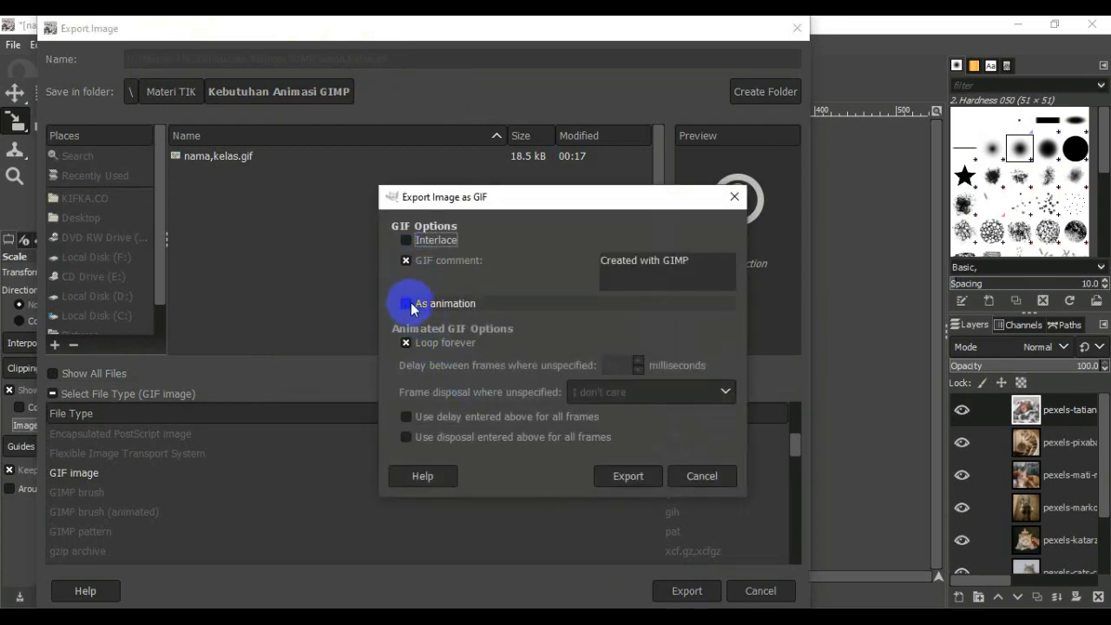
Export the GIF as an animation, using the entered delay for all frames.
click(408, 304)
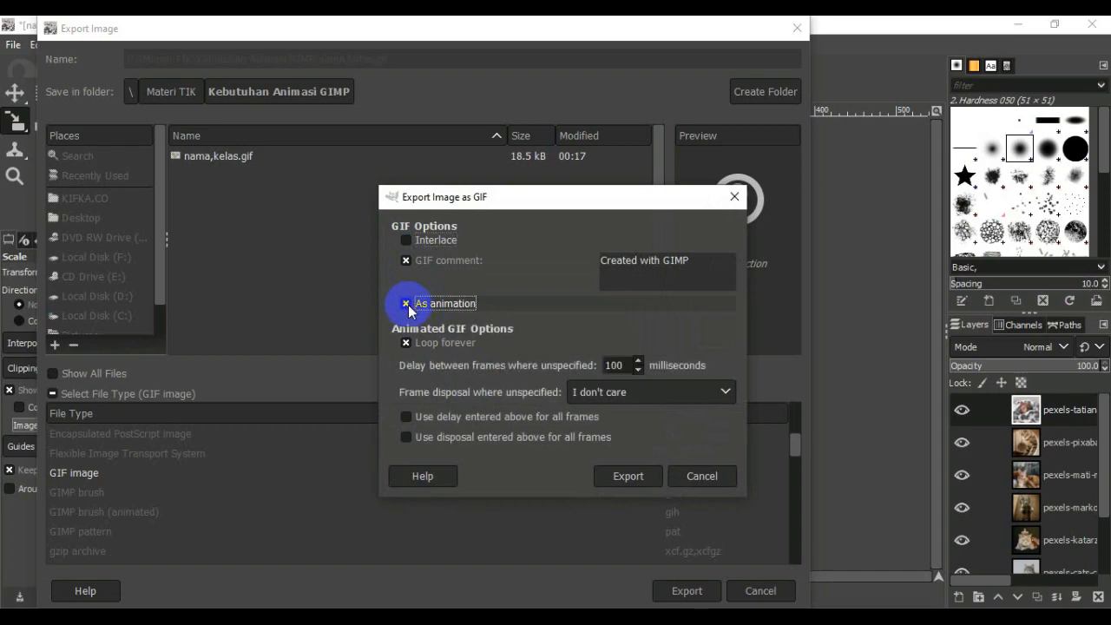
click(407, 418)
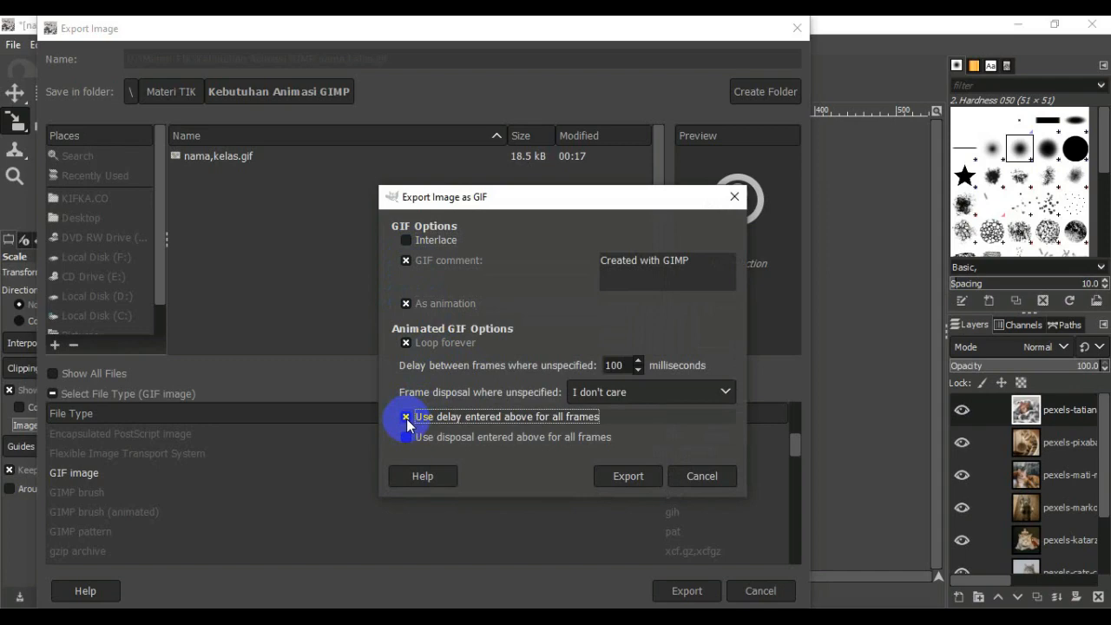
click(626, 476)
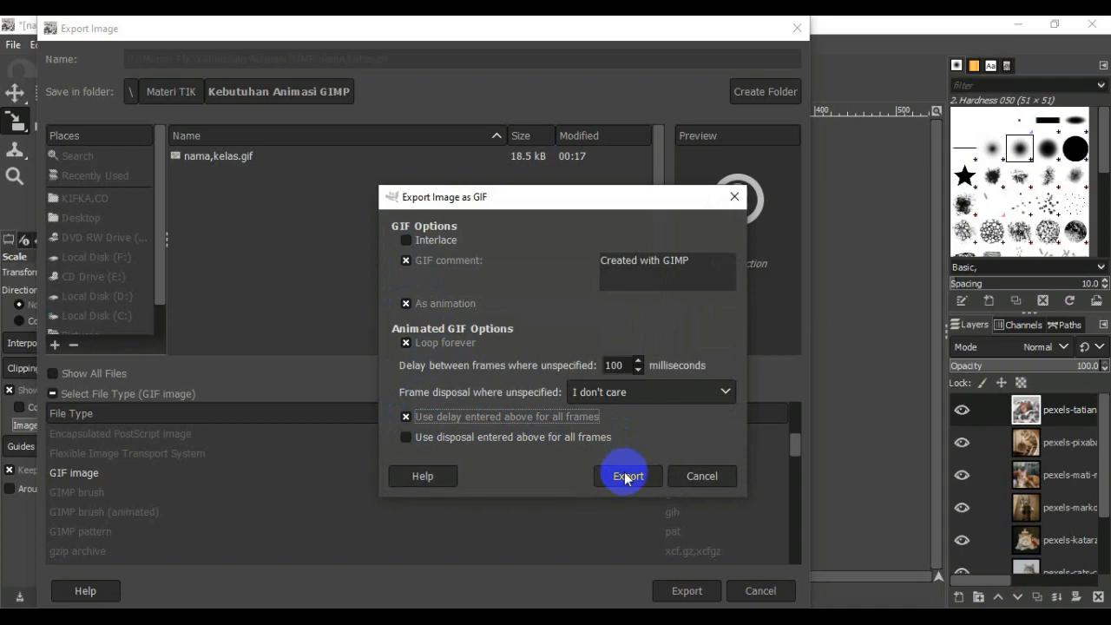
click(626, 477)
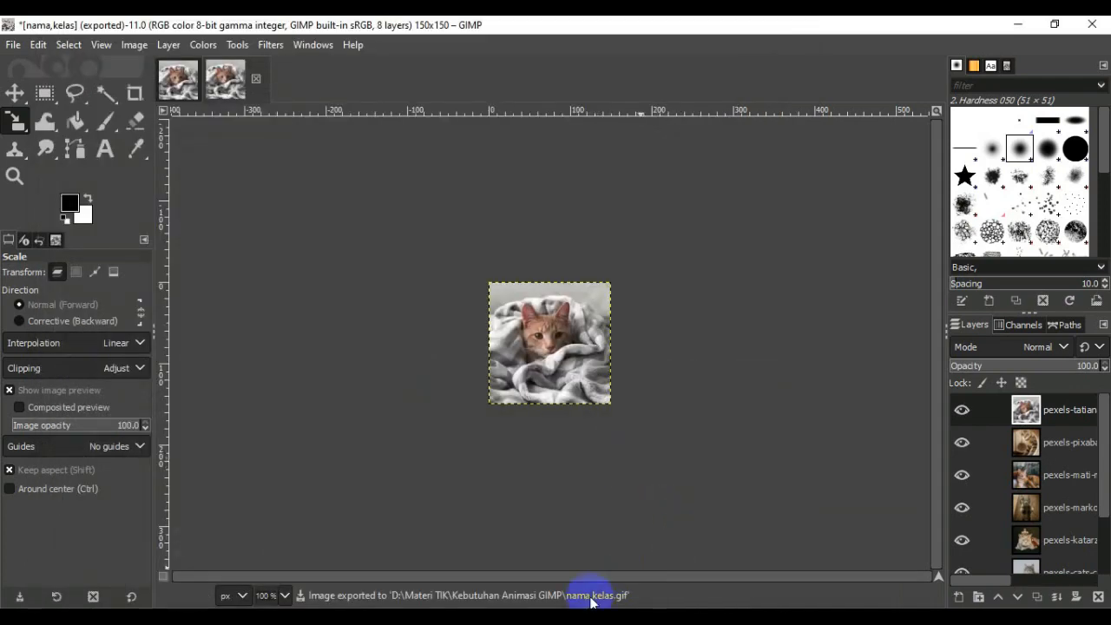
Switch to File Explorer, refresh the Kebutuhan Animasi GIMP folder and select the exported nama,kelas file to check it.
mouse_move(499, 619)
click(498, 559)
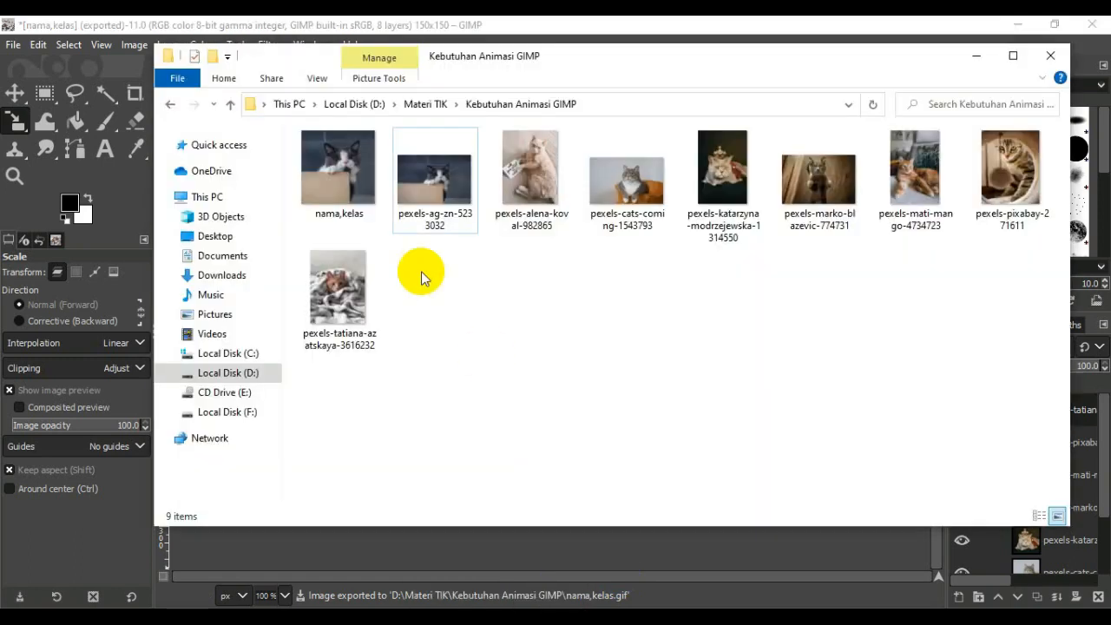
right_click(538, 318)
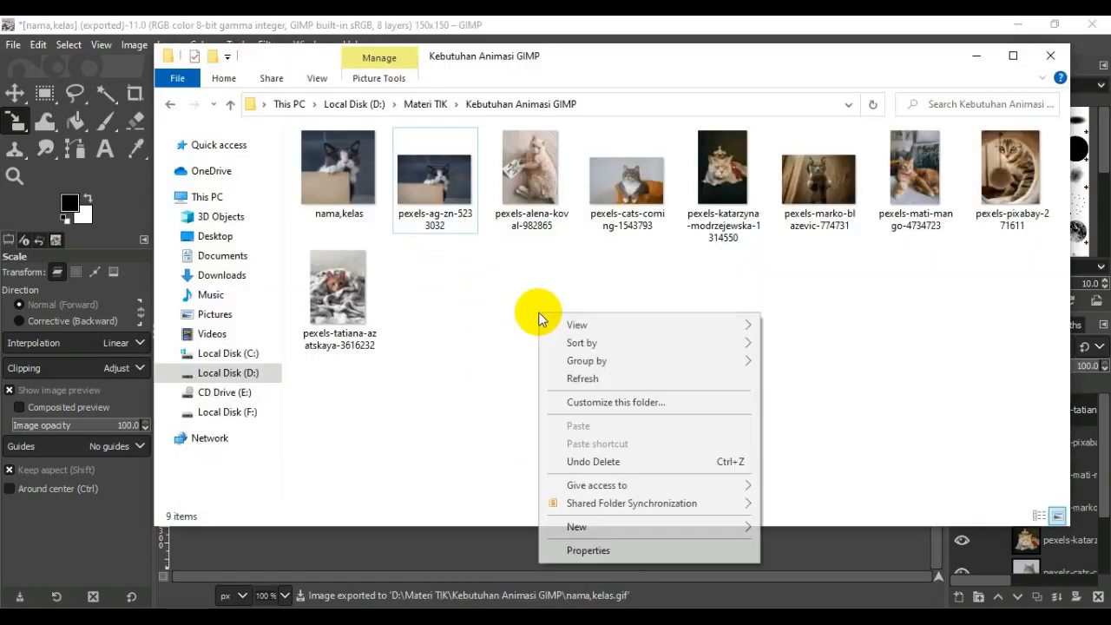
click(588, 376)
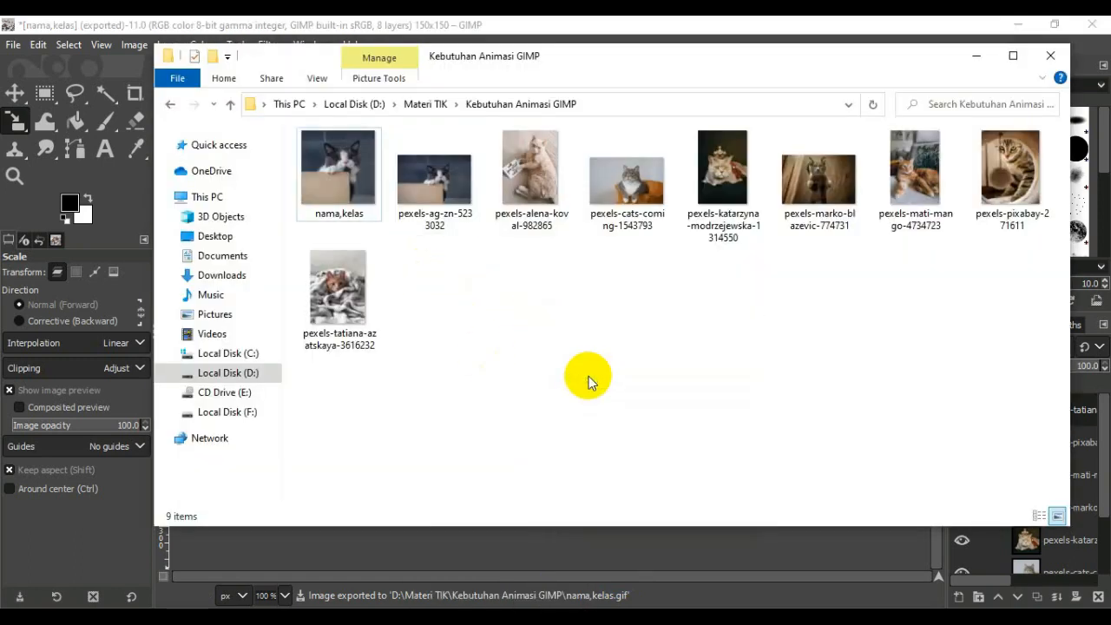
click(326, 156)
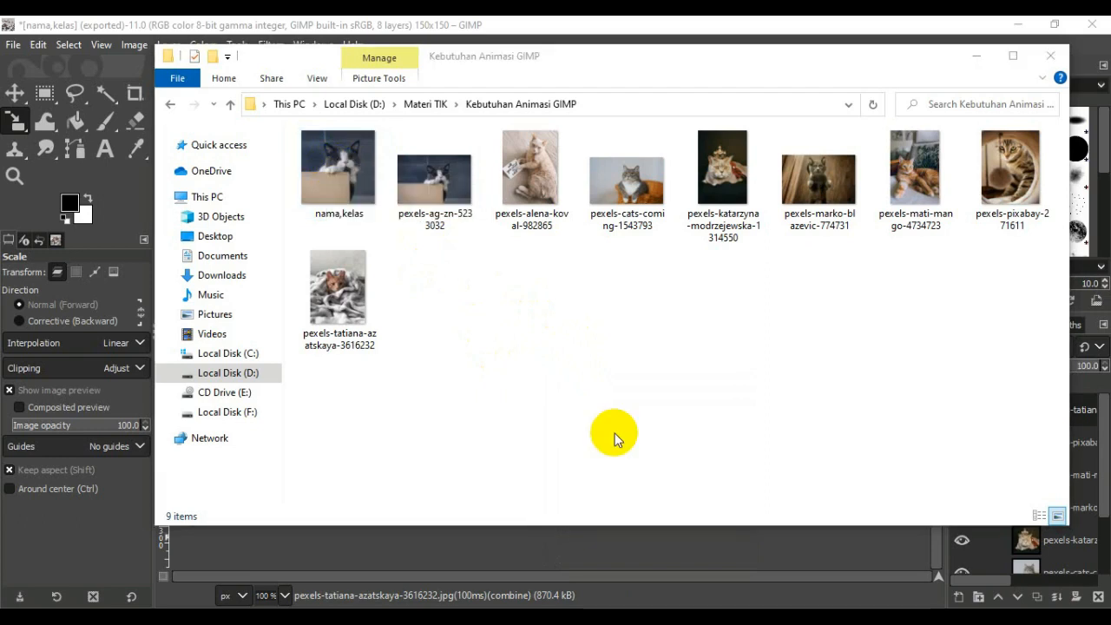
click(525, 296)
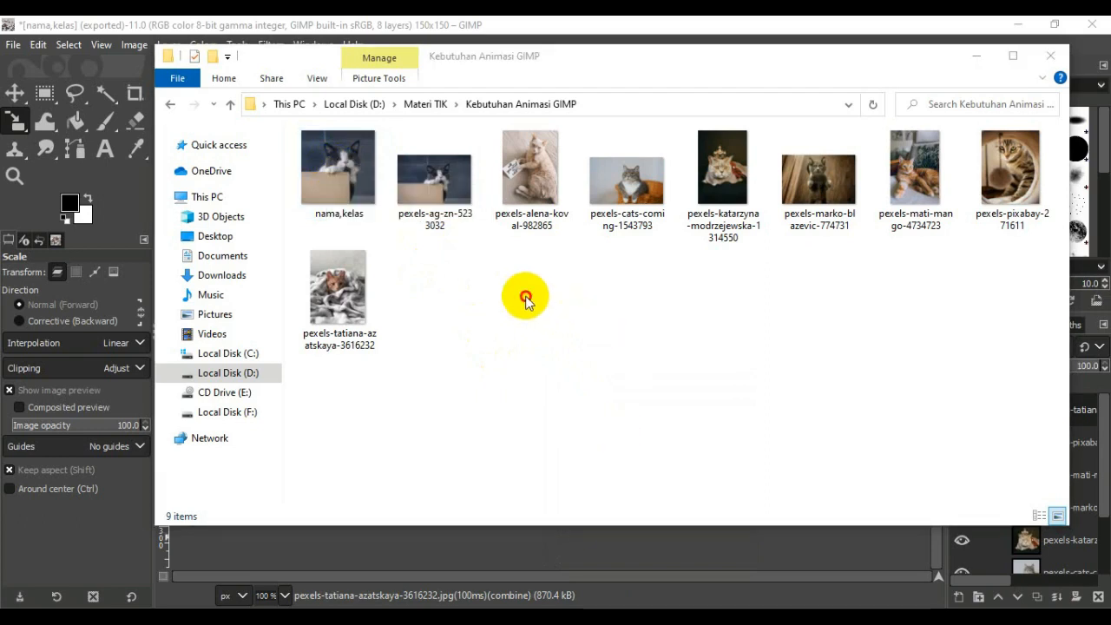
click(397, 204)
click(337, 177)
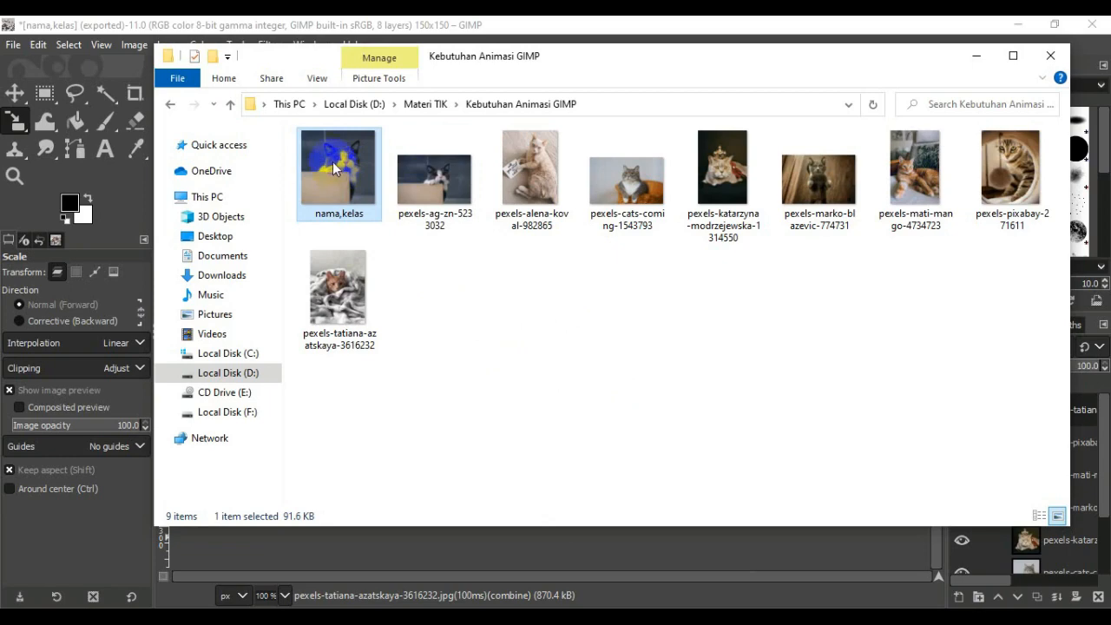
Place the nama,kelas GIF on slide 7 of the membuat gif animasi presentation in PowerPoint and preview it in the slide show.
drag(334, 163, 562, 392)
drag(514, 346, 444, 290)
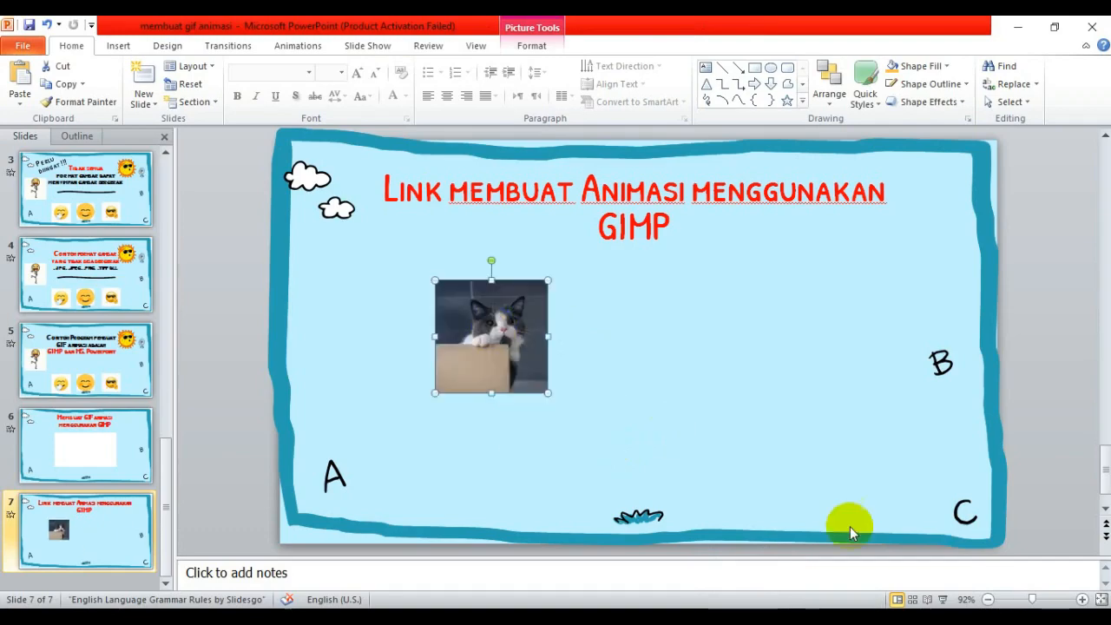
click(937, 599)
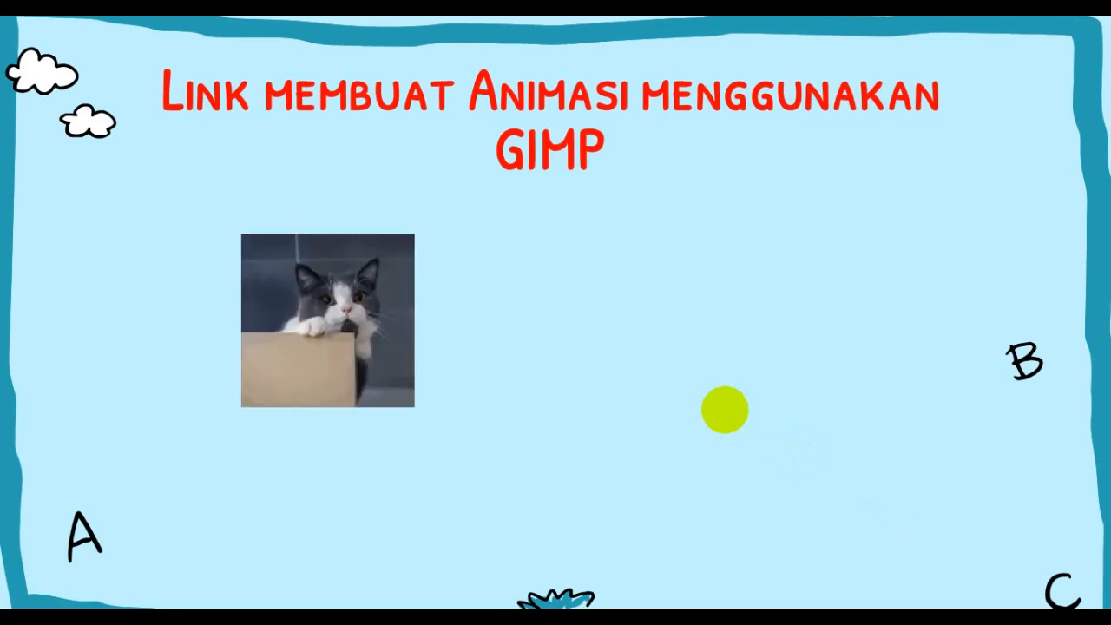
key(Escape)
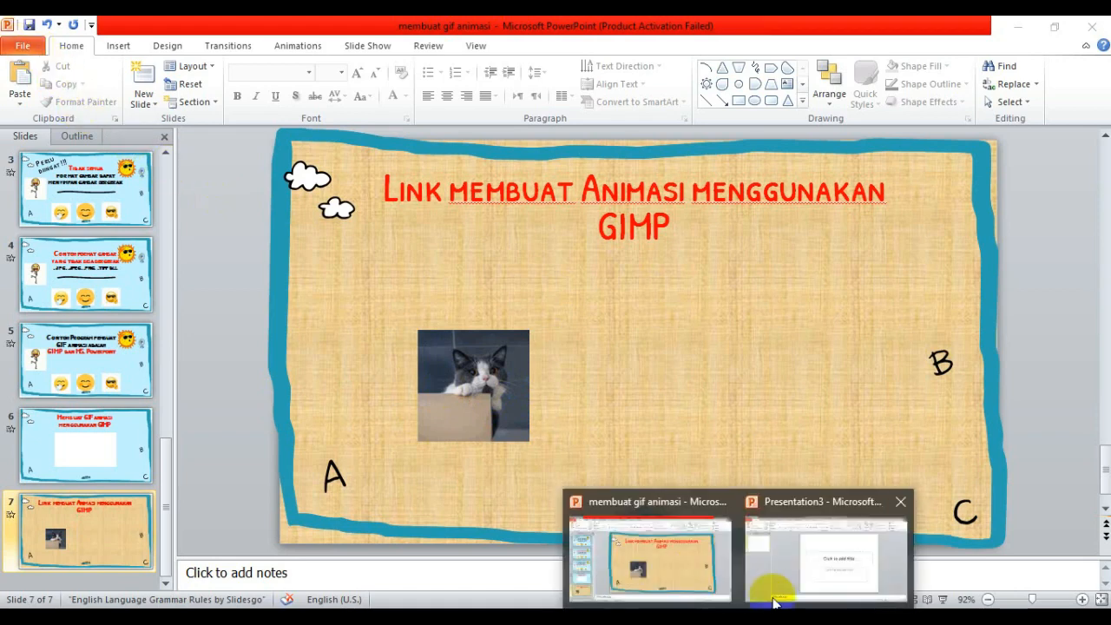
Switch to the blank Presentation3 and delete the title and subtitle placeholders from its slide.
click(781, 580)
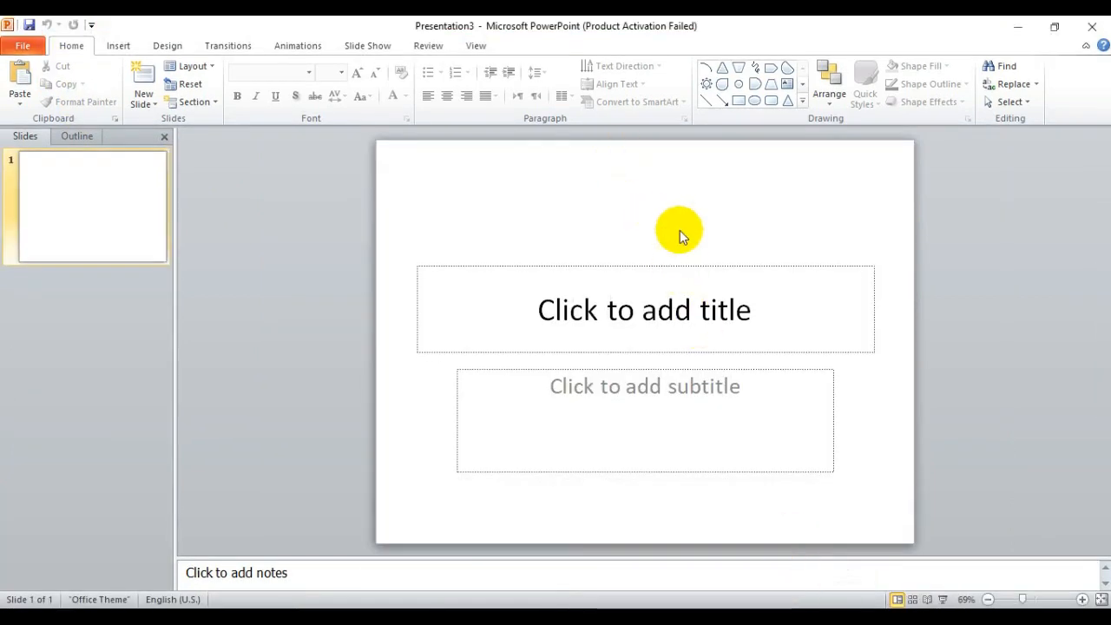
click(694, 267)
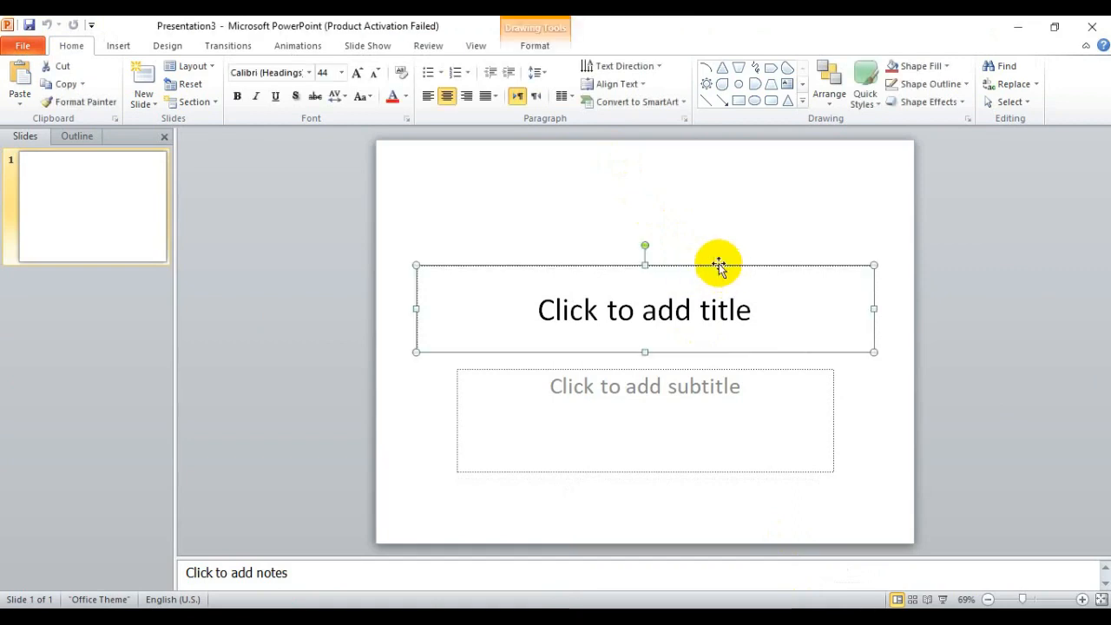
key(Delete)
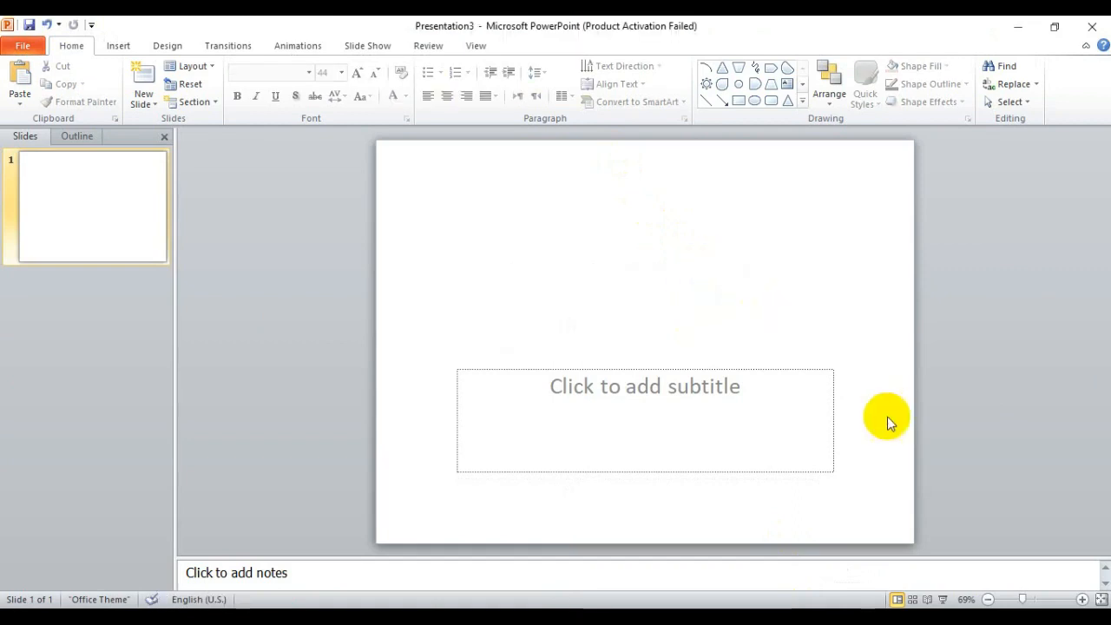
click(821, 369)
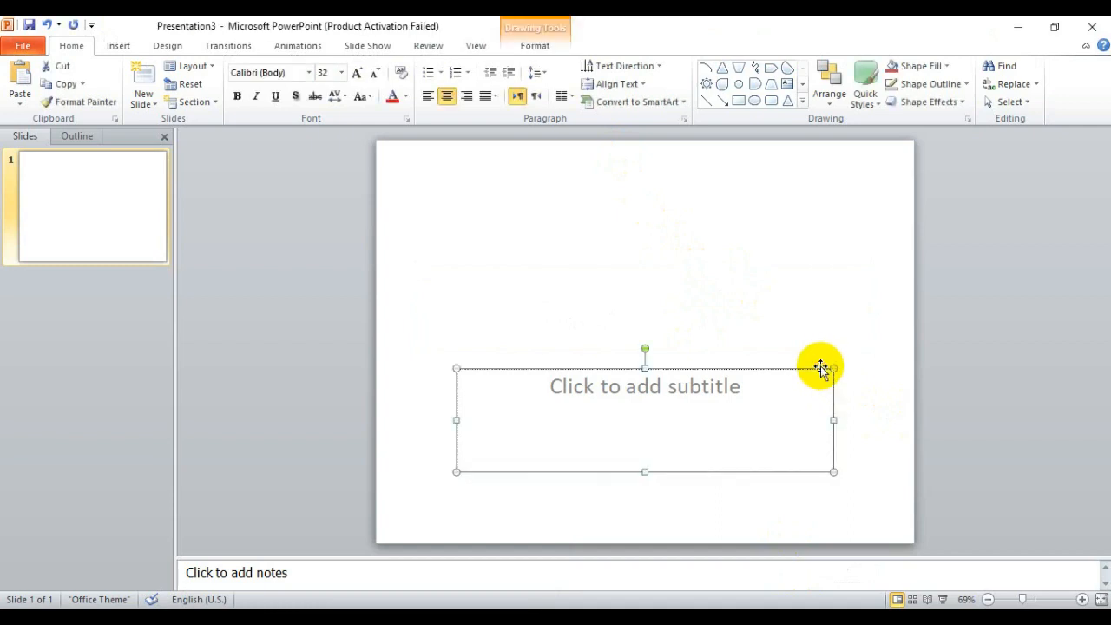
key(Delete)
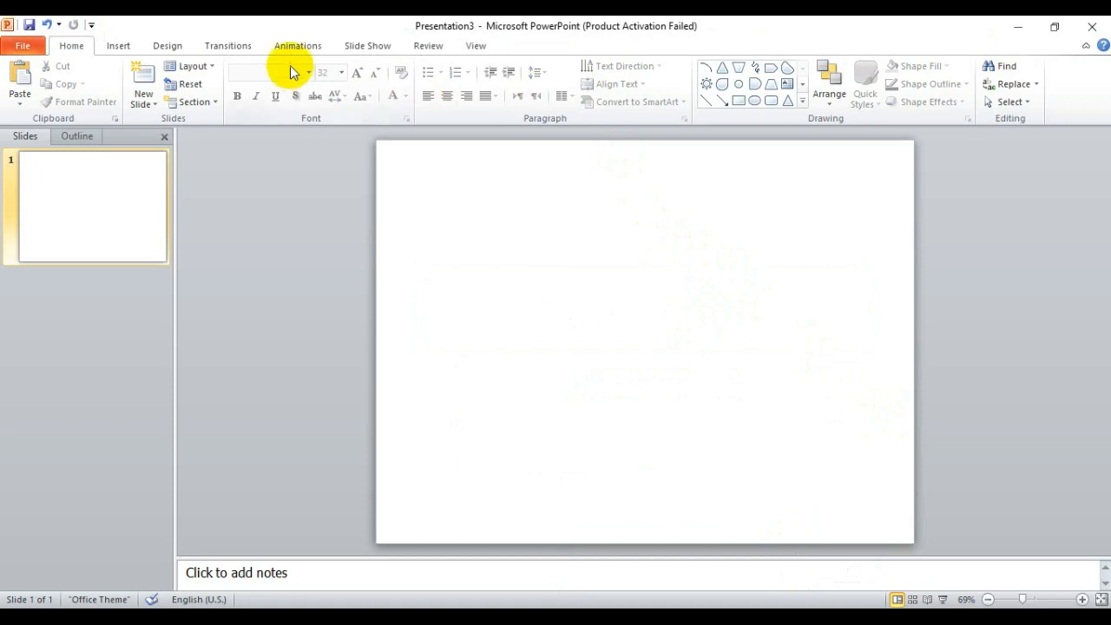
click(122, 49)
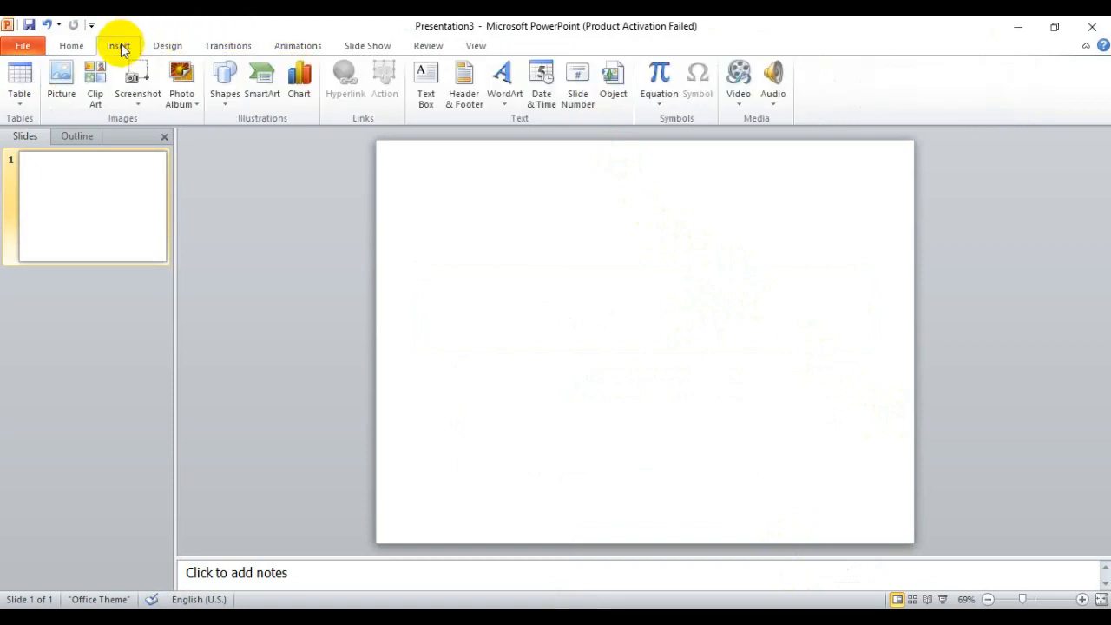
click(60, 85)
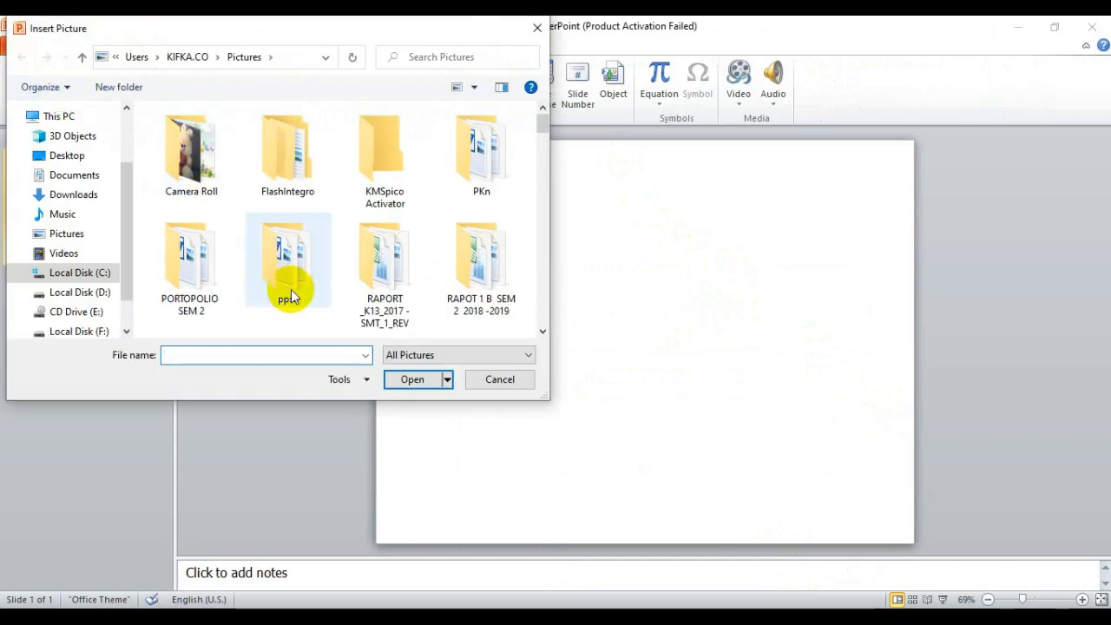
click(290, 294)
scroll(290, 289, down, 5)
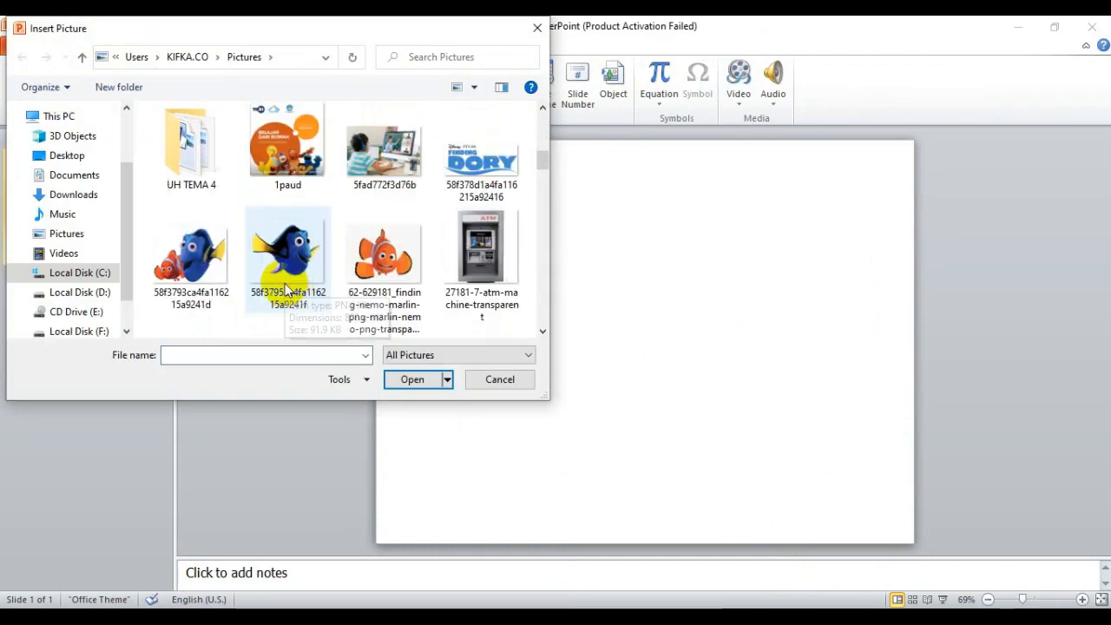
scroll(287, 289, down, 5)
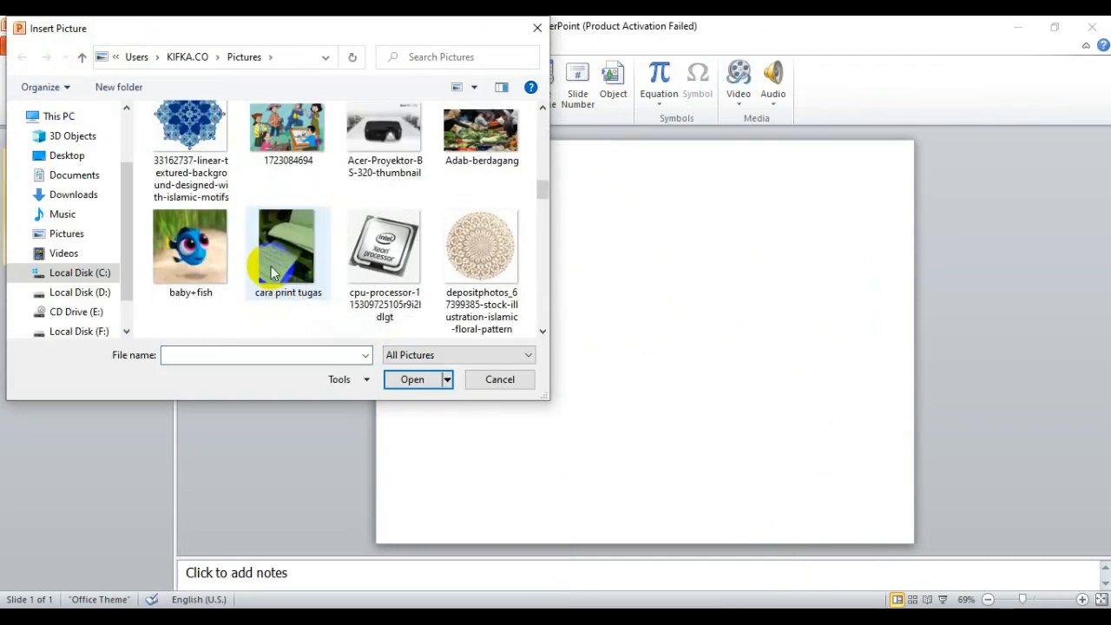
scroll(445, 234, down, 5)
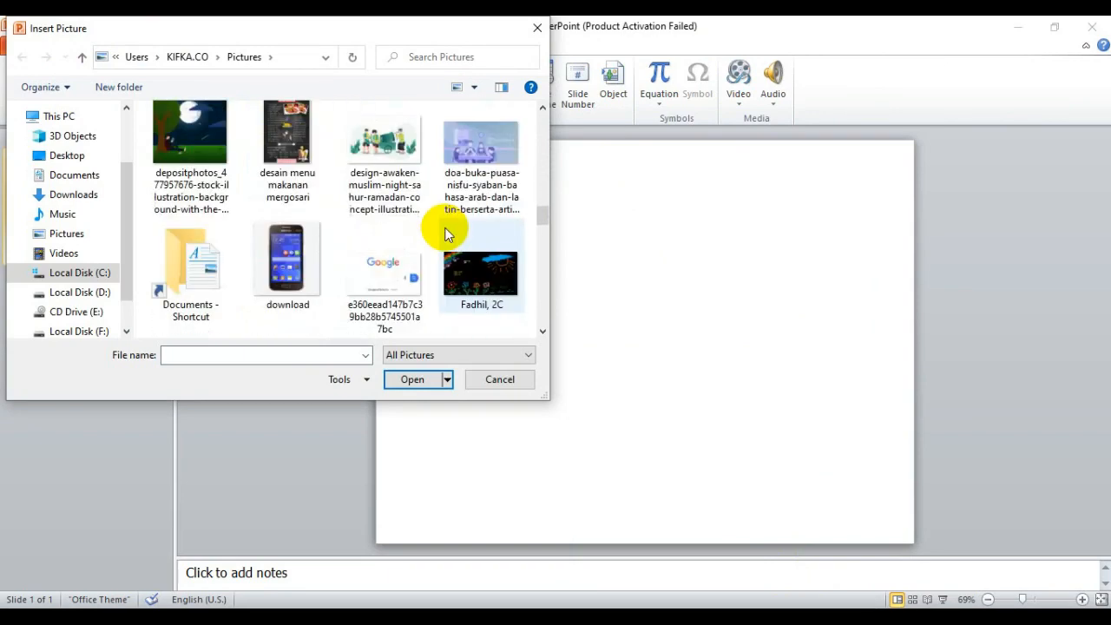
scroll(460, 235, down, 2)
scroll(461, 241, down, 2)
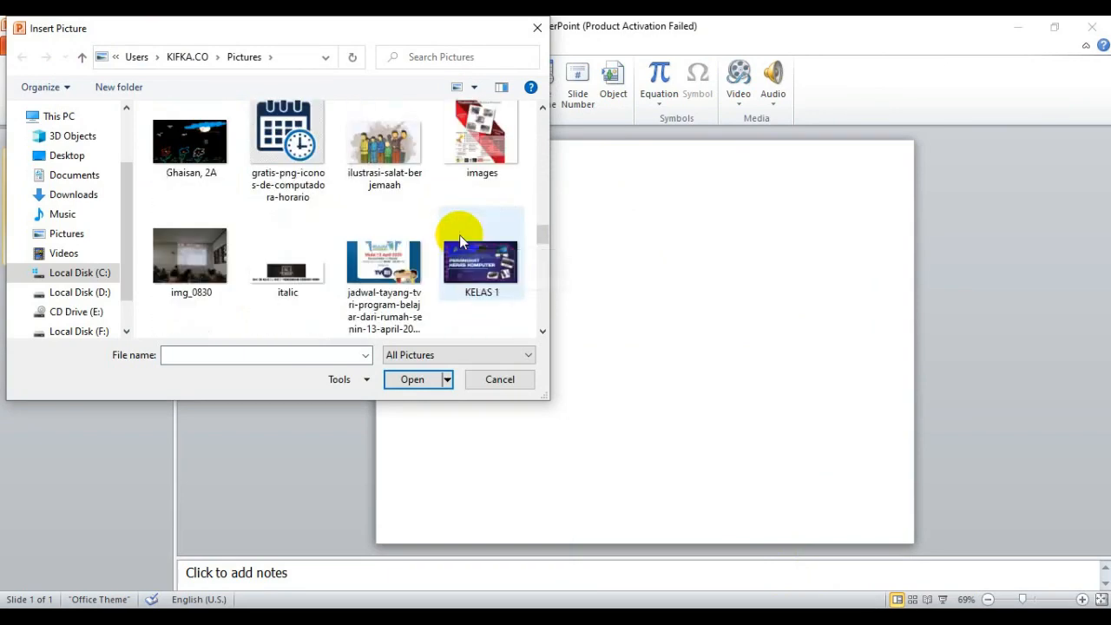
scroll(459, 234, down, 4)
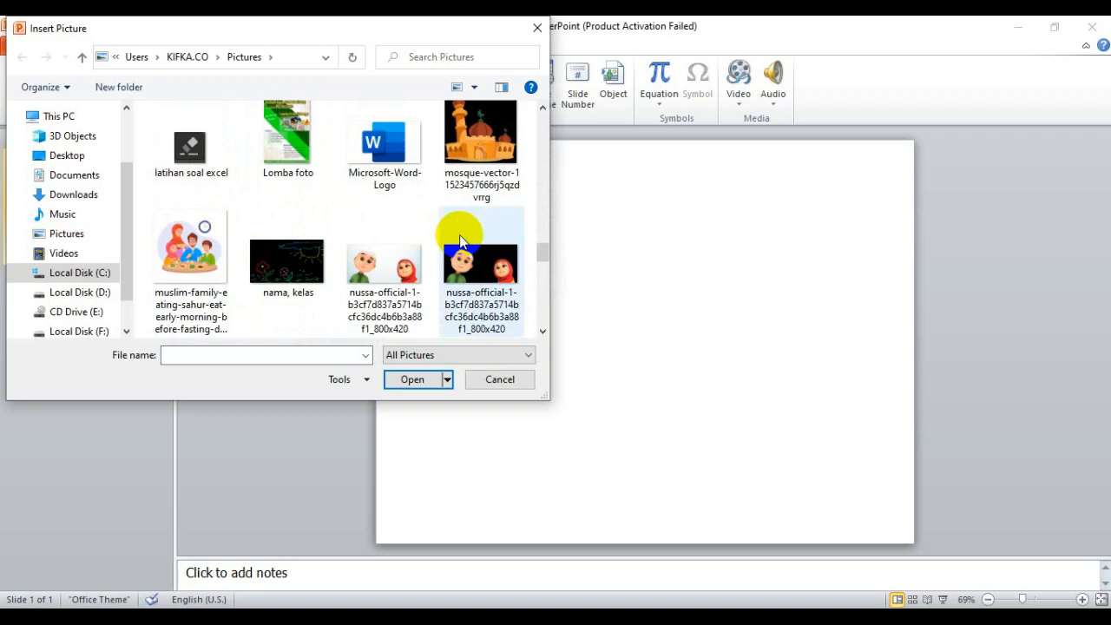
scroll(461, 241, down, 4)
scroll(460, 241, down, 2)
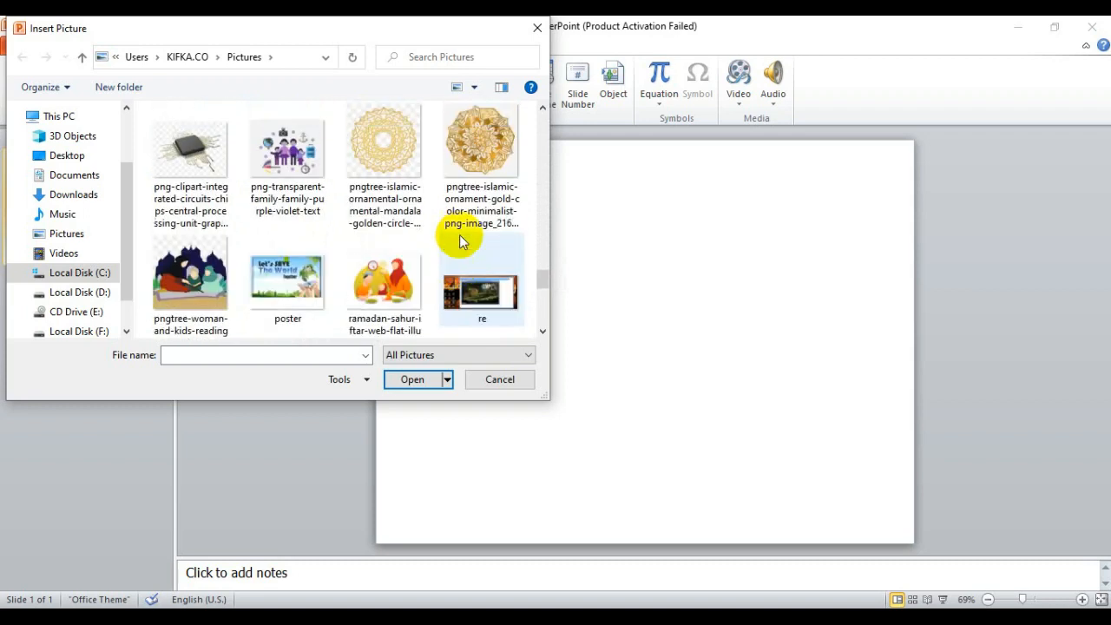
scroll(461, 241, up, 2)
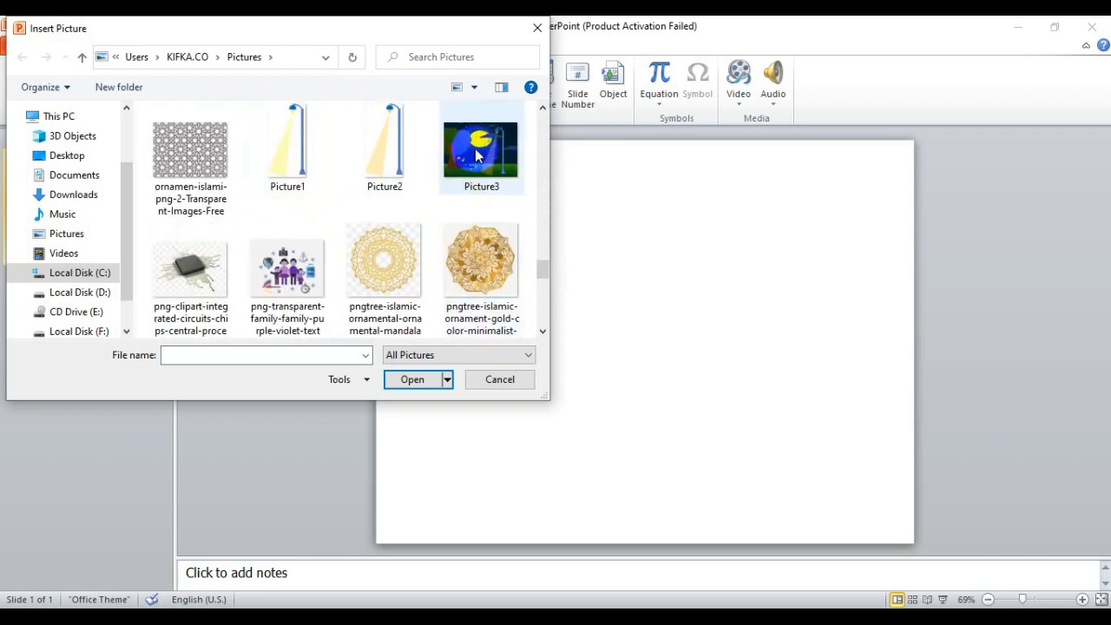
click(538, 28)
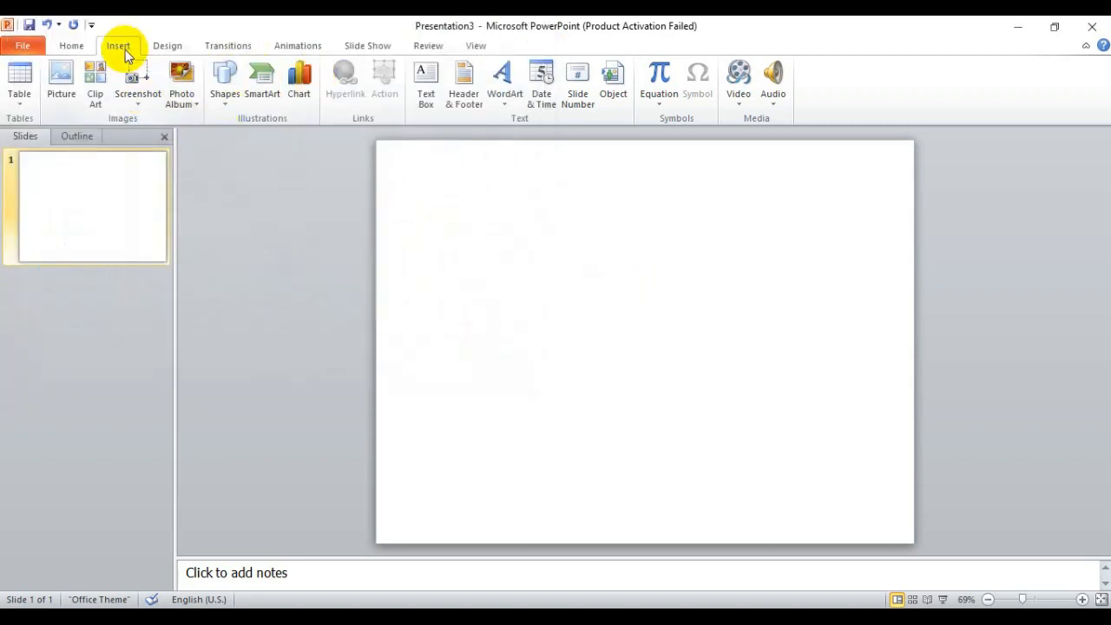
click(65, 79)
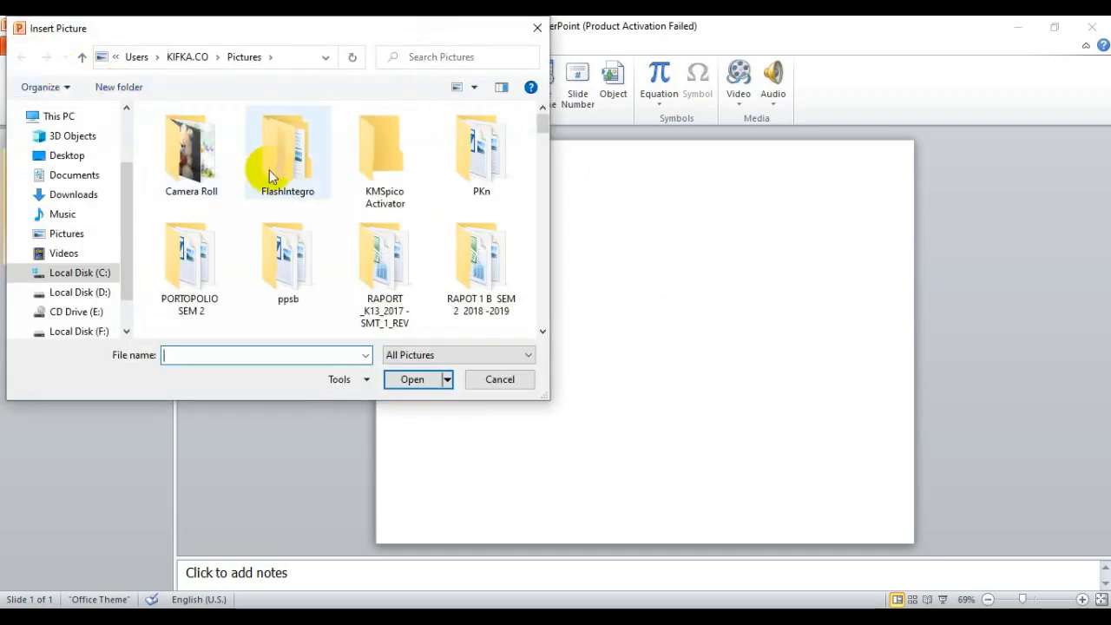
scroll(269, 171, down, 5)
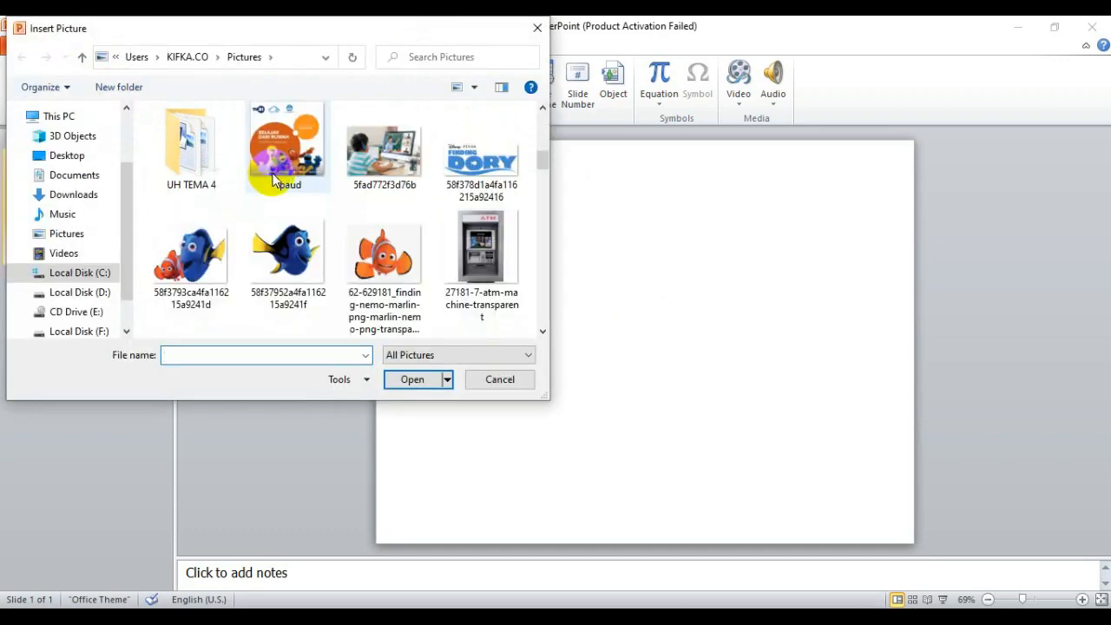
scroll(273, 173, down, 6)
click(537, 28)
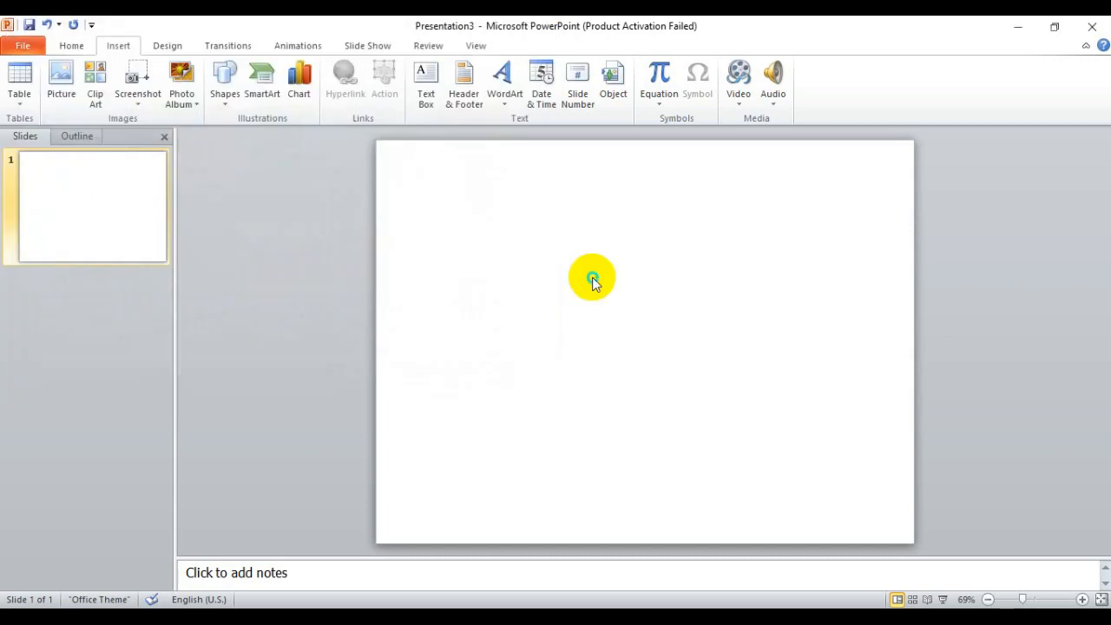
right_click(592, 279)
click(666, 461)
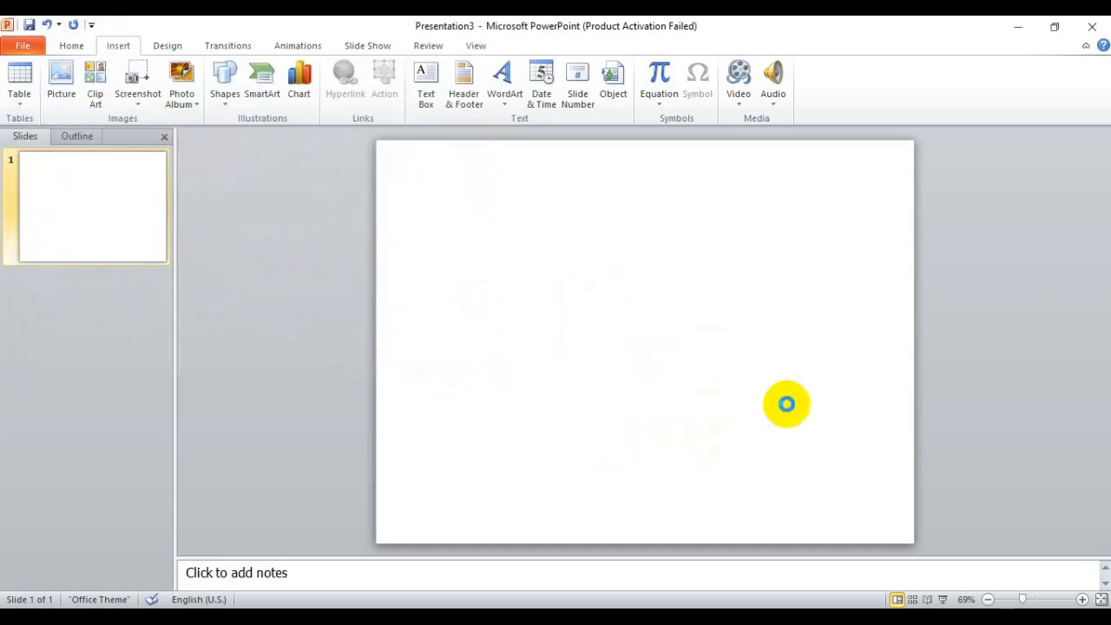
click(576, 145)
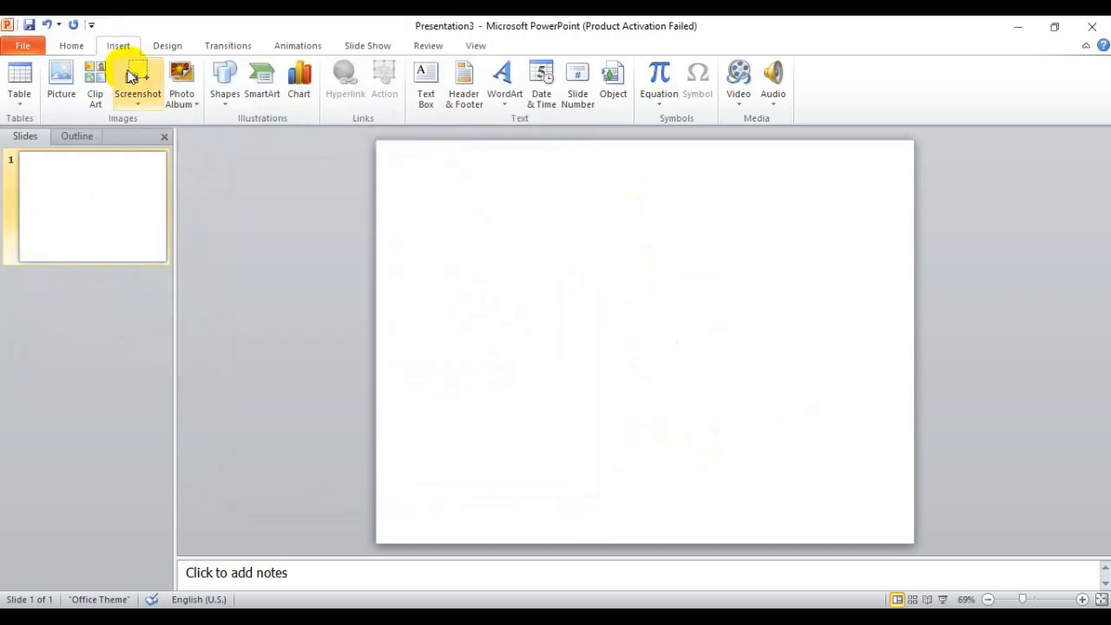
Insert the depositphotos_477957676 moonlit night illustration from the Pictures folder onto the blank slide.
click(63, 94)
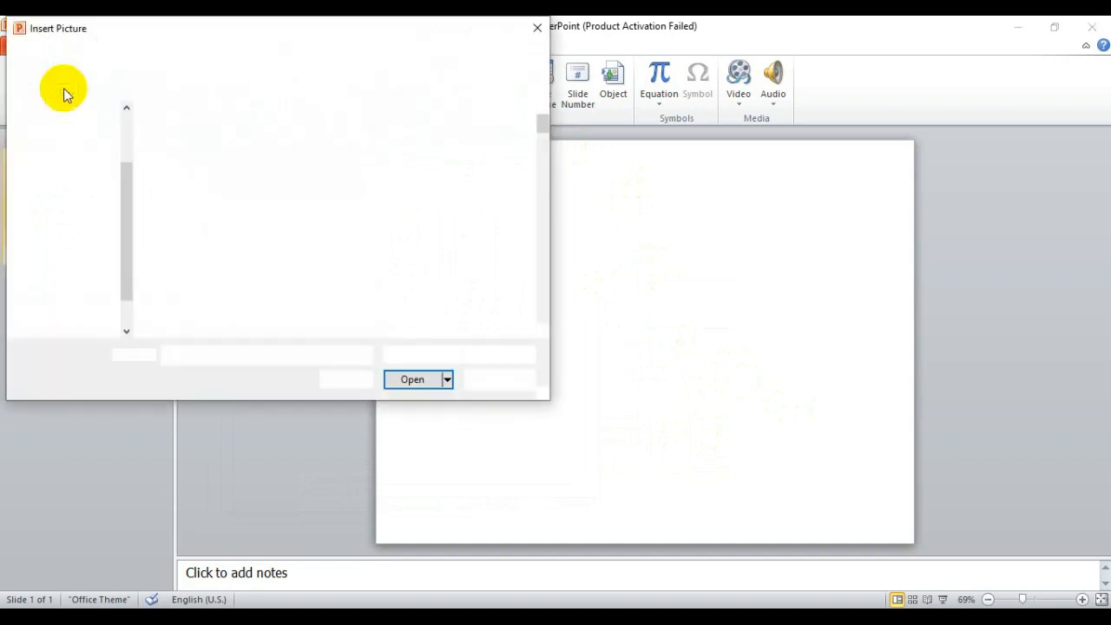
click(204, 190)
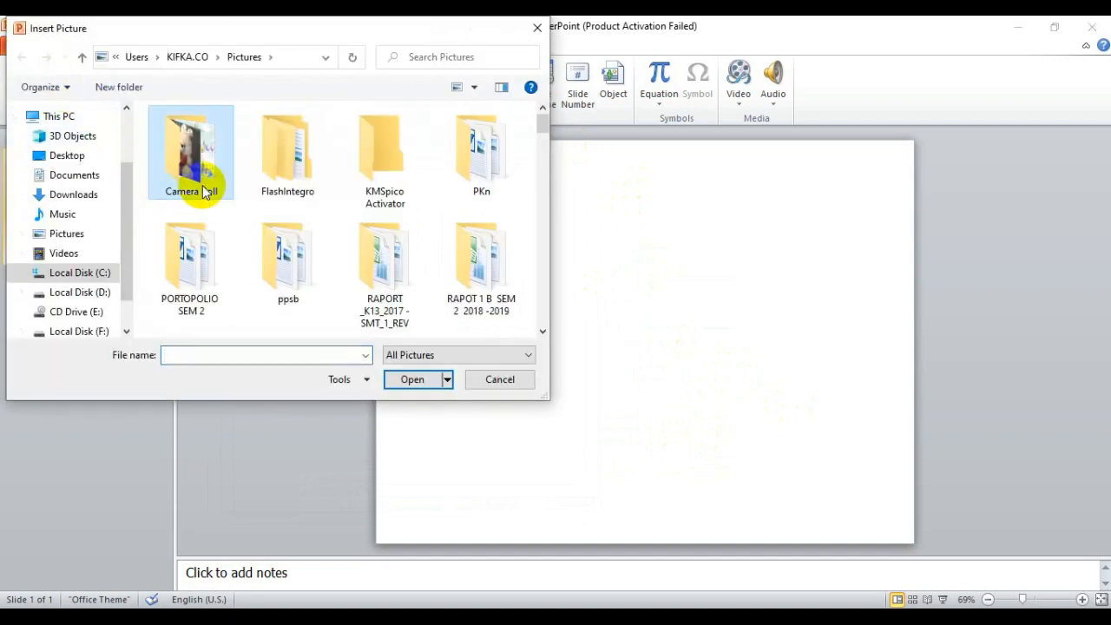
scroll(204, 191, down, 5)
scroll(261, 208, down, 3)
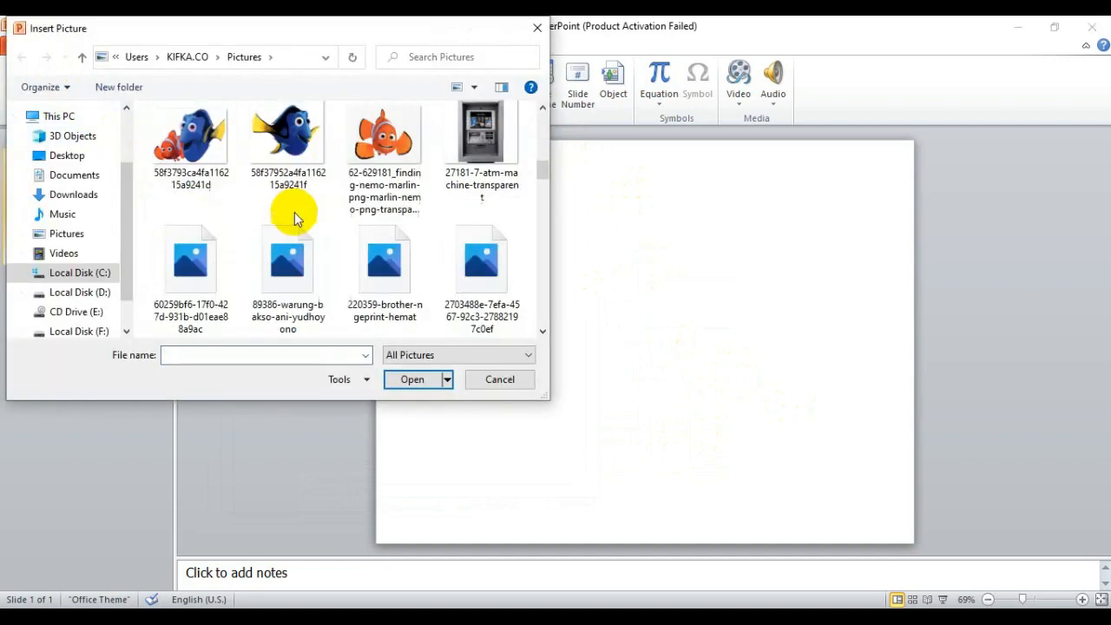
scroll(303, 208, down, 5)
scroll(333, 187, down, 2)
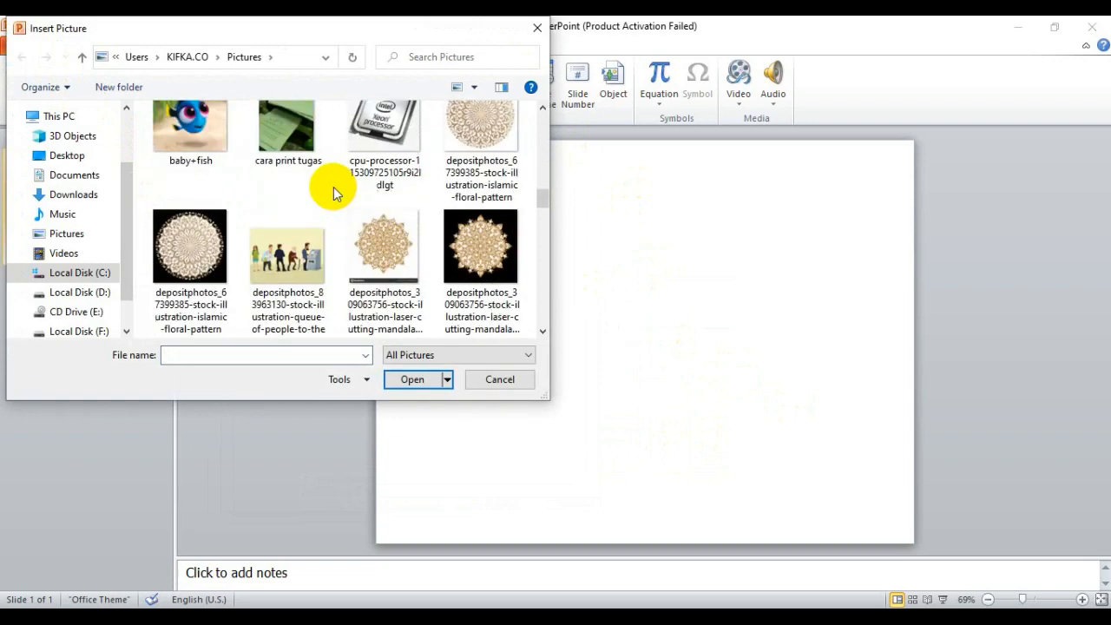
scroll(330, 174, down, 5)
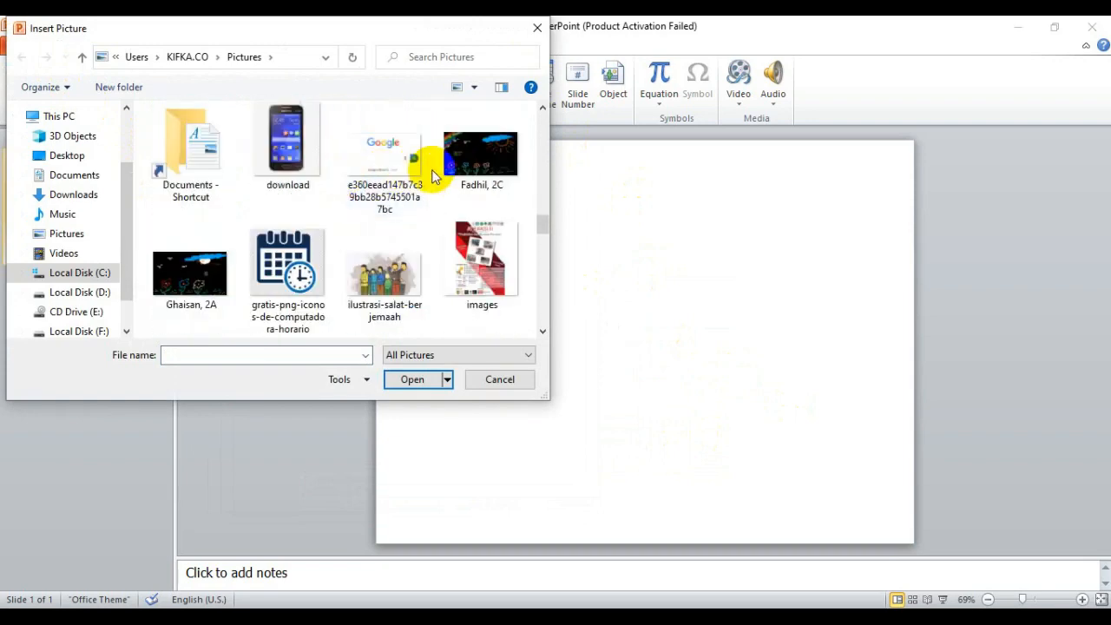
scroll(427, 170, down, 6)
scroll(434, 176, down, 5)
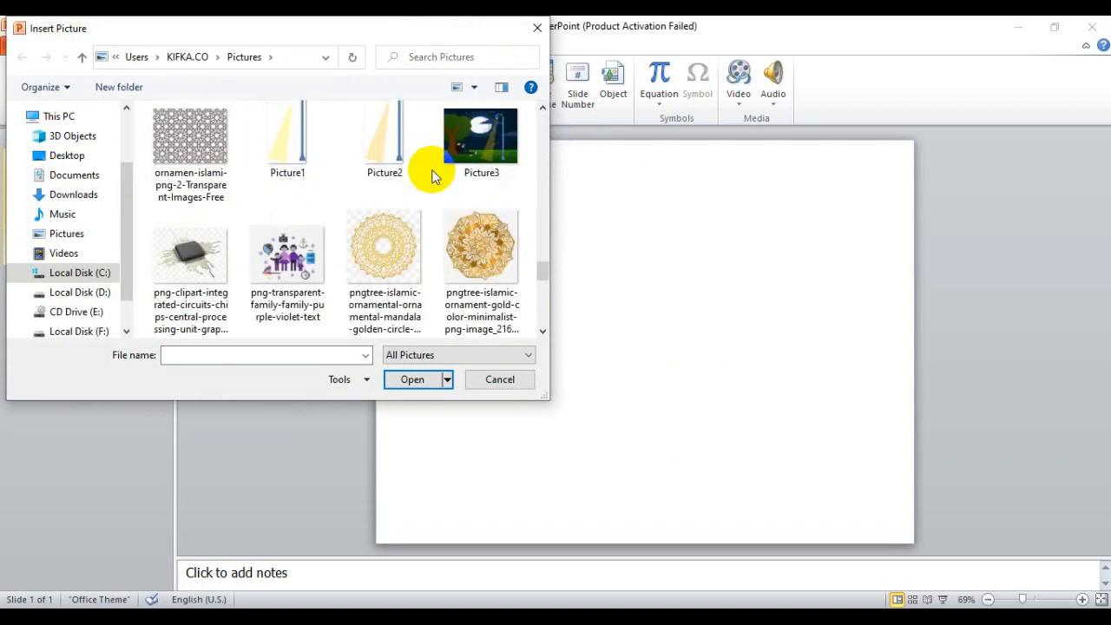
click(469, 139)
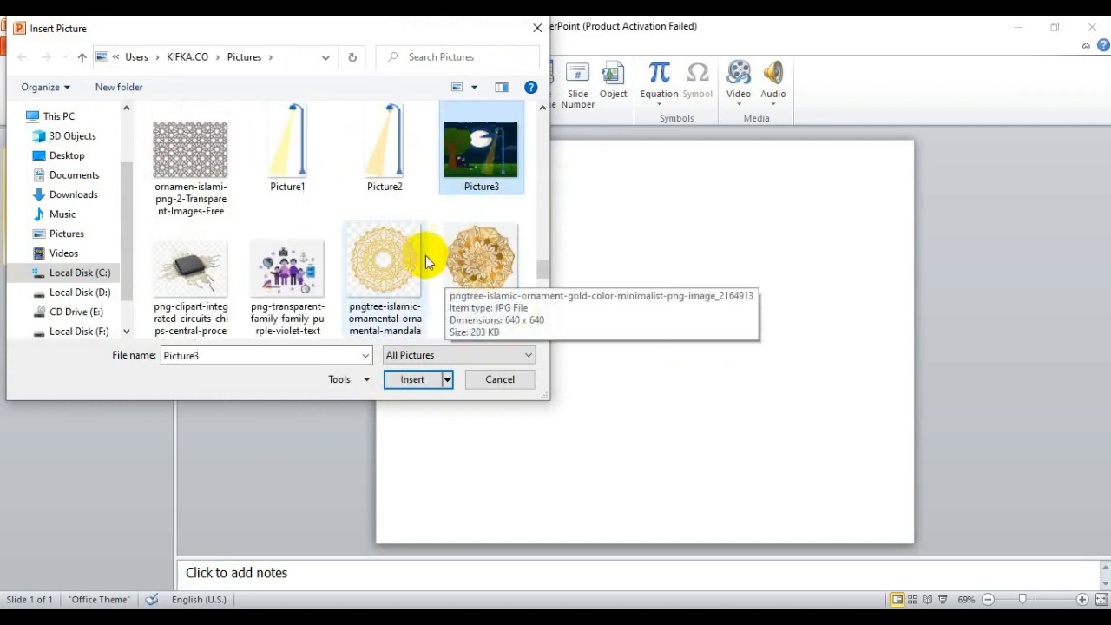
scroll(433, 207, down, 5)
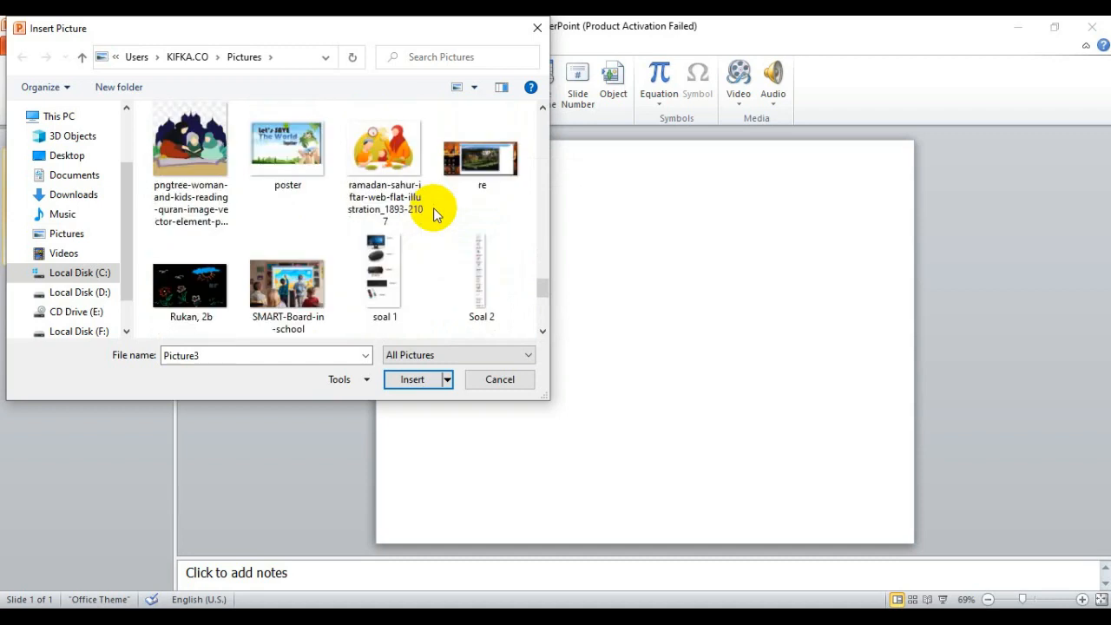
scroll(433, 207, down, 8)
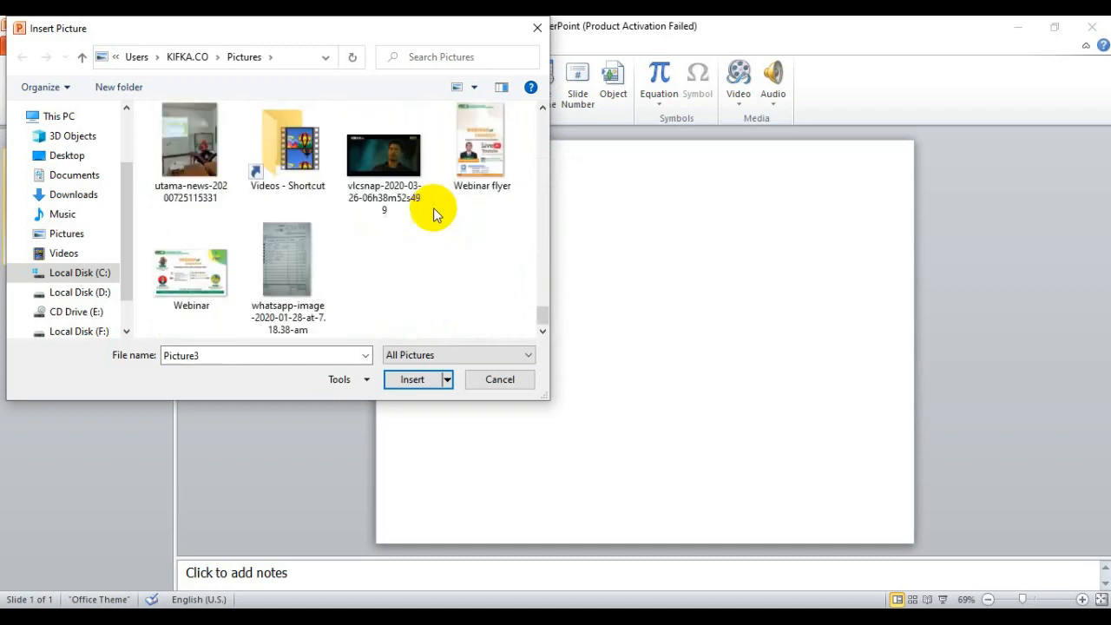
scroll(433, 207, up, 2)
scroll(433, 207, up, 10)
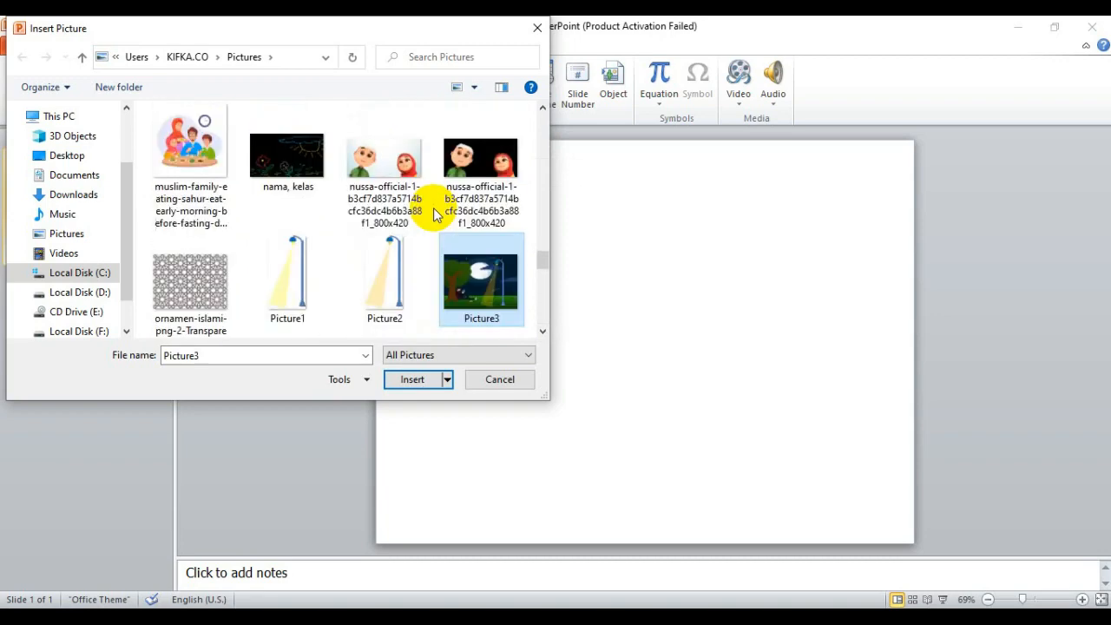
scroll(433, 207, up, 3)
scroll(433, 207, up, 3)
scroll(434, 207, up, 2)
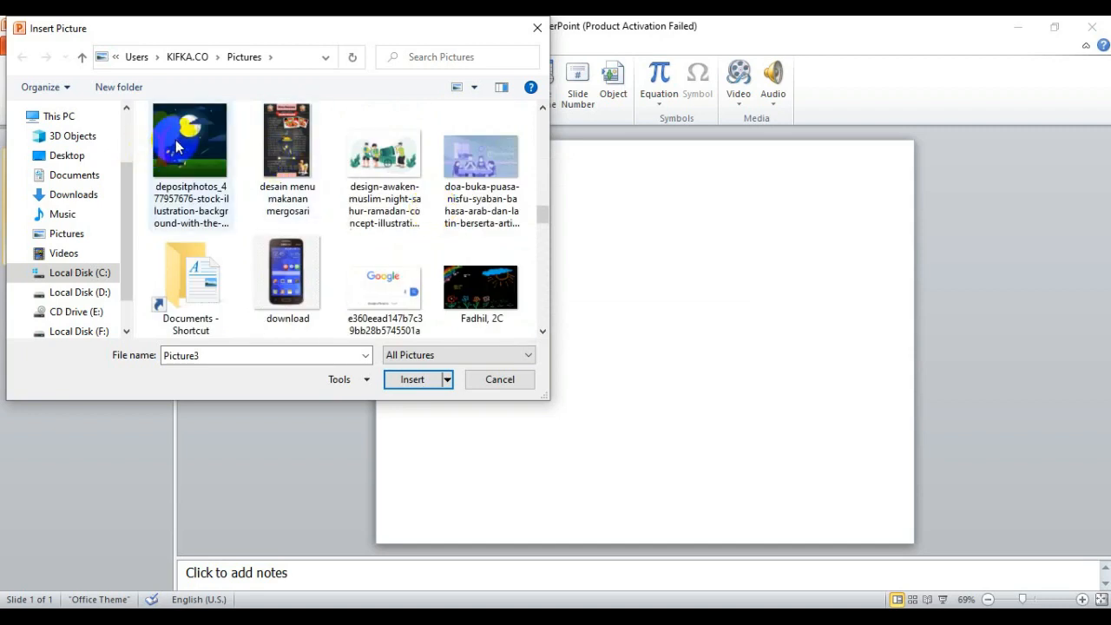
click(194, 165)
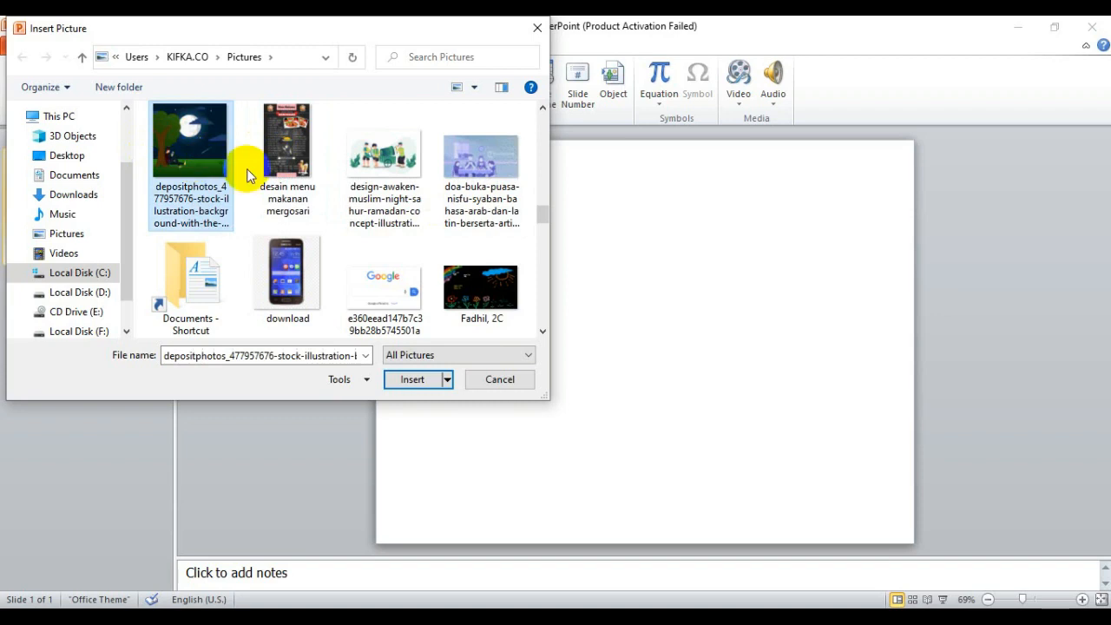
click(406, 384)
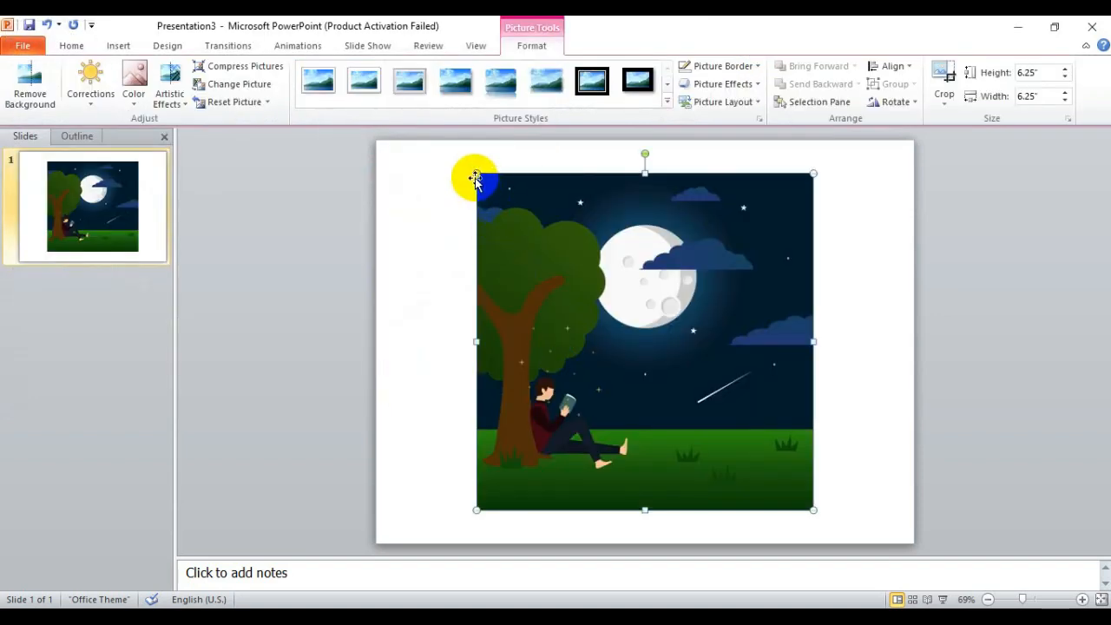
Stretch the night illustration to cover the whole slide, 7.5" high and 10" wide.
drag(473, 173, 434, 243)
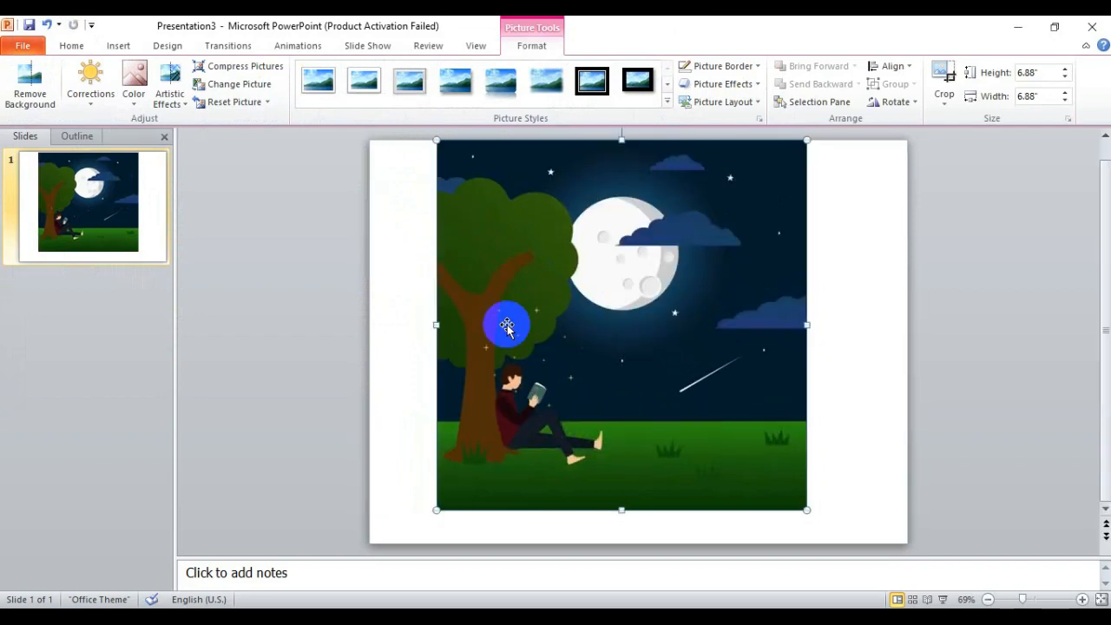
drag(438, 334, 370, 326)
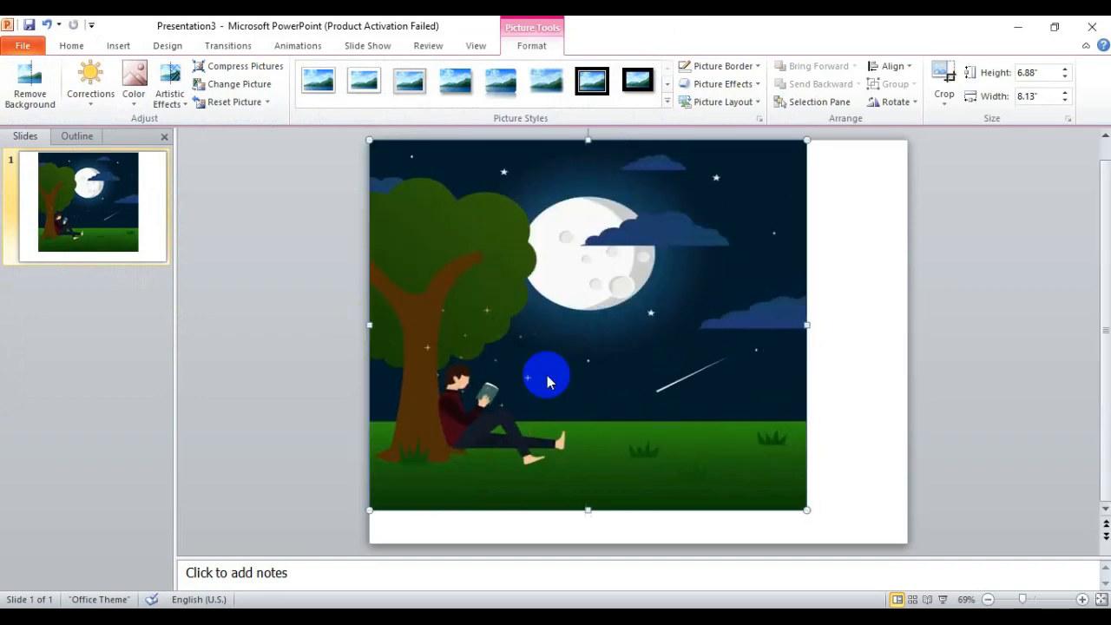
drag(805, 325, 907, 326)
drag(639, 511, 639, 544)
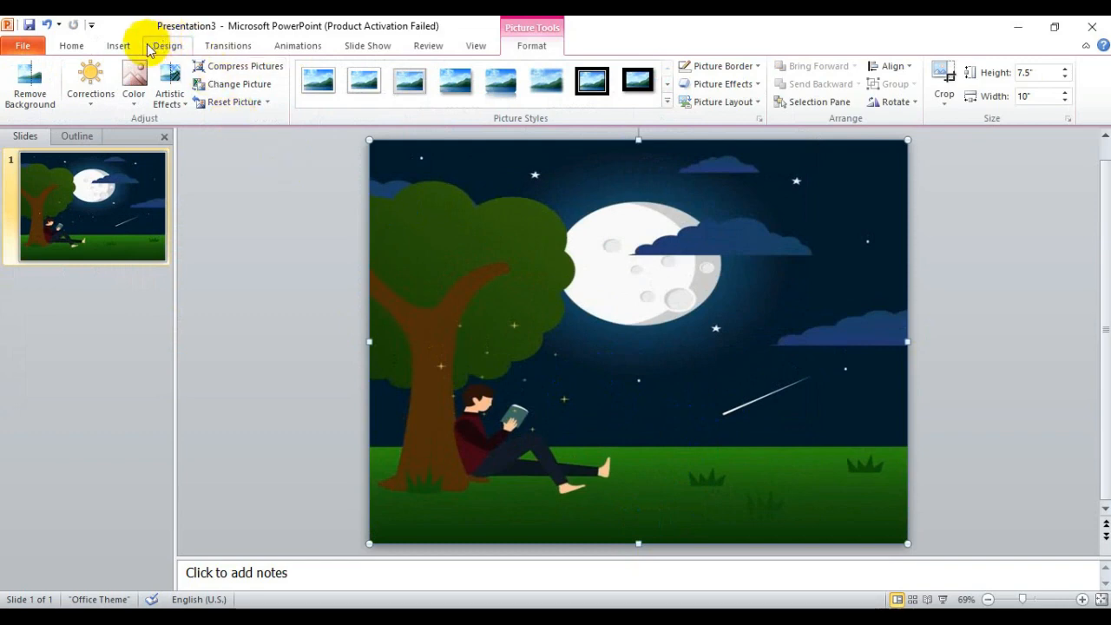
Open the gallery of shapes available for drawing over the night background.
click(115, 50)
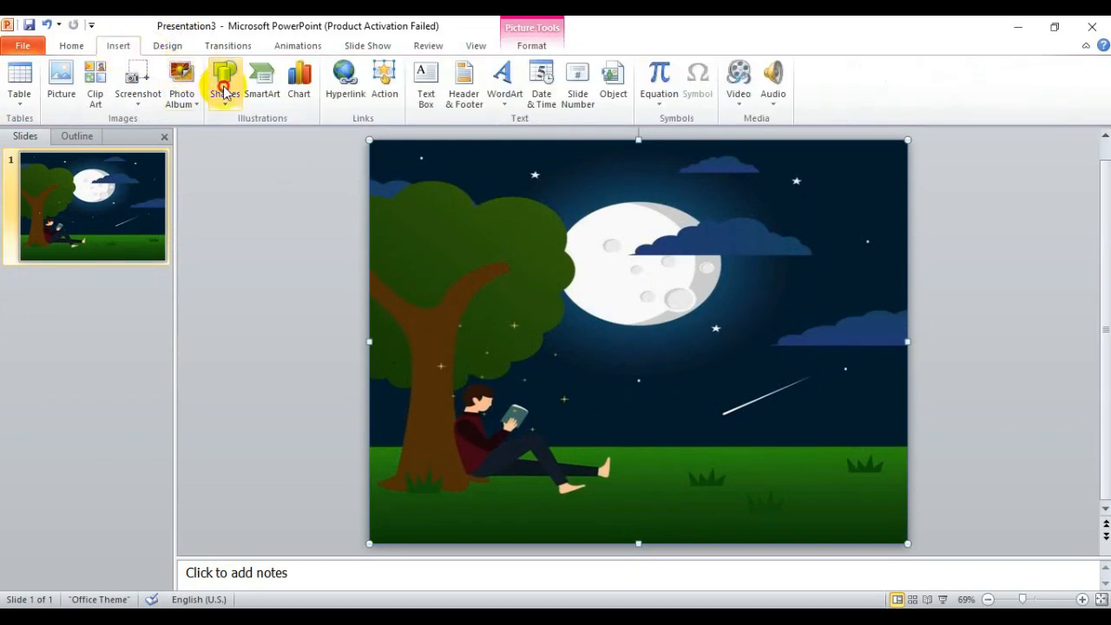
click(223, 87)
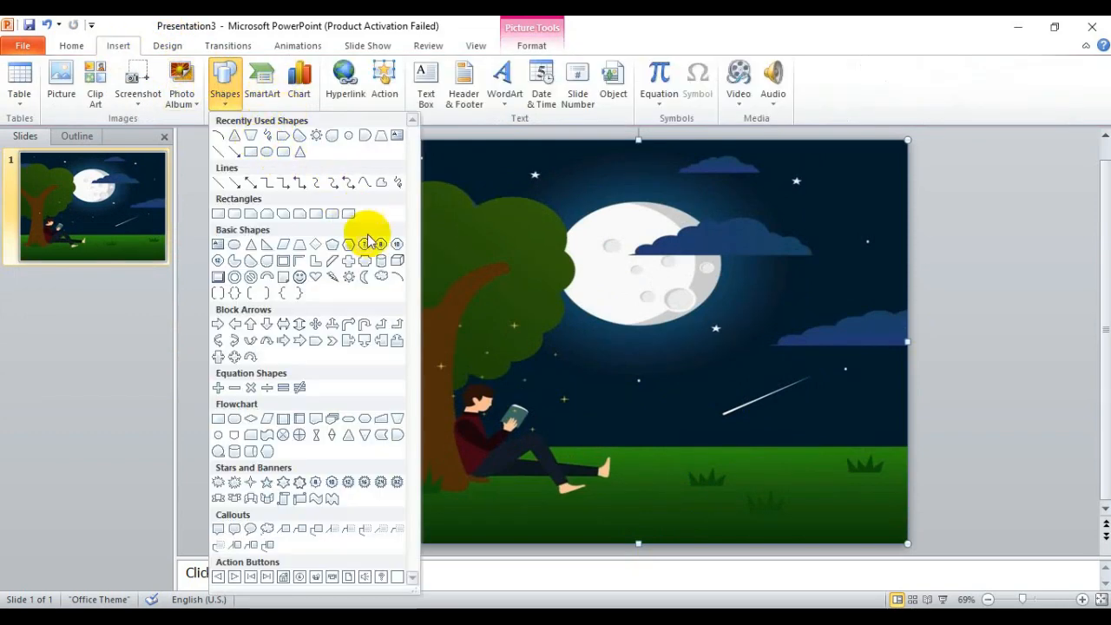
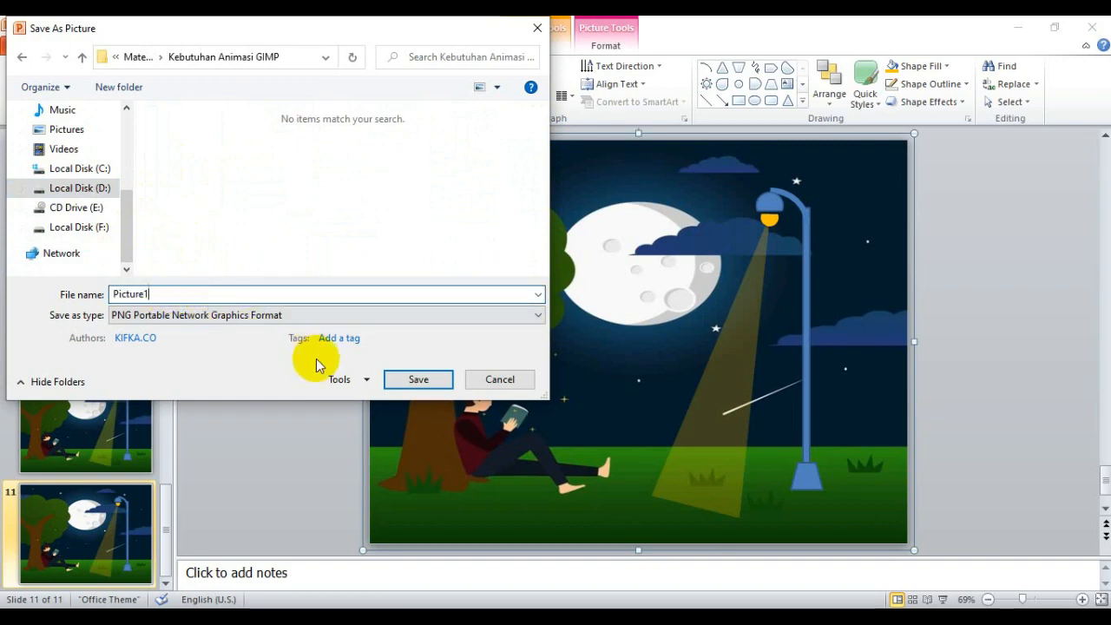
Save the grouped slide 11 scene as Picture1 in GIF Graphics Interchange Format in the Kebutuhan Animasi GIMP folder.
click(174, 315)
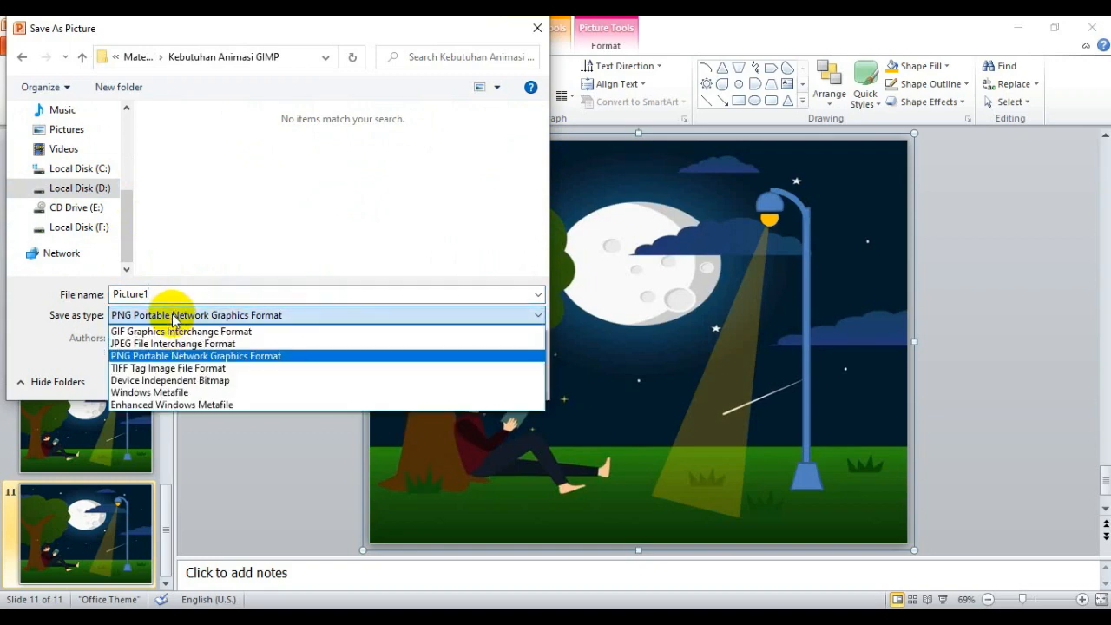
click(119, 331)
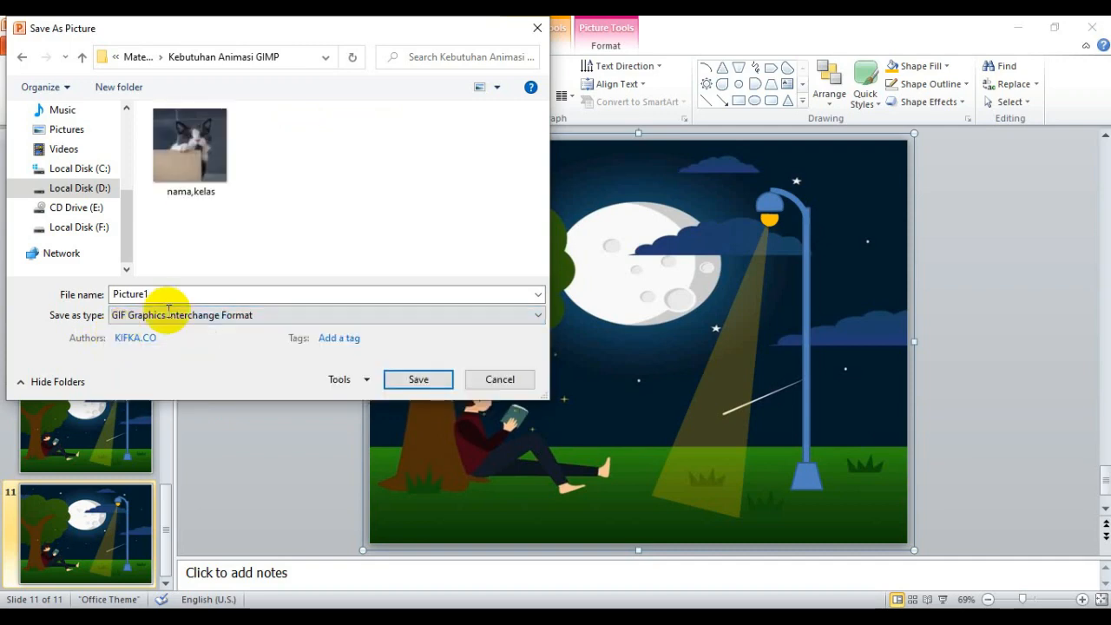
click(388, 392)
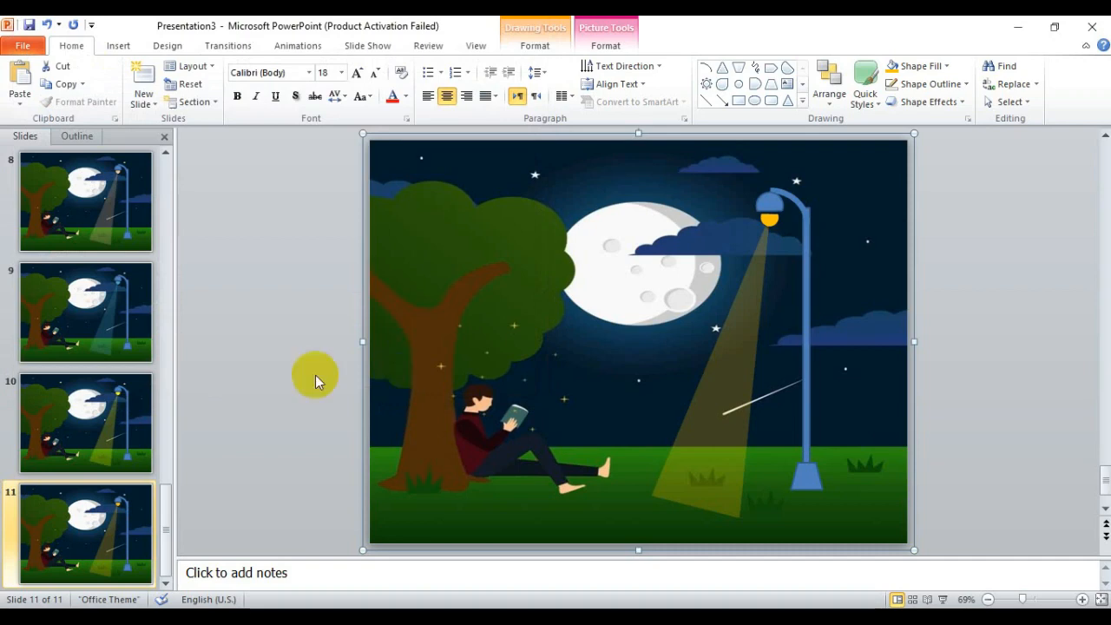
Group the night background and all street lamp shapes on slide 10 into one object.
click(87, 395)
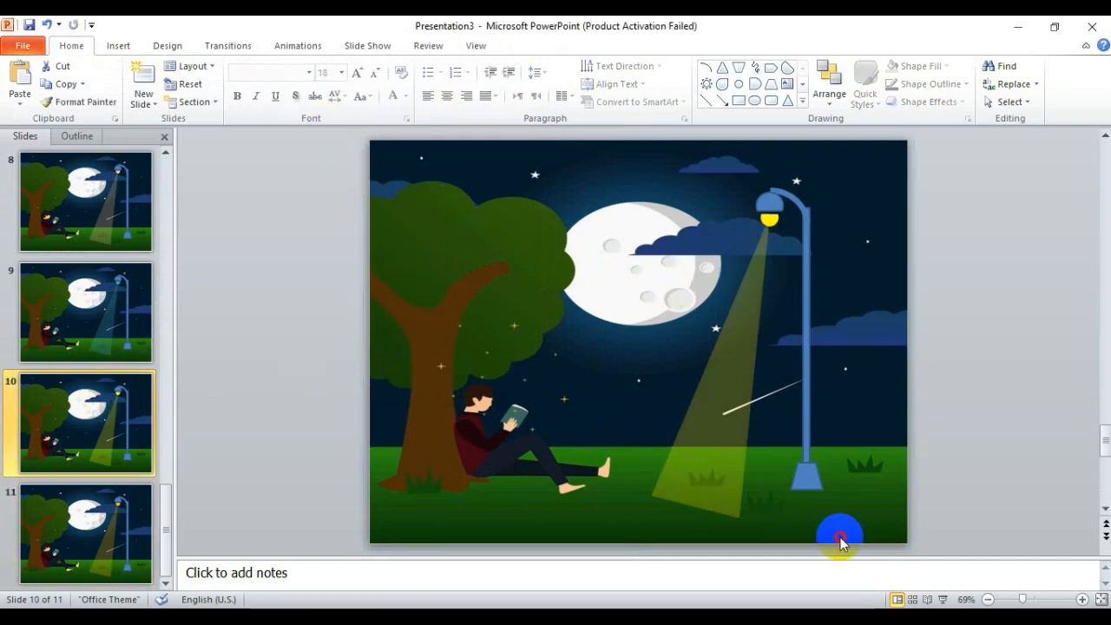
mouse_move(290, 131)
mouse_down()
mouse_move(459, 384)
mouse_move(906, 595)
mouse_move(940, 545)
mouse_up()
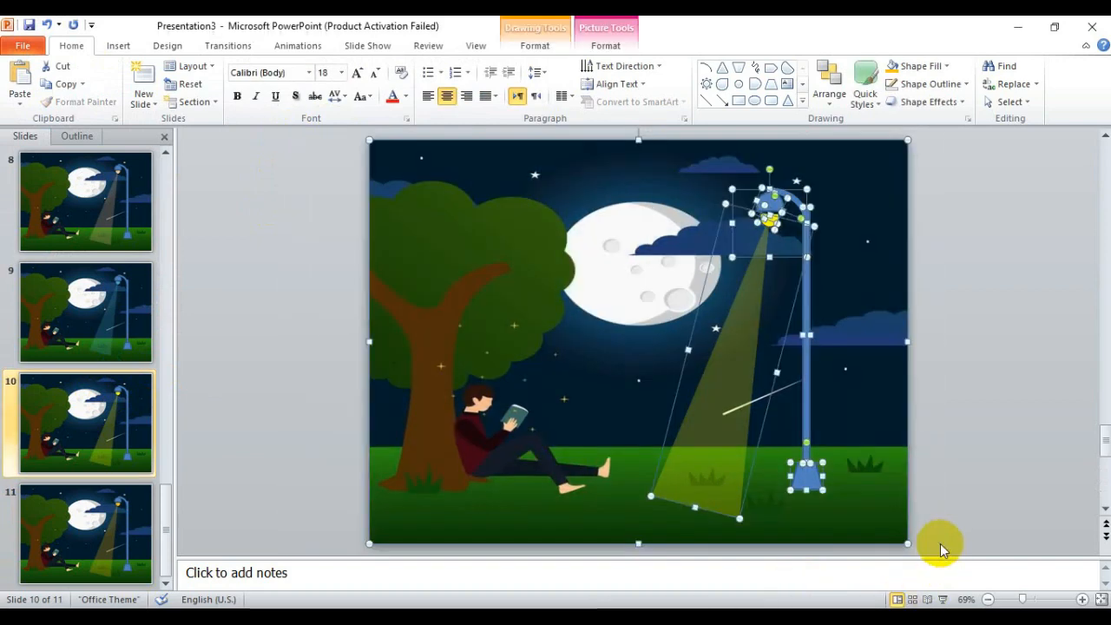
right_click(651, 298)
mouse_move(754, 384)
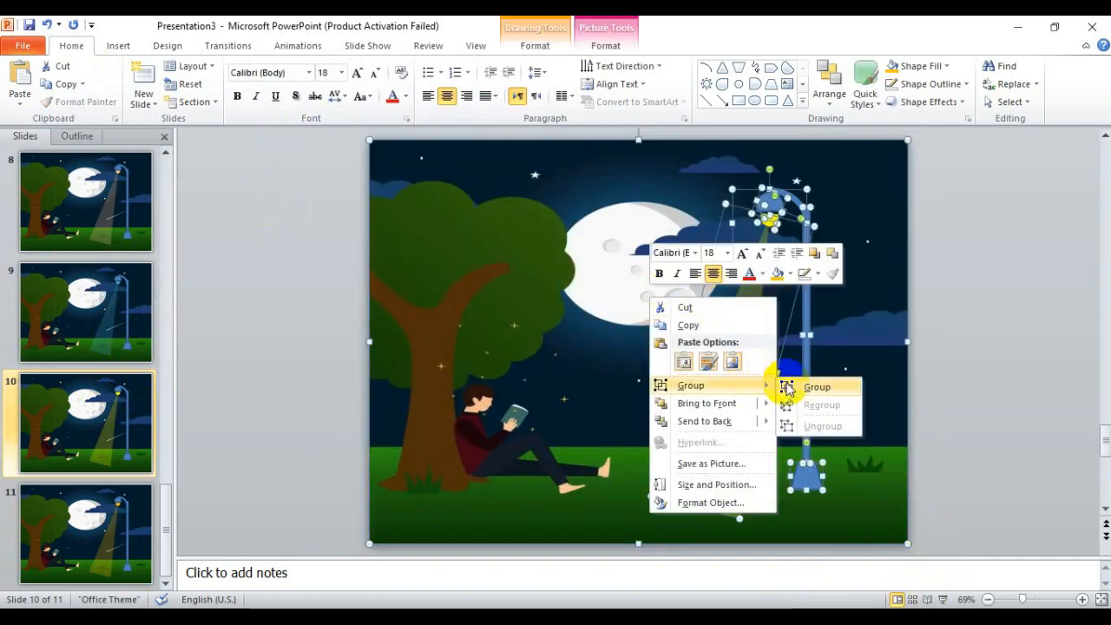
click(810, 387)
Save the grouped slide 10 scene as a picture named Picture2 in GIF Graphics Interchange Format.
right_click(613, 310)
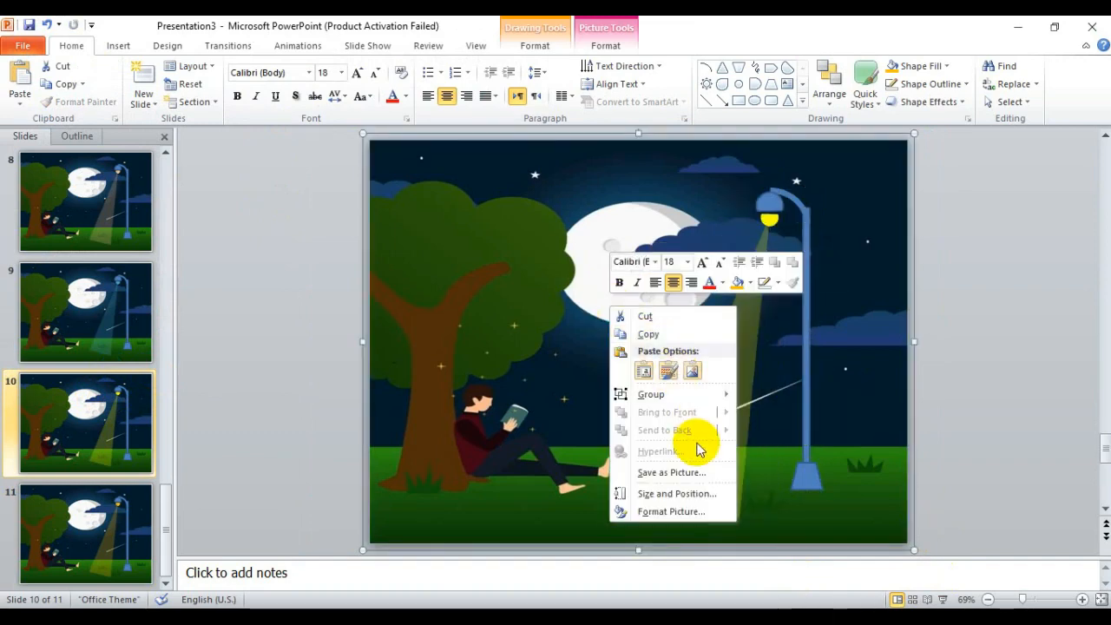
click(492, 272)
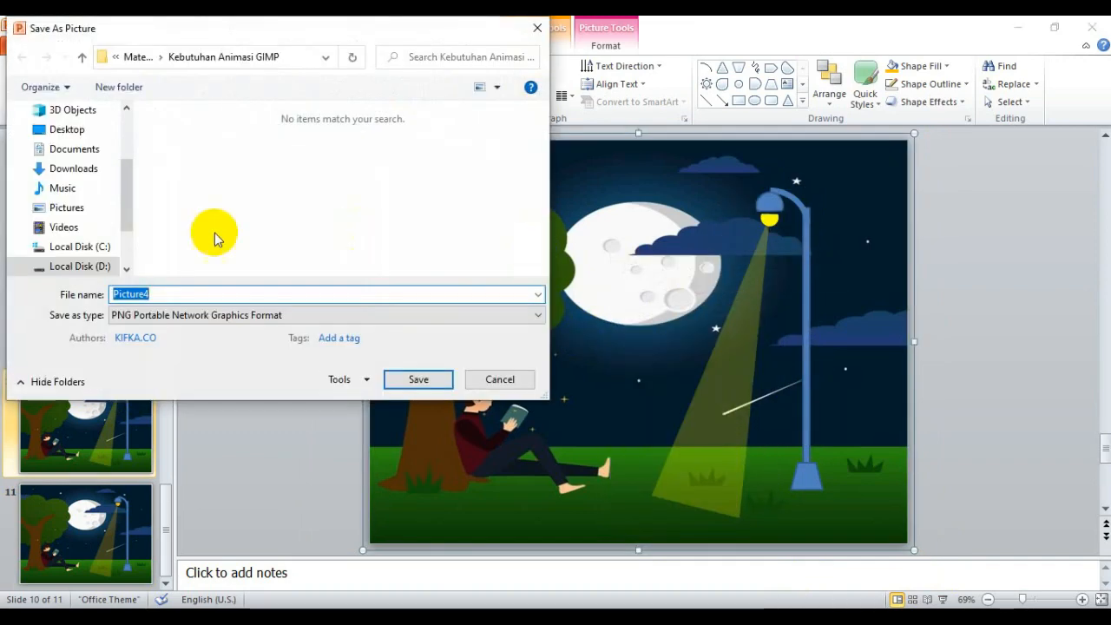
click(173, 316)
click(156, 327)
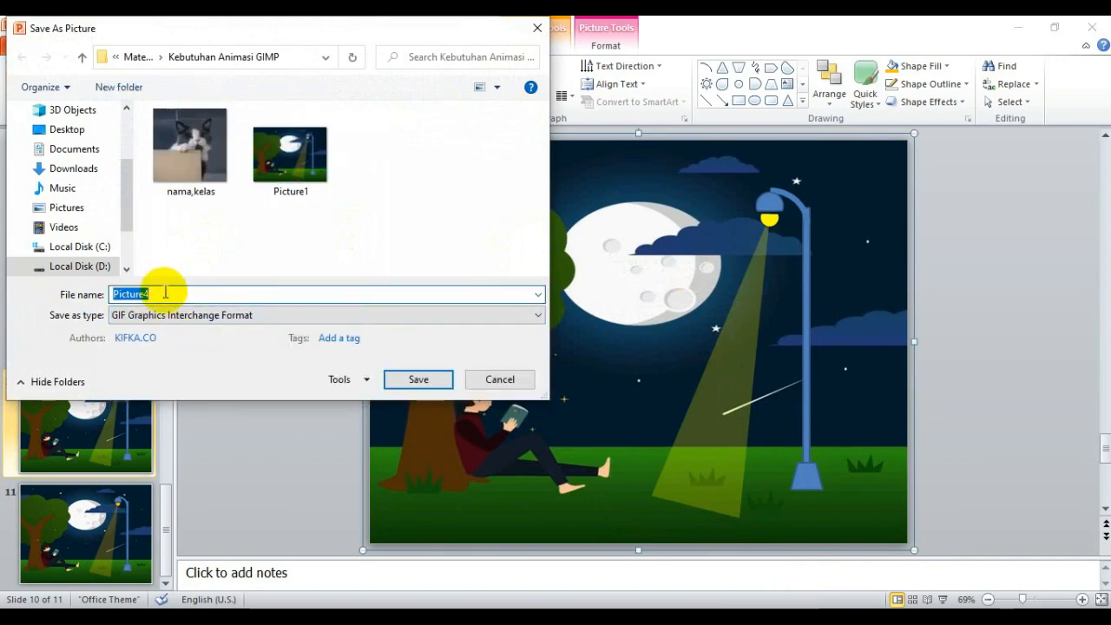
key(BackSpace)
text(2)
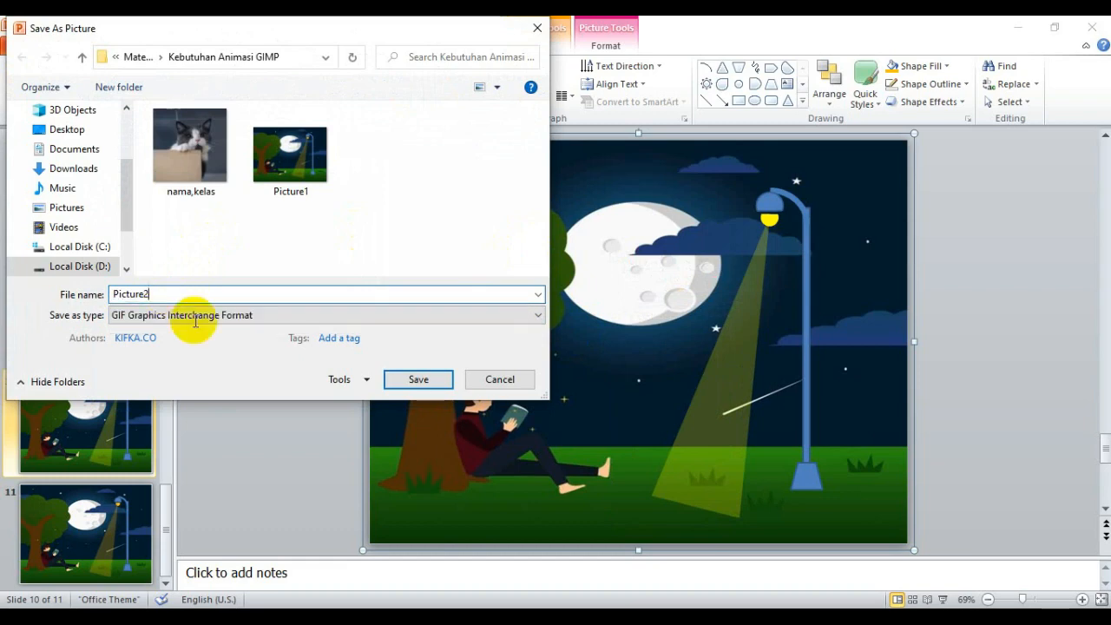
click(417, 379)
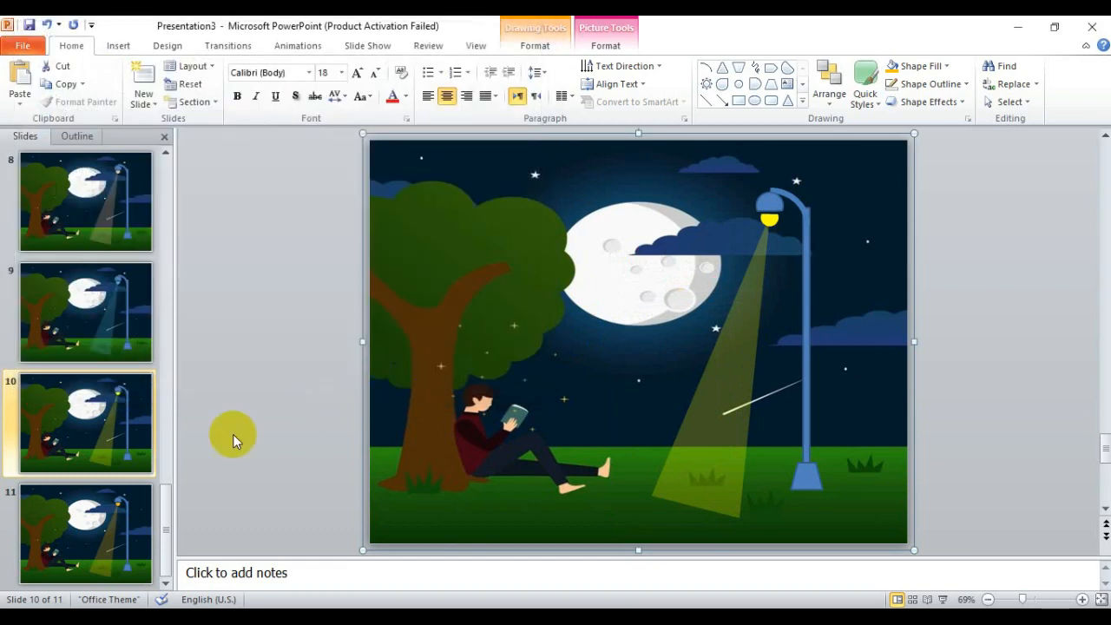
Group the night background and all street lamp shapes on slide 9 into one object.
click(44, 333)
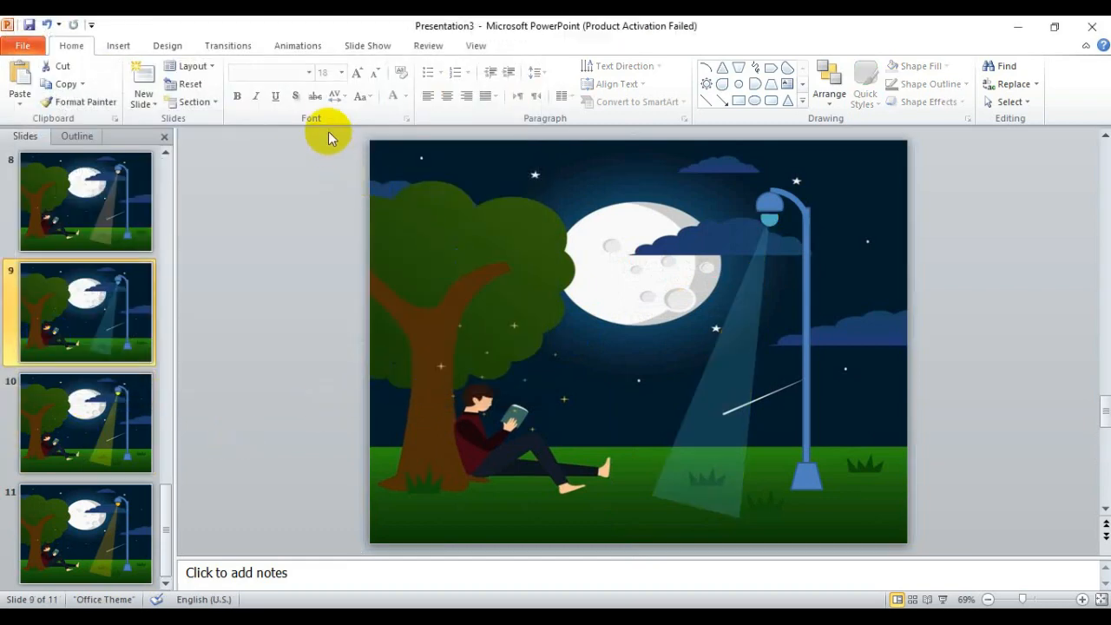
mouse_move(328, 131)
mouse_down()
mouse_move(803, 558)
mouse_move(947, 564)
mouse_up()
right_click(605, 315)
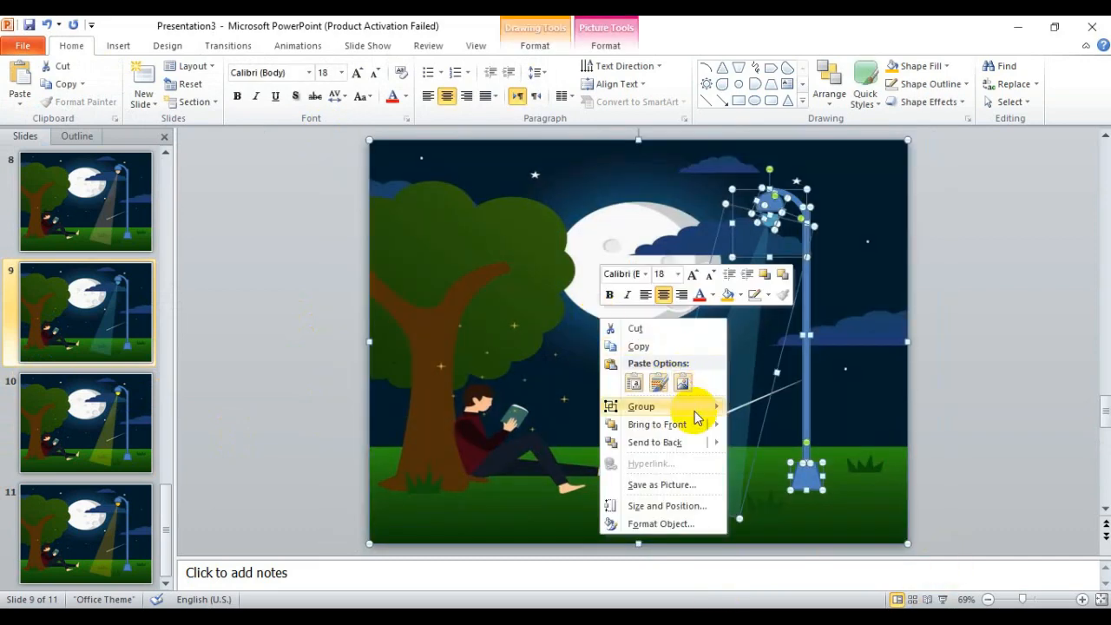
mouse_move(695, 408)
click(771, 414)
Save the grouped slide 9 scene as a picture named Picture3 in GIF Graphics Interchange Format.
right_click(756, 302)
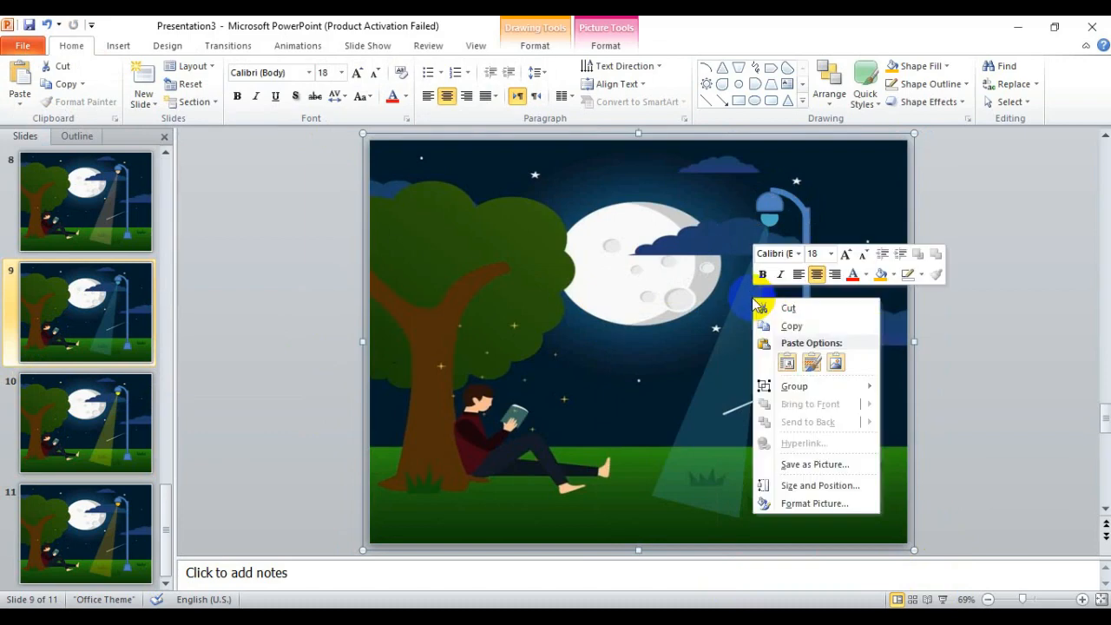
click(566, 352)
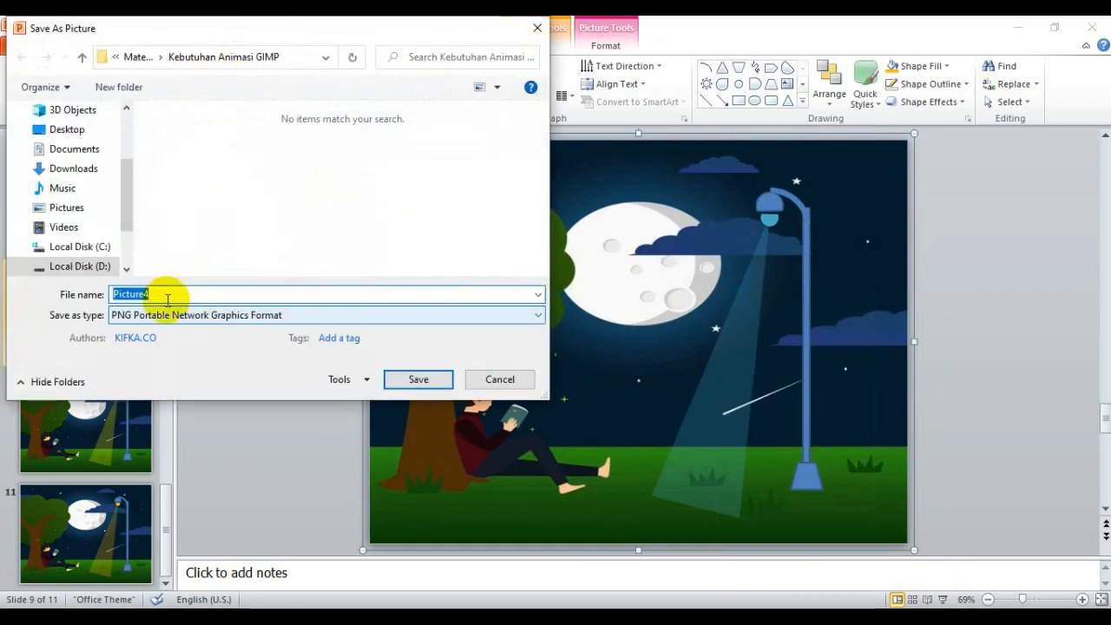
click(178, 315)
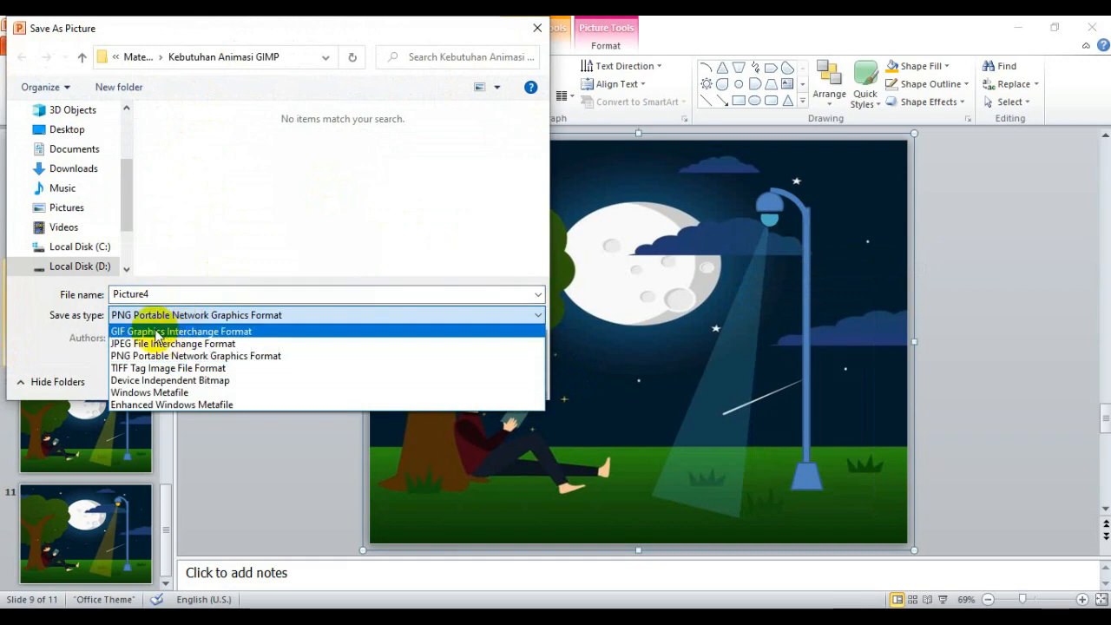
click(157, 332)
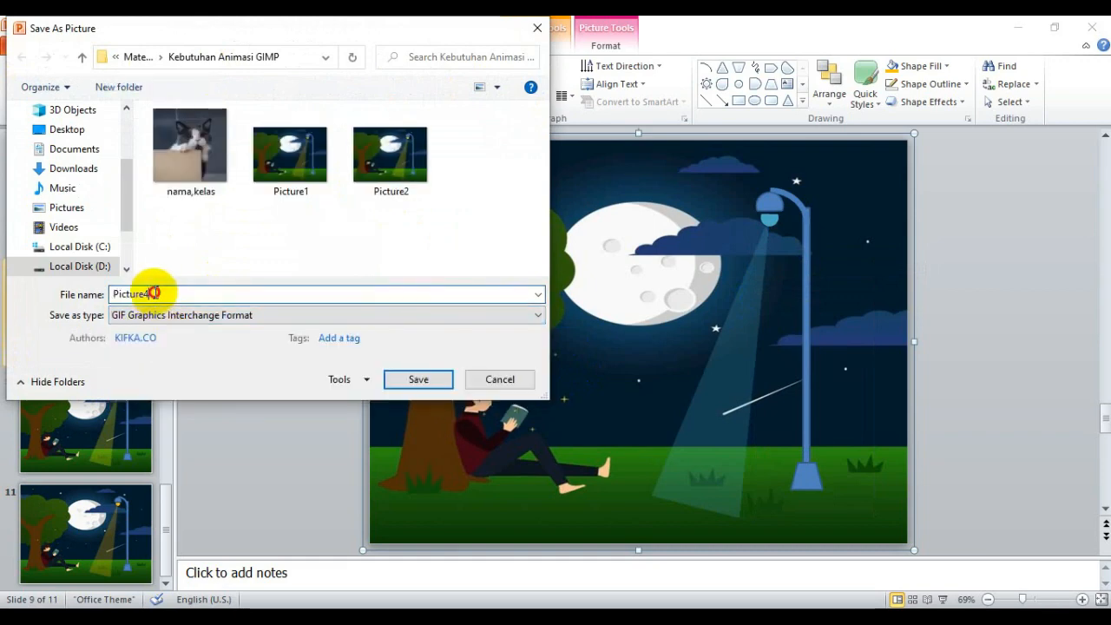
key(BackSpace)
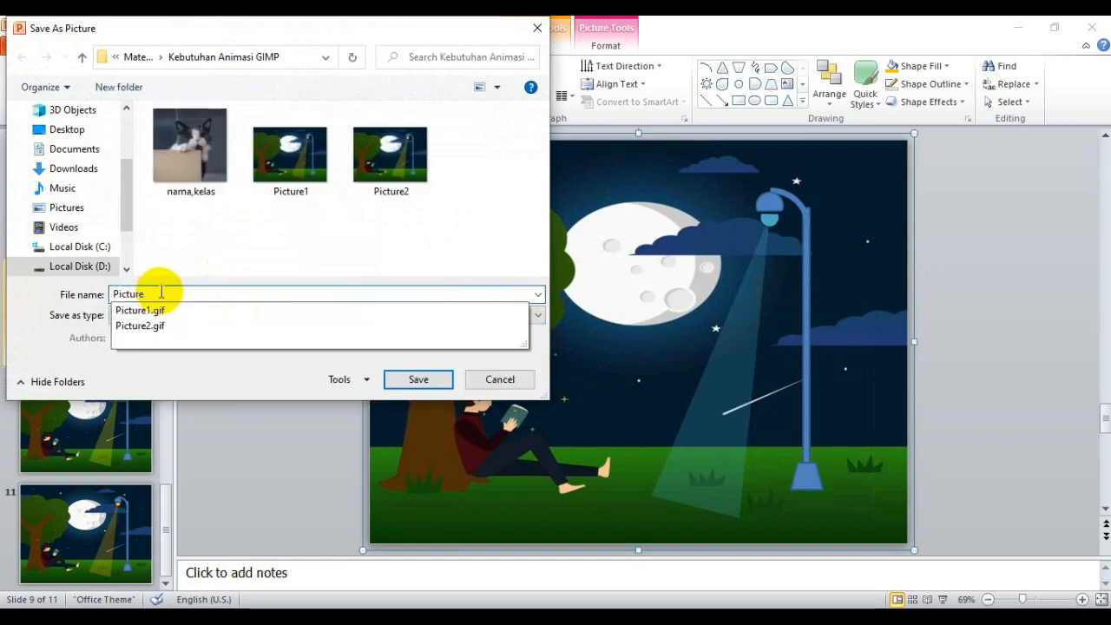
click(161, 293)
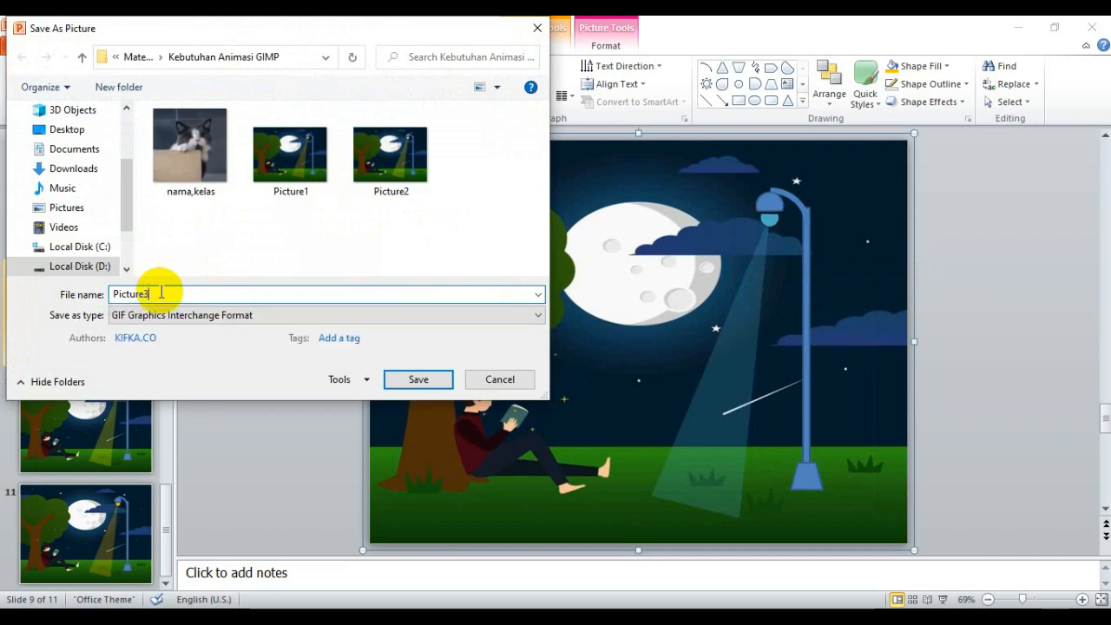
click(410, 379)
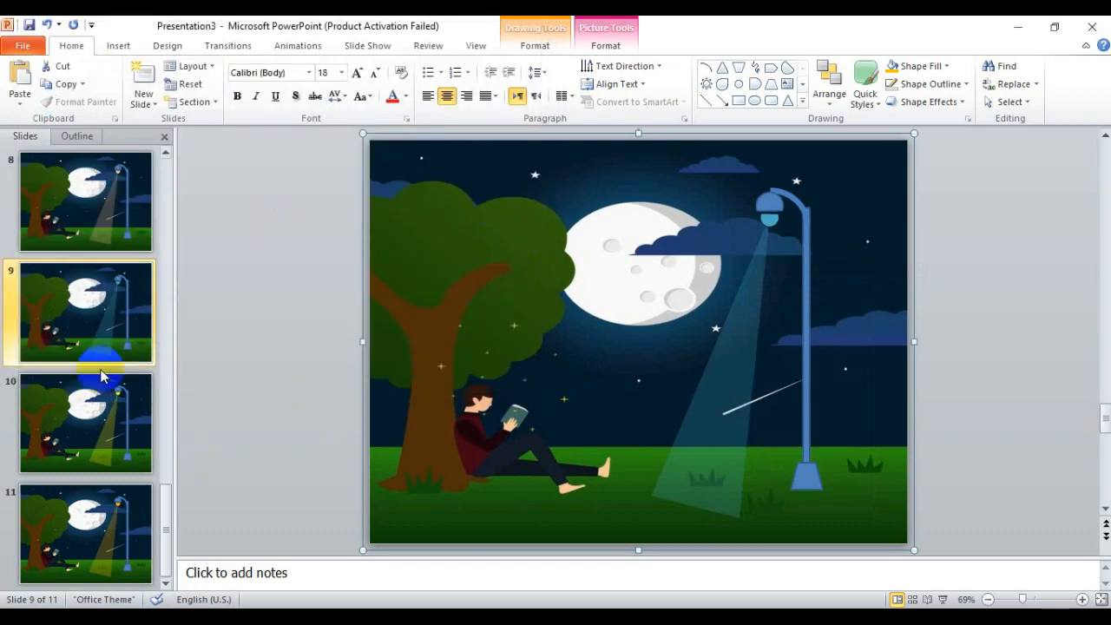
Group the background and all street lamp shapes on slide 8 and start saving the group as a picture.
click(100, 224)
drag(355, 137, 961, 567)
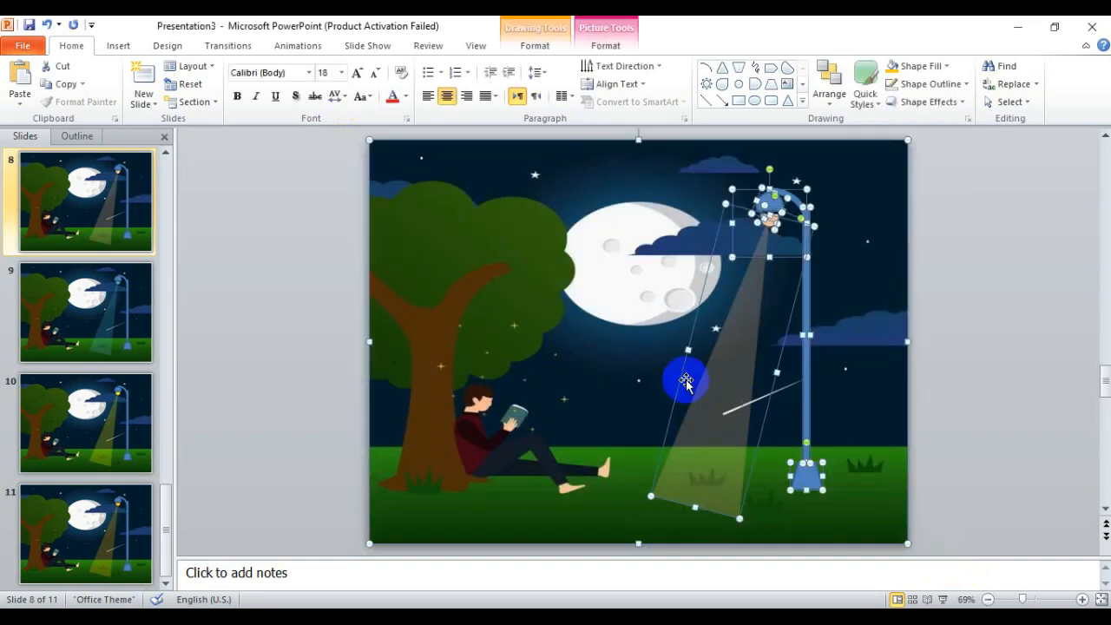
drag(682, 380, 640, 358)
click(555, 309)
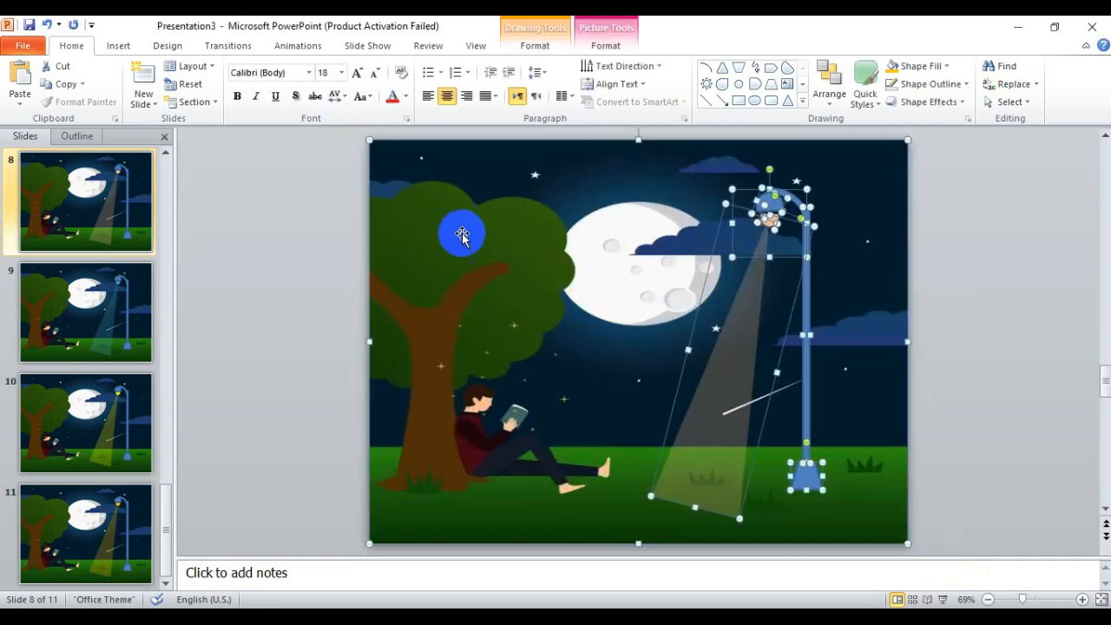
right_click(498, 231)
mouse_move(555, 319)
click(655, 321)
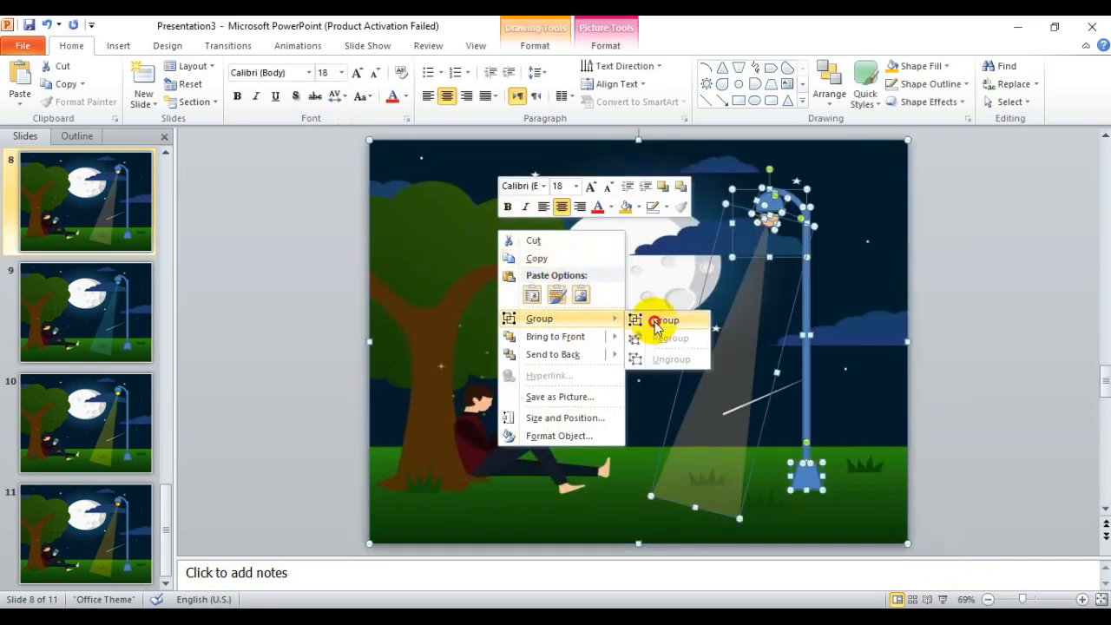
right_click(551, 254)
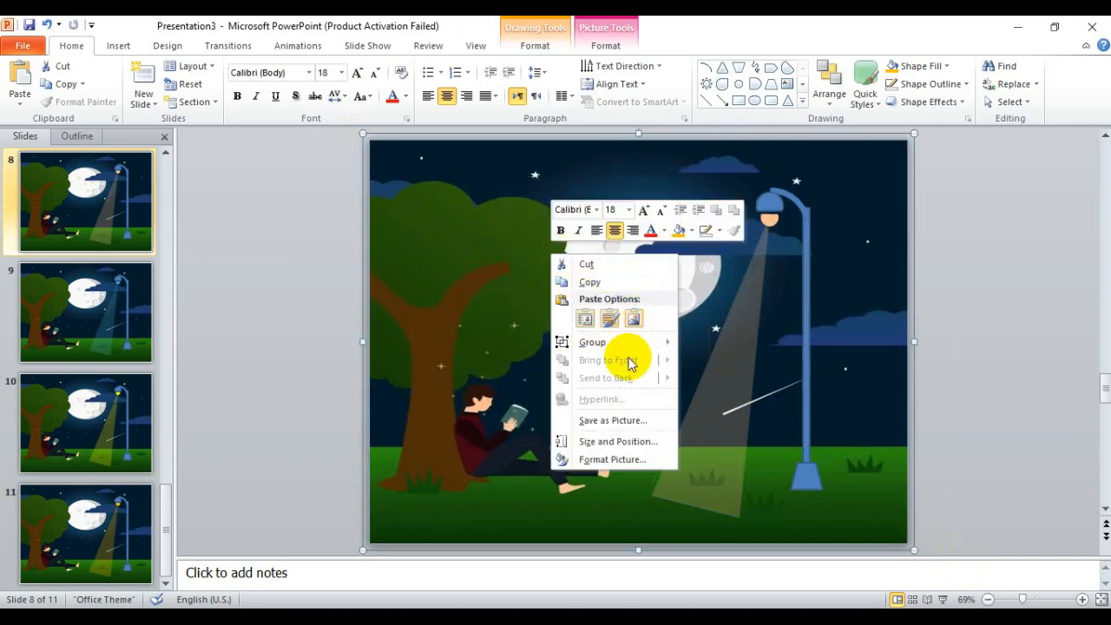
click(633, 420)
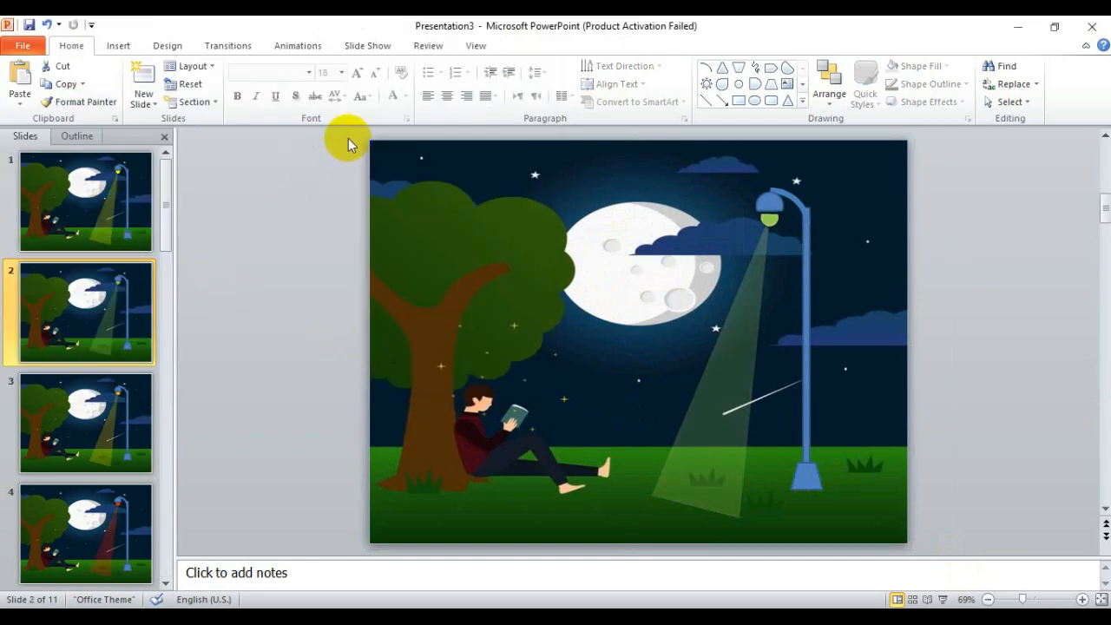
Group the night background and all street lamp shapes on slide 1 into one object.
click(37, 185)
drag(333, 133, 946, 555)
right_click(660, 366)
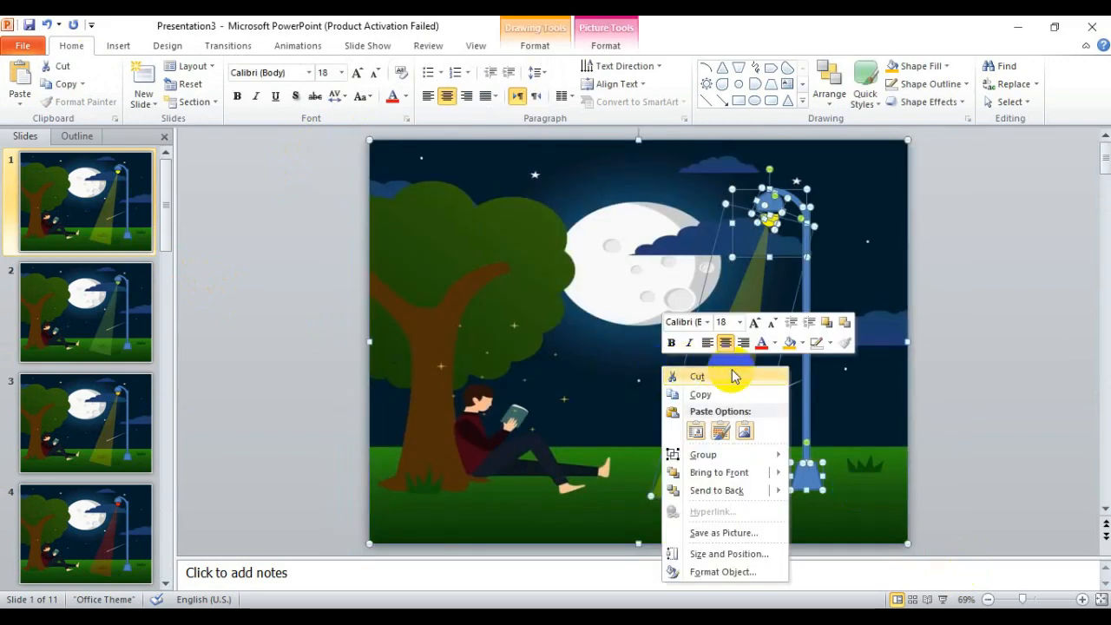
mouse_move(712, 454)
click(828, 456)
Save the slide 1 scene as a picture named Picture11 in GIF Graphics Interchange Format in the Kebutuhan Animasi GIMP folder.
drag(623, 320, 628, 321)
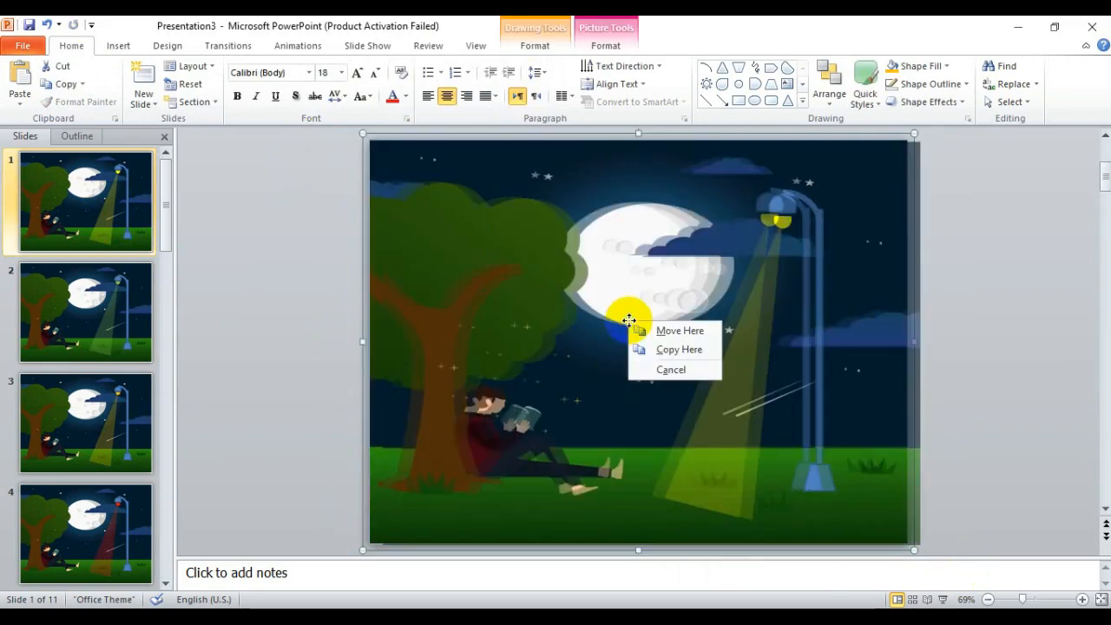
click(613, 340)
right_click(596, 289)
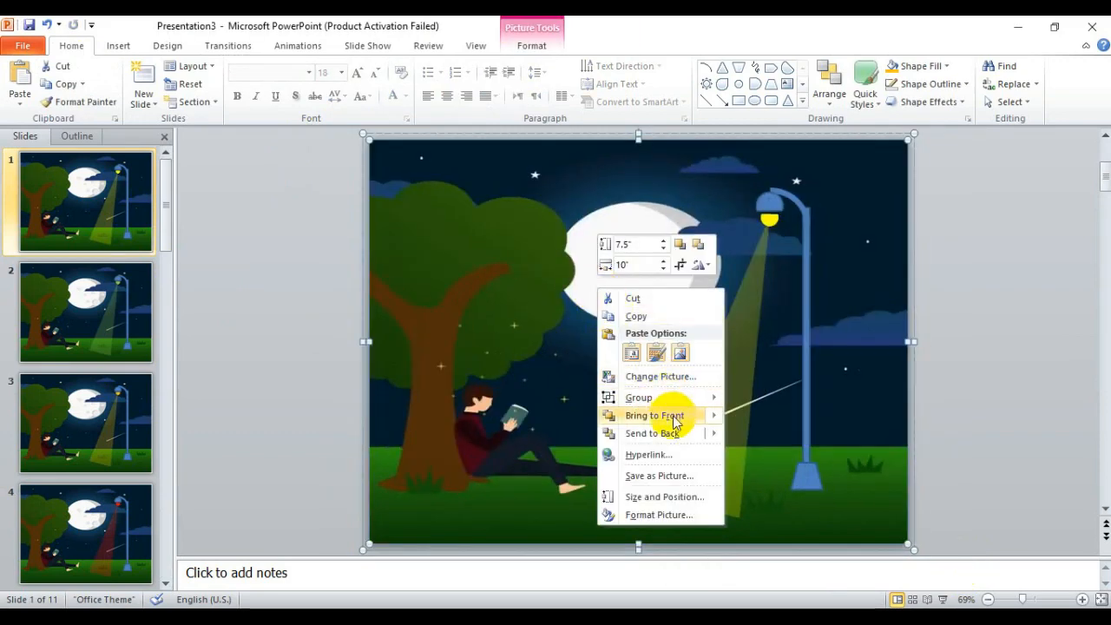
click(676, 475)
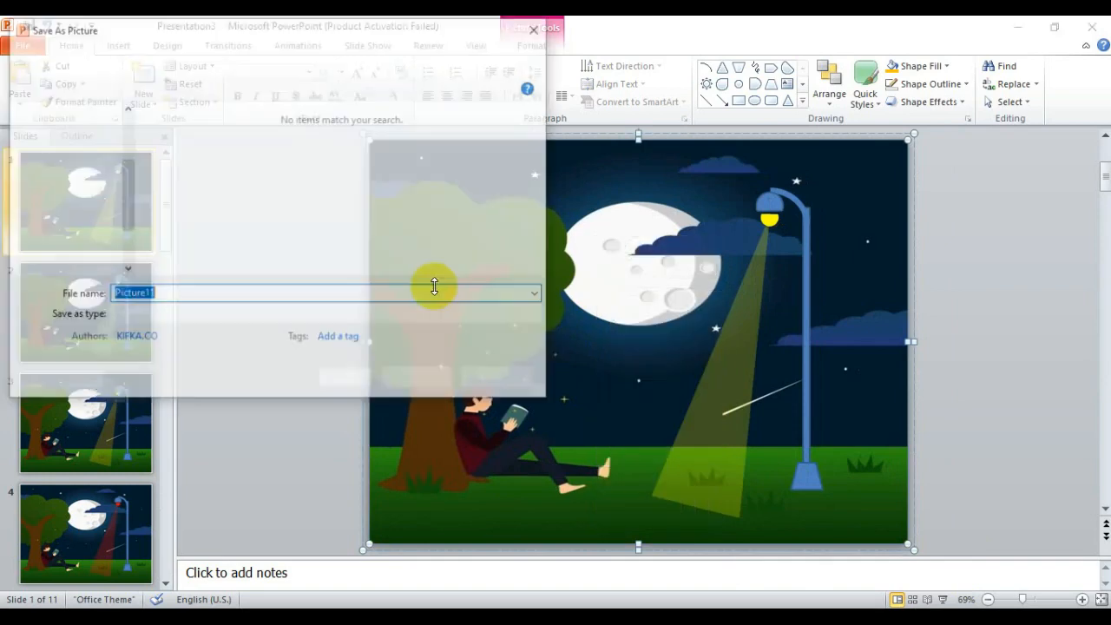
click(340, 314)
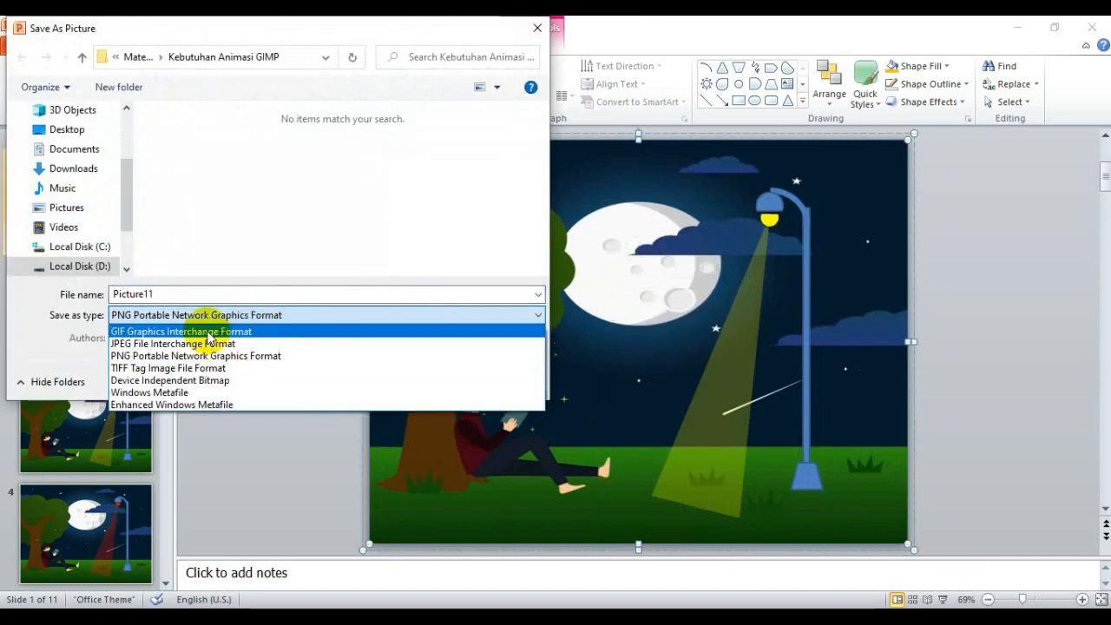
click(266, 326)
scroll(256, 230, down, 2)
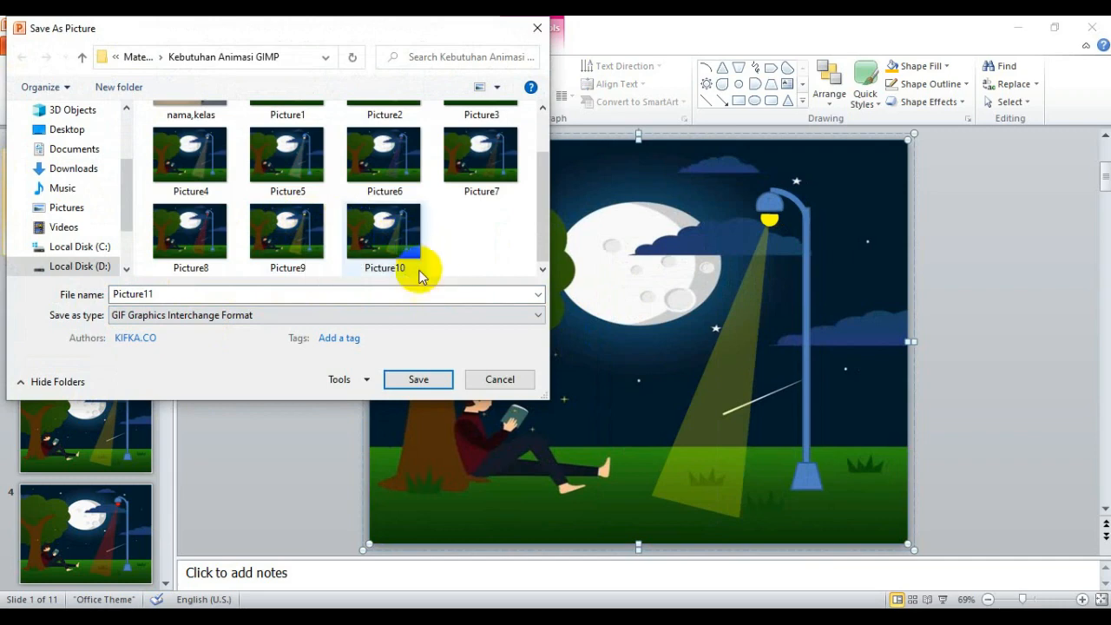
click(405, 382)
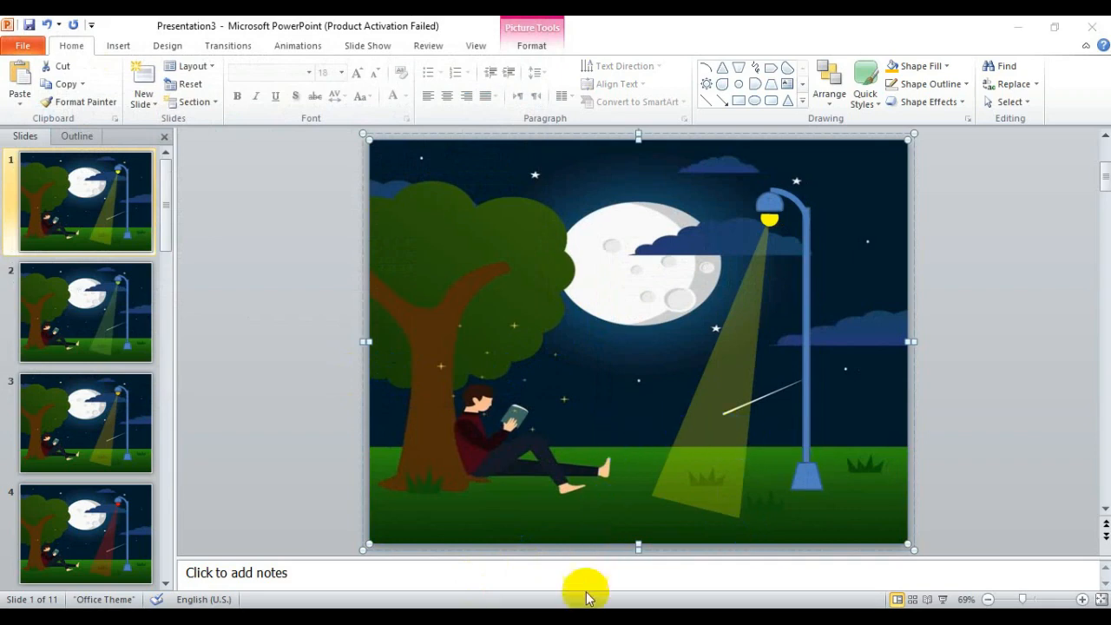
Switch to the Chrome browser, open makeagif.com in a new tab and start the Pictures to GIF tool.
key(alt+Tab)
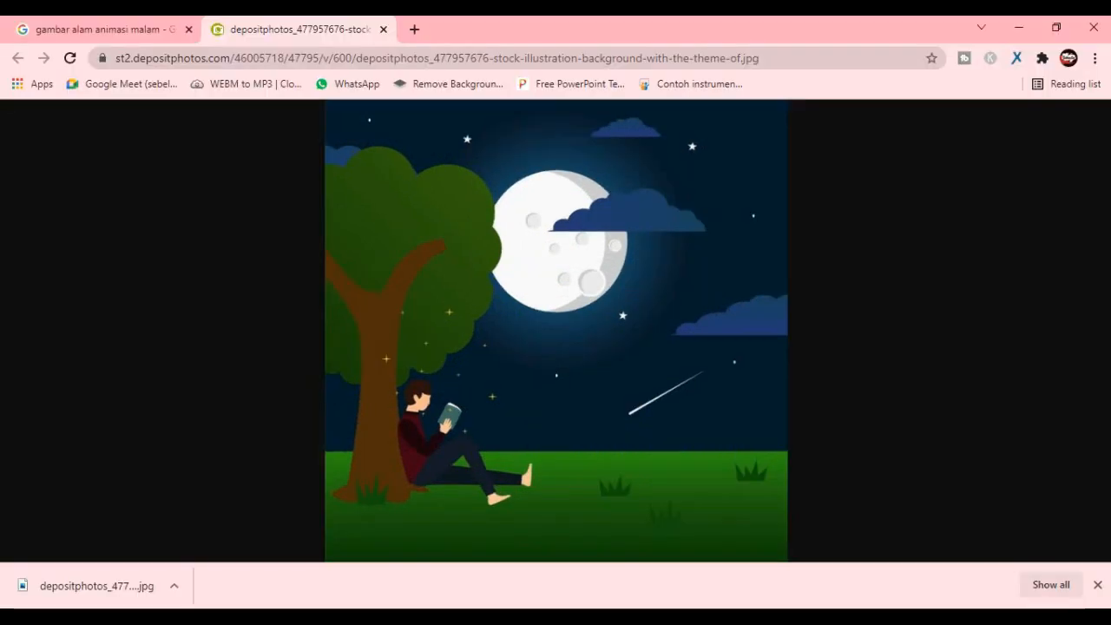
click(413, 30)
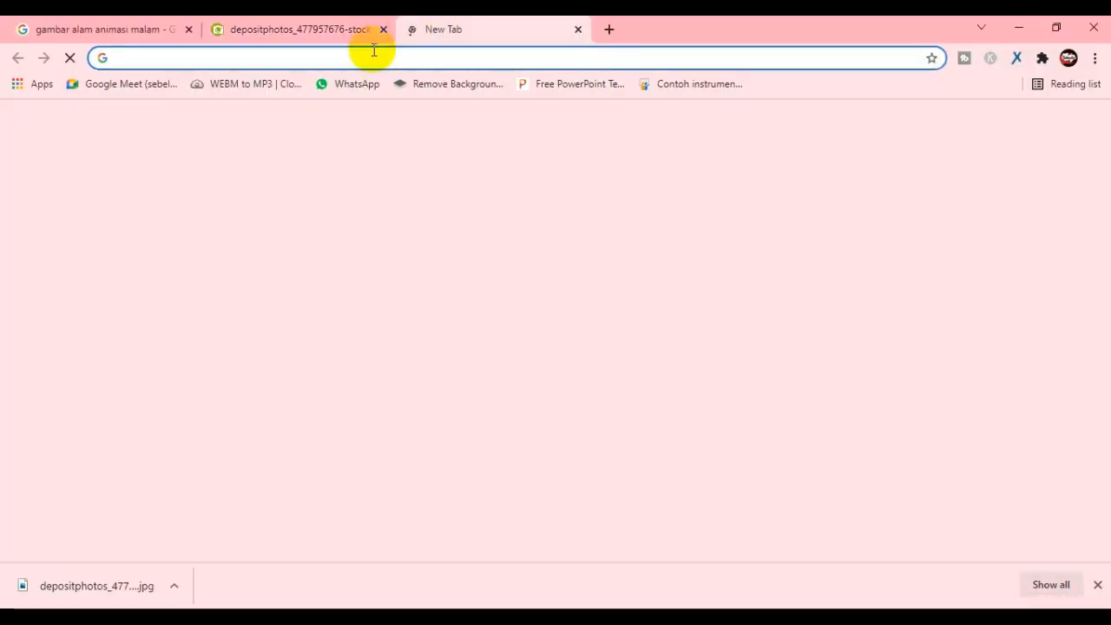
text(makeag)
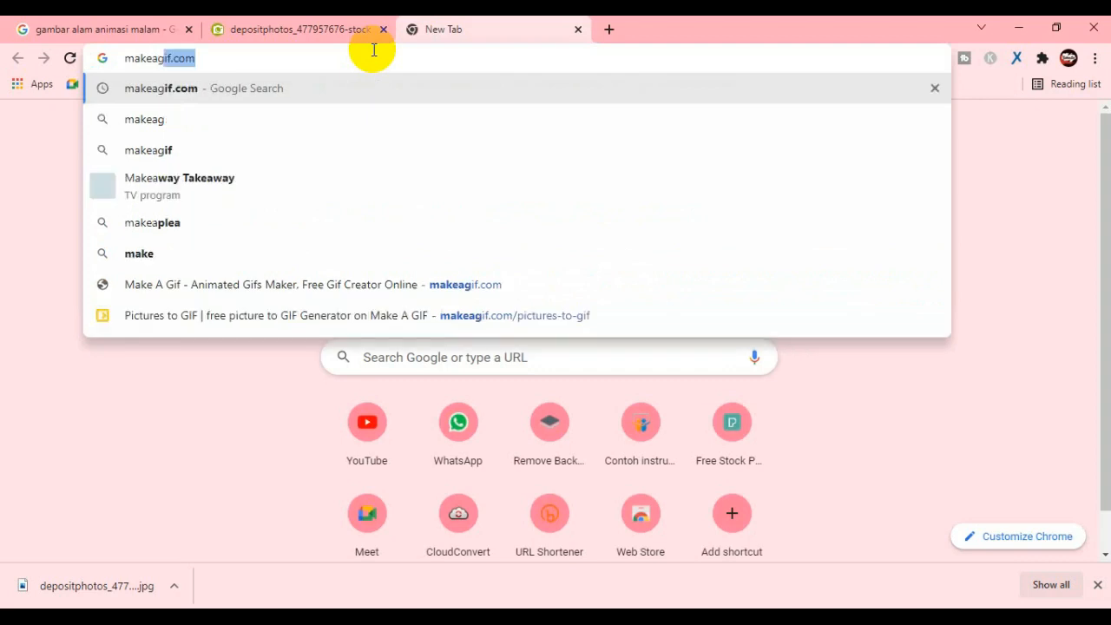
text(if.com)
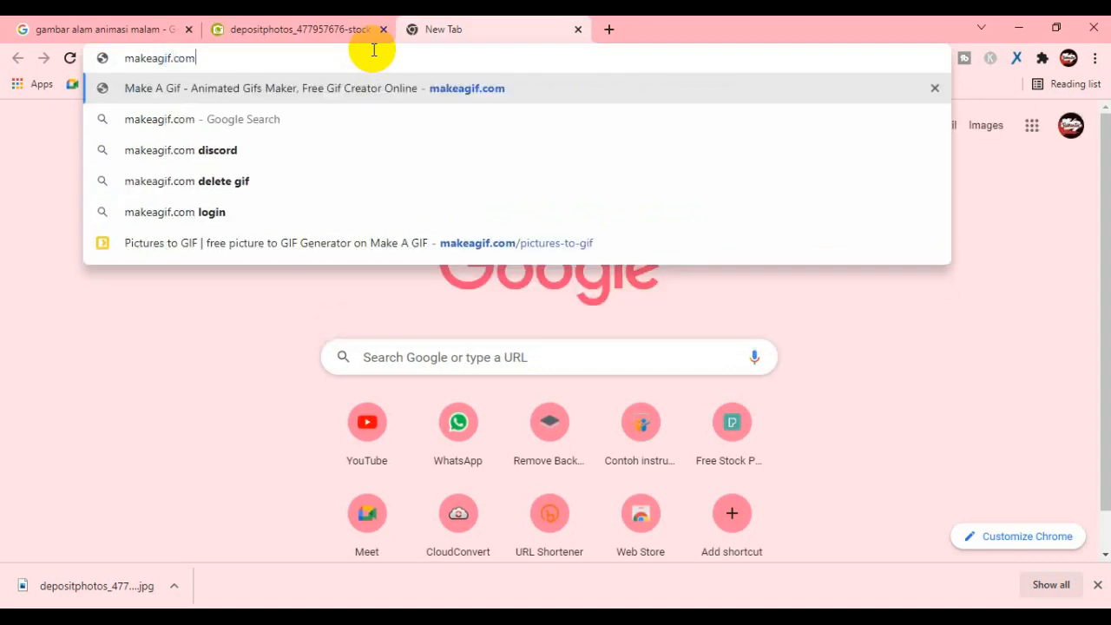
key(Return)
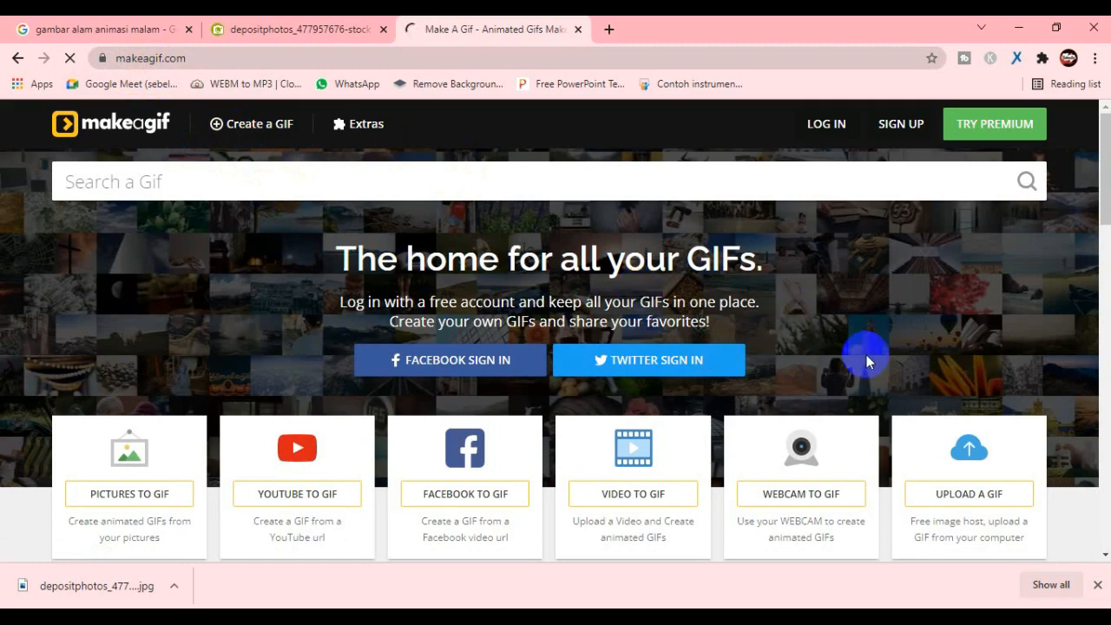
click(230, 130)
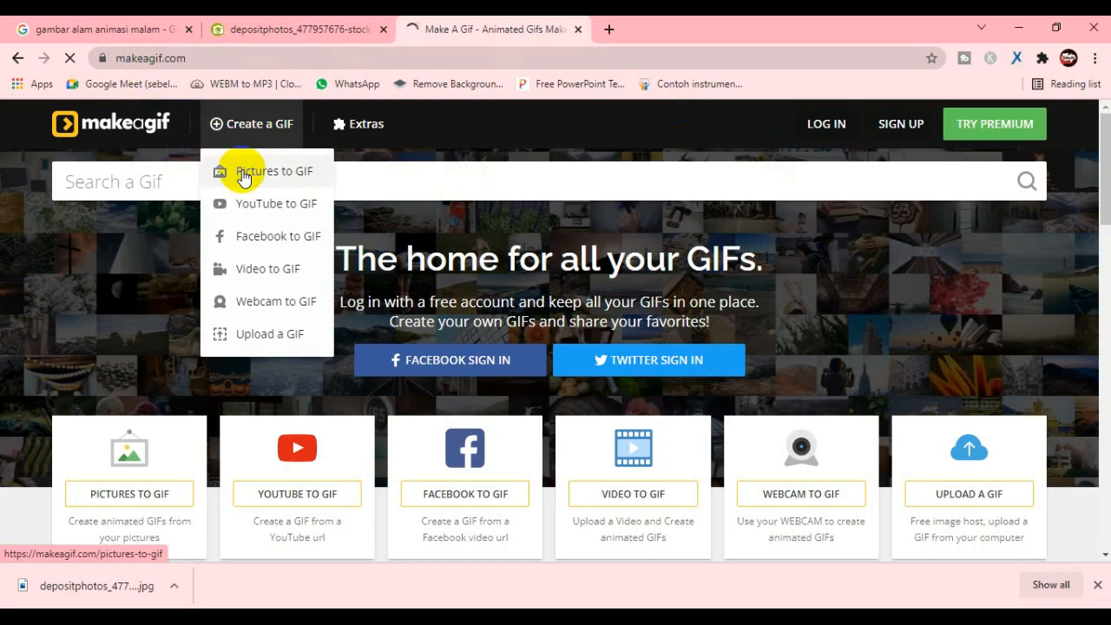
click(242, 173)
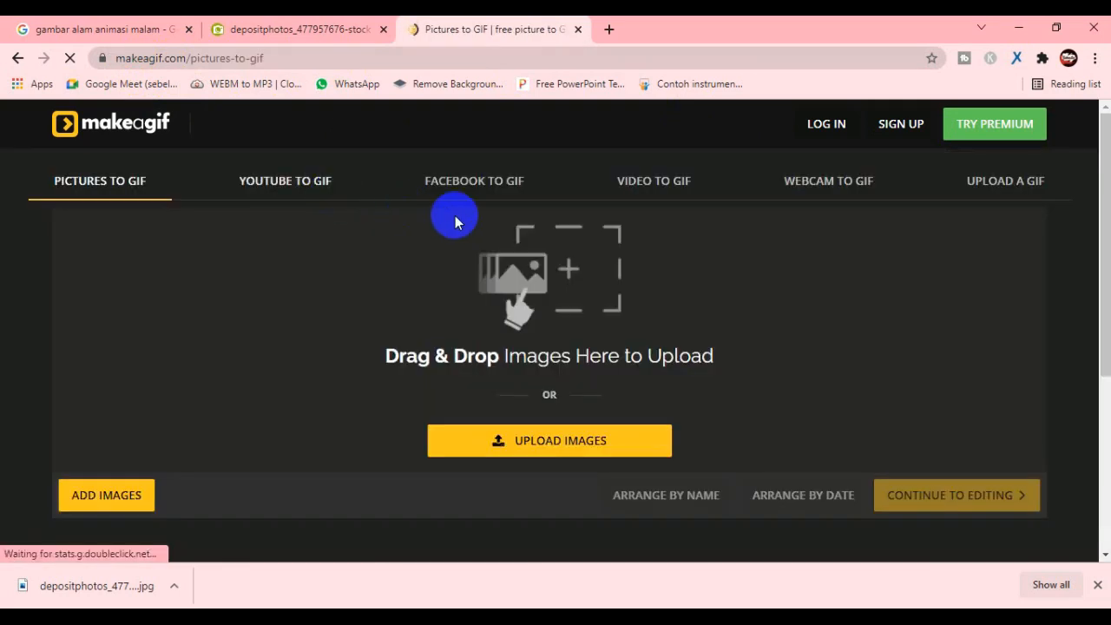
Start uploading images and browse to the Kebutuhan Animasi GIMP folder inside Materi TIK on Local Disk (D:).
scroll(575, 280, down, 1)
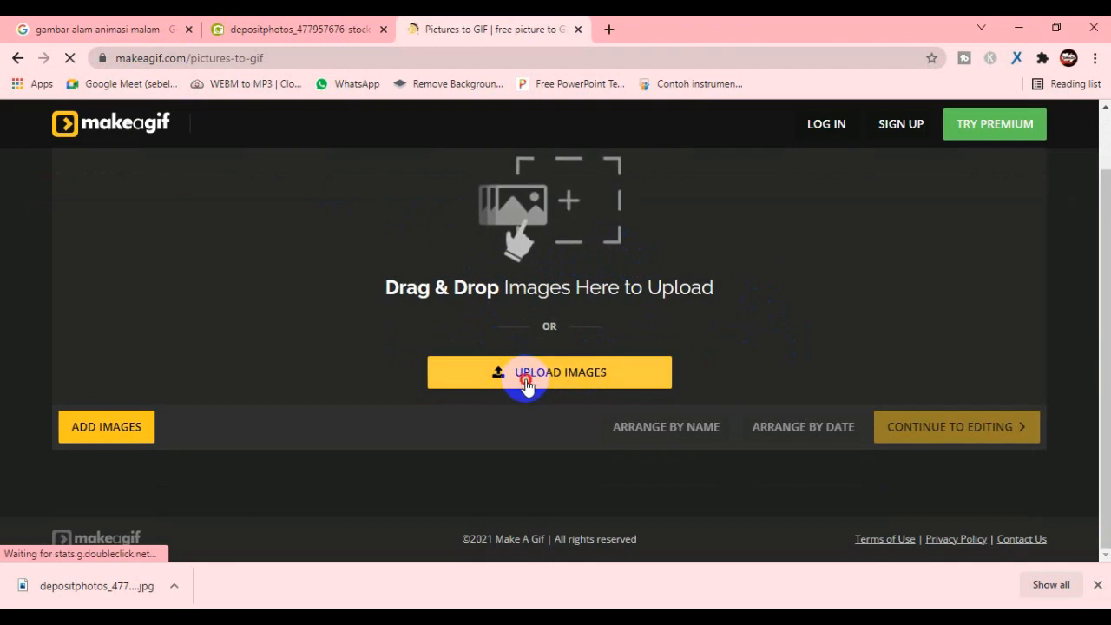
click(525, 382)
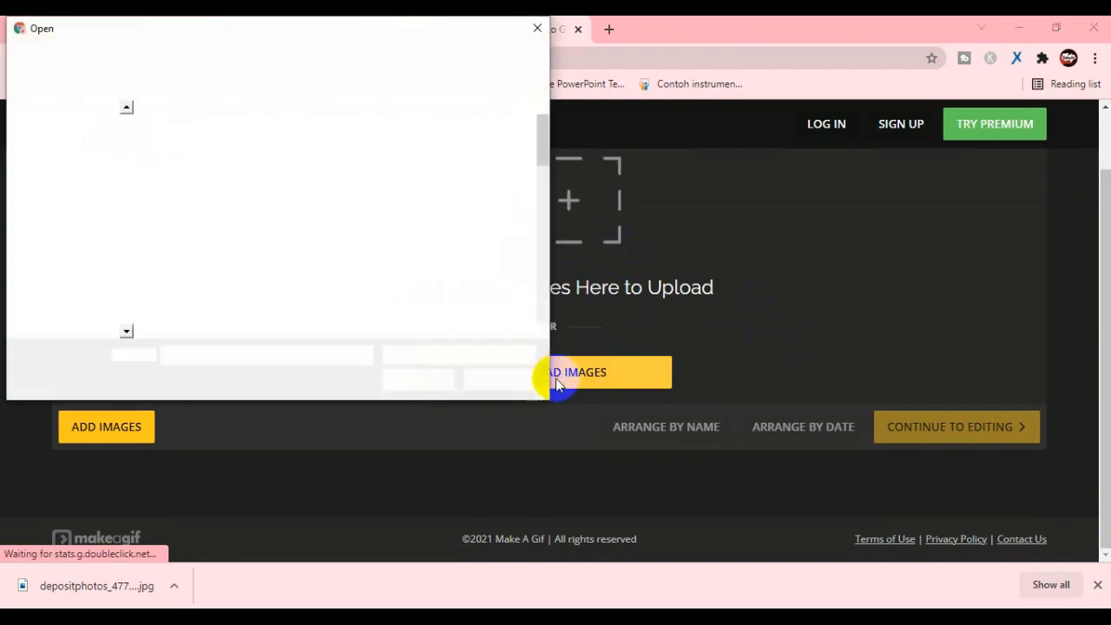
drag(463, 32, 382, 43)
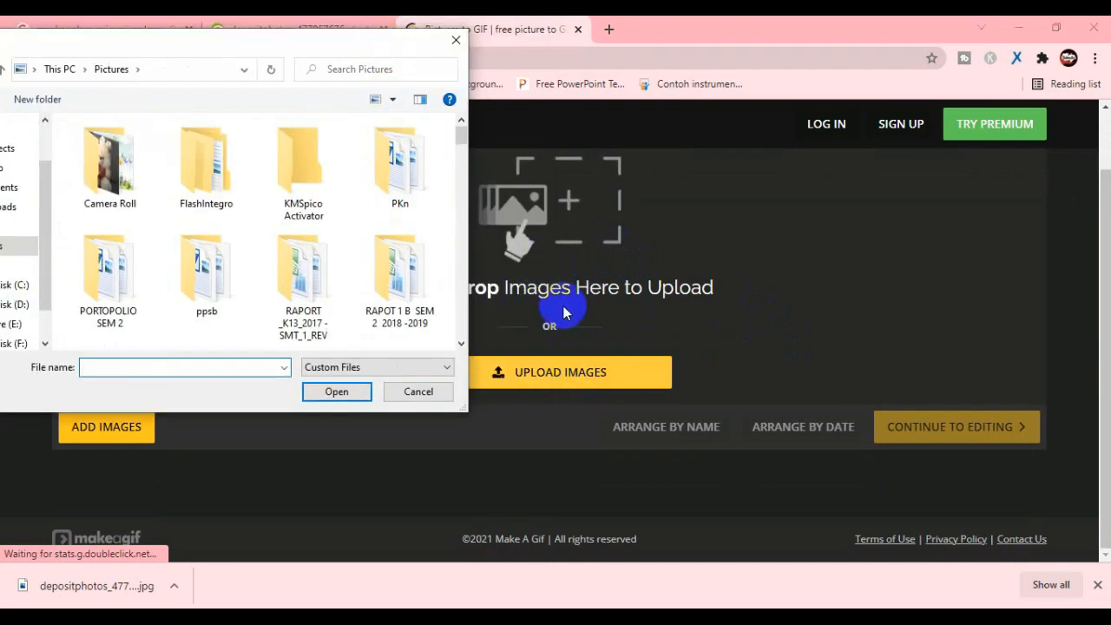
drag(278, 44, 525, 67)
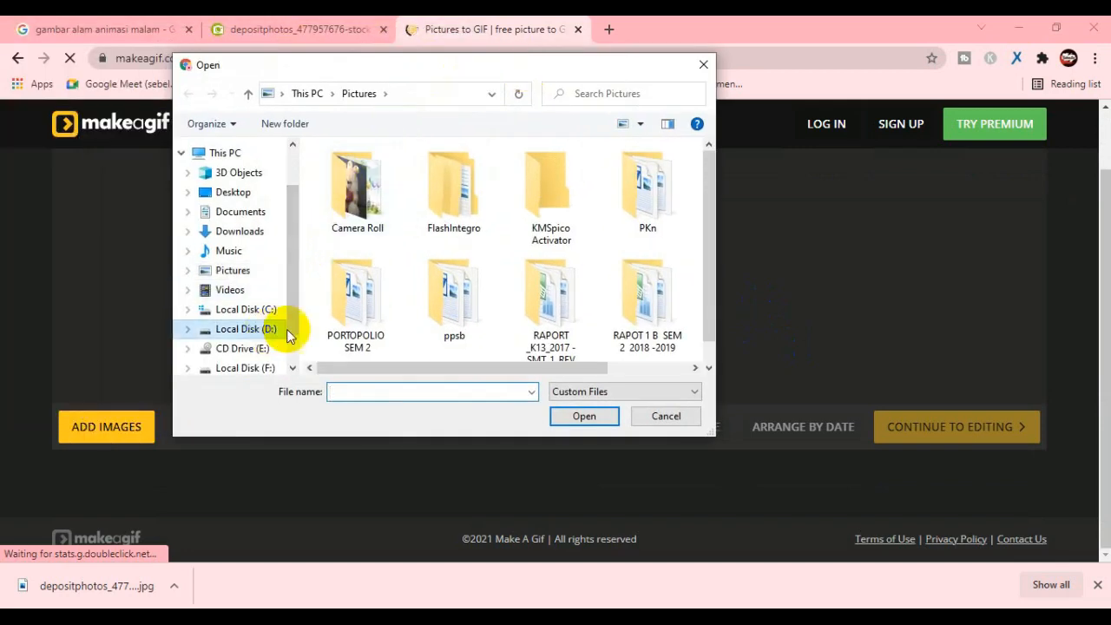
click(276, 335)
double_click(366, 258)
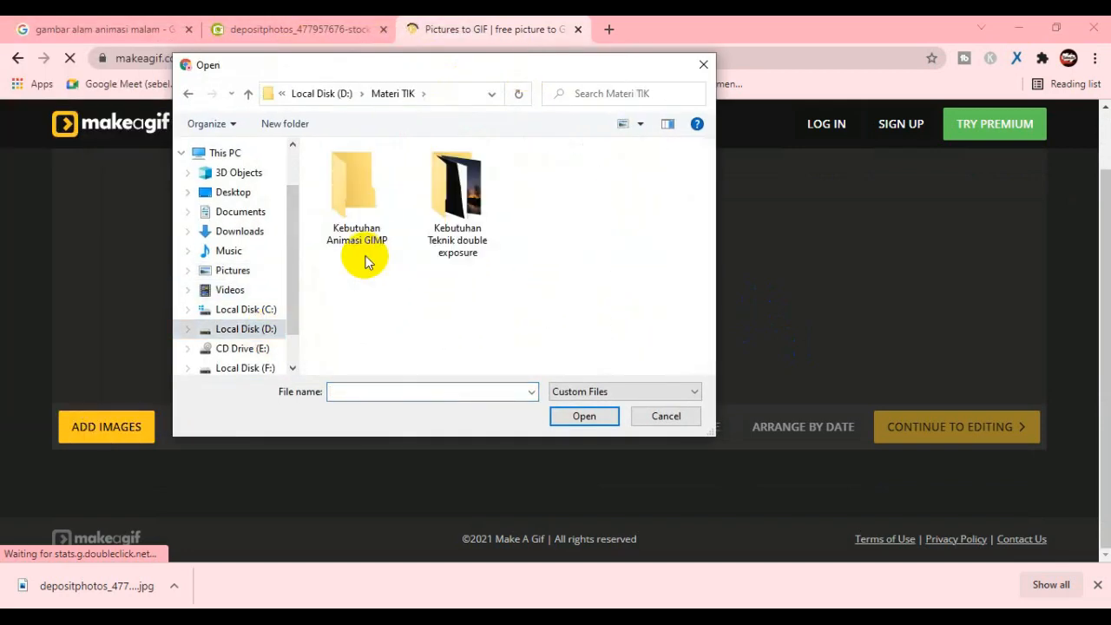
double_click(373, 218)
Select the eleven files Picture1 through Picture11 and upload them as the GIF frames.
scroll(476, 228, down, 5)
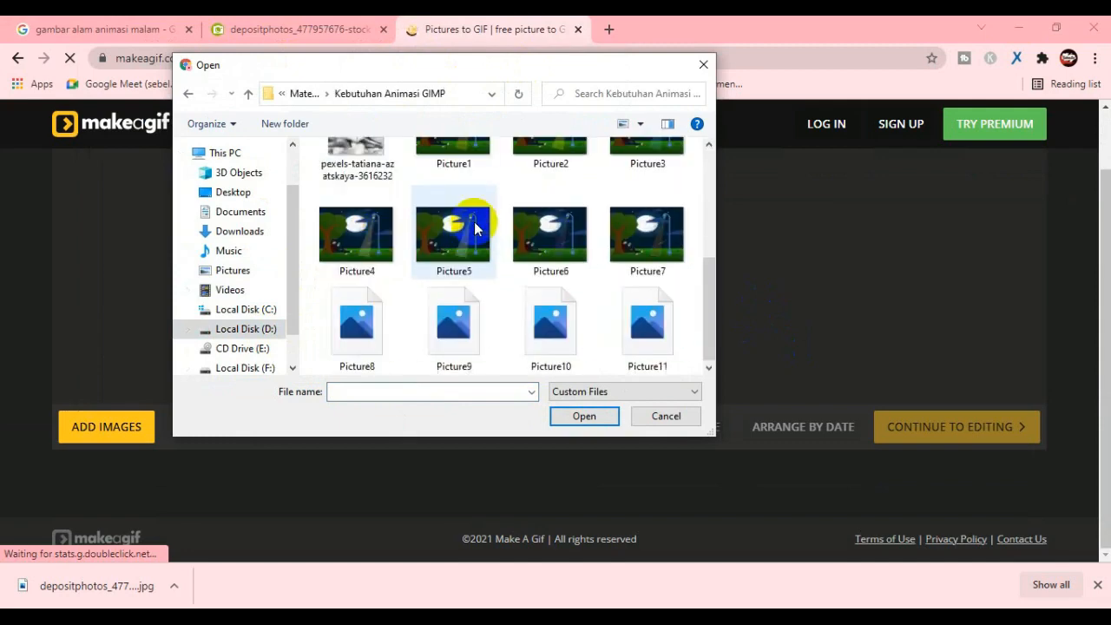
scroll(475, 228, up, 1)
click(474, 224)
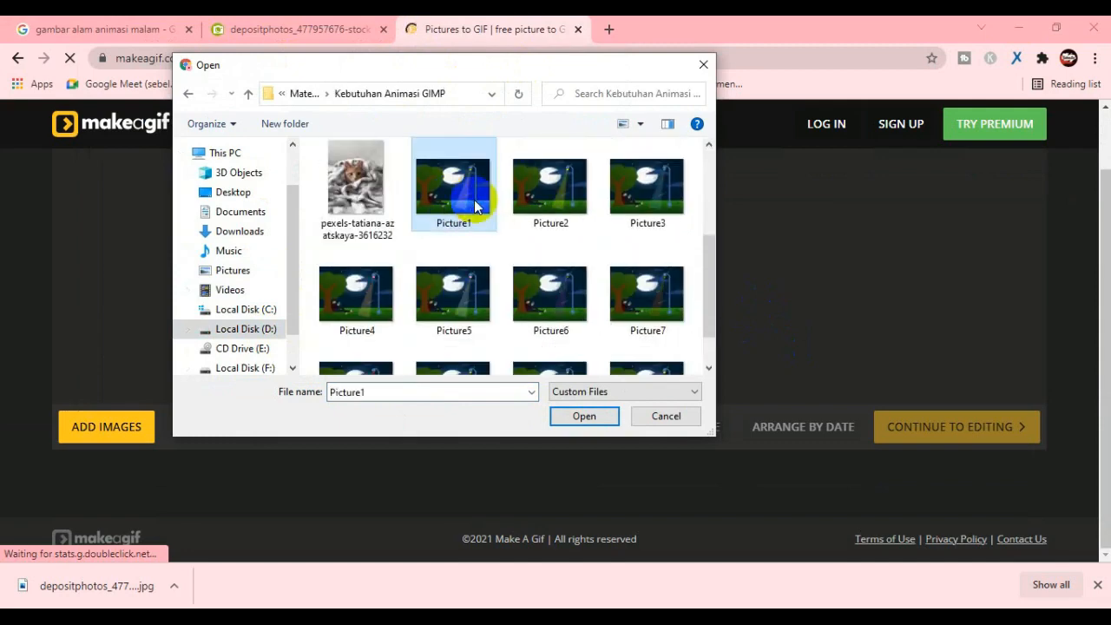
ctrl+click(533, 208)
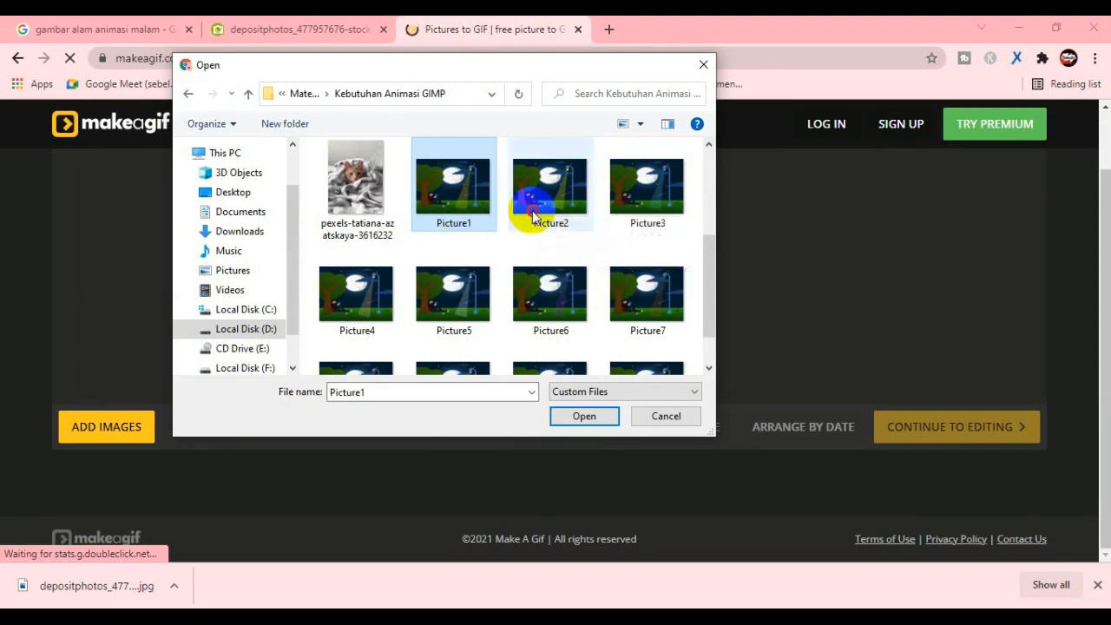
ctrl+click(642, 209)
ctrl+click(354, 297)
ctrl+click(457, 300)
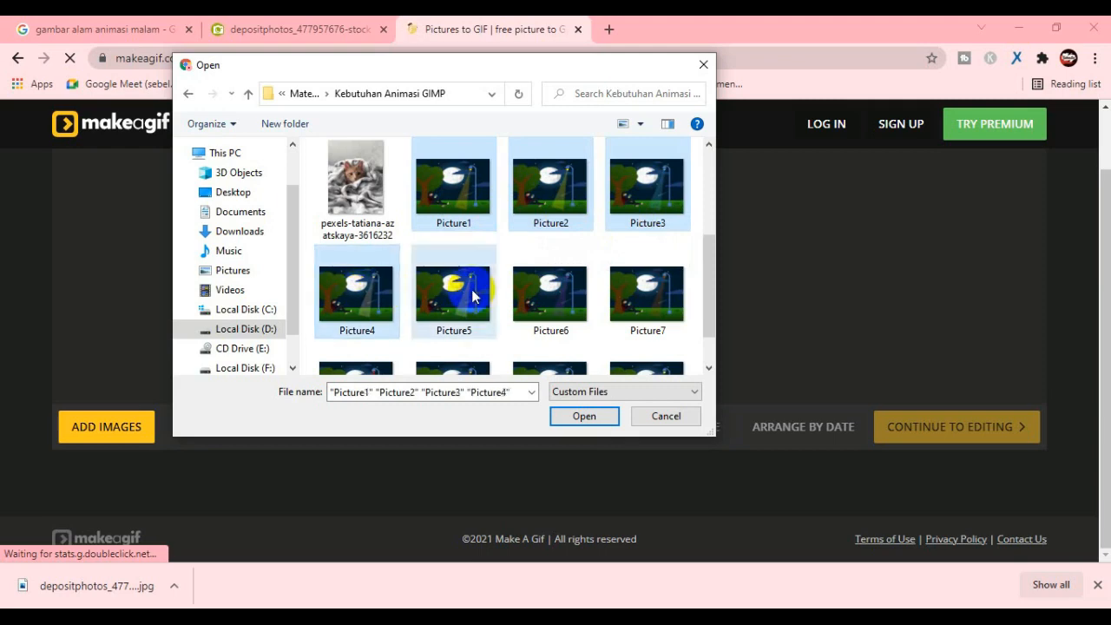
ctrl+click(547, 293)
ctrl+click(618, 293)
scroll(471, 282, down, 1)
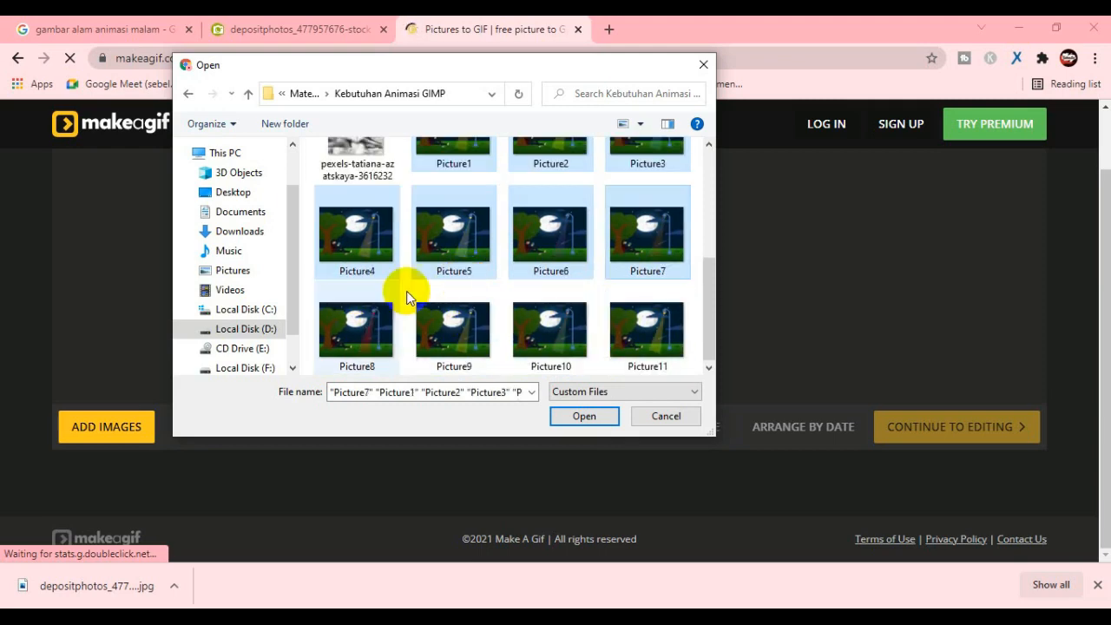
ctrl+click(364, 323)
ctrl+click(454, 322)
ctrl+click(530, 321)
ctrl+click(621, 325)
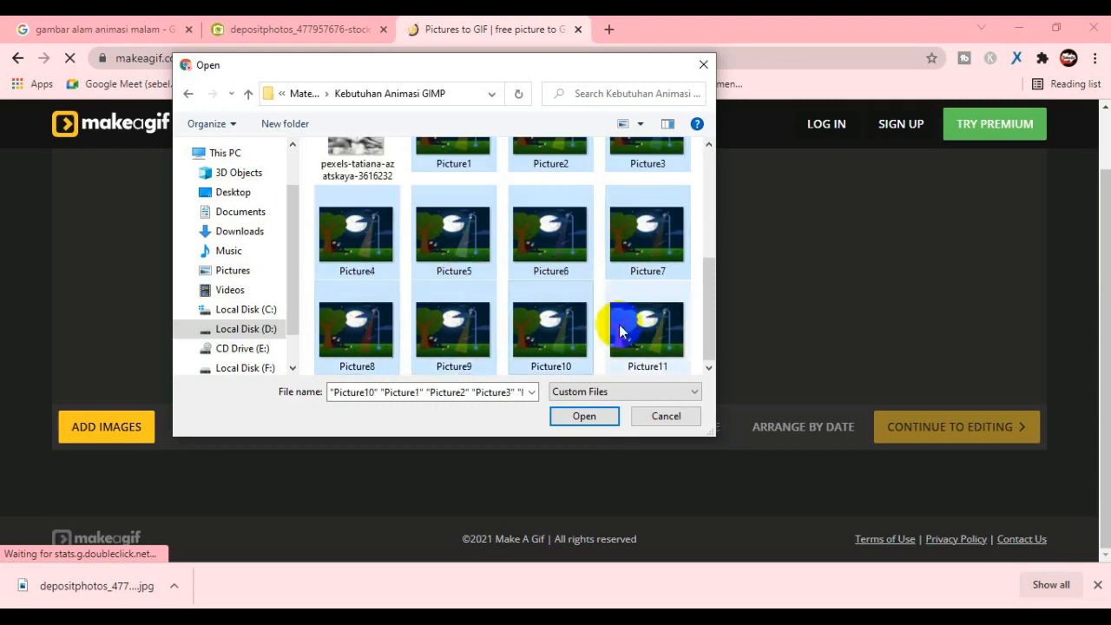
click(569, 416)
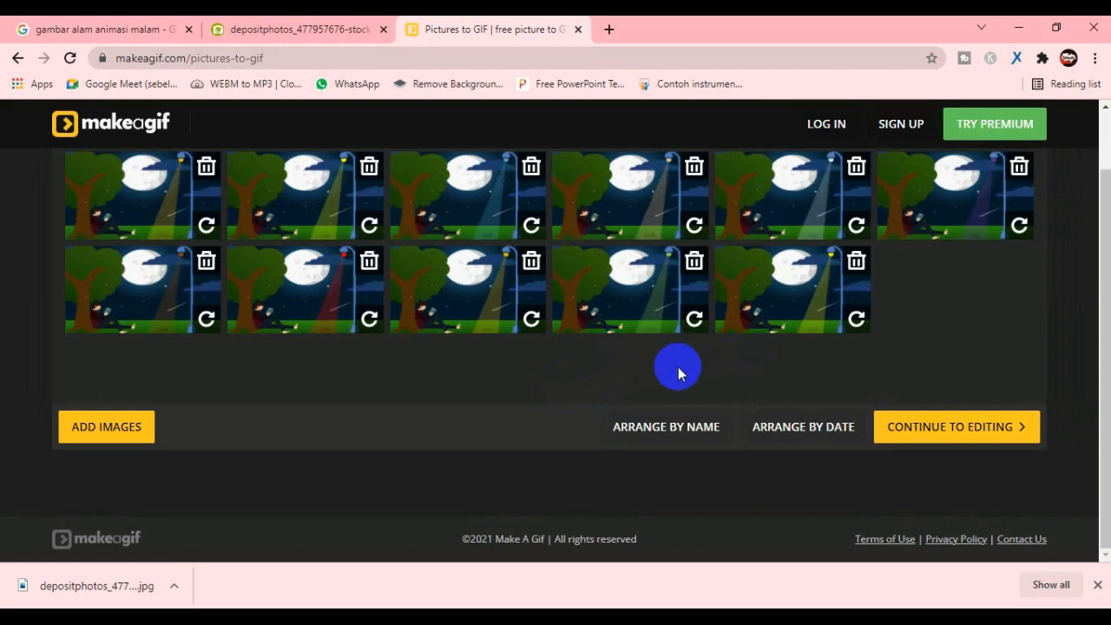
Continue to editing the uploaded frames and check the image resize options, keeping To smallest cropped.
click(960, 433)
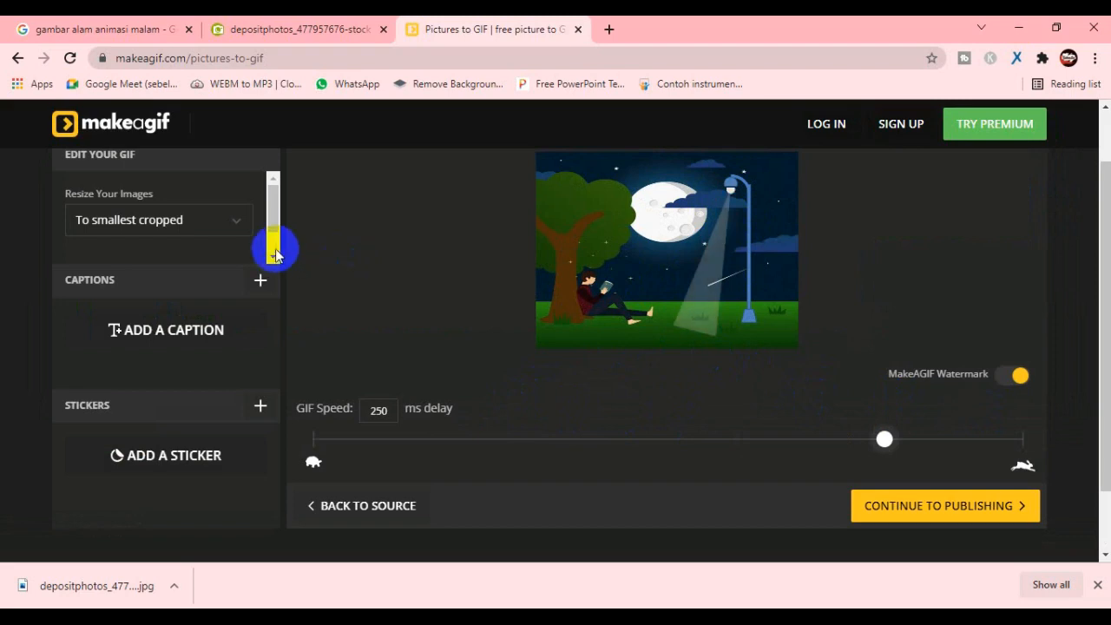
click(235, 228)
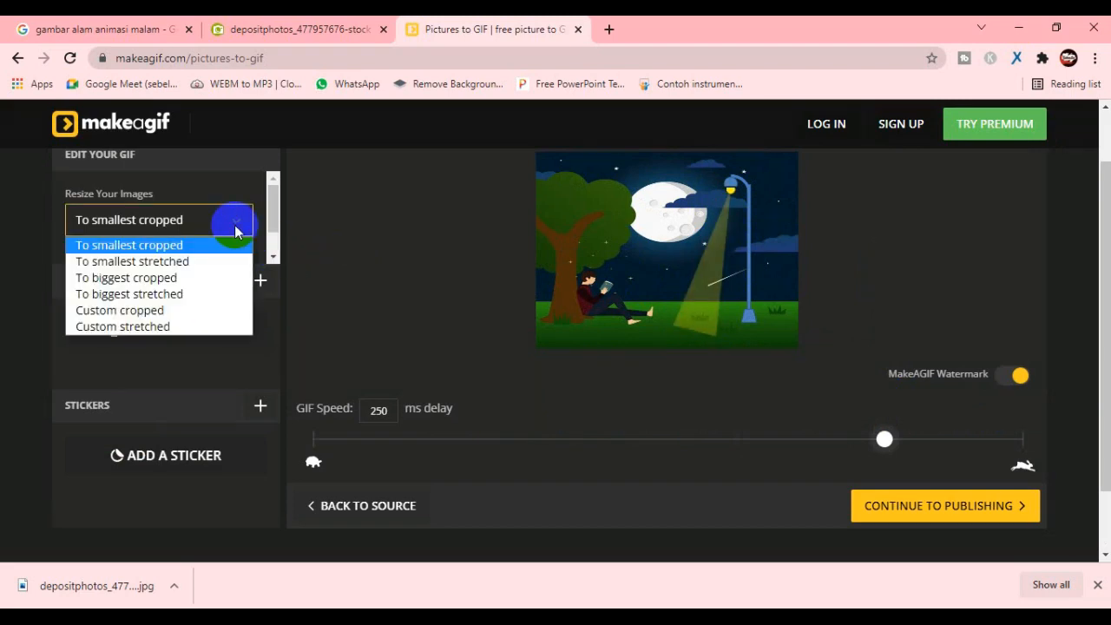
click(236, 227)
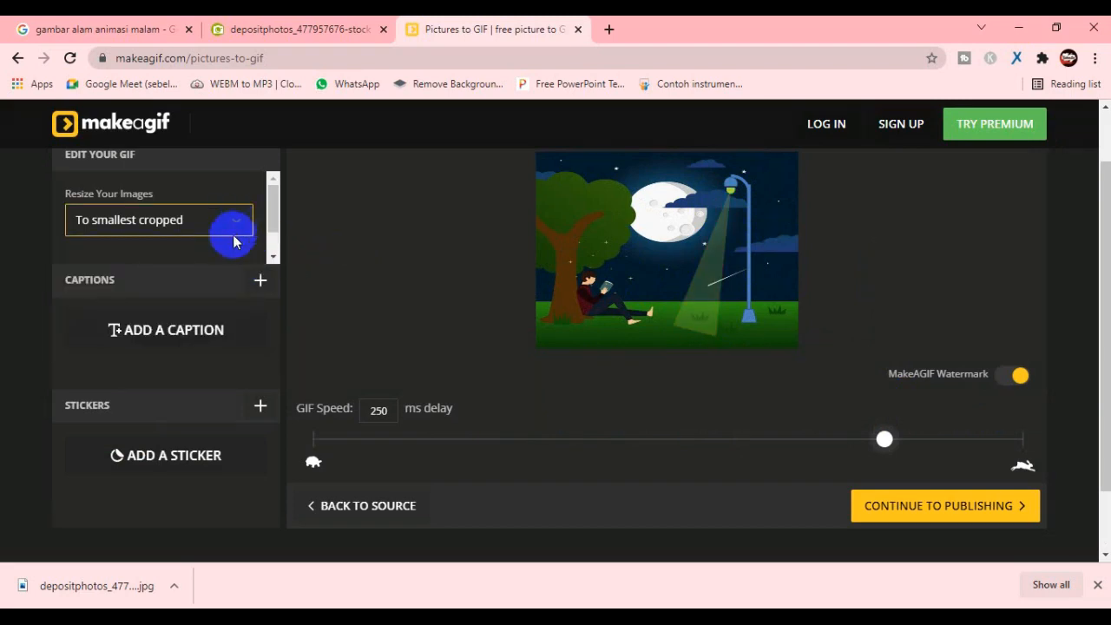
Add a caption with the text Lamp to the GIF.
click(199, 332)
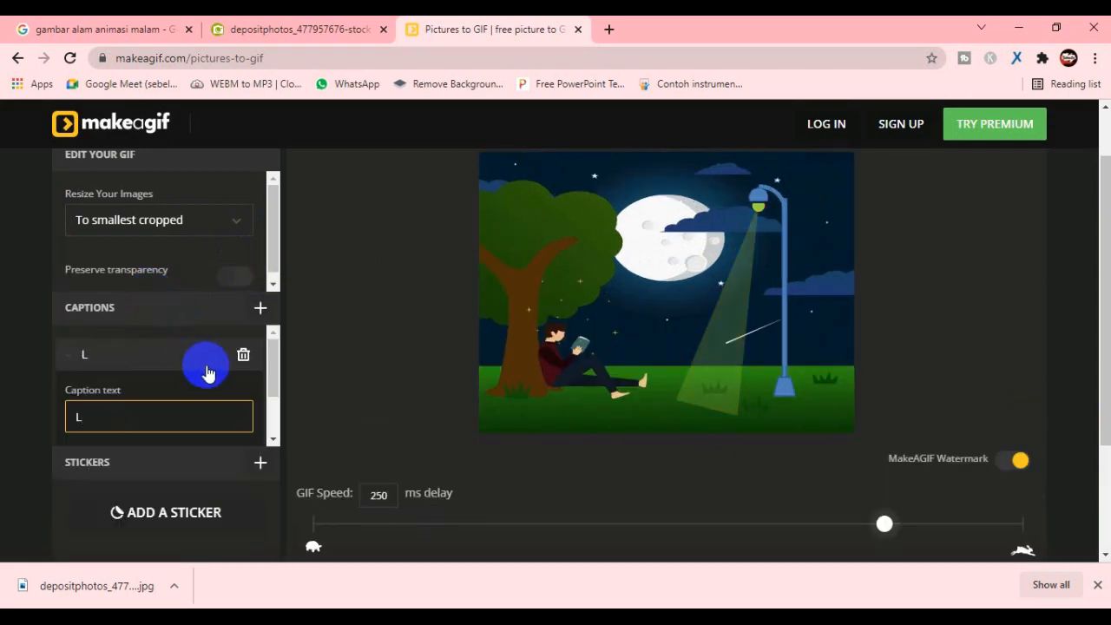
text(amo)
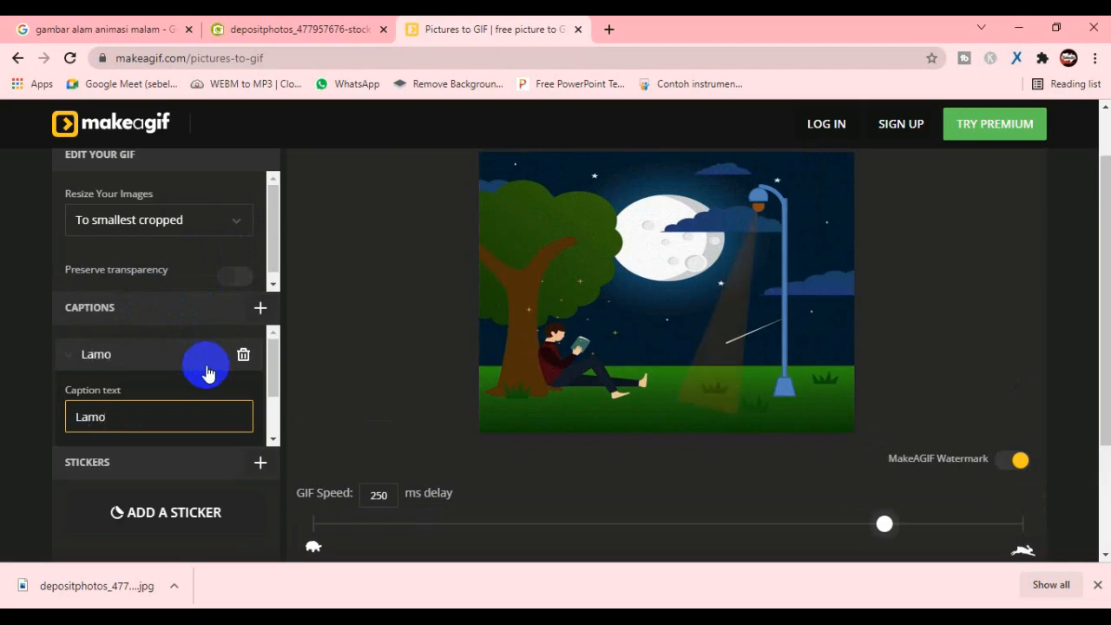
key(BackSpace)
text(p)
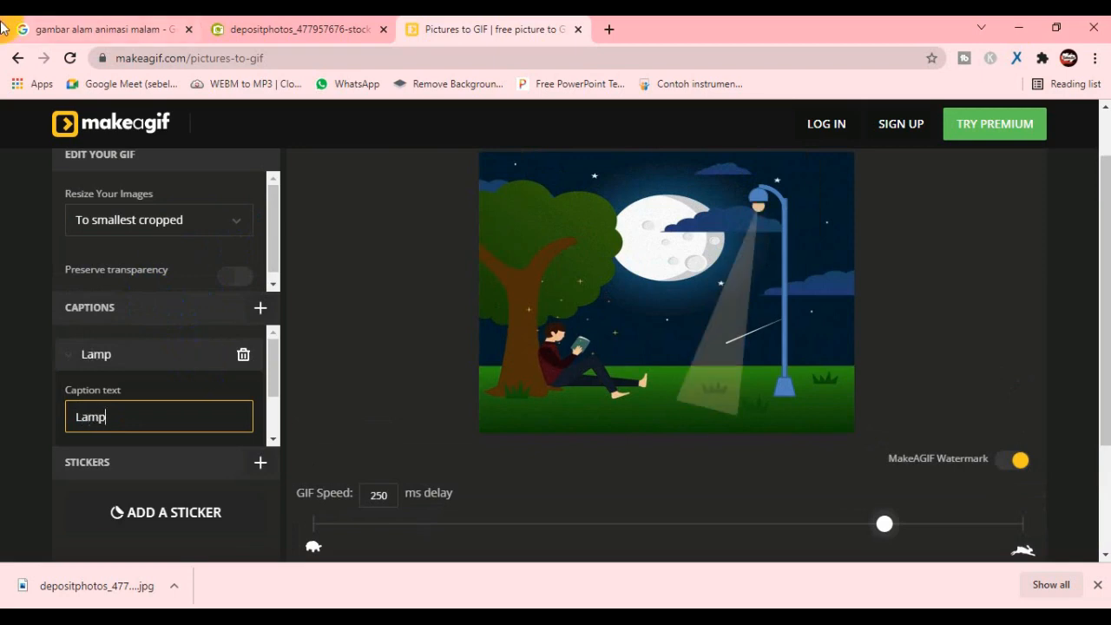
click(187, 356)
Examine the caption's font and color settings along with the GIF preview and speed settings.
scroll(191, 339, down, 1)
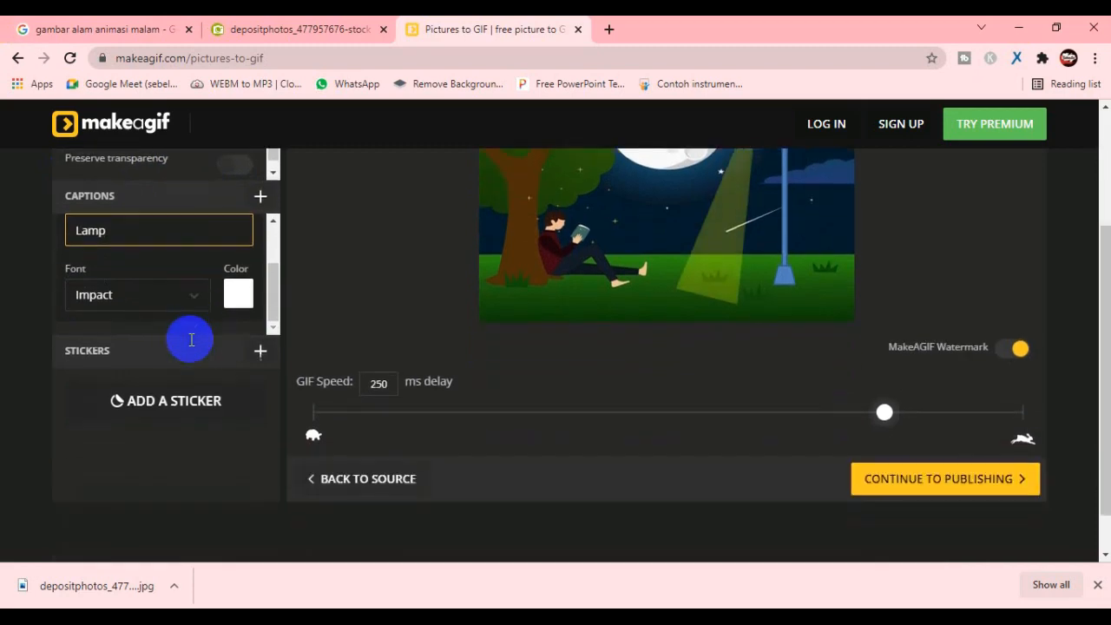
scroll(191, 339, down, 1)
scroll(190, 351, up, 1)
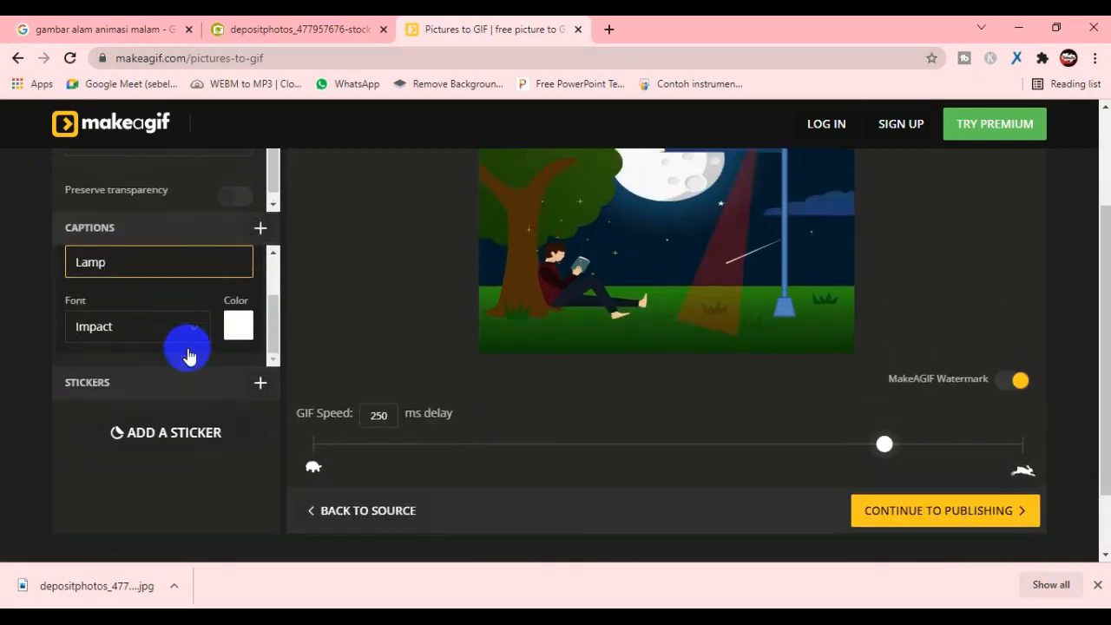
scroll(189, 352, up, 1)
scroll(200, 290, up, 1)
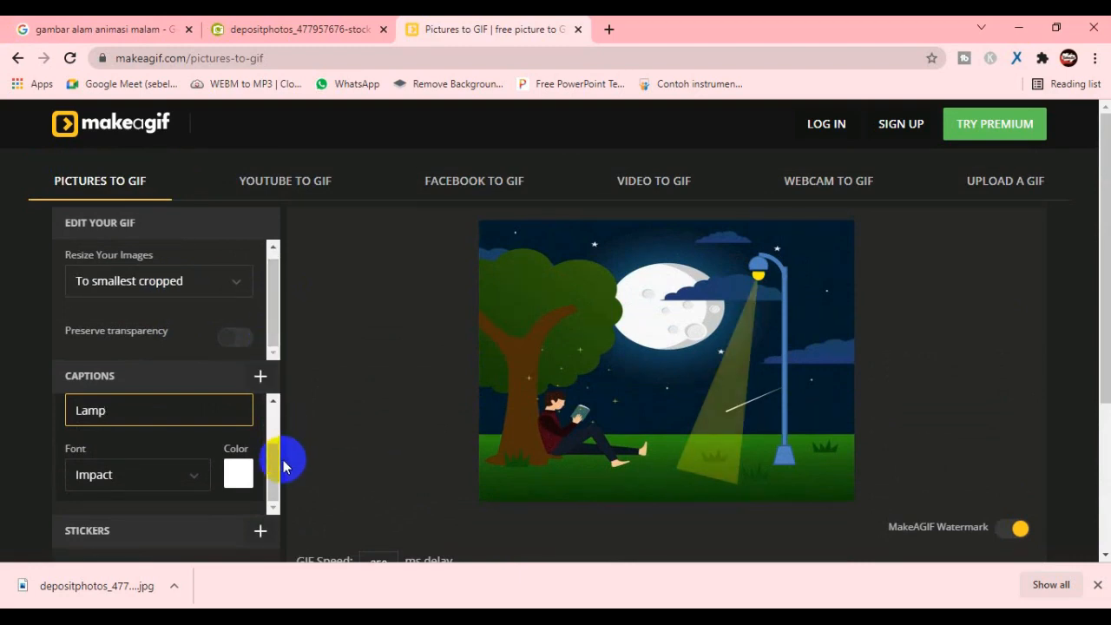
scroll(283, 458, up, 1)
scroll(269, 408, down, 1)
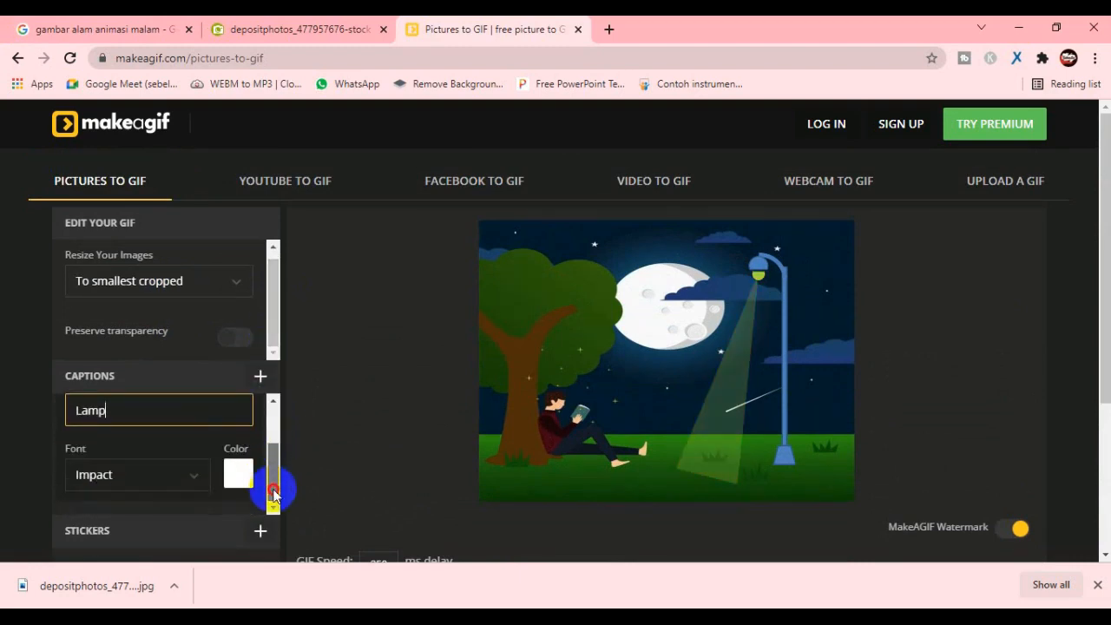
scroll(263, 429, down, 3)
scroll(263, 430, down, 1)
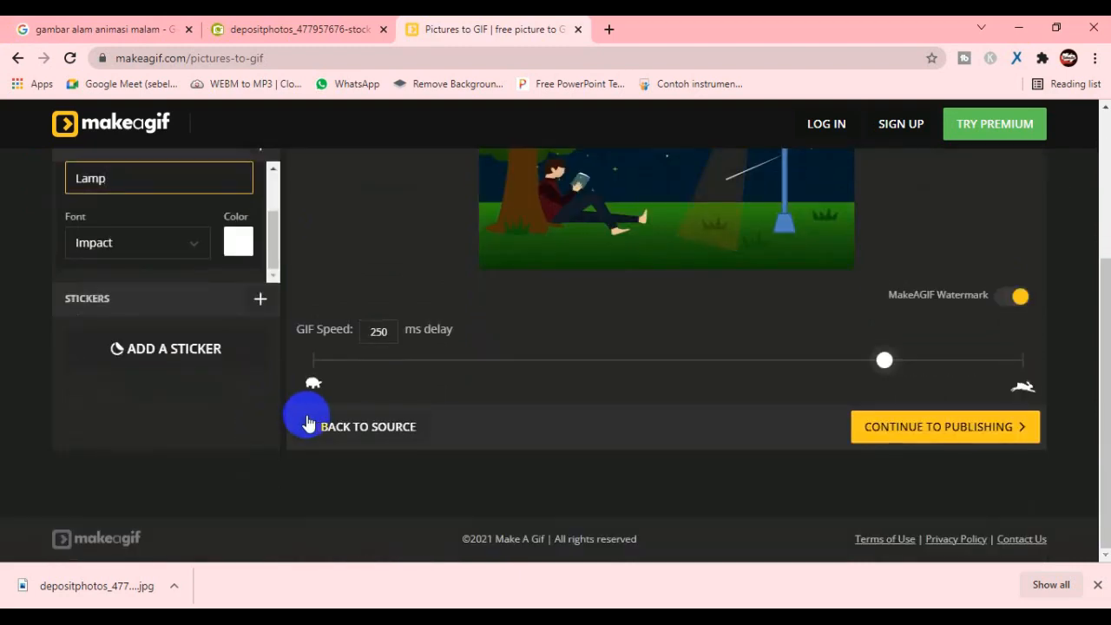
Try to turn off the MakeAGIF watermark and dismiss the Premium offer.
scroll(945, 289, up, 2)
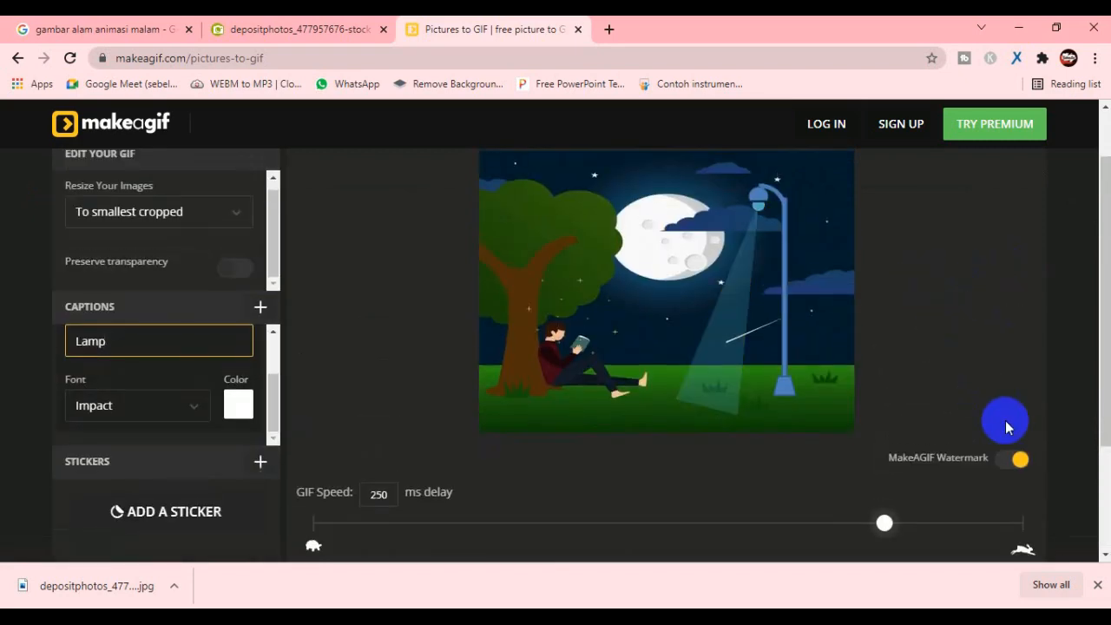
click(1020, 462)
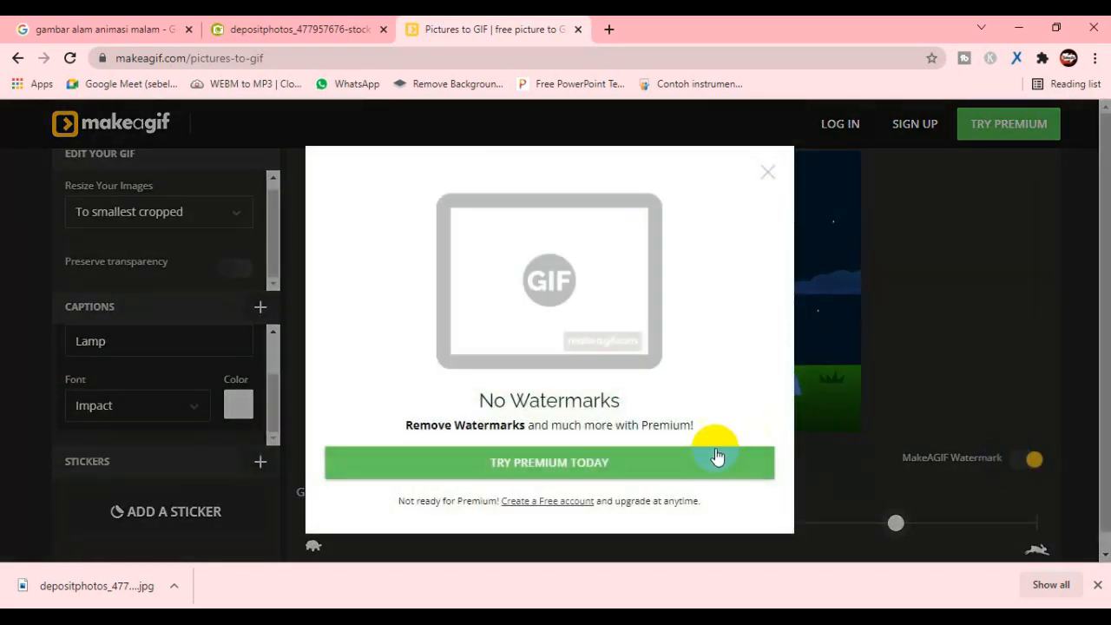
click(769, 173)
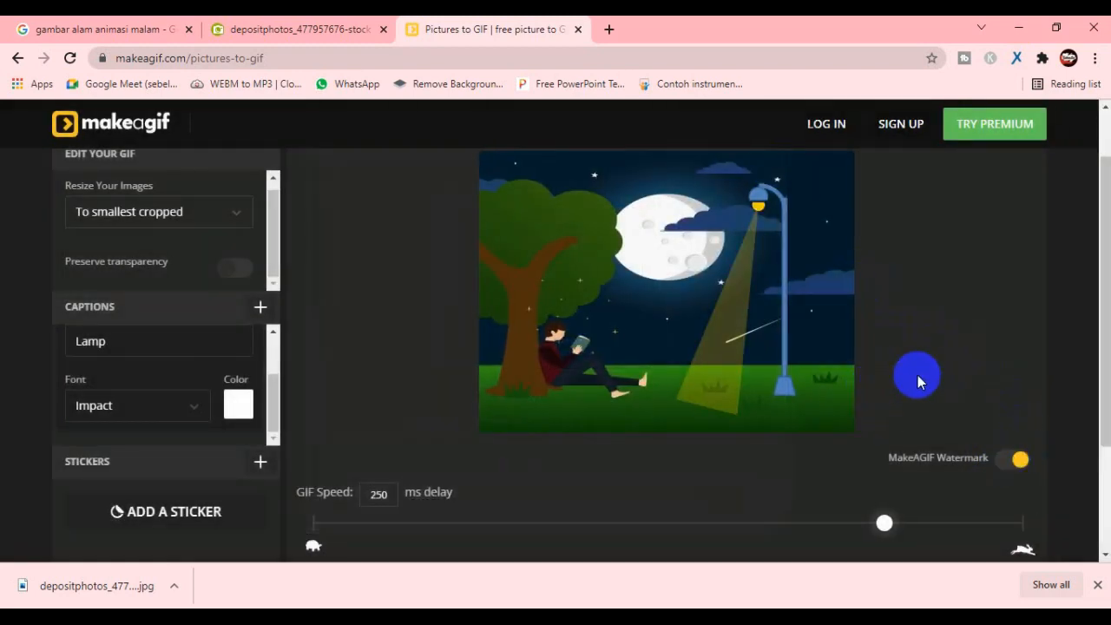
scroll(972, 422, down, 2)
scroll(976, 382, up, 1)
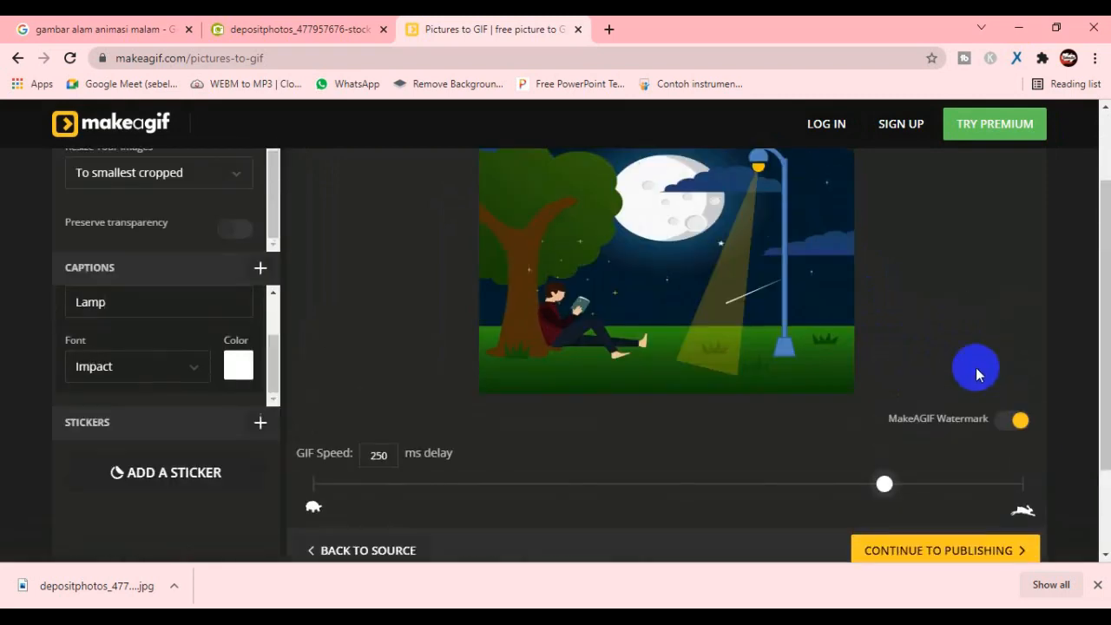
scroll(726, 315, up, 1)
scroll(781, 295, up, 2)
scroll(776, 341, down, 3)
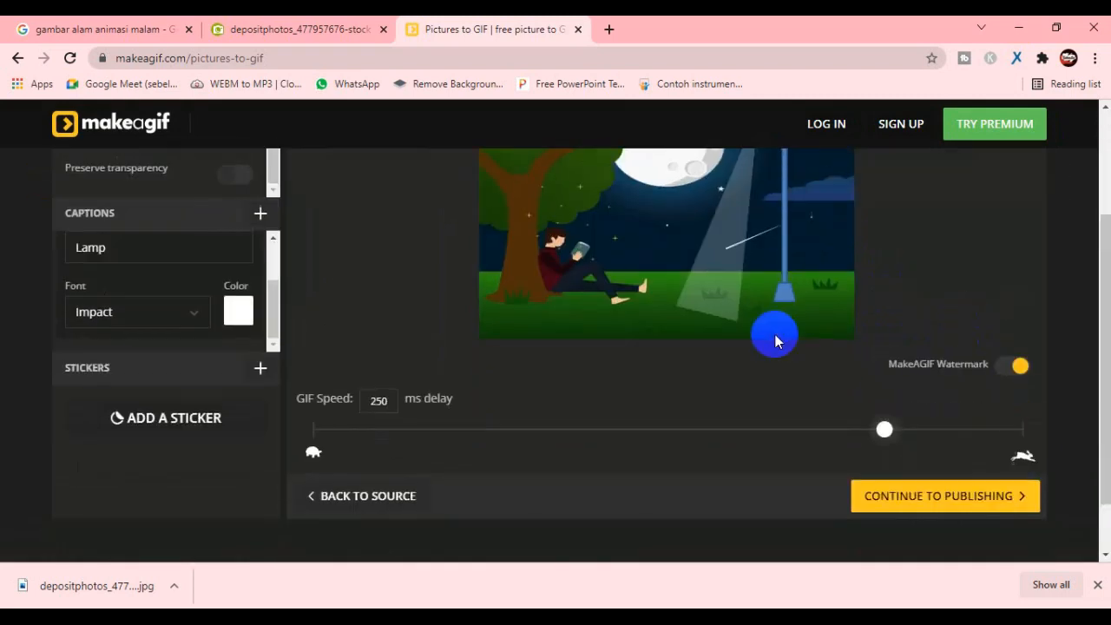
Slow the GIF speed down to a 900 ms delay between frames.
scroll(920, 342, down, 1)
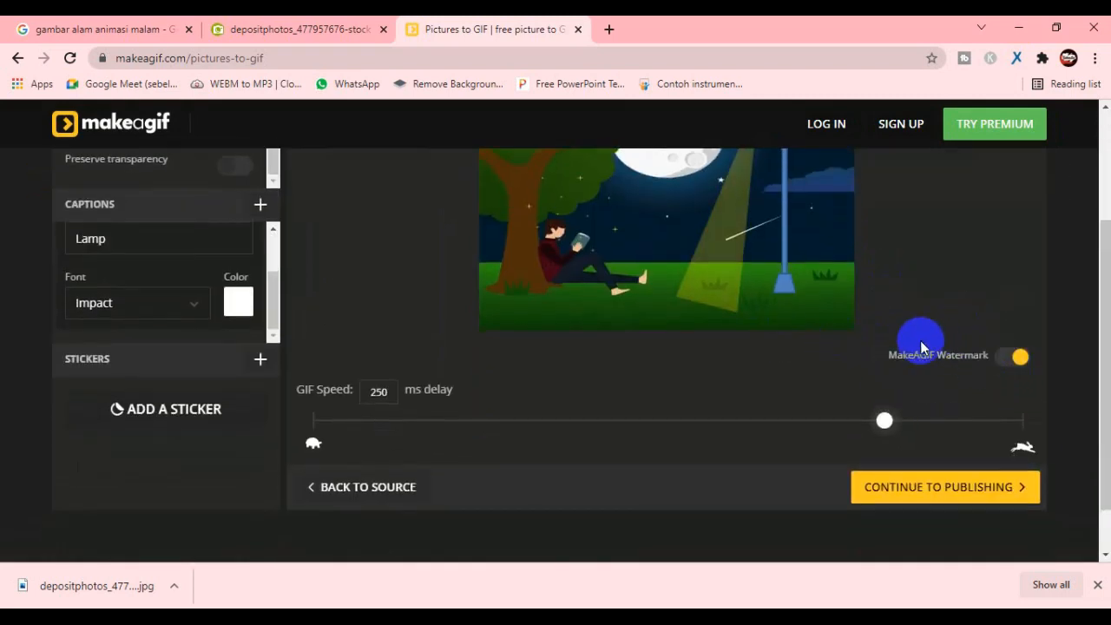
scroll(922, 347, down, 2)
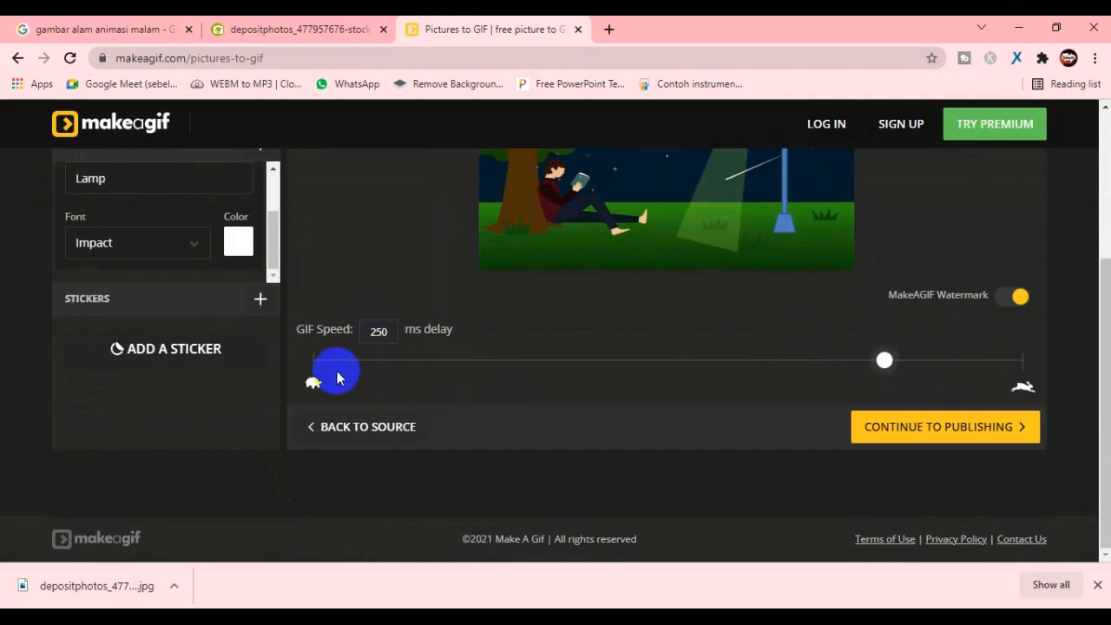
scroll(608, 382, up, 2)
click(875, 444)
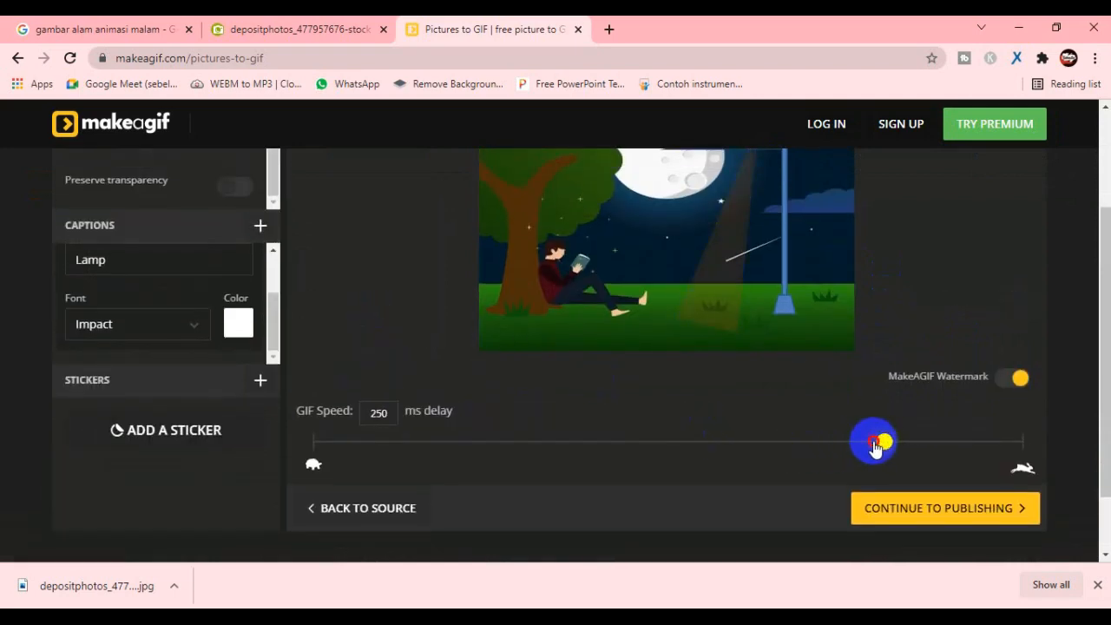
drag(875, 445, 549, 442)
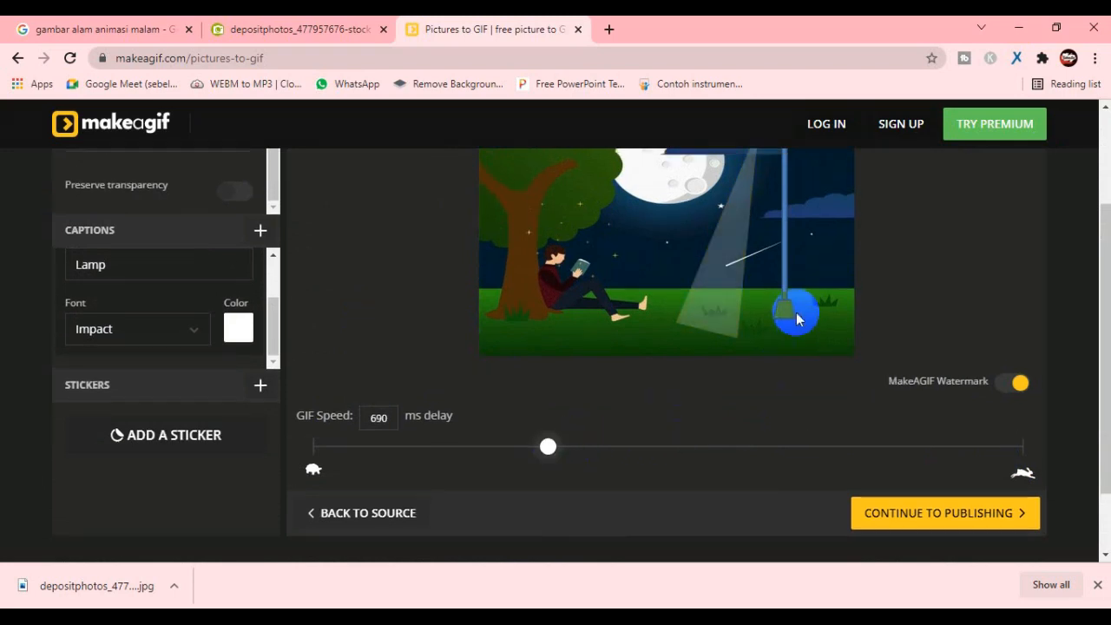
scroll(782, 330, up, 2)
scroll(684, 487, down, 2)
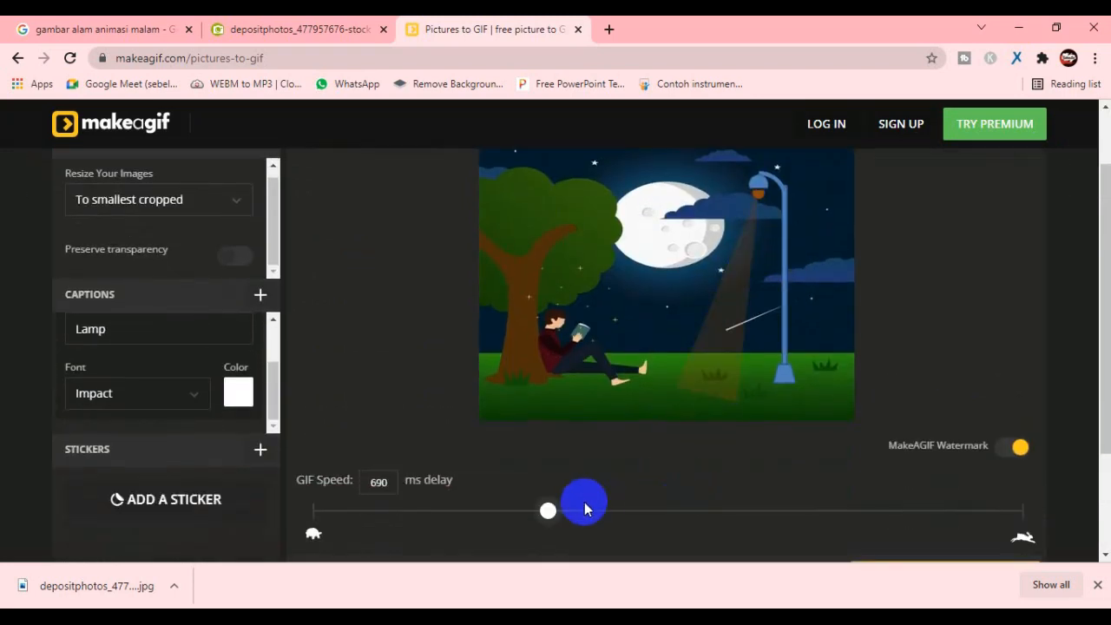
drag(547, 515, 380, 517)
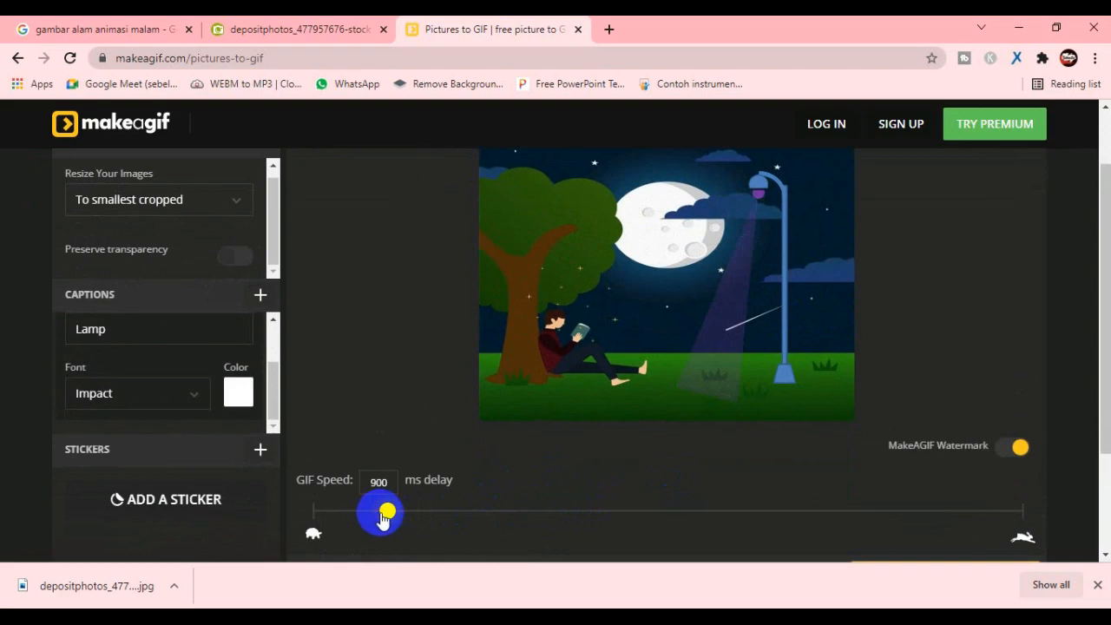
Continue to publishing and assign the GIF to the art & design GIFs category.
scroll(509, 457, down, 2)
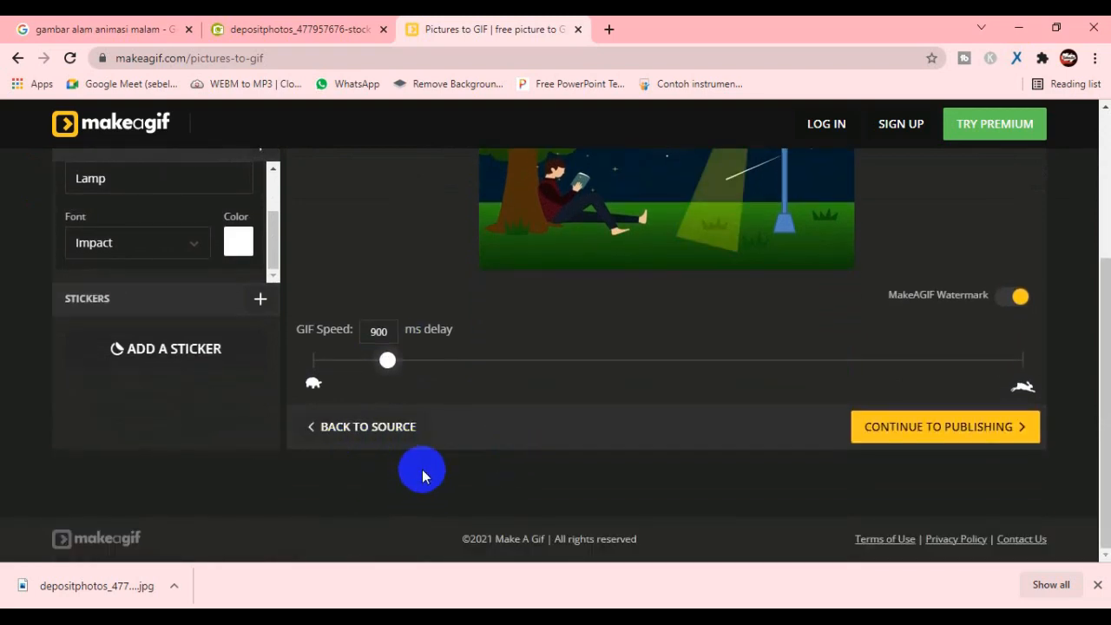
click(891, 434)
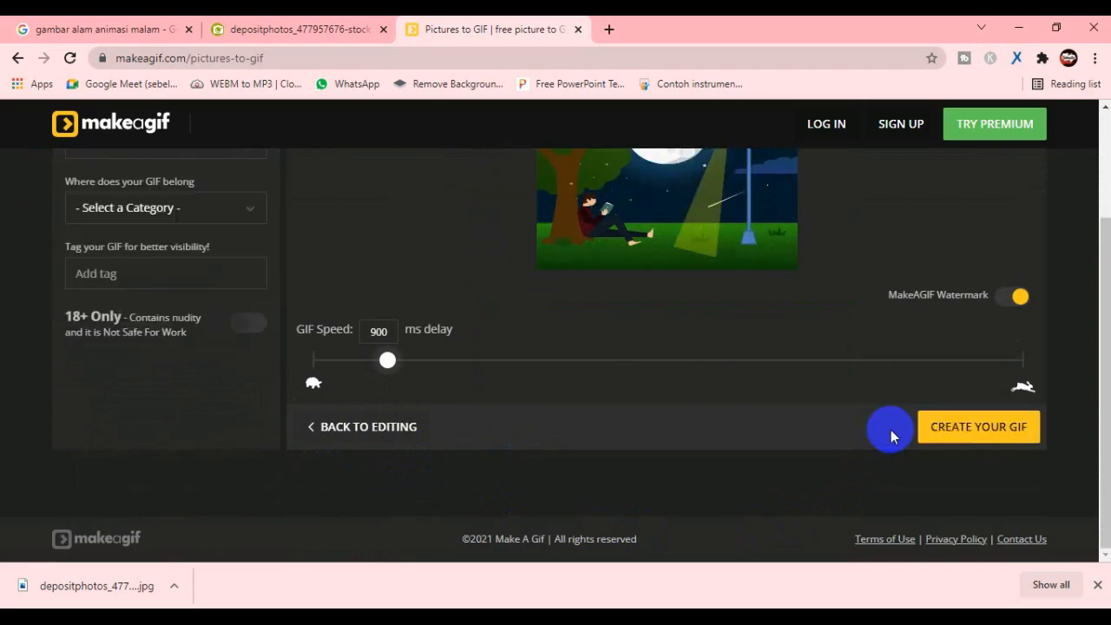
scroll(672, 354, up, 2)
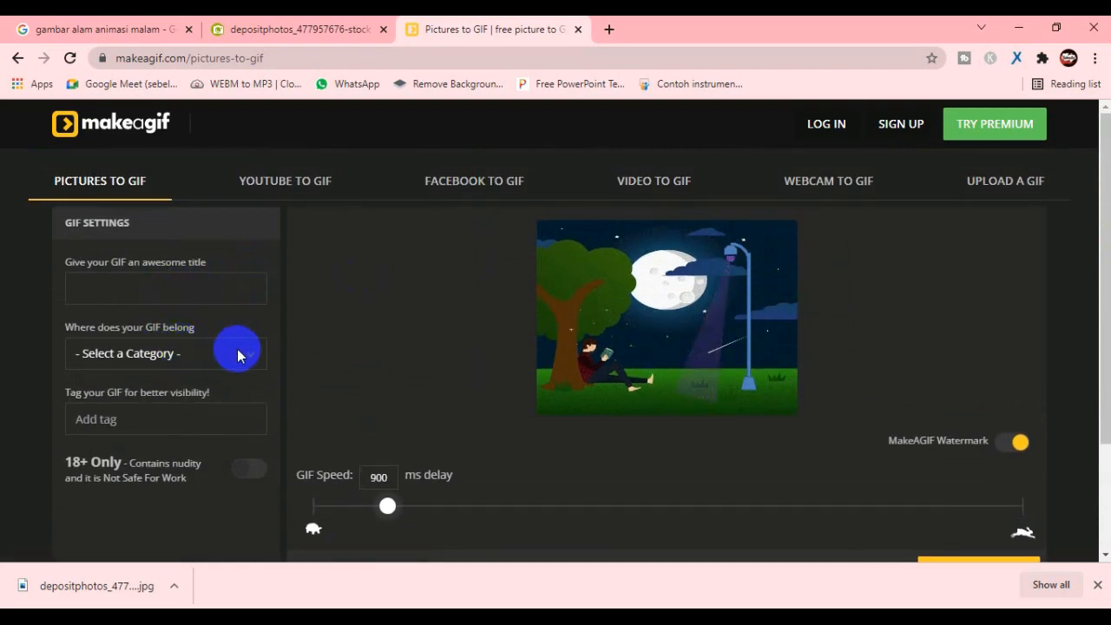
click(247, 353)
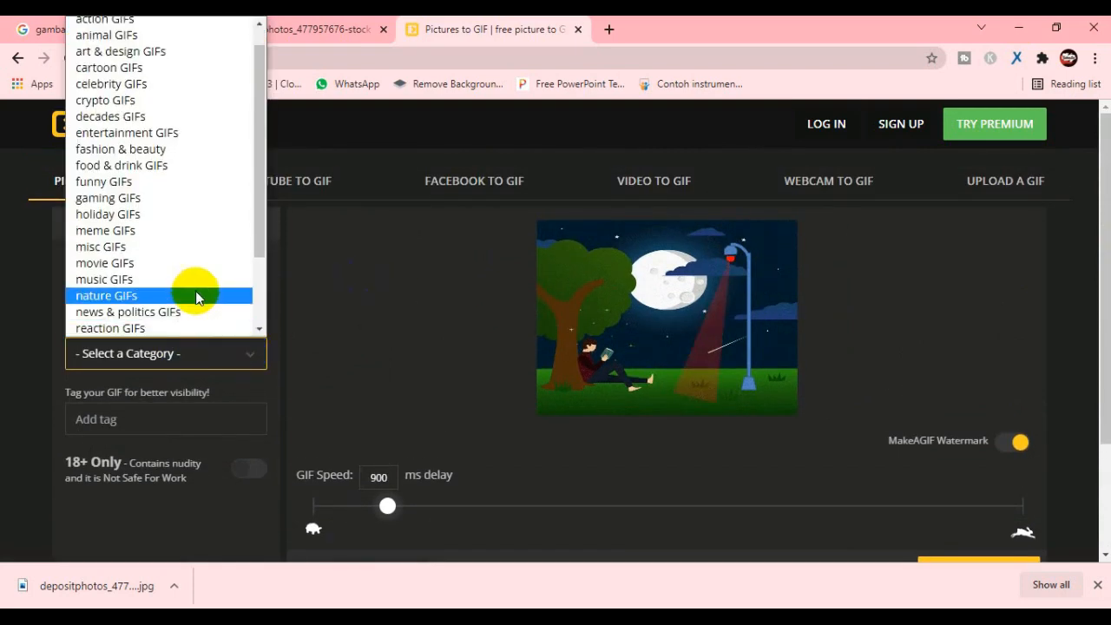
scroll(150, 211, down, 2)
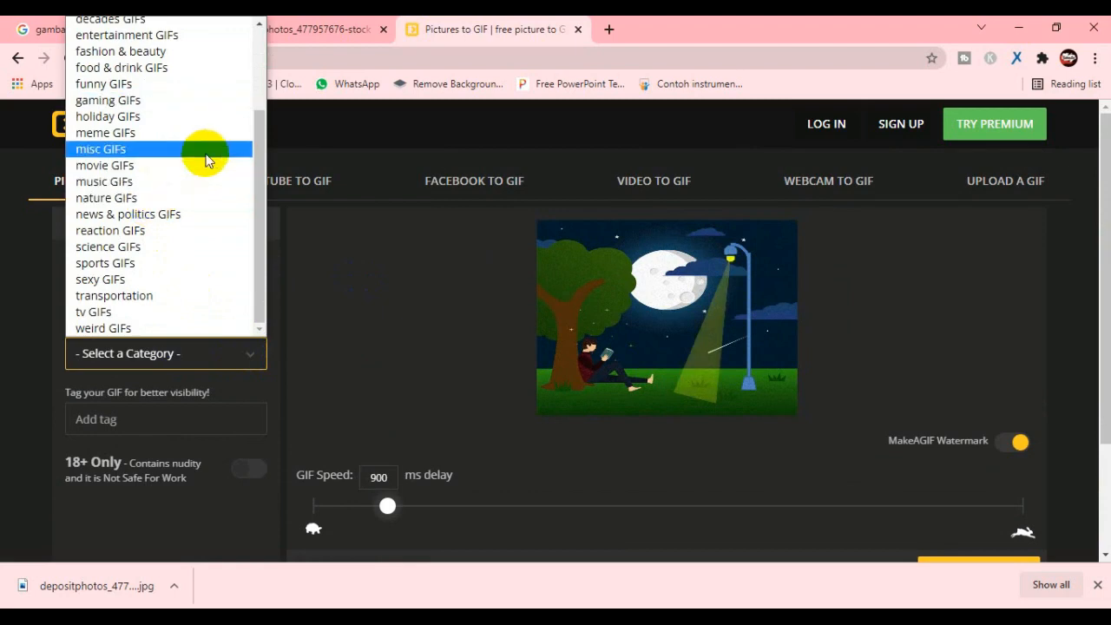
scroll(211, 135, up, 2)
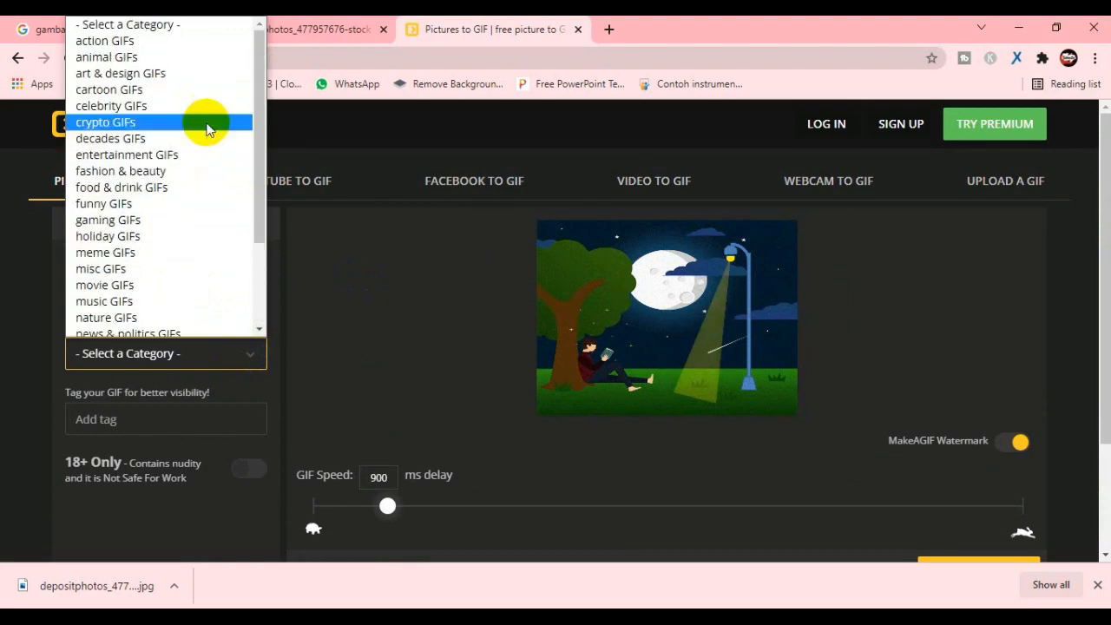
click(108, 76)
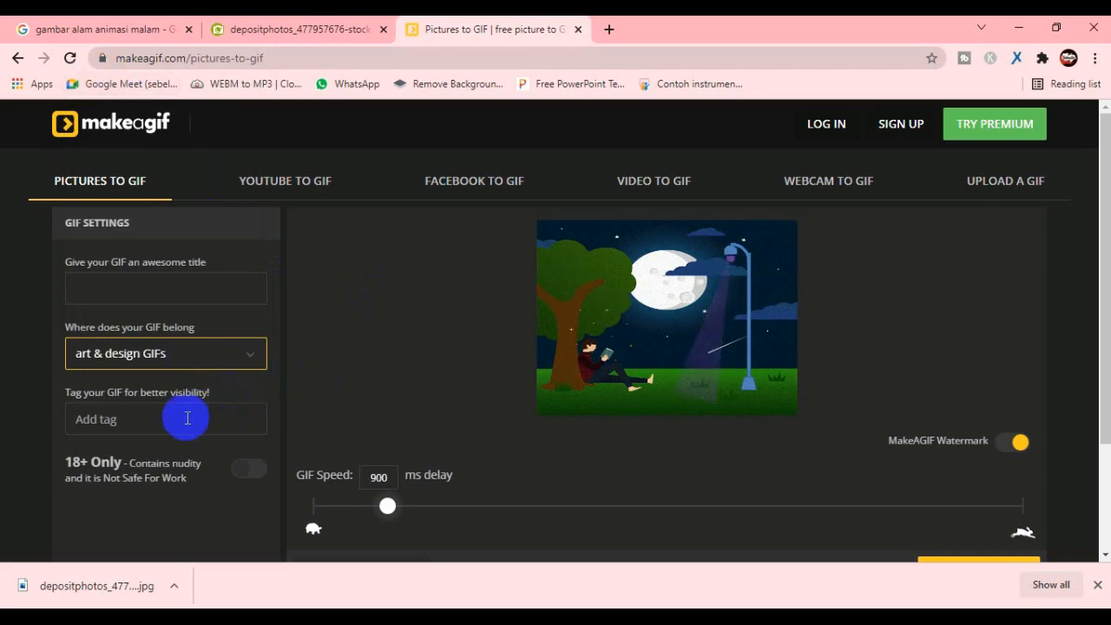
Add the tag lamp and create the animation, keeping the result in GIF format.
text(lamp)
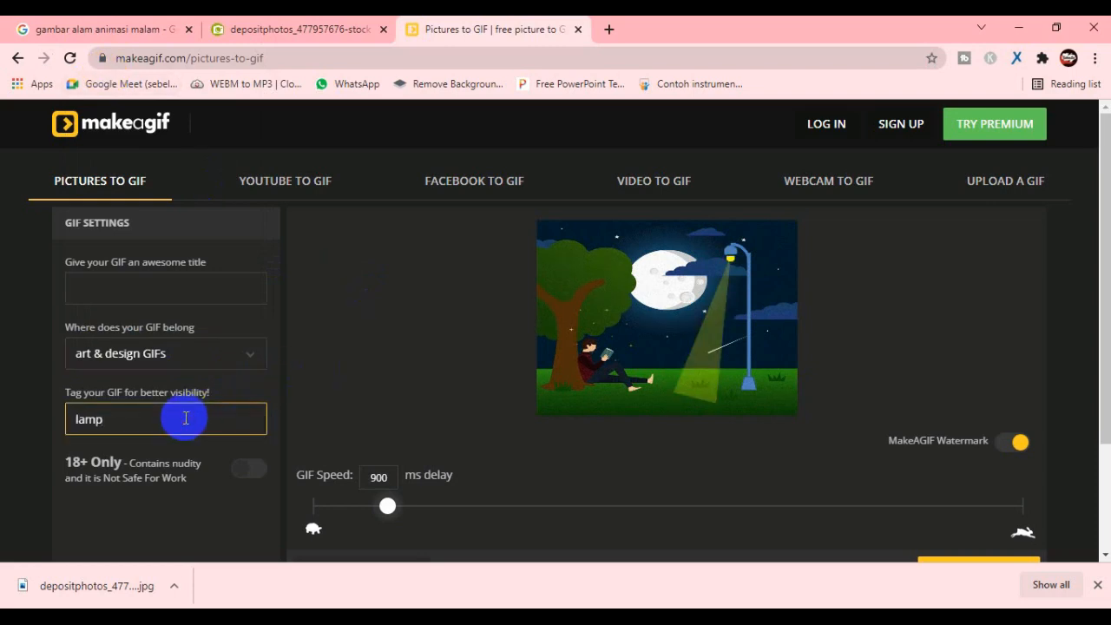
text(oon)
click(363, 381)
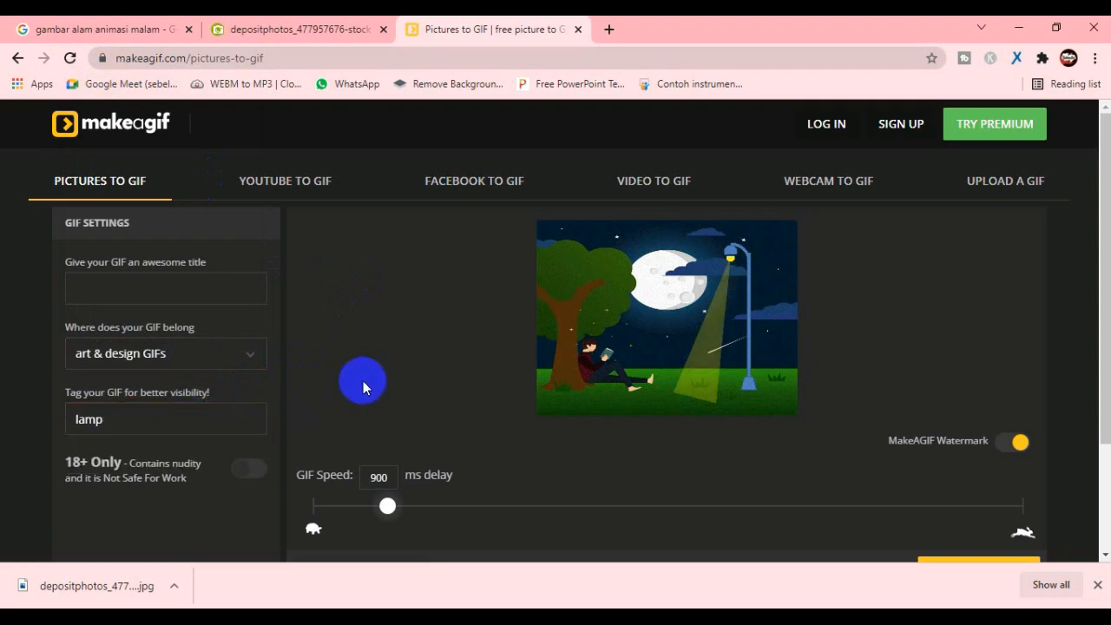
scroll(464, 402, down, 1)
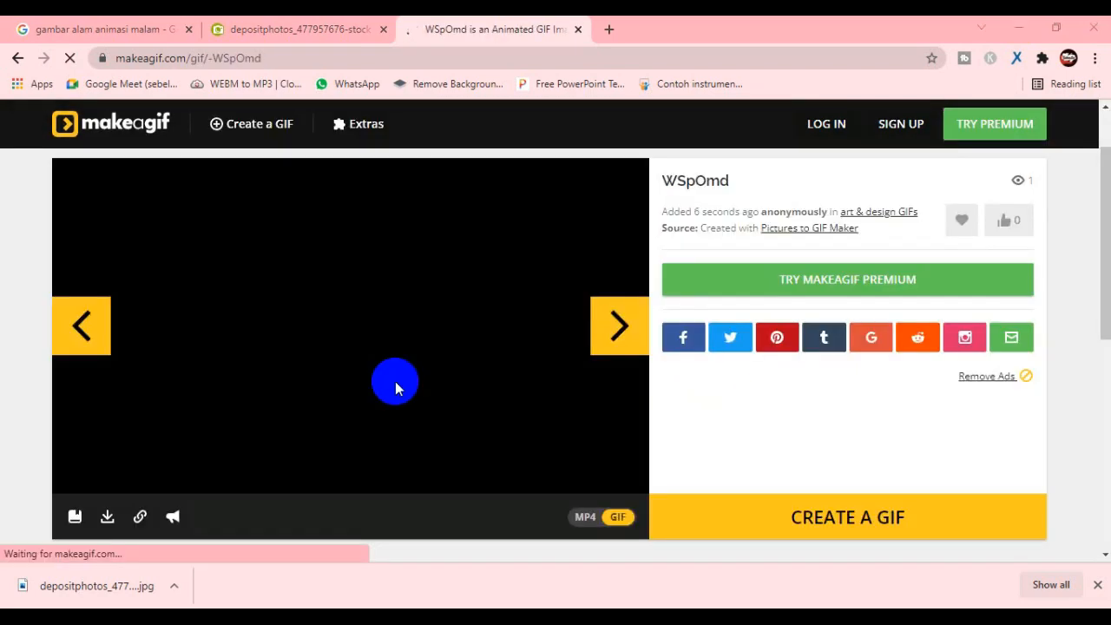
scroll(396, 383, down, 1)
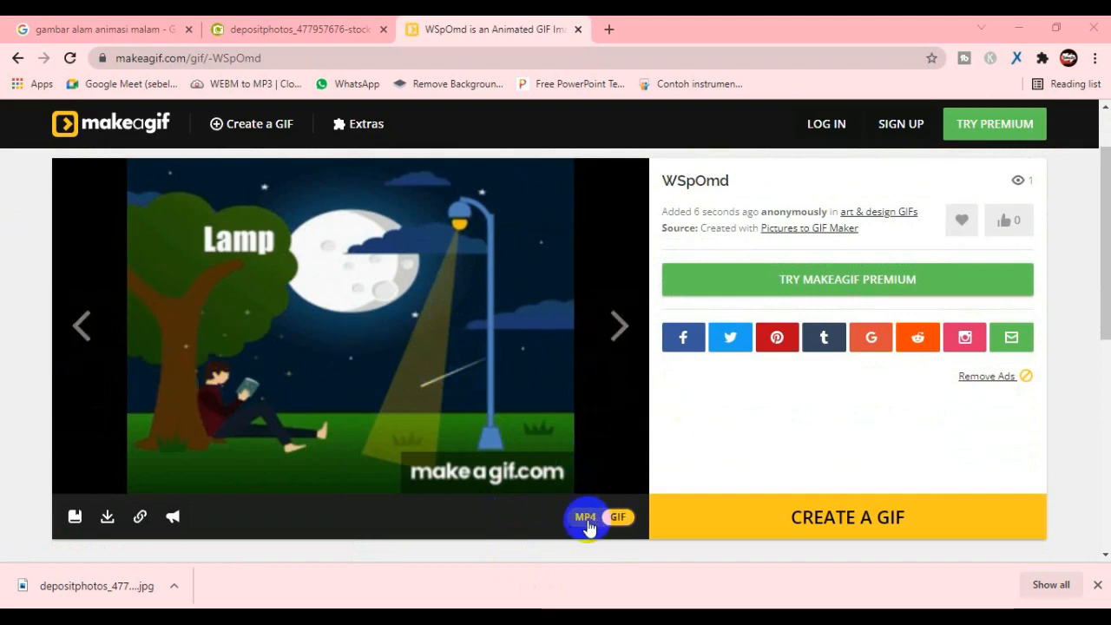
click(619, 518)
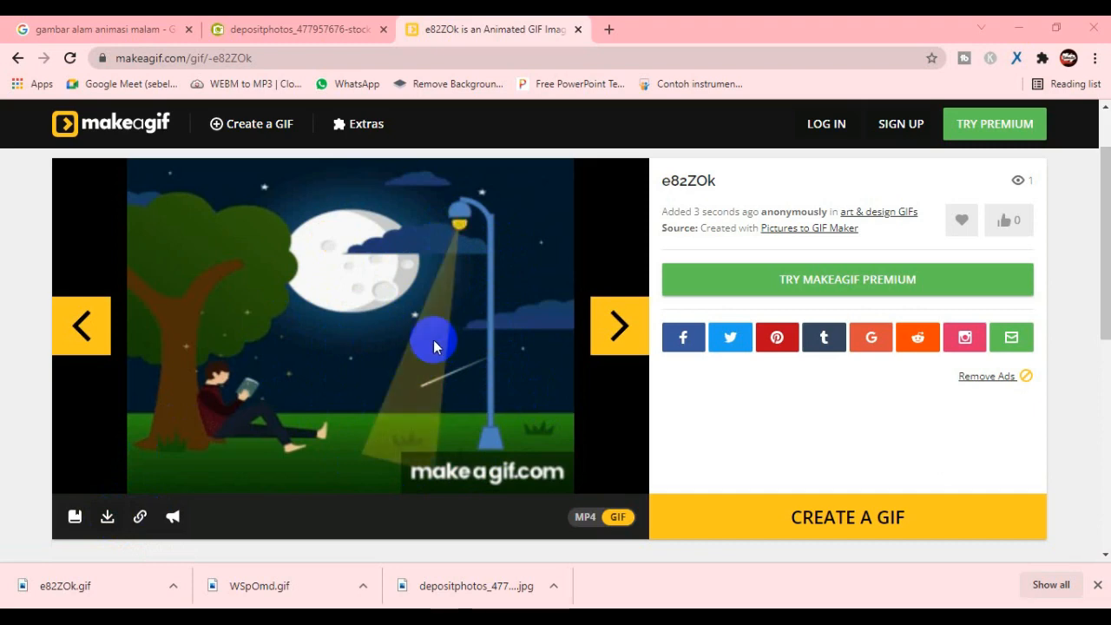
Compare the two downloaded animations, WSpOmd and e82ZOk, in the Downloads folder.
click(512, 575)
click(499, 617)
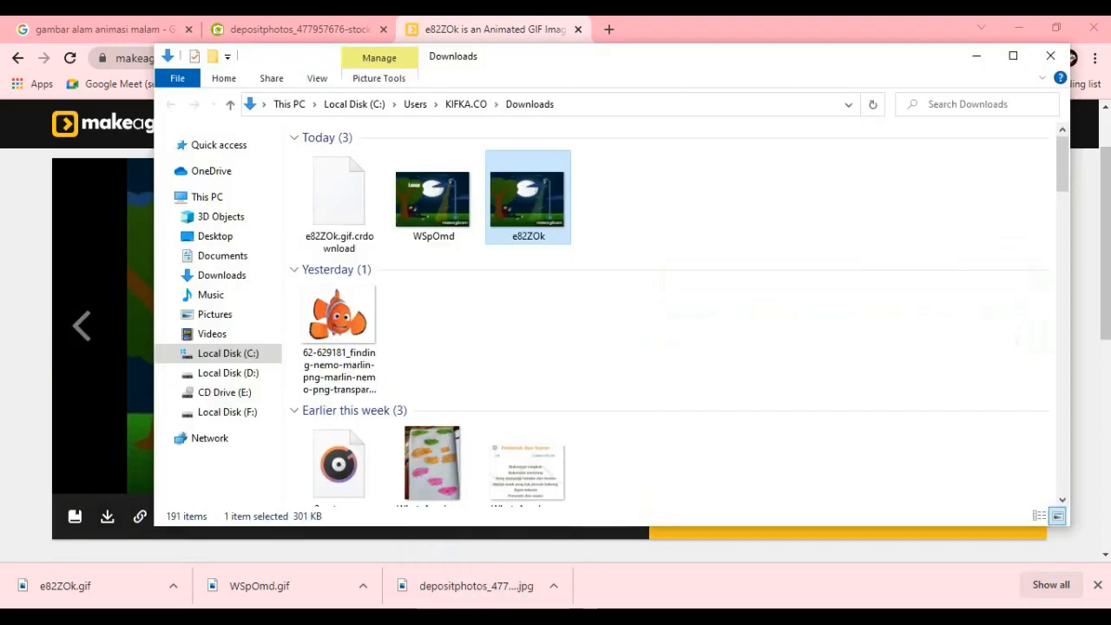
click(447, 229)
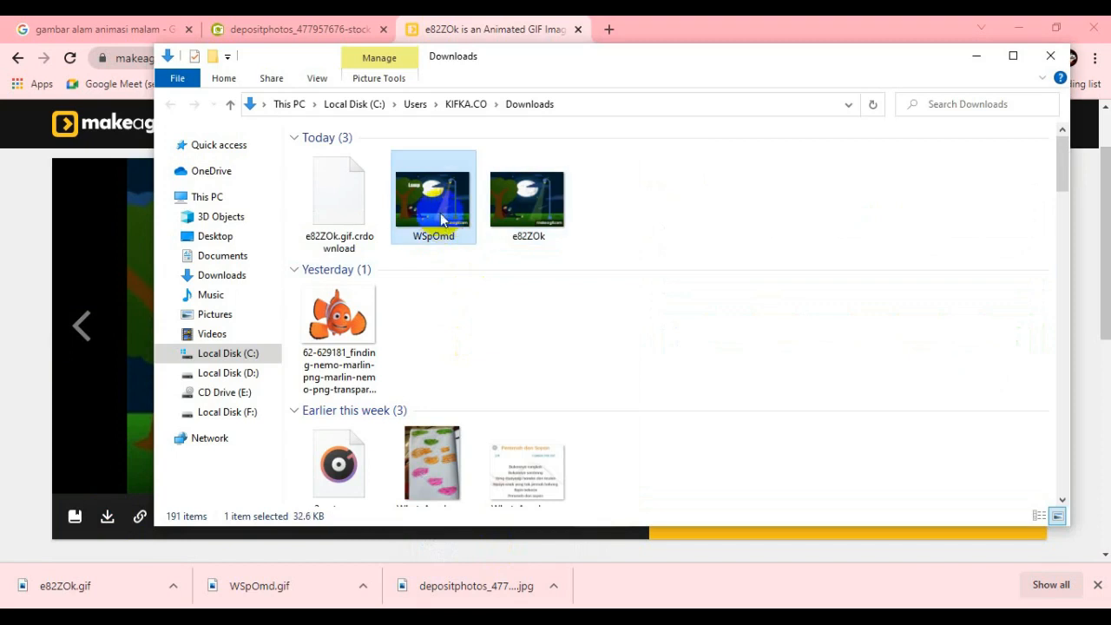
click(504, 217)
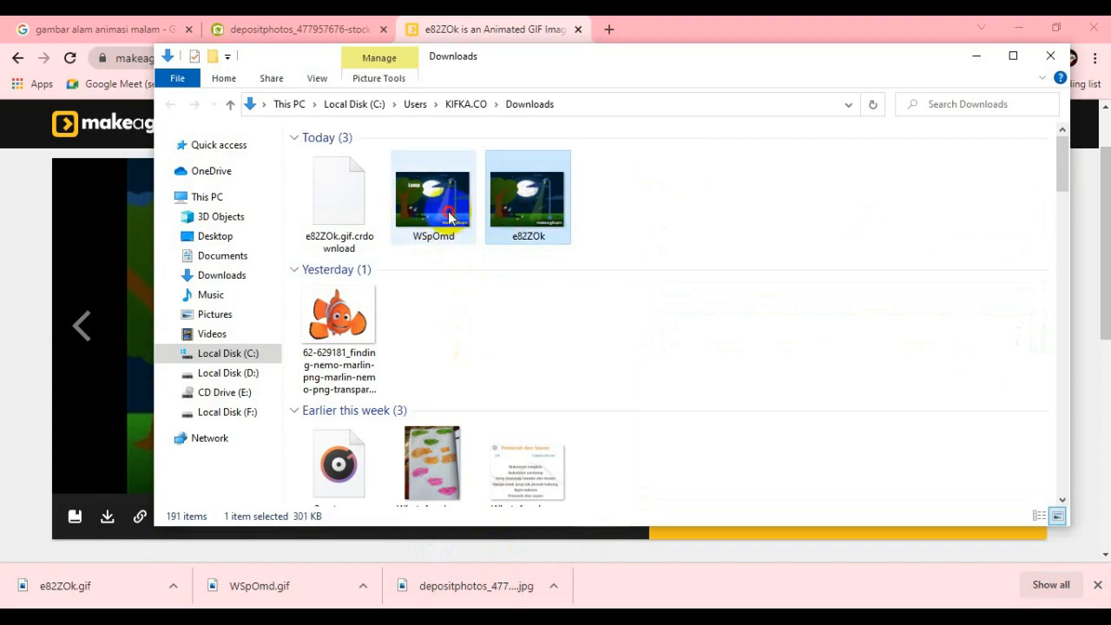
click(460, 211)
click(492, 208)
click(466, 210)
click(499, 209)
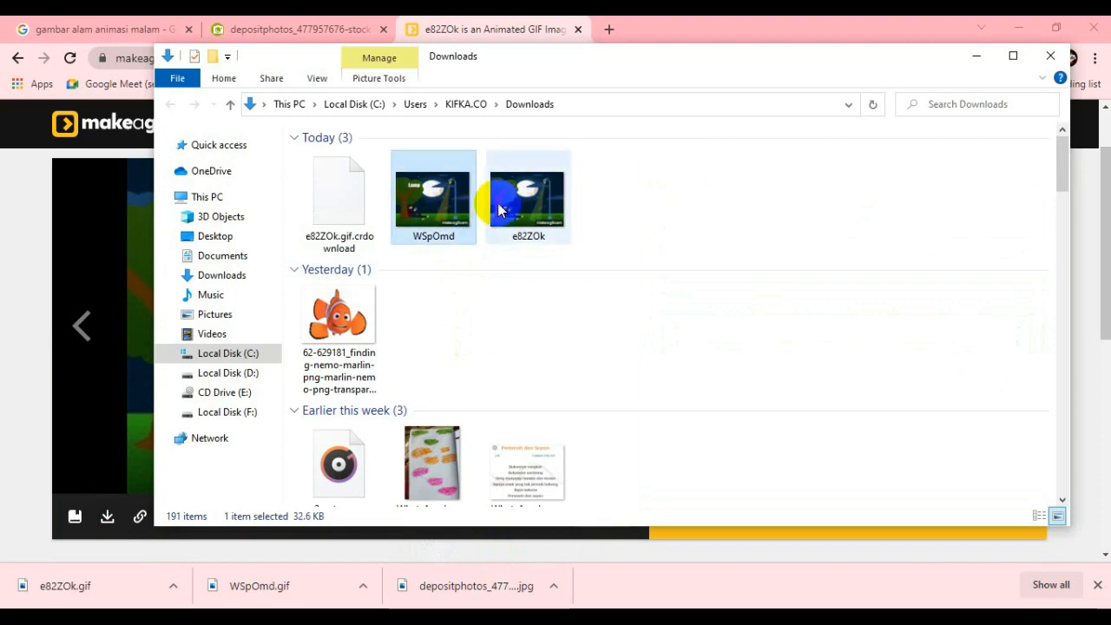
click(428, 208)
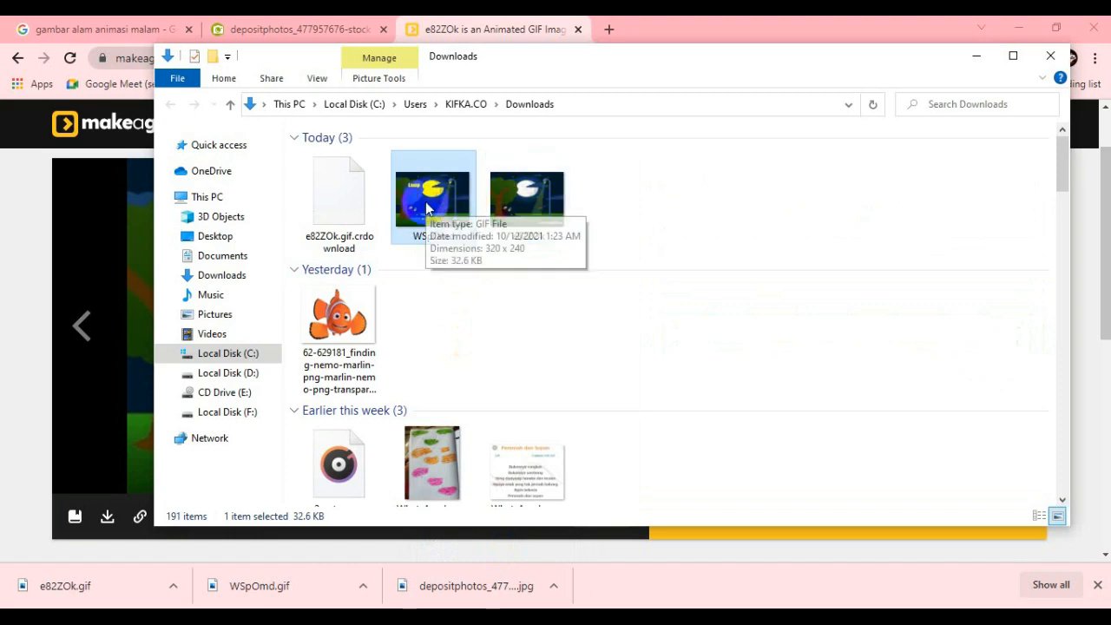
click(543, 209)
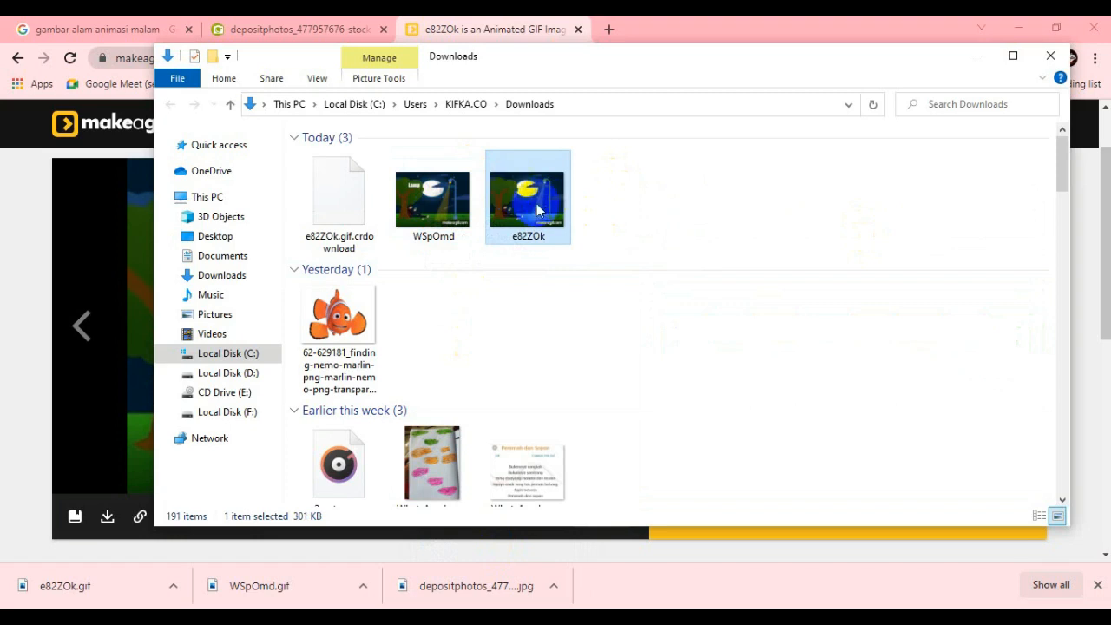
Place the captioned WSpOmd GIF on slide 7 of the PowerPoint presentation and preview it in the slide show.
click(442, 211)
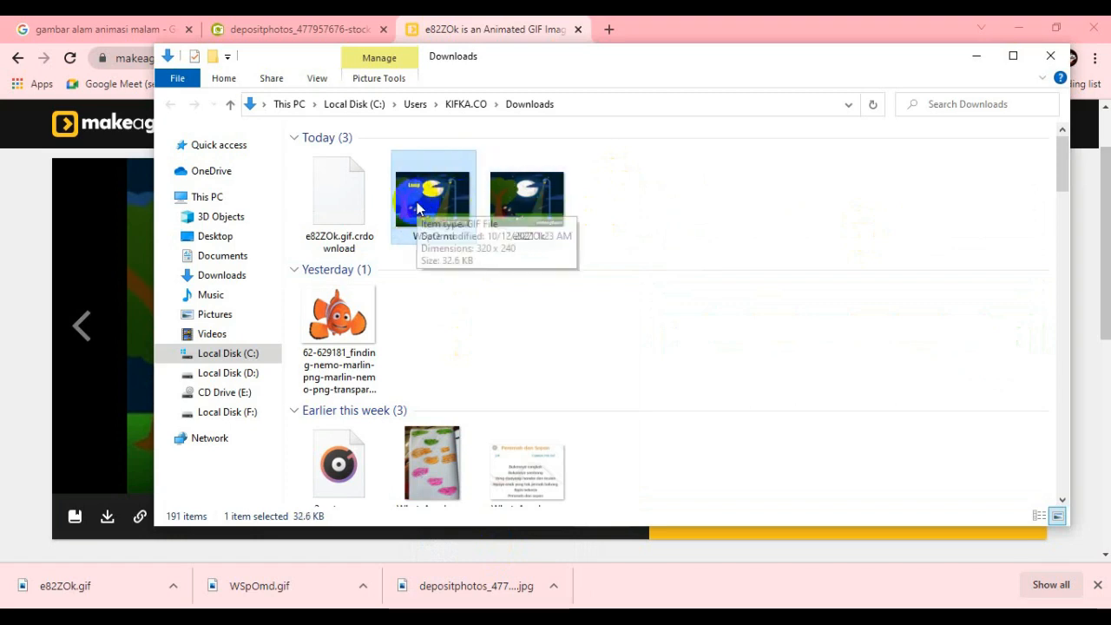
drag(418, 208, 768, 370)
click(941, 599)
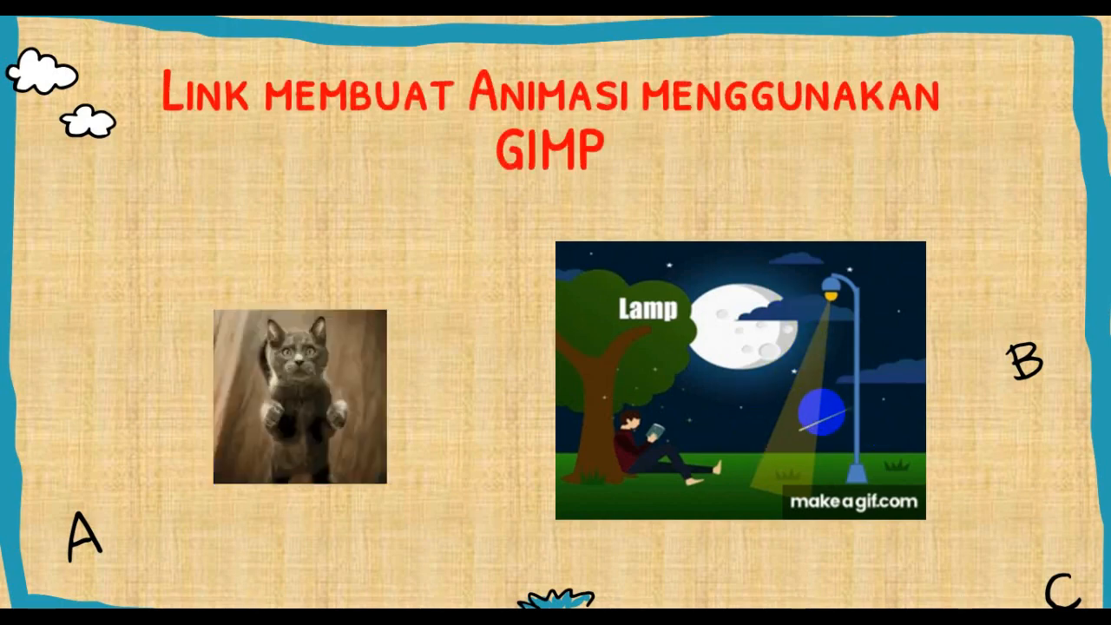
key(Escape)
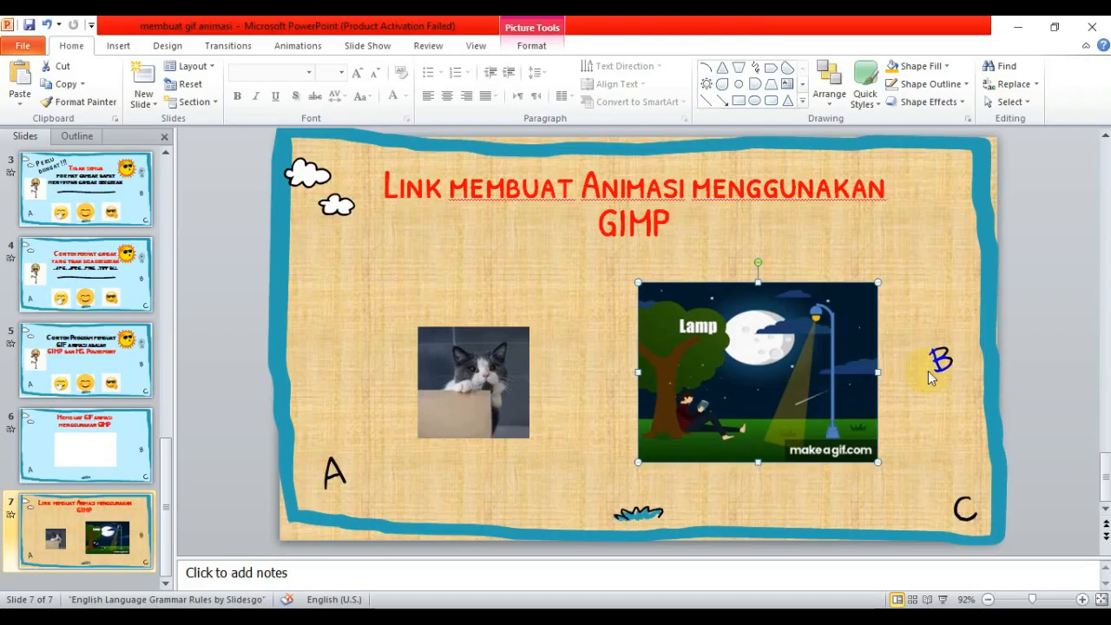
Replace the captioned GIF on slide 7 with the e82ZOk GIF from Downloads and preview it in the slide show.
key(Delete)
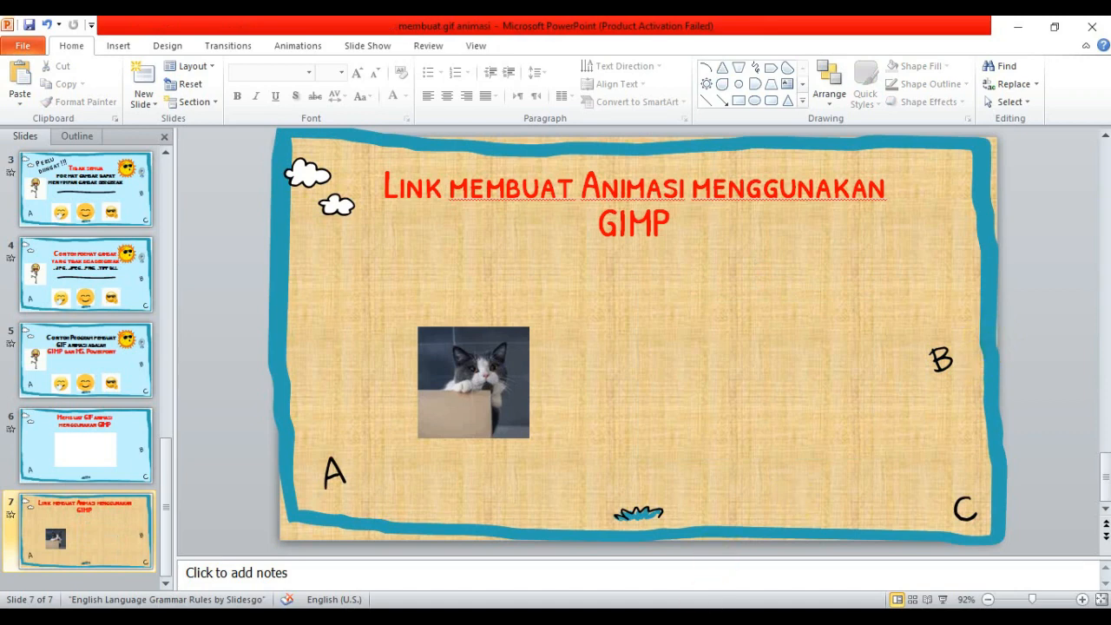
key(alt+Tab)
click(550, 224)
drag(528, 208, 686, 369)
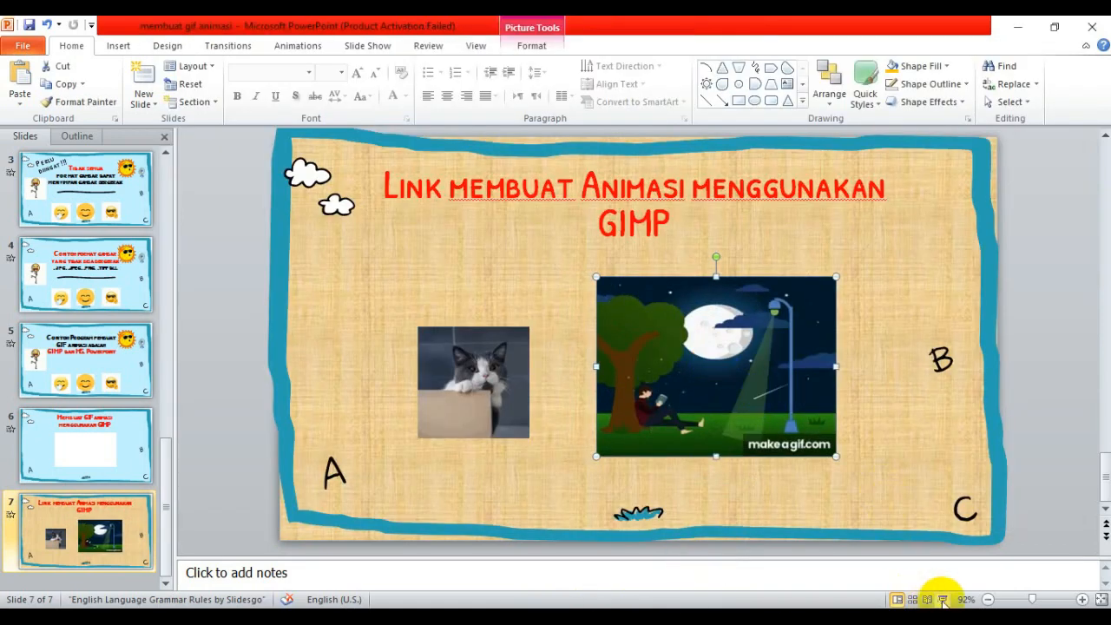
click(943, 599)
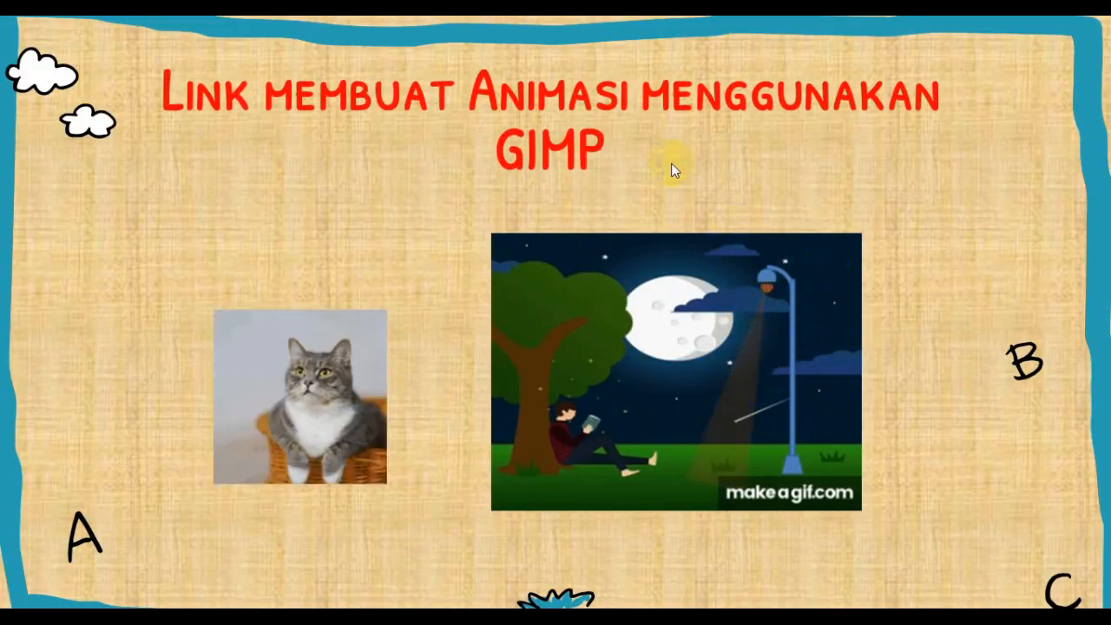
key(Escape)
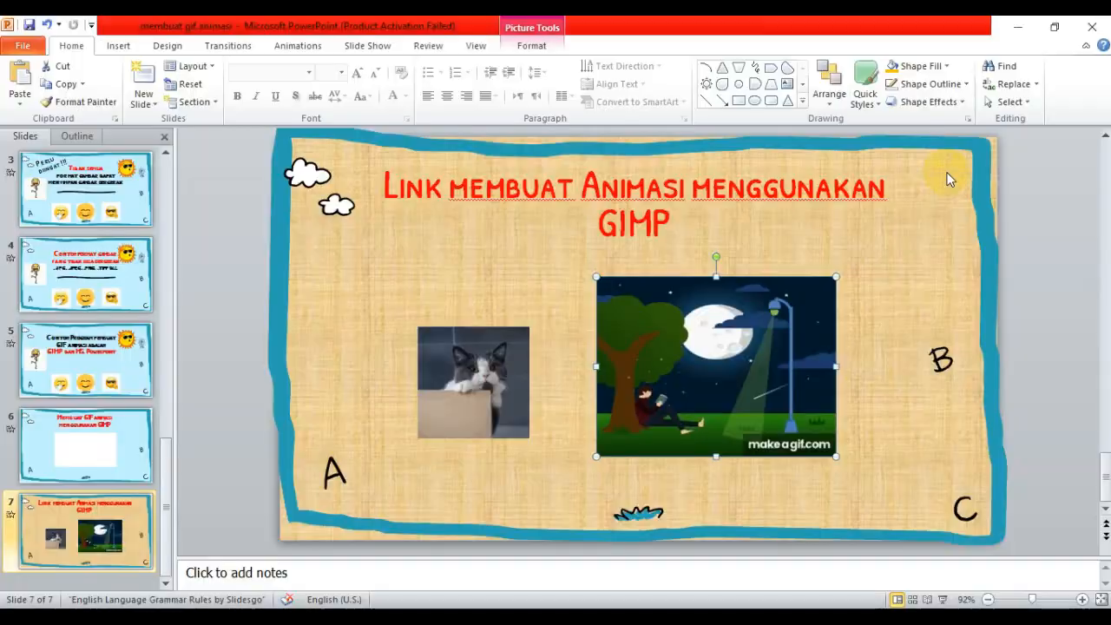
Minimize PowerPoint and return to the e82ZOk GIF's page on makeagif.com in the browser.
click(1022, 25)
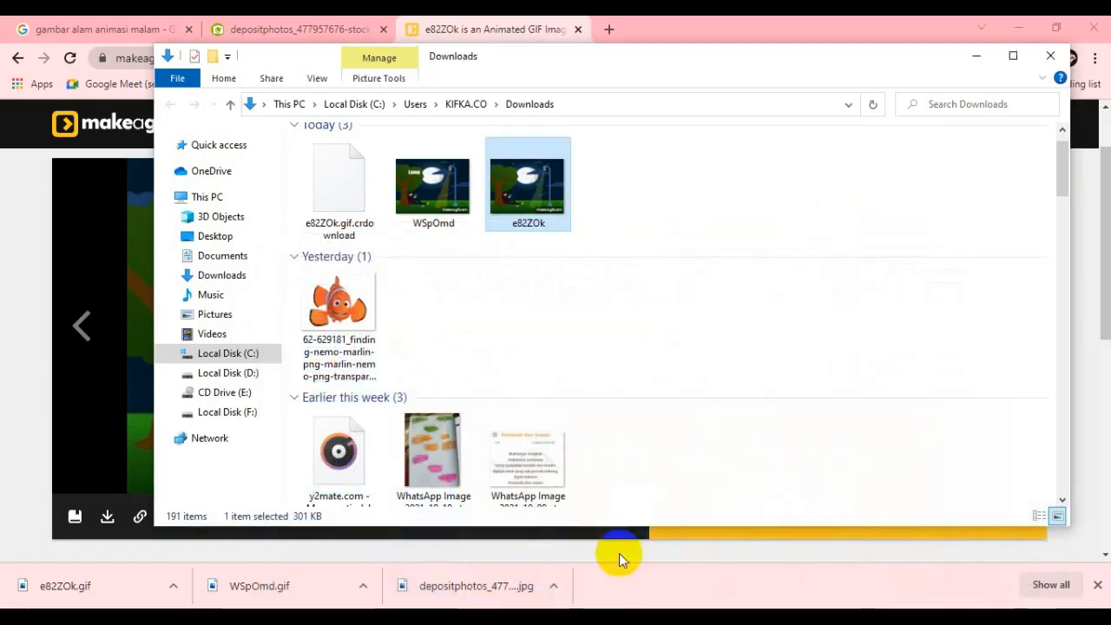
click(549, 517)
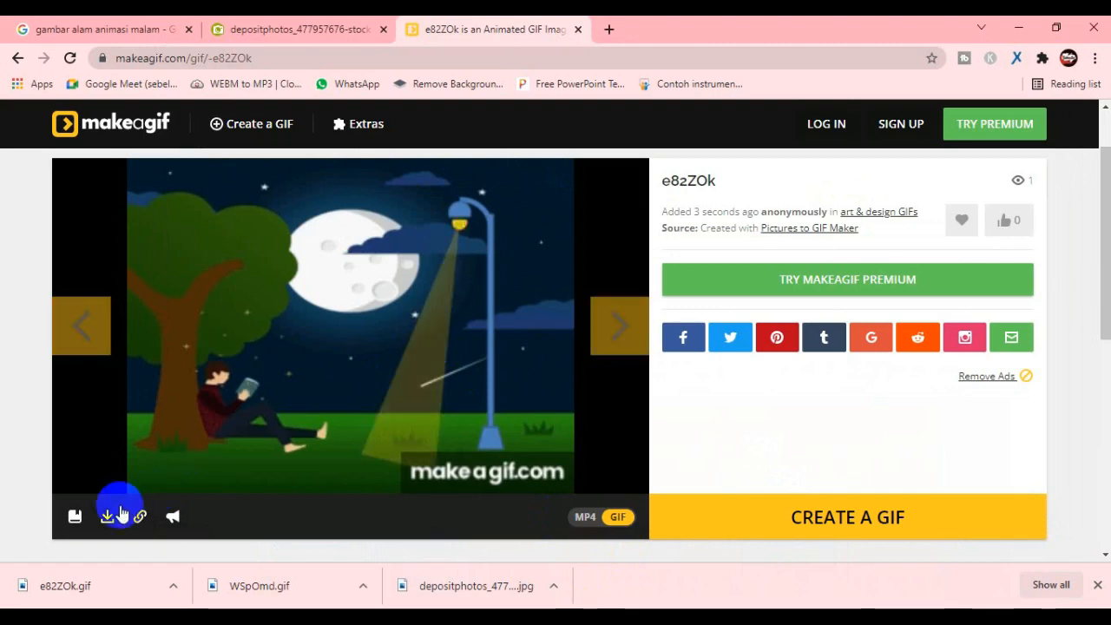
mouse_move(366, 24)
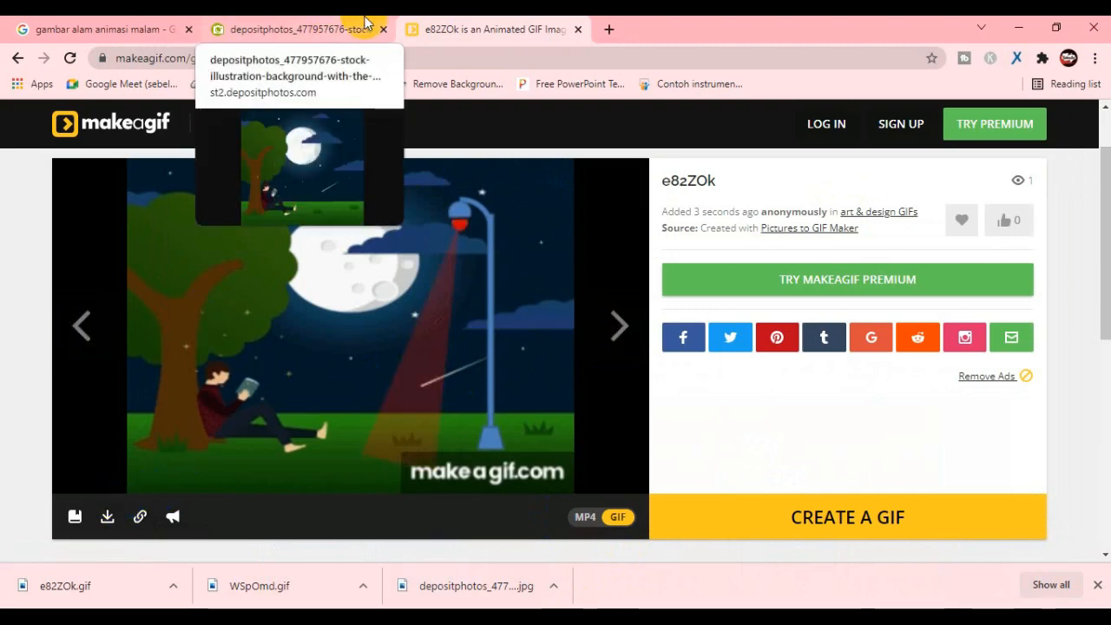